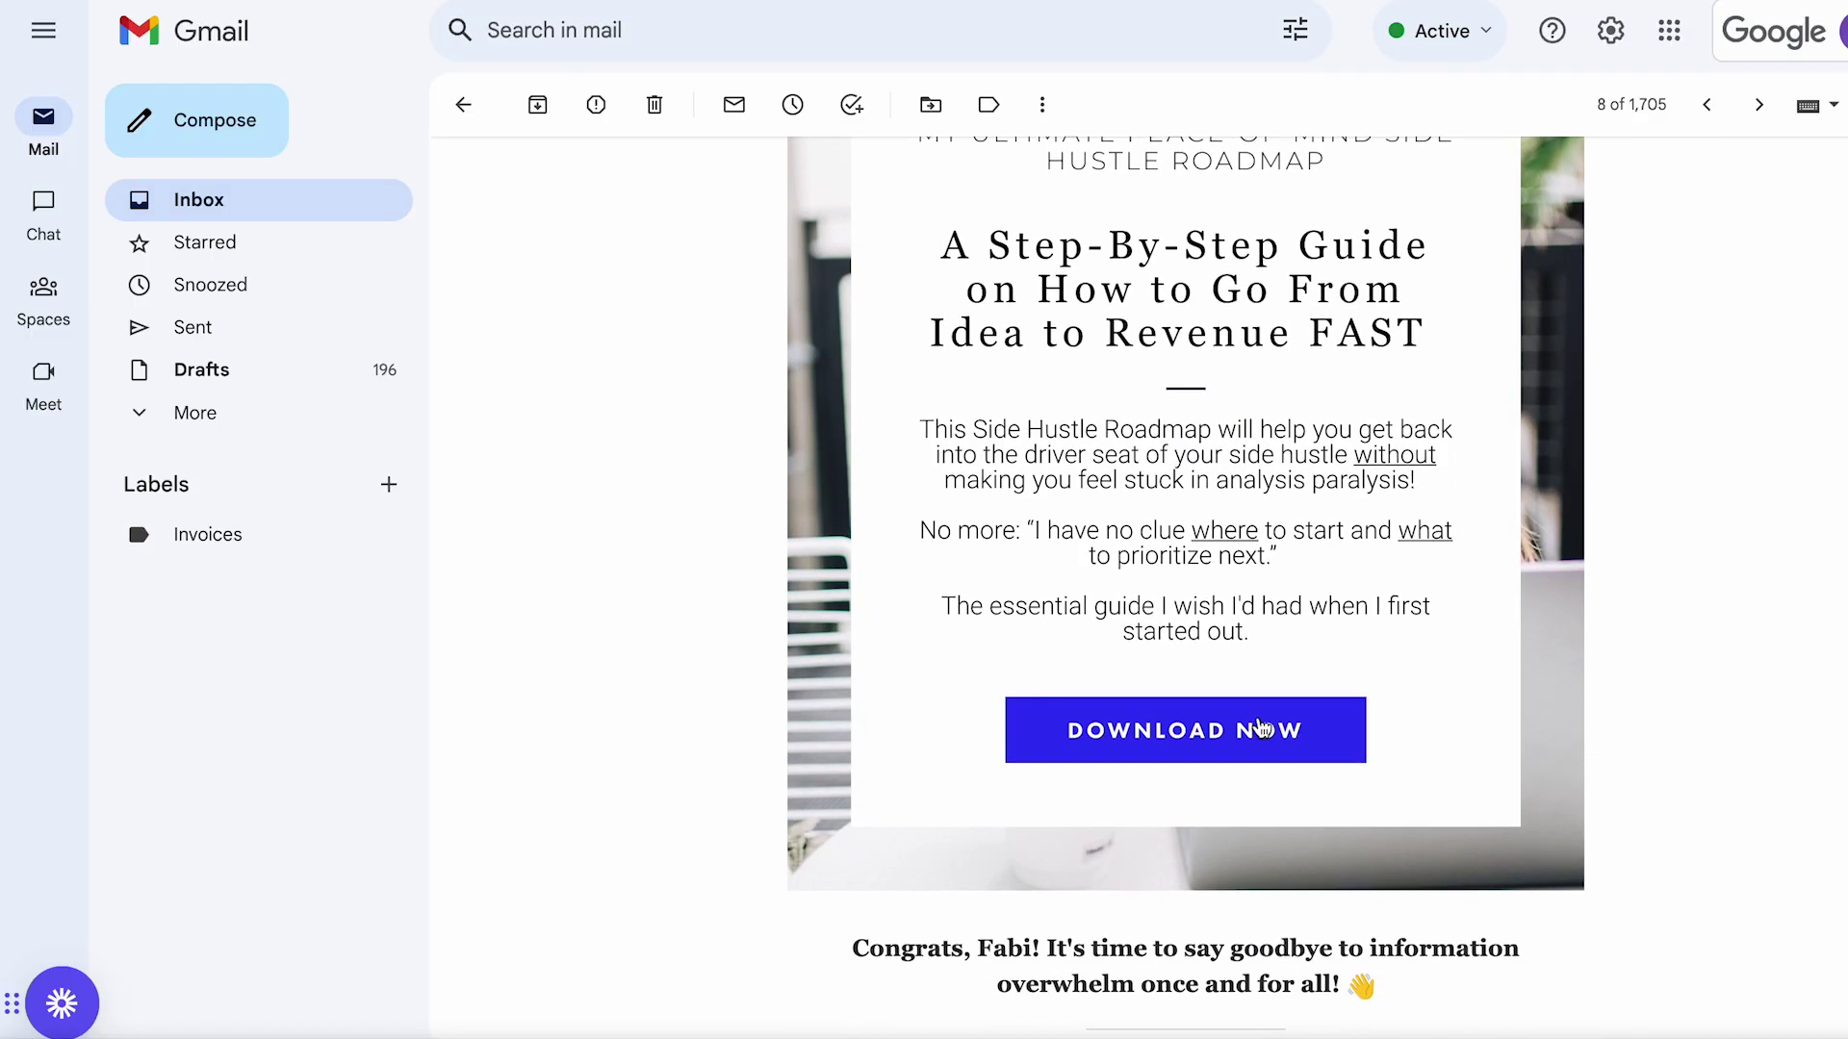
# Step: Open the ebook link from the DOWNLOAD NOW button in the Side Hustle Roadmap delivery email
pyautogui.click(1255, 730)
pyautogui.scroll(-10, 948, 508)
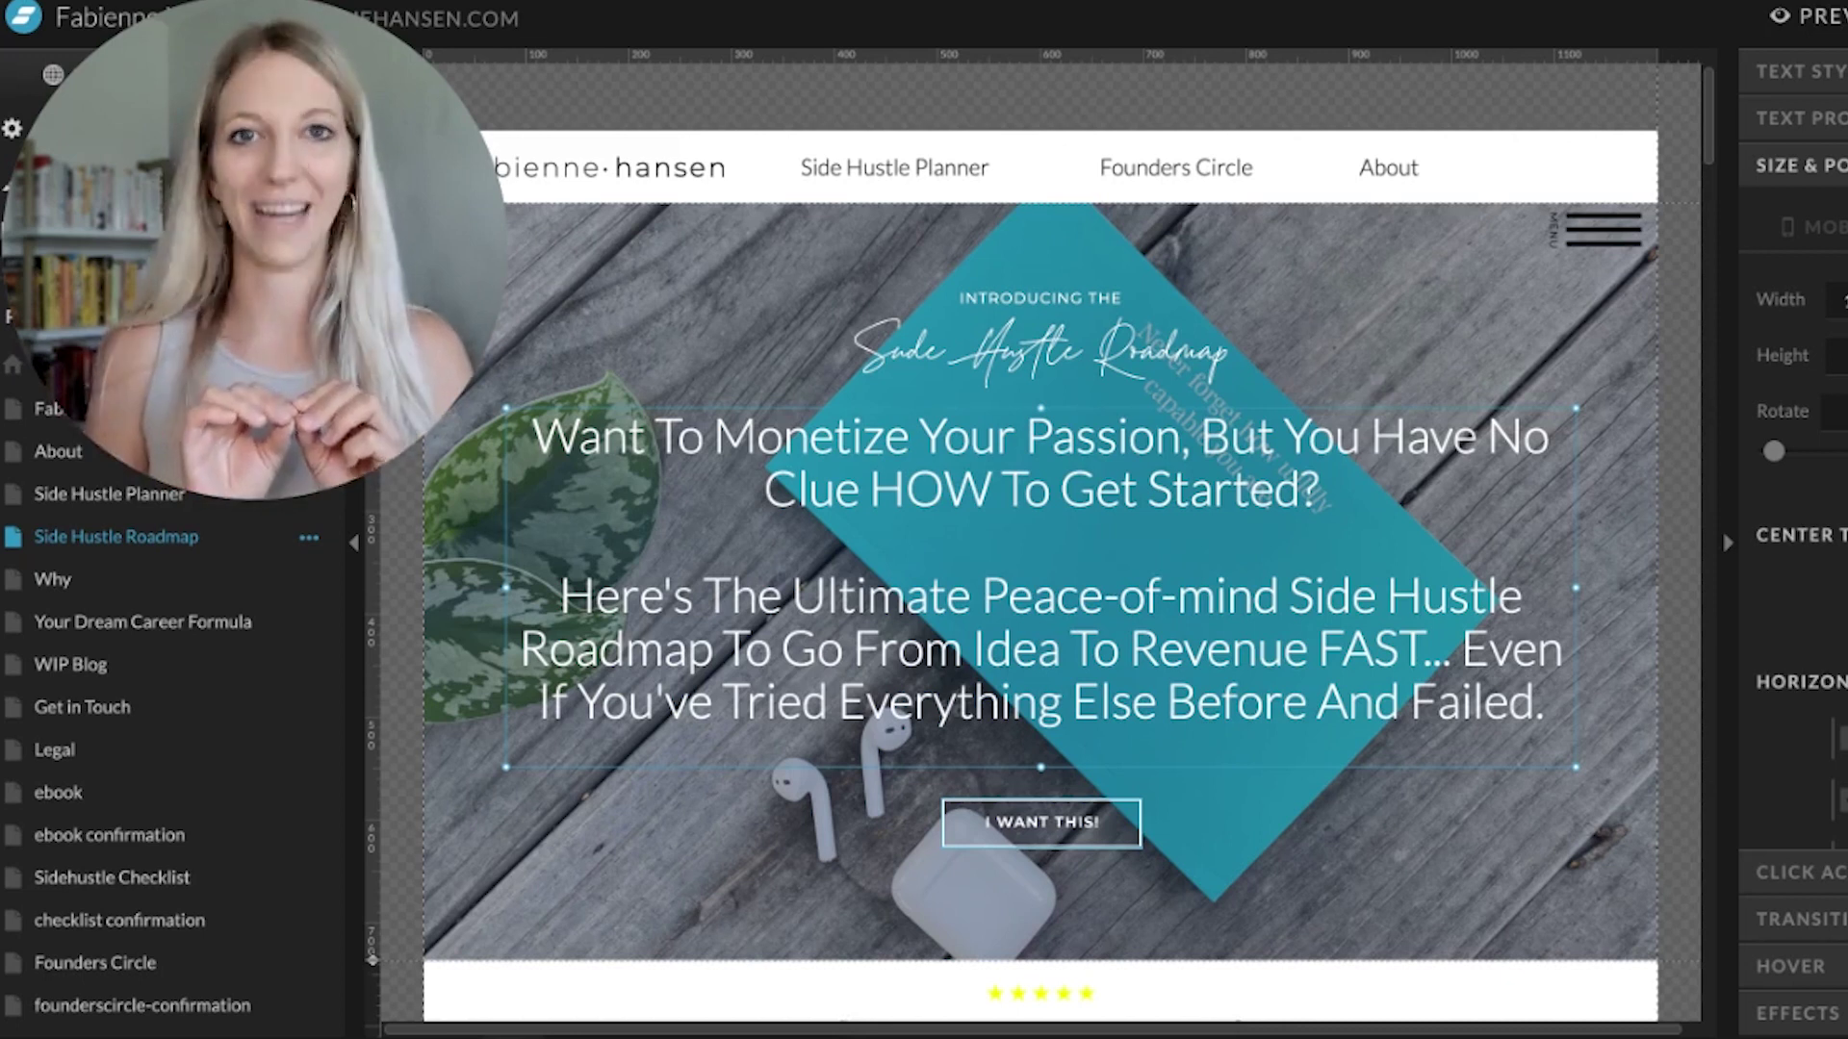
pyautogui.click(1015, 824)
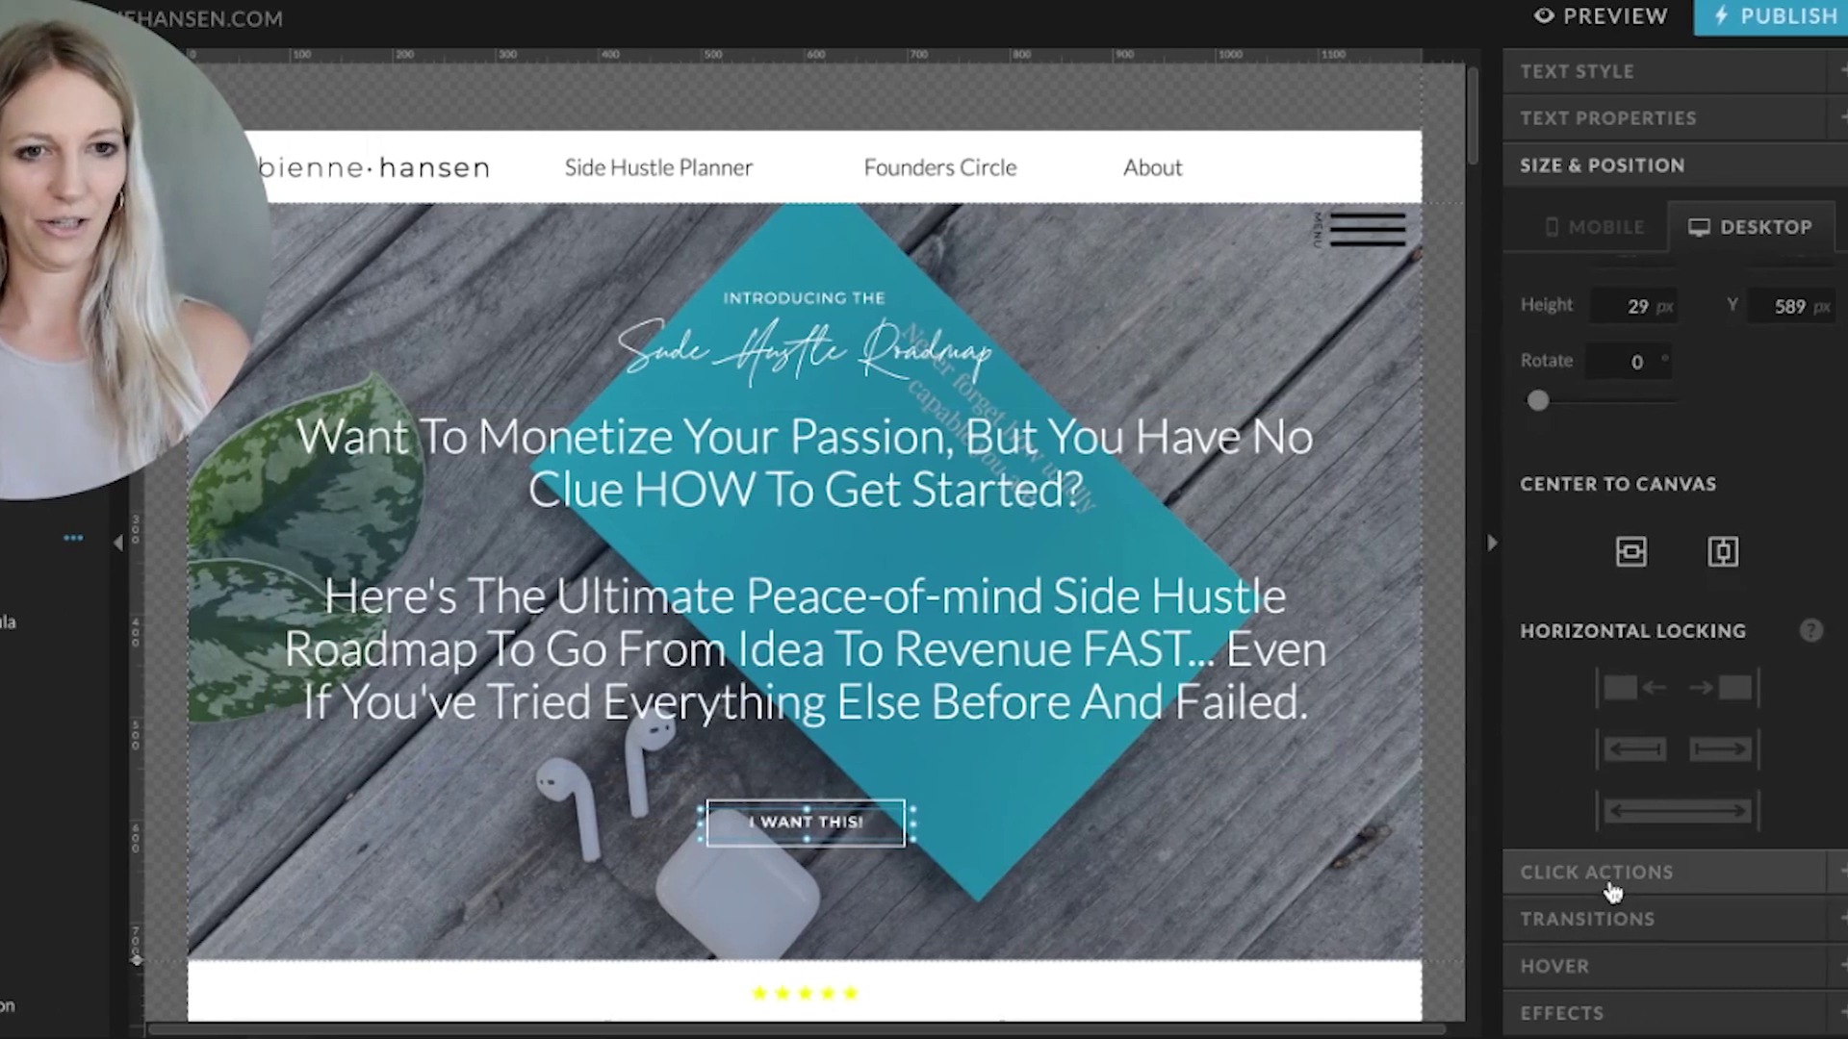
# Step: Switch the I WANT THIS! button's Click Actions link type from Canvas to URL
pyautogui.click(1642, 876)
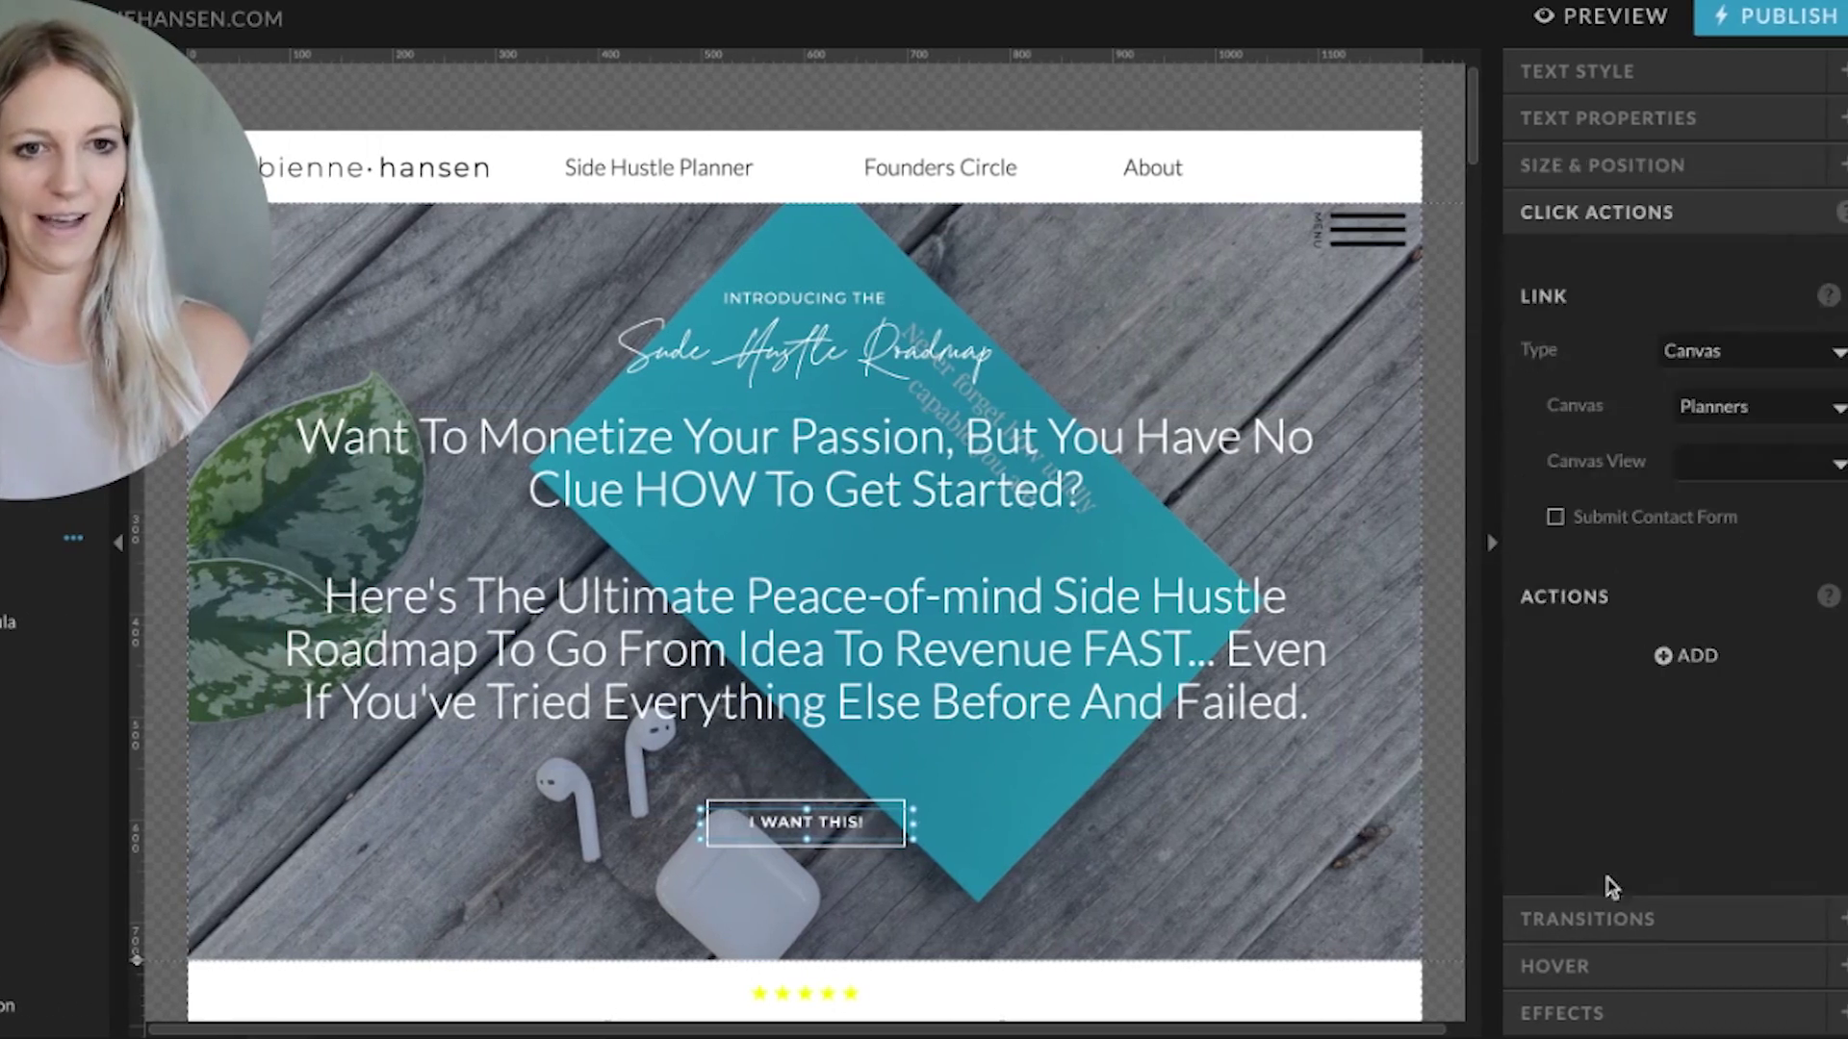
pyautogui.click(1750, 363)
pyautogui.click(1752, 406)
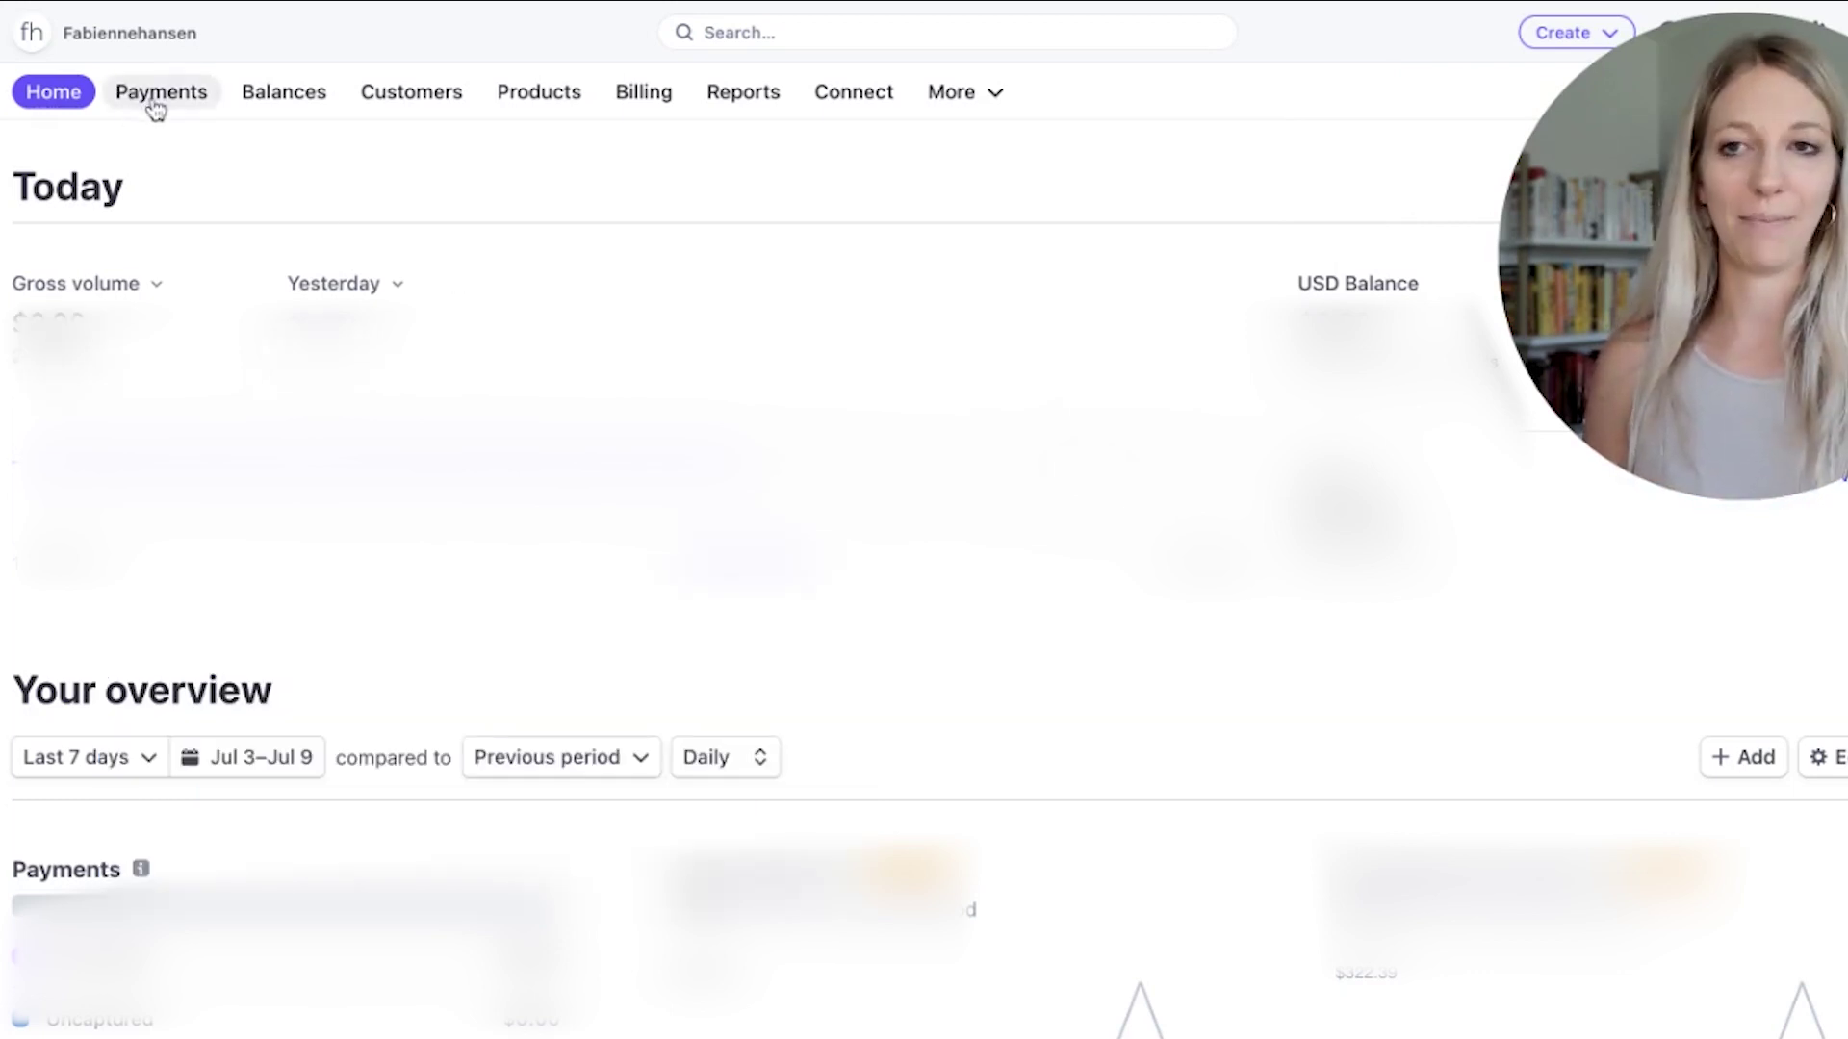
# Step: Go to Stripe's Payments section and open the Payment links list
pyautogui.moveTo(1642, 376)
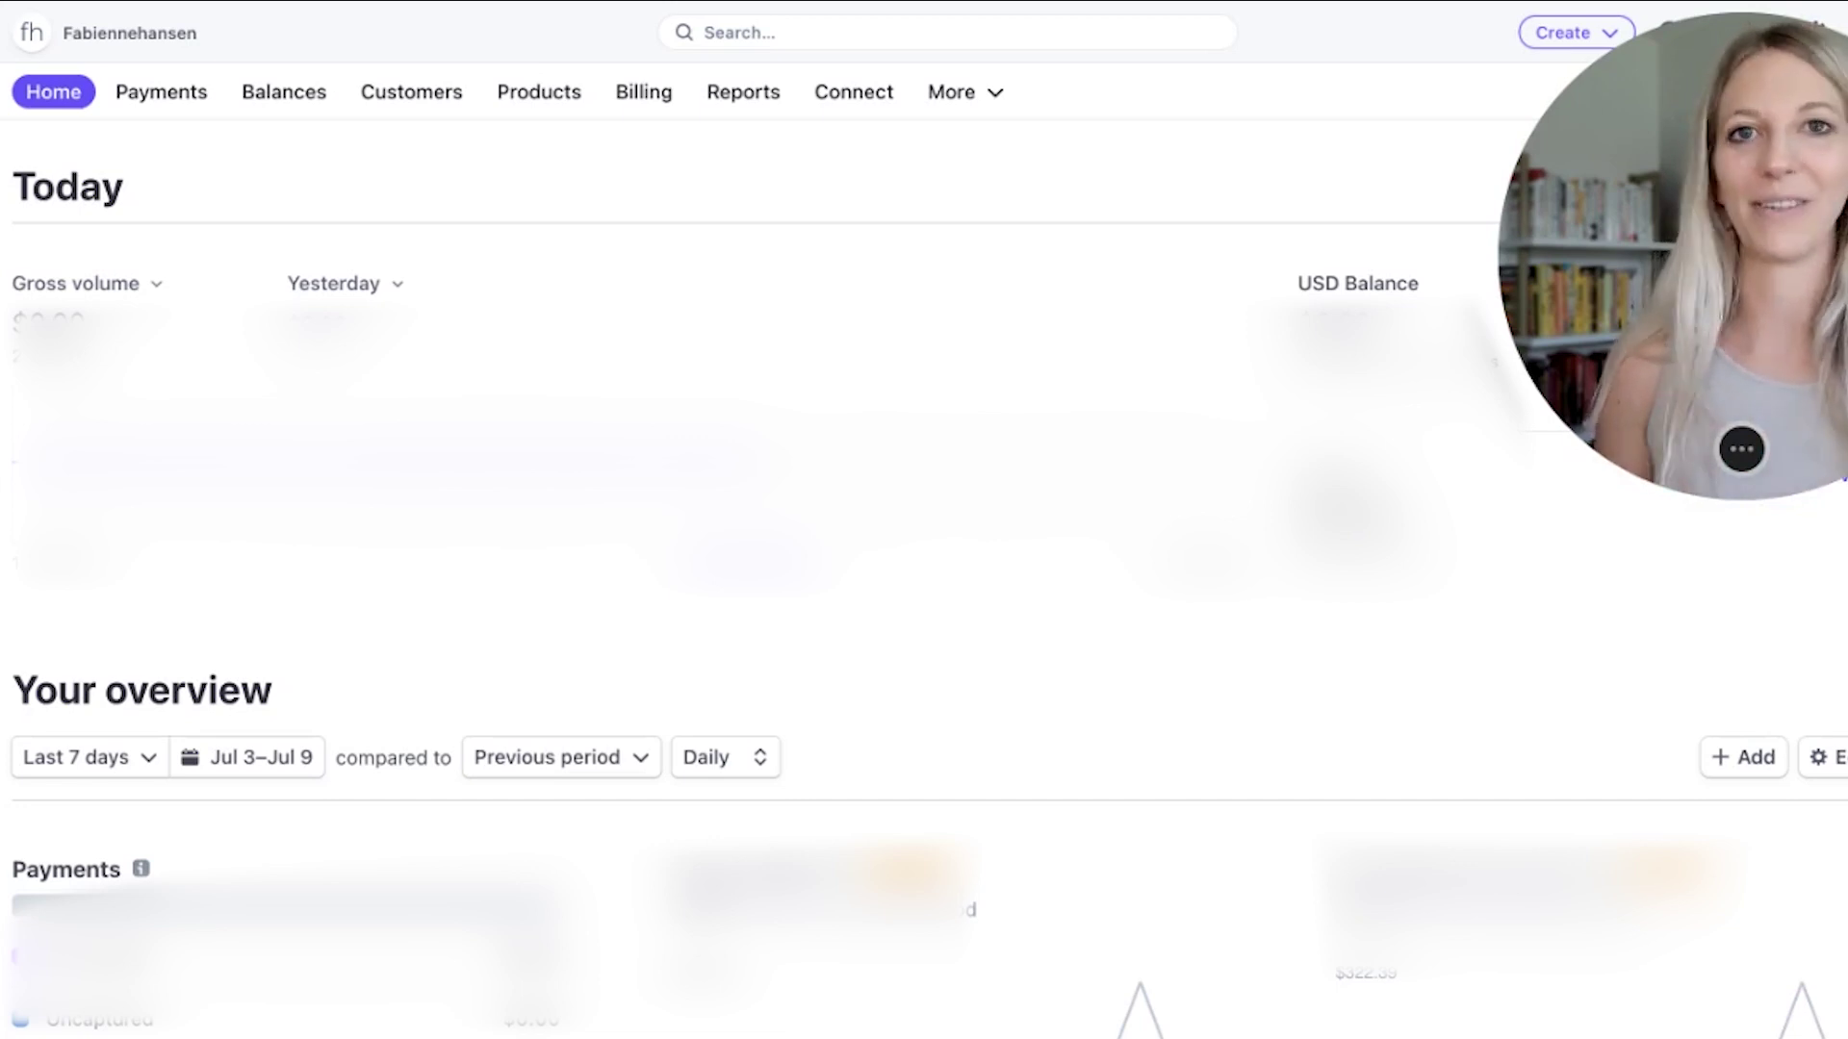
pyautogui.click(155, 100)
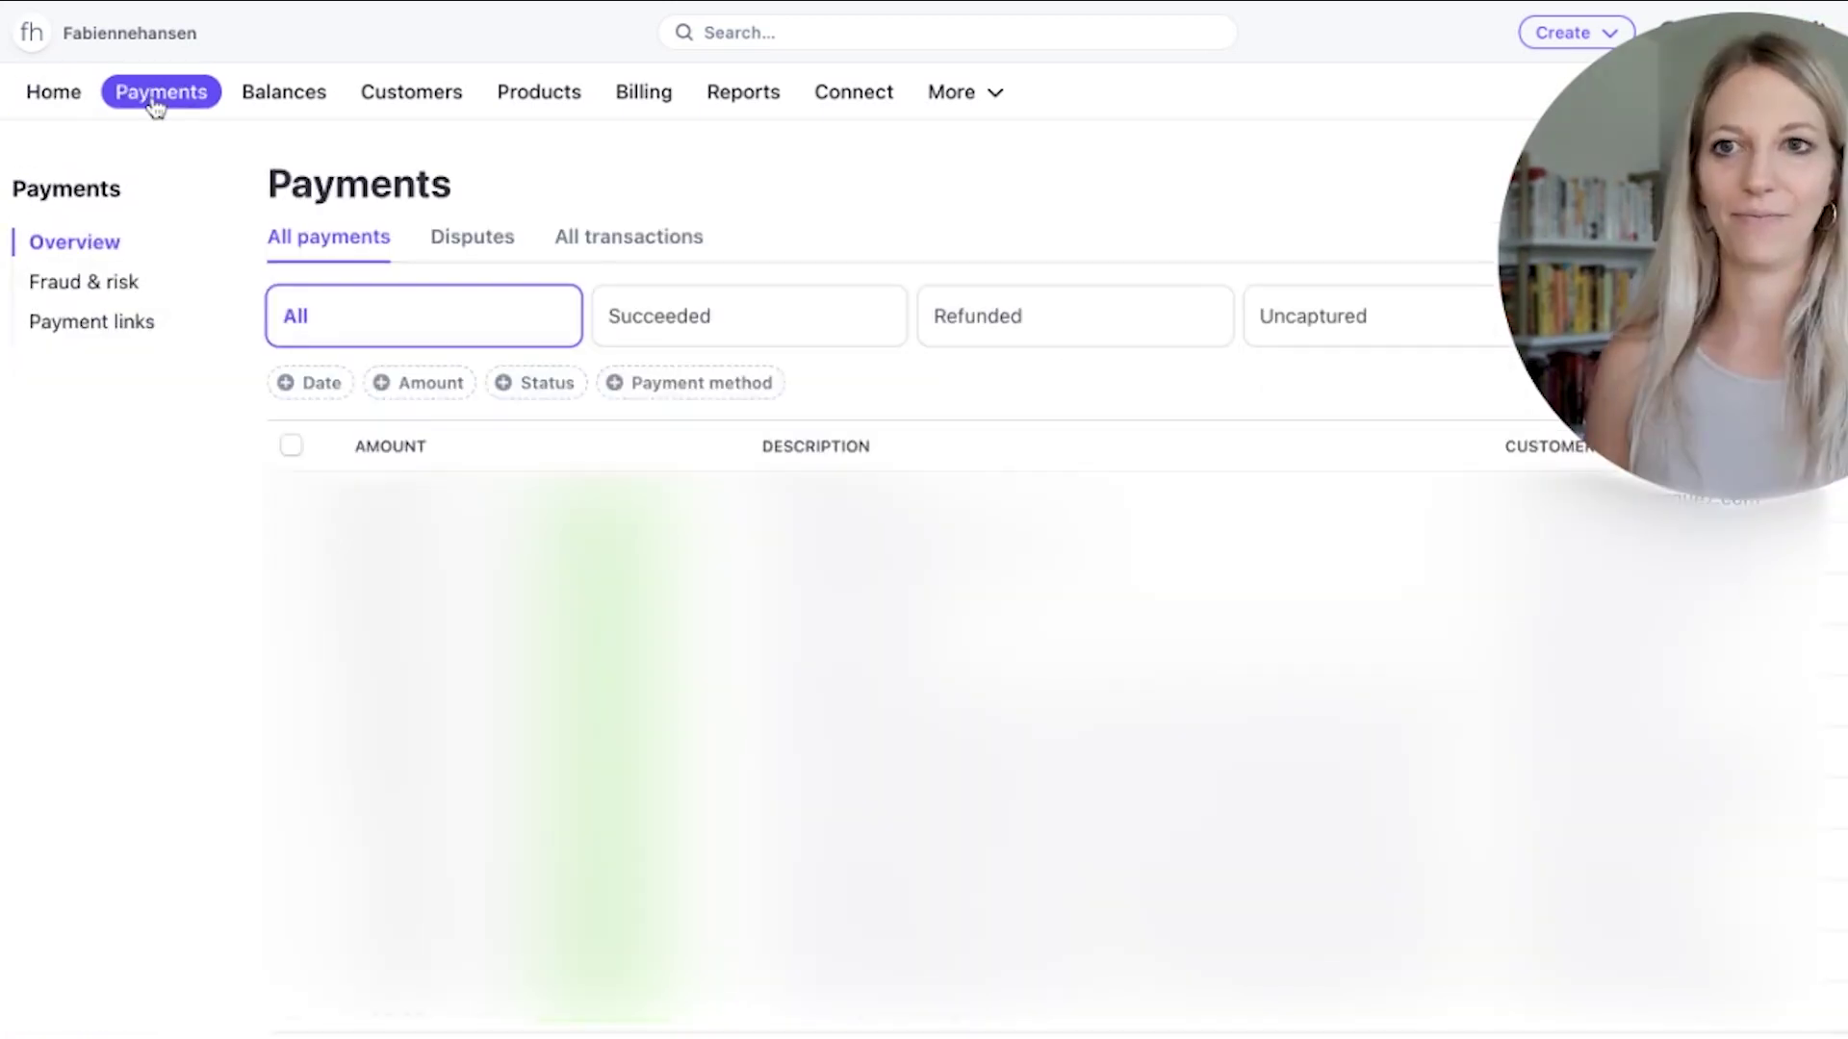
pyautogui.click(125, 326)
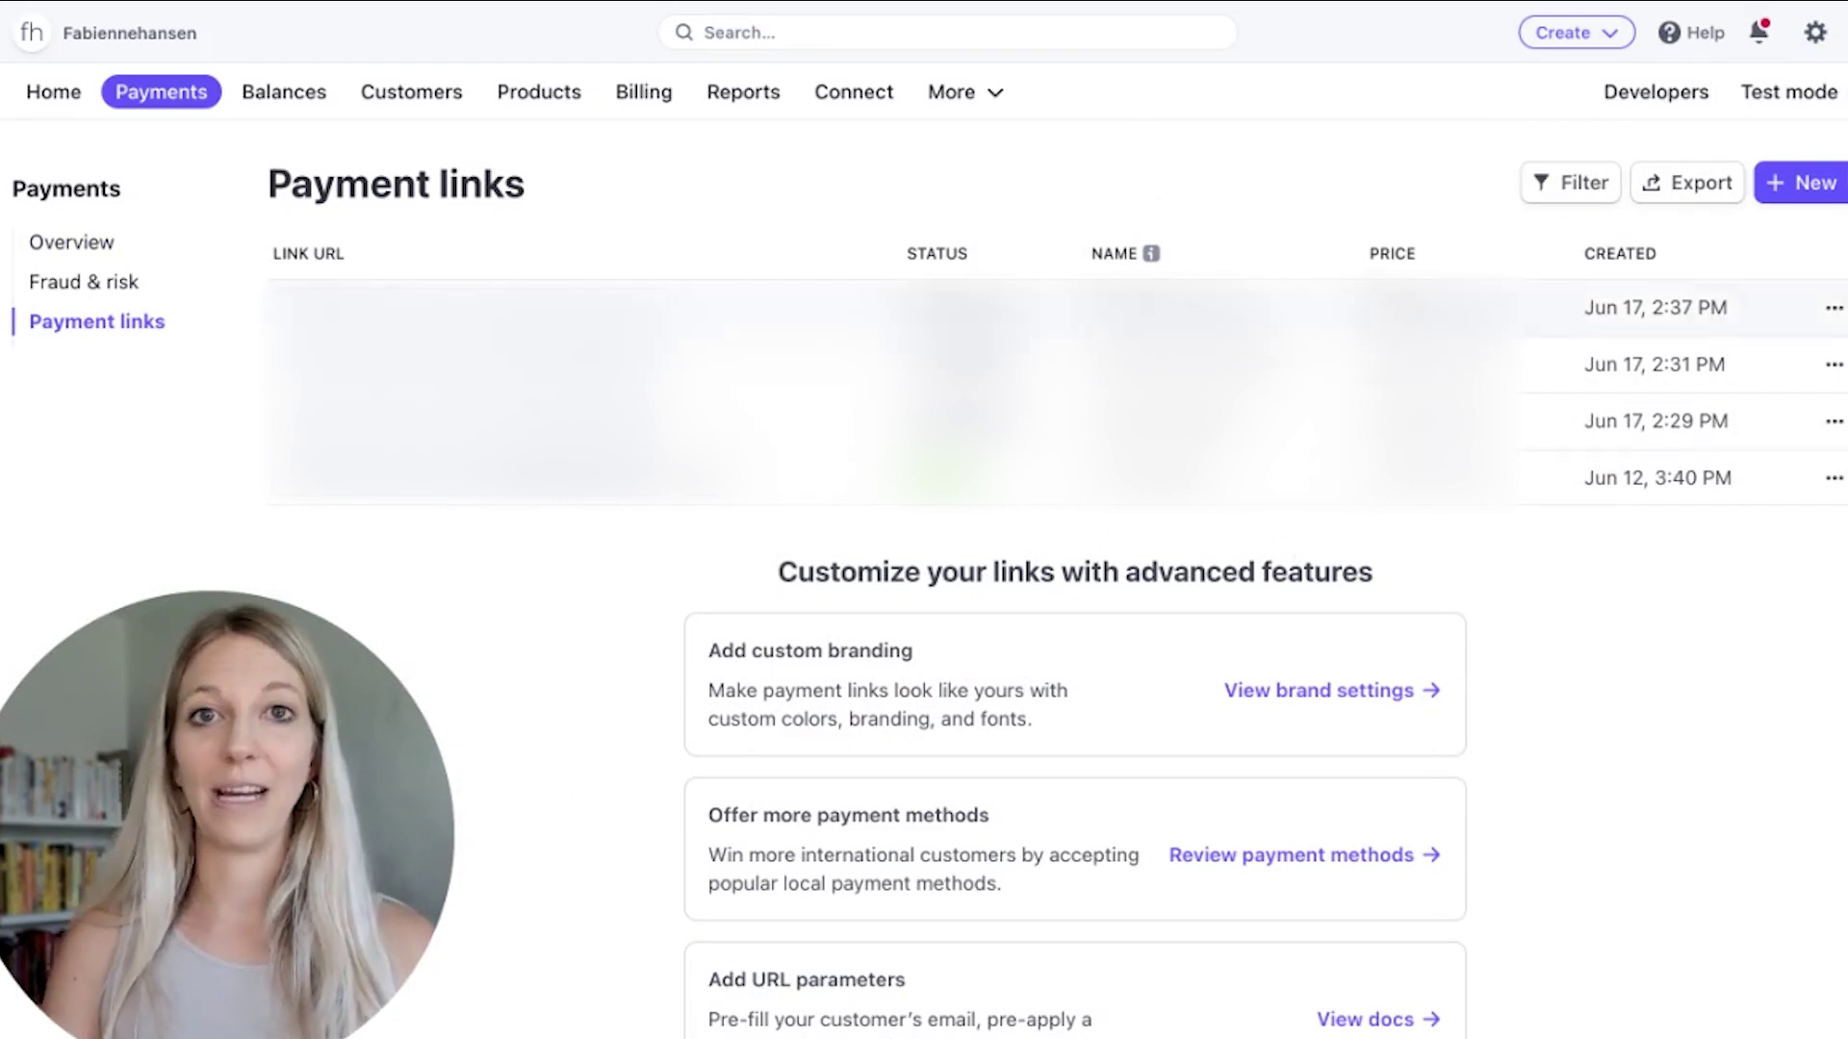
pyautogui.click(1795, 184)
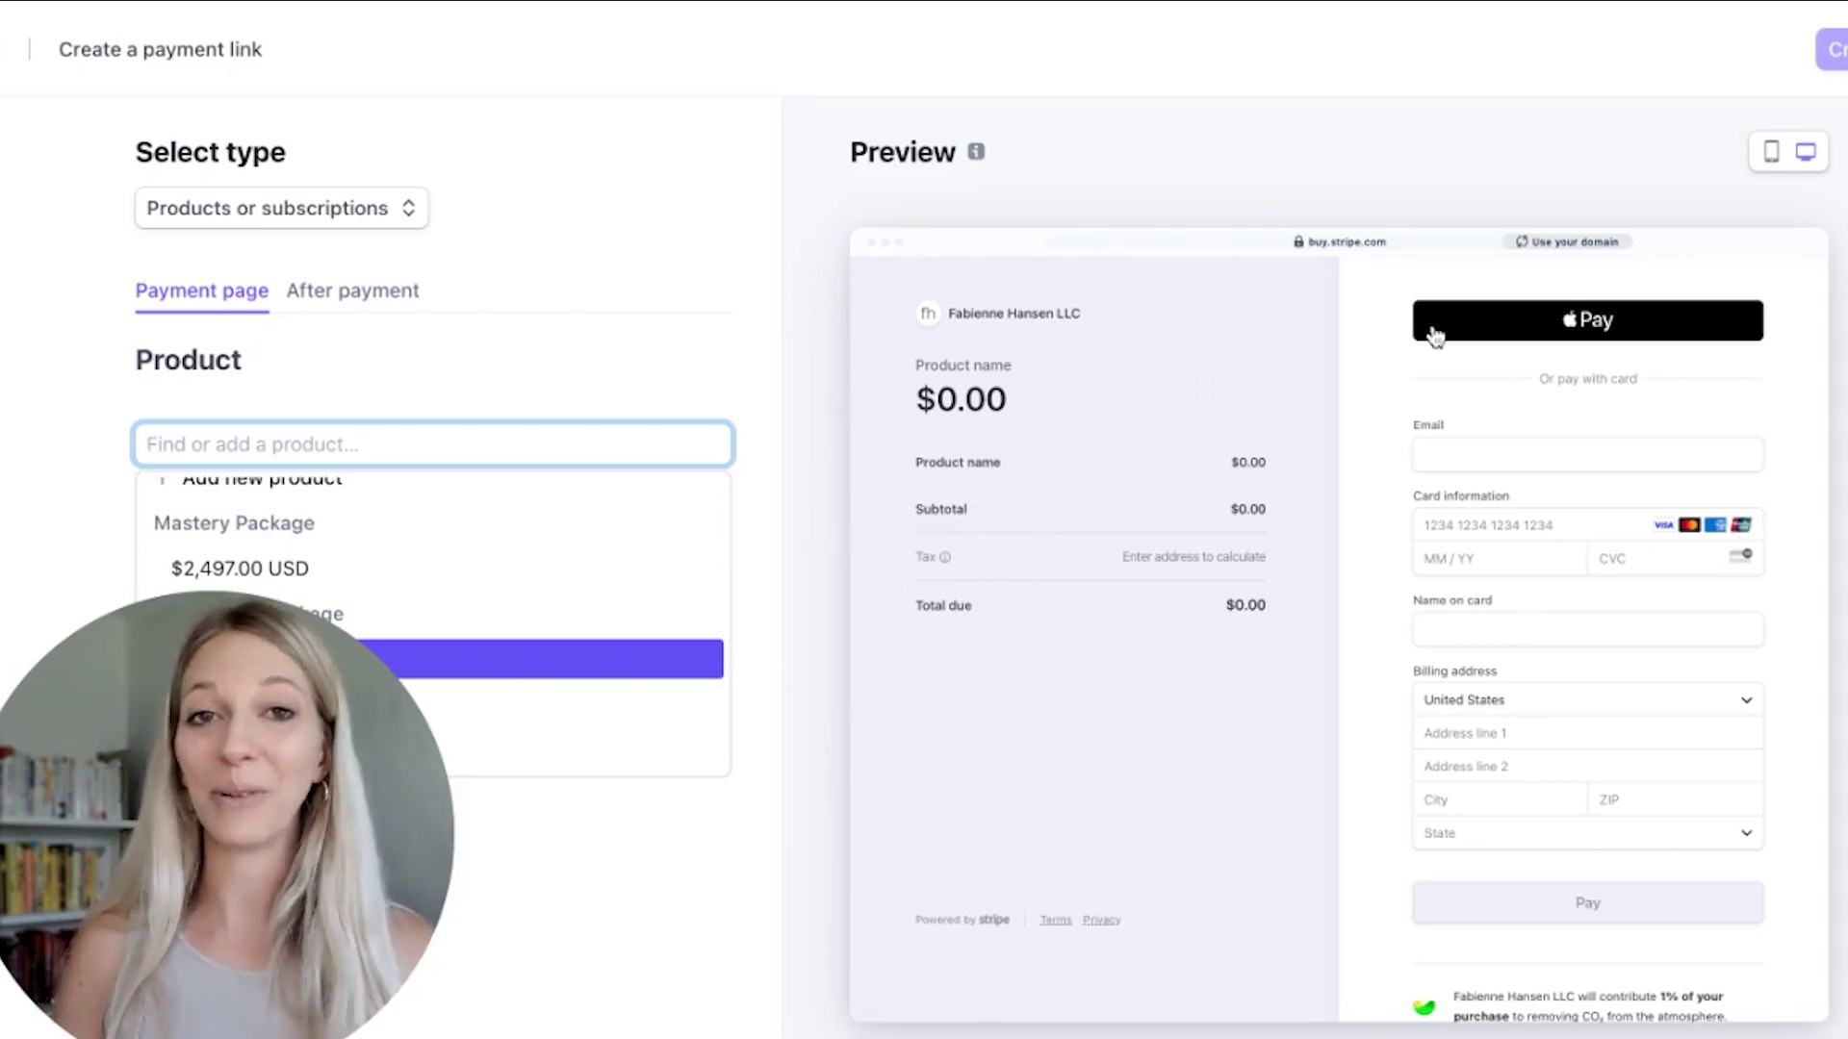
# Step: Keep the payment link type as Products or subscriptions and choose Add new product
pyautogui.click(143, 804)
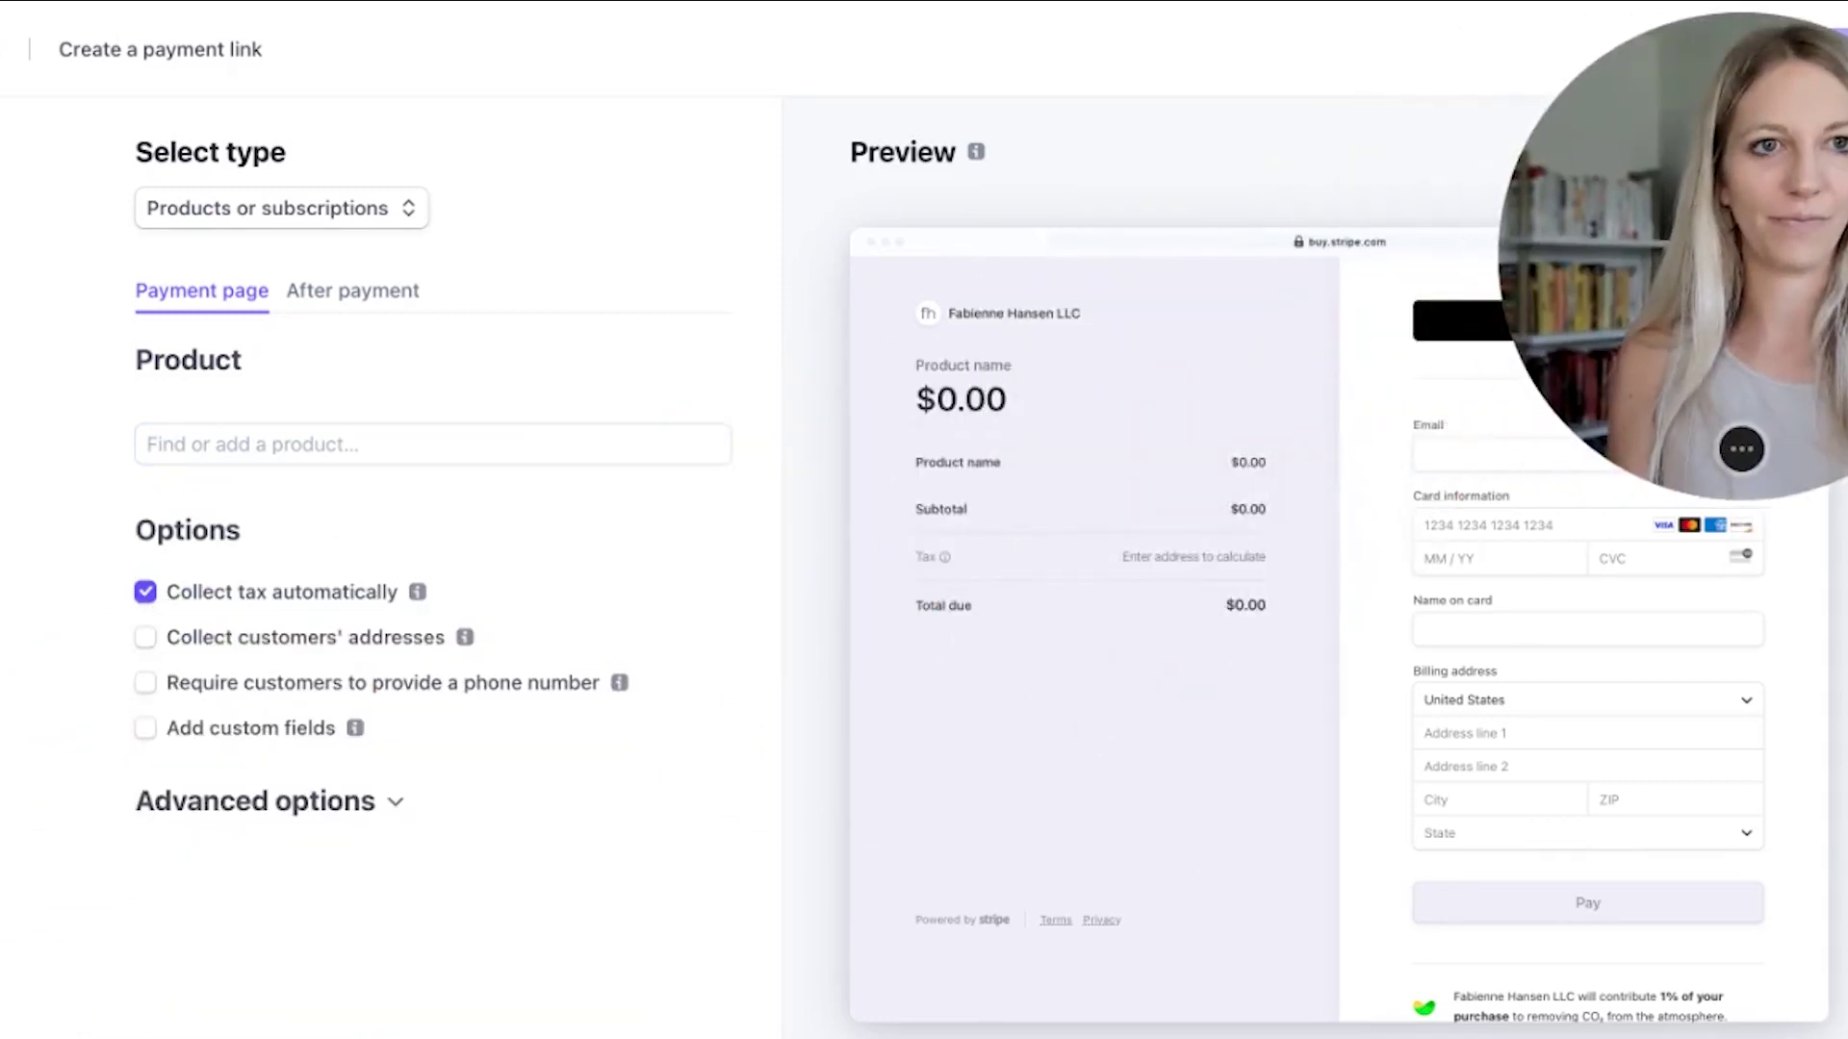
pyautogui.click(362, 214)
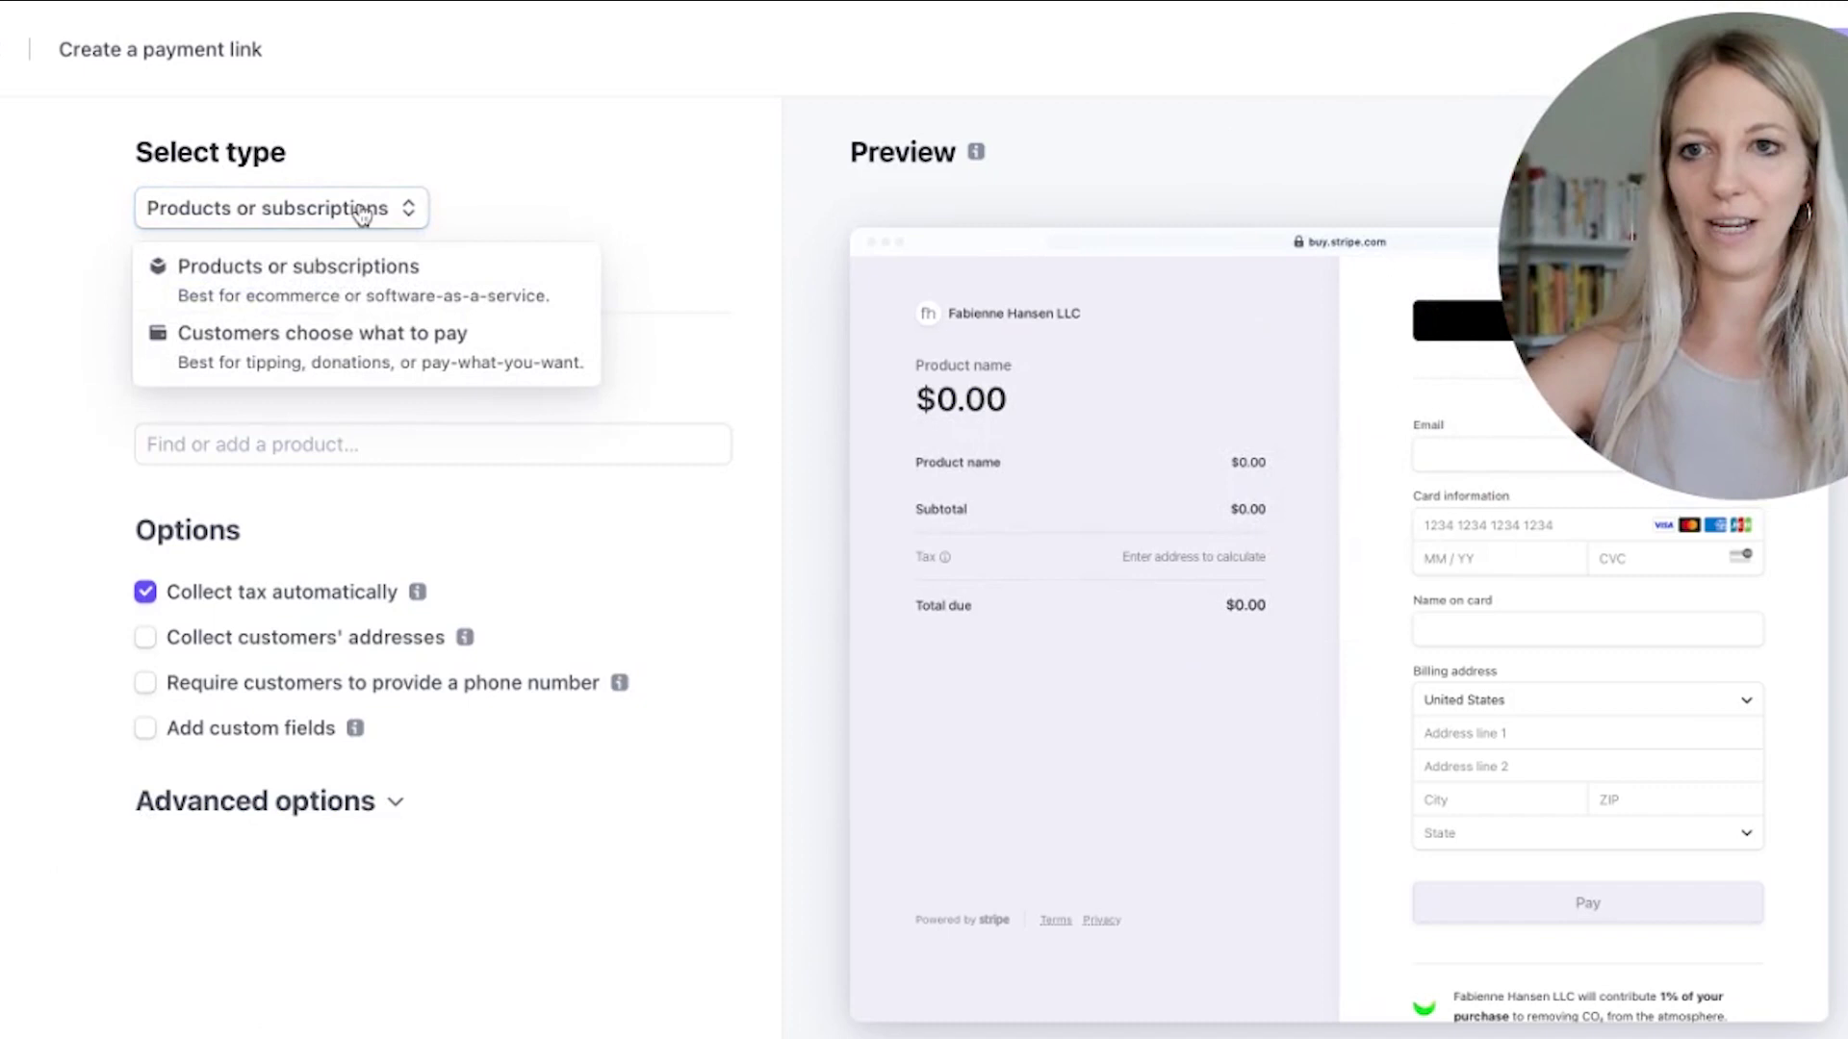
pyautogui.click(344, 300)
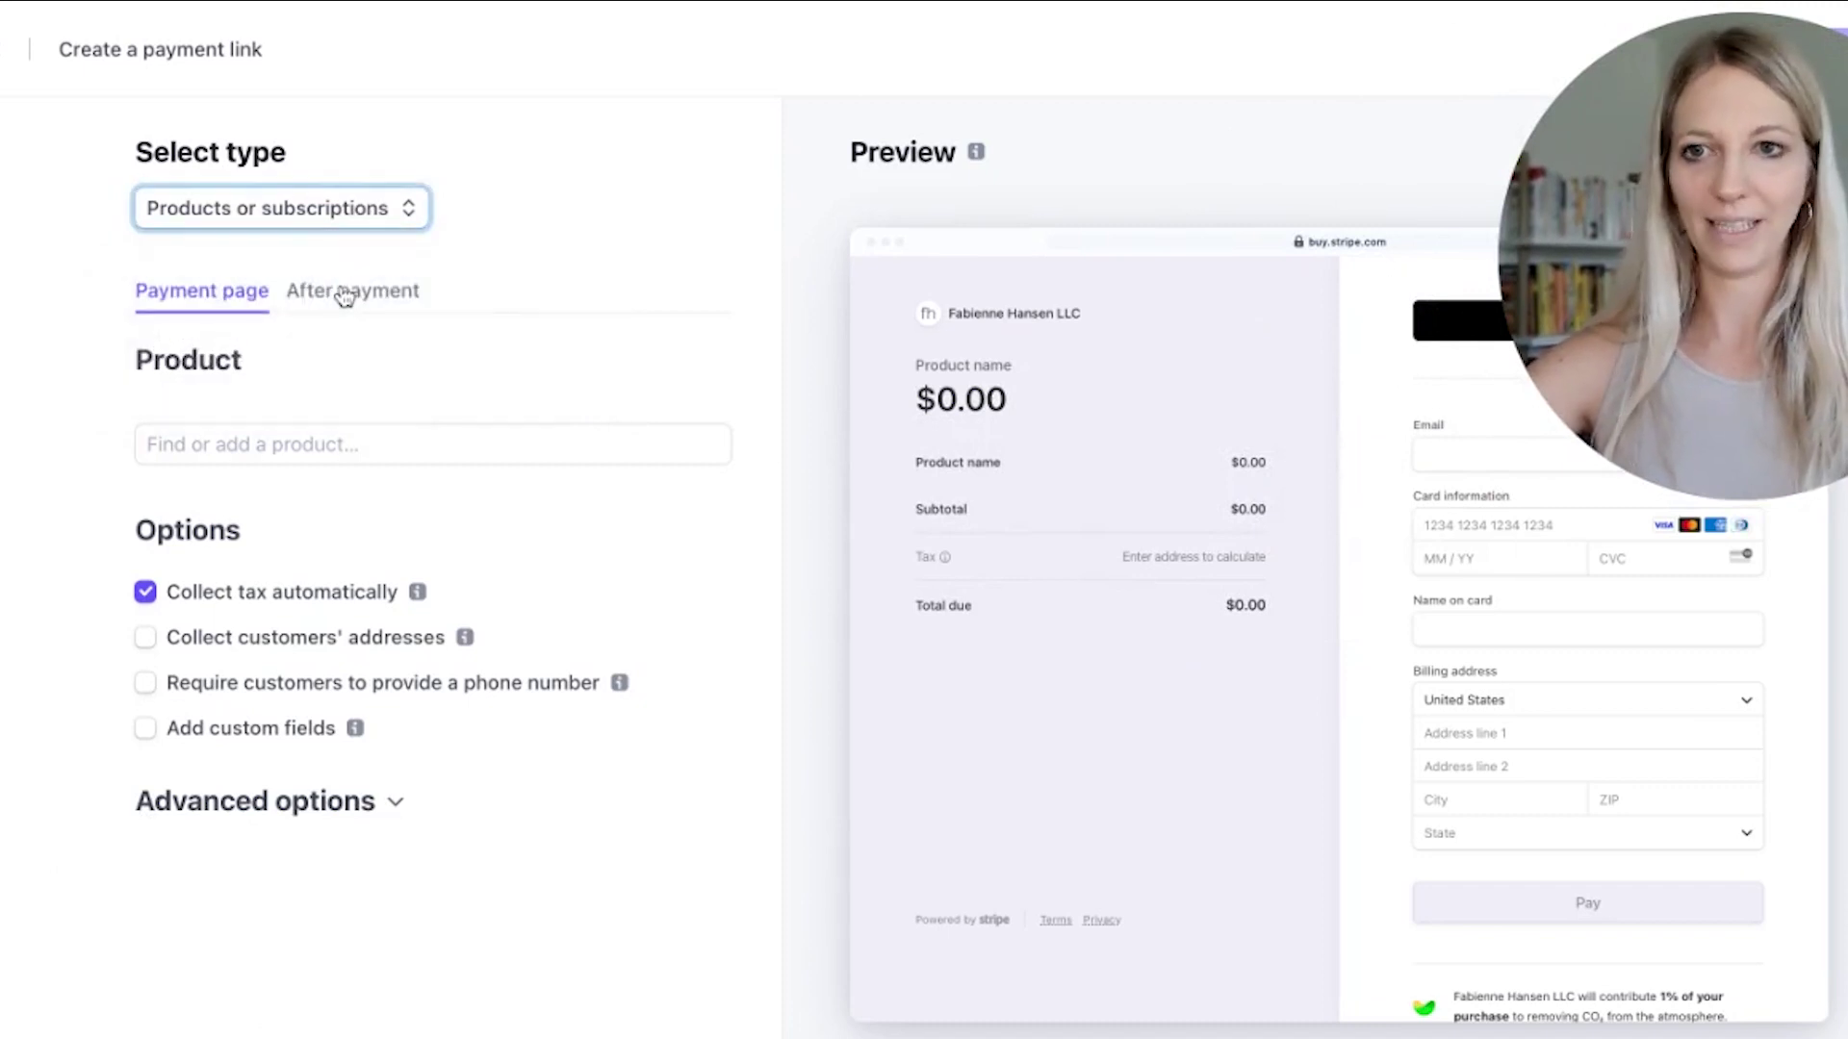
pyautogui.click(227, 443)
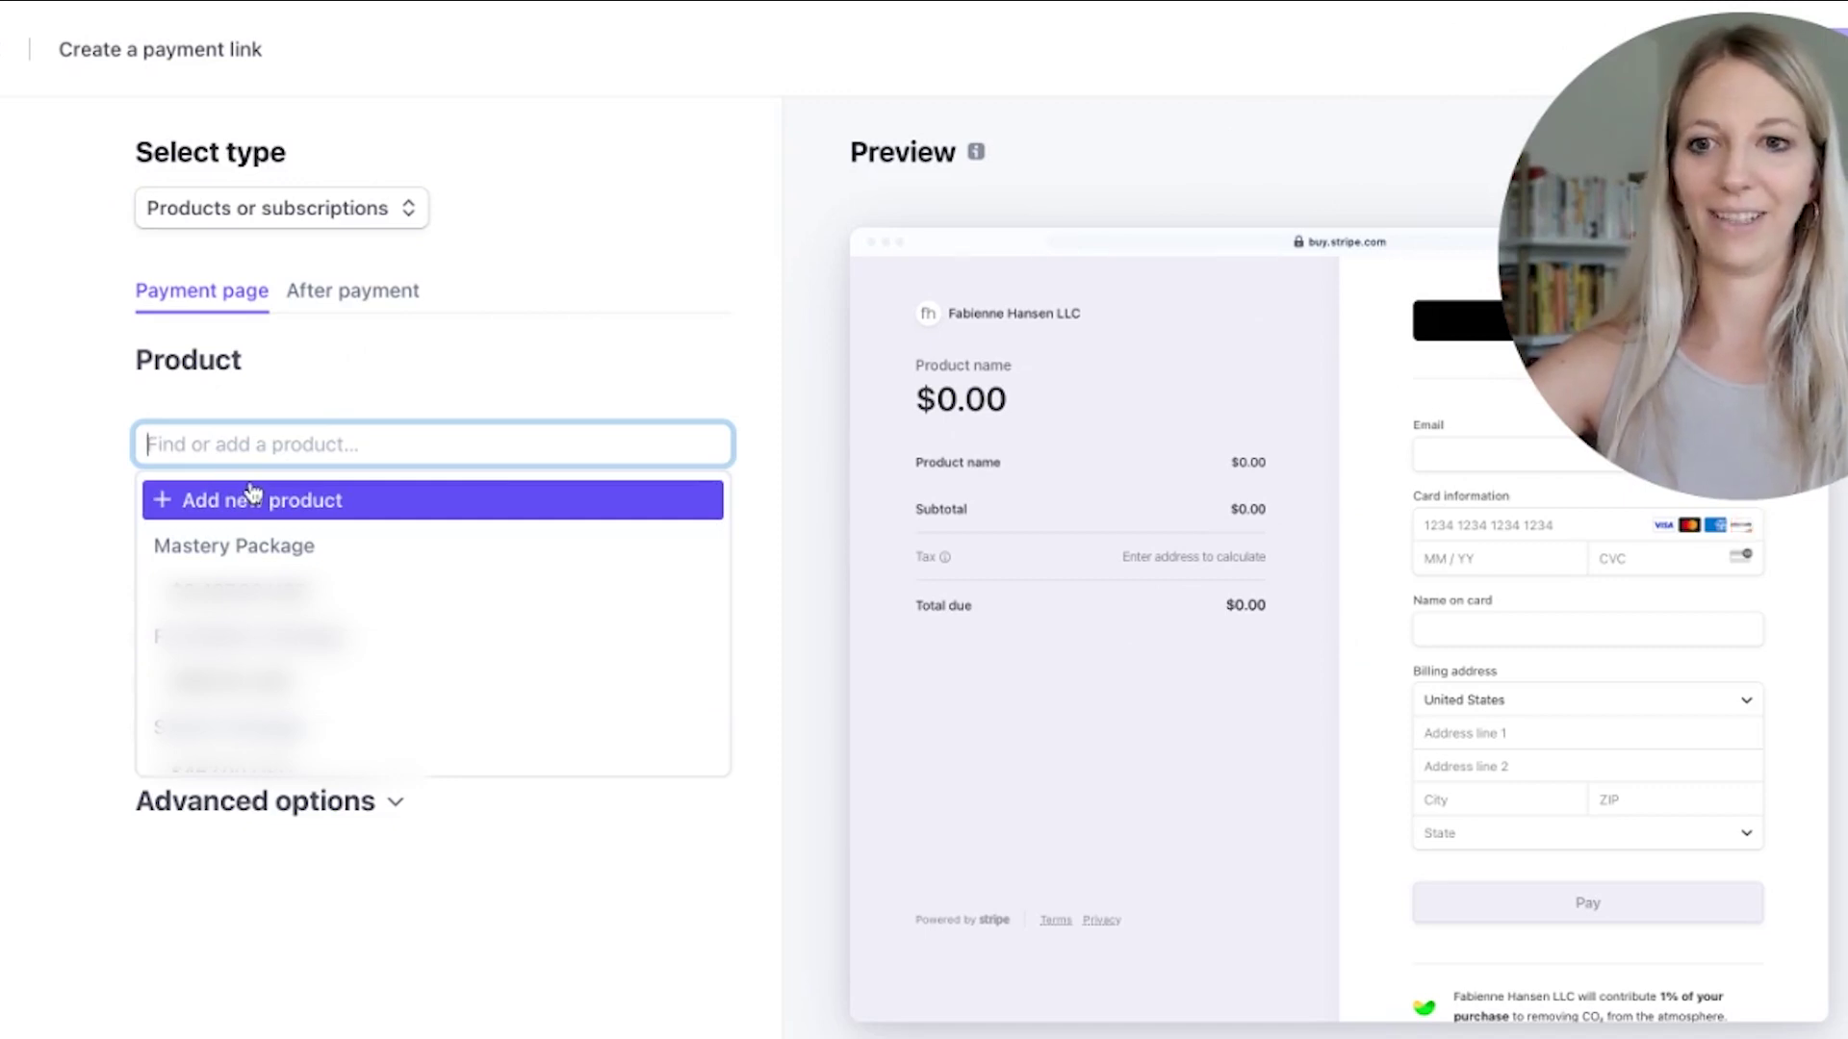
pyautogui.click(252, 496)
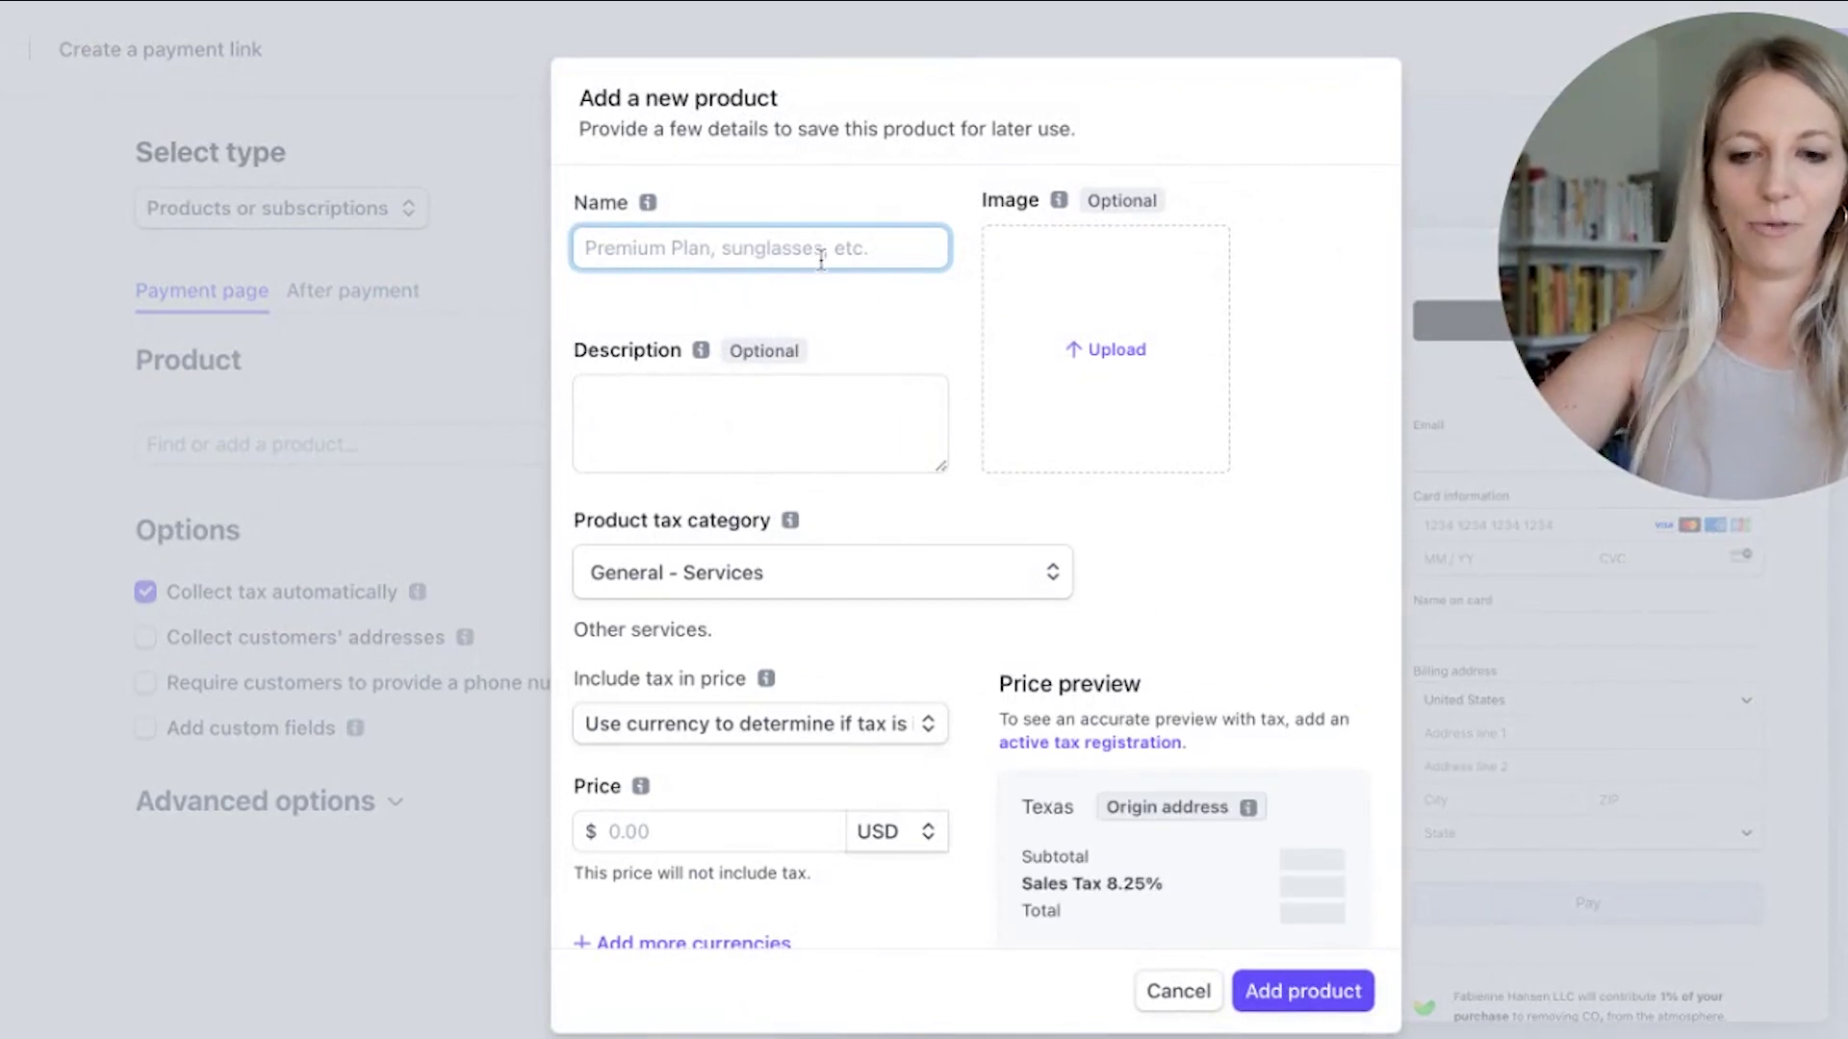
# Step: Name the product 'Side Hustle Roadmap eBook' with tax category General - Services
pyautogui.write('Si')
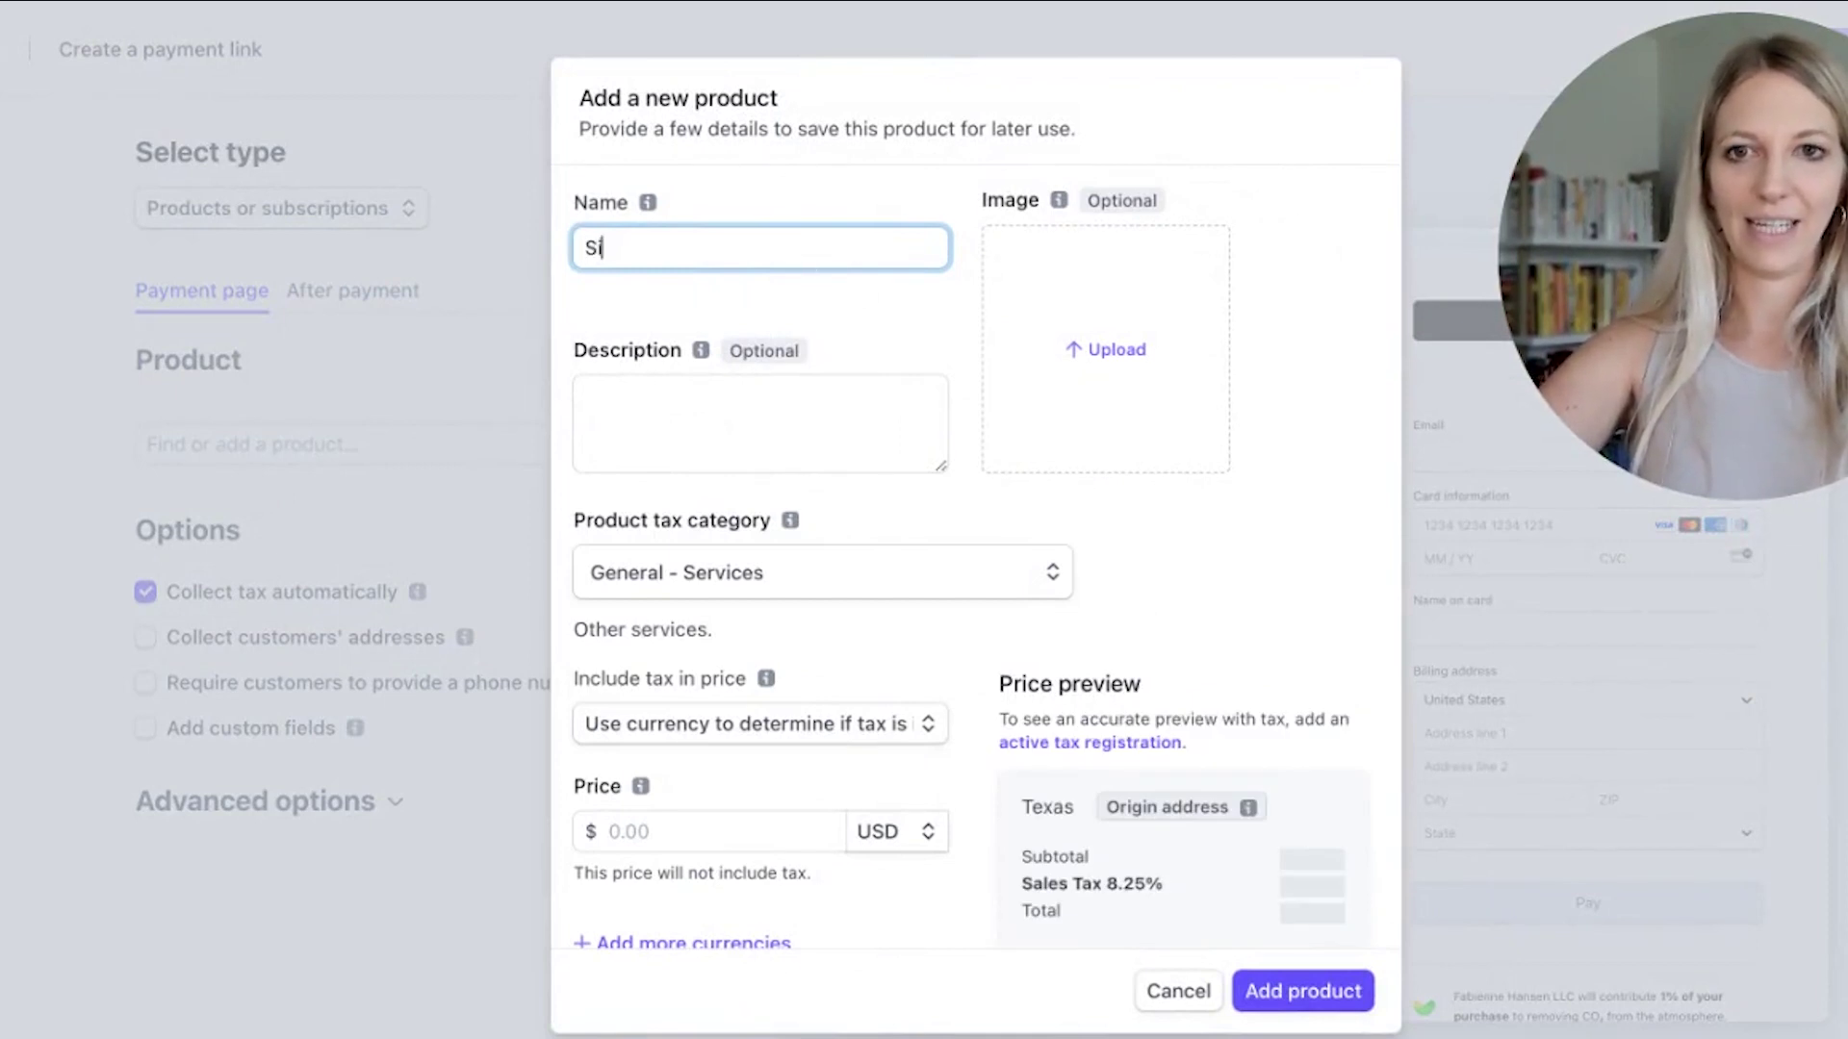
pyautogui.write('de Hust')
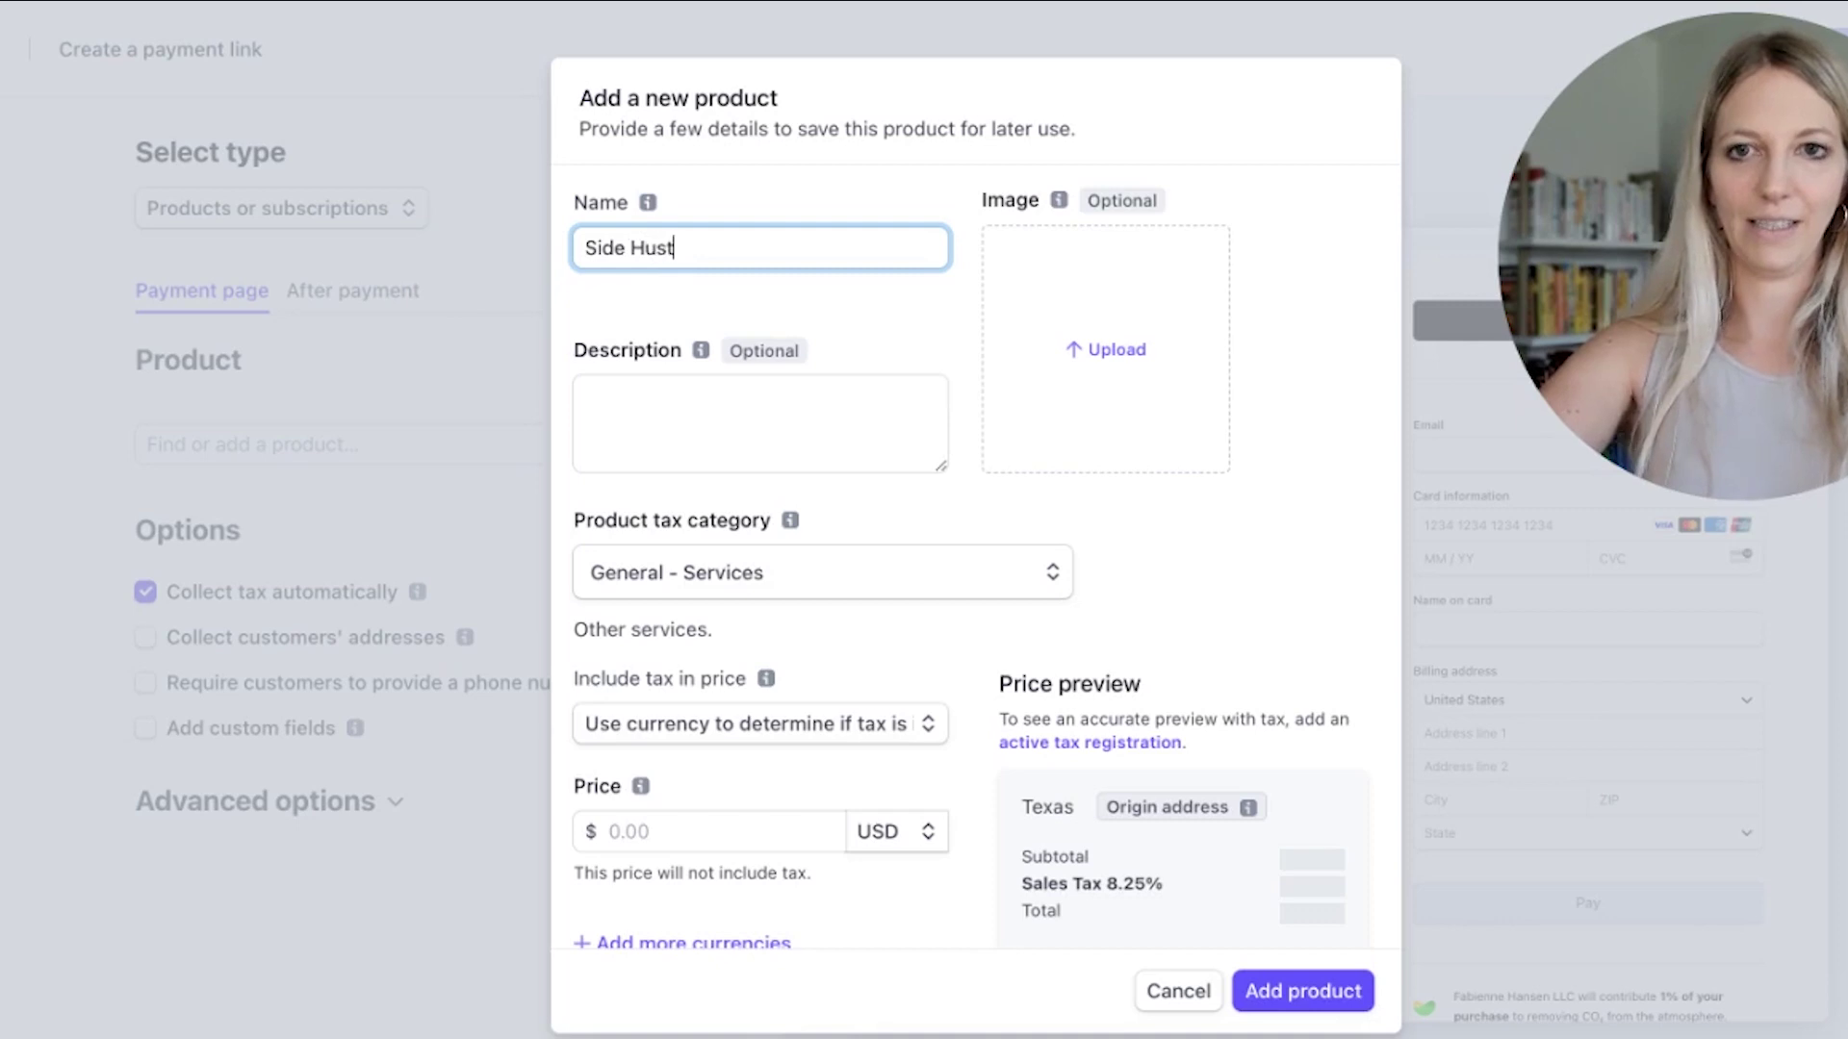
pyautogui.write('le Roadma')
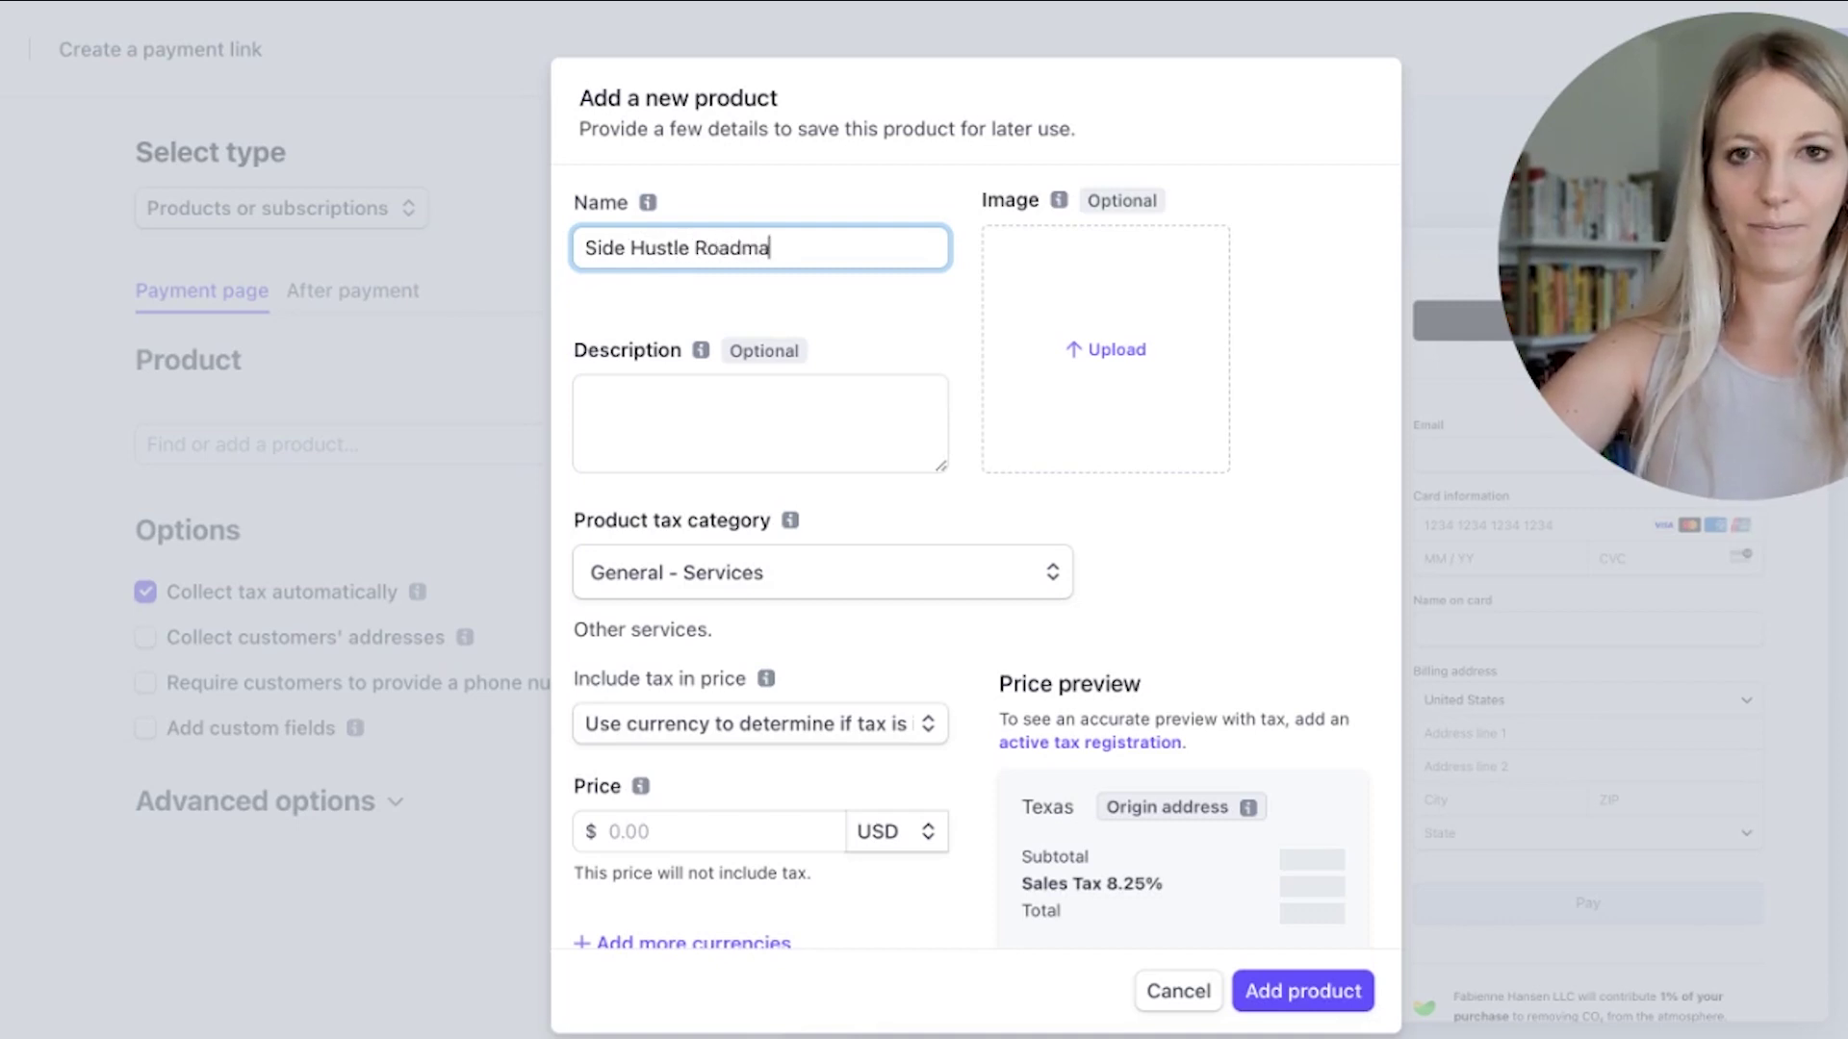
pyautogui.write('p eB')
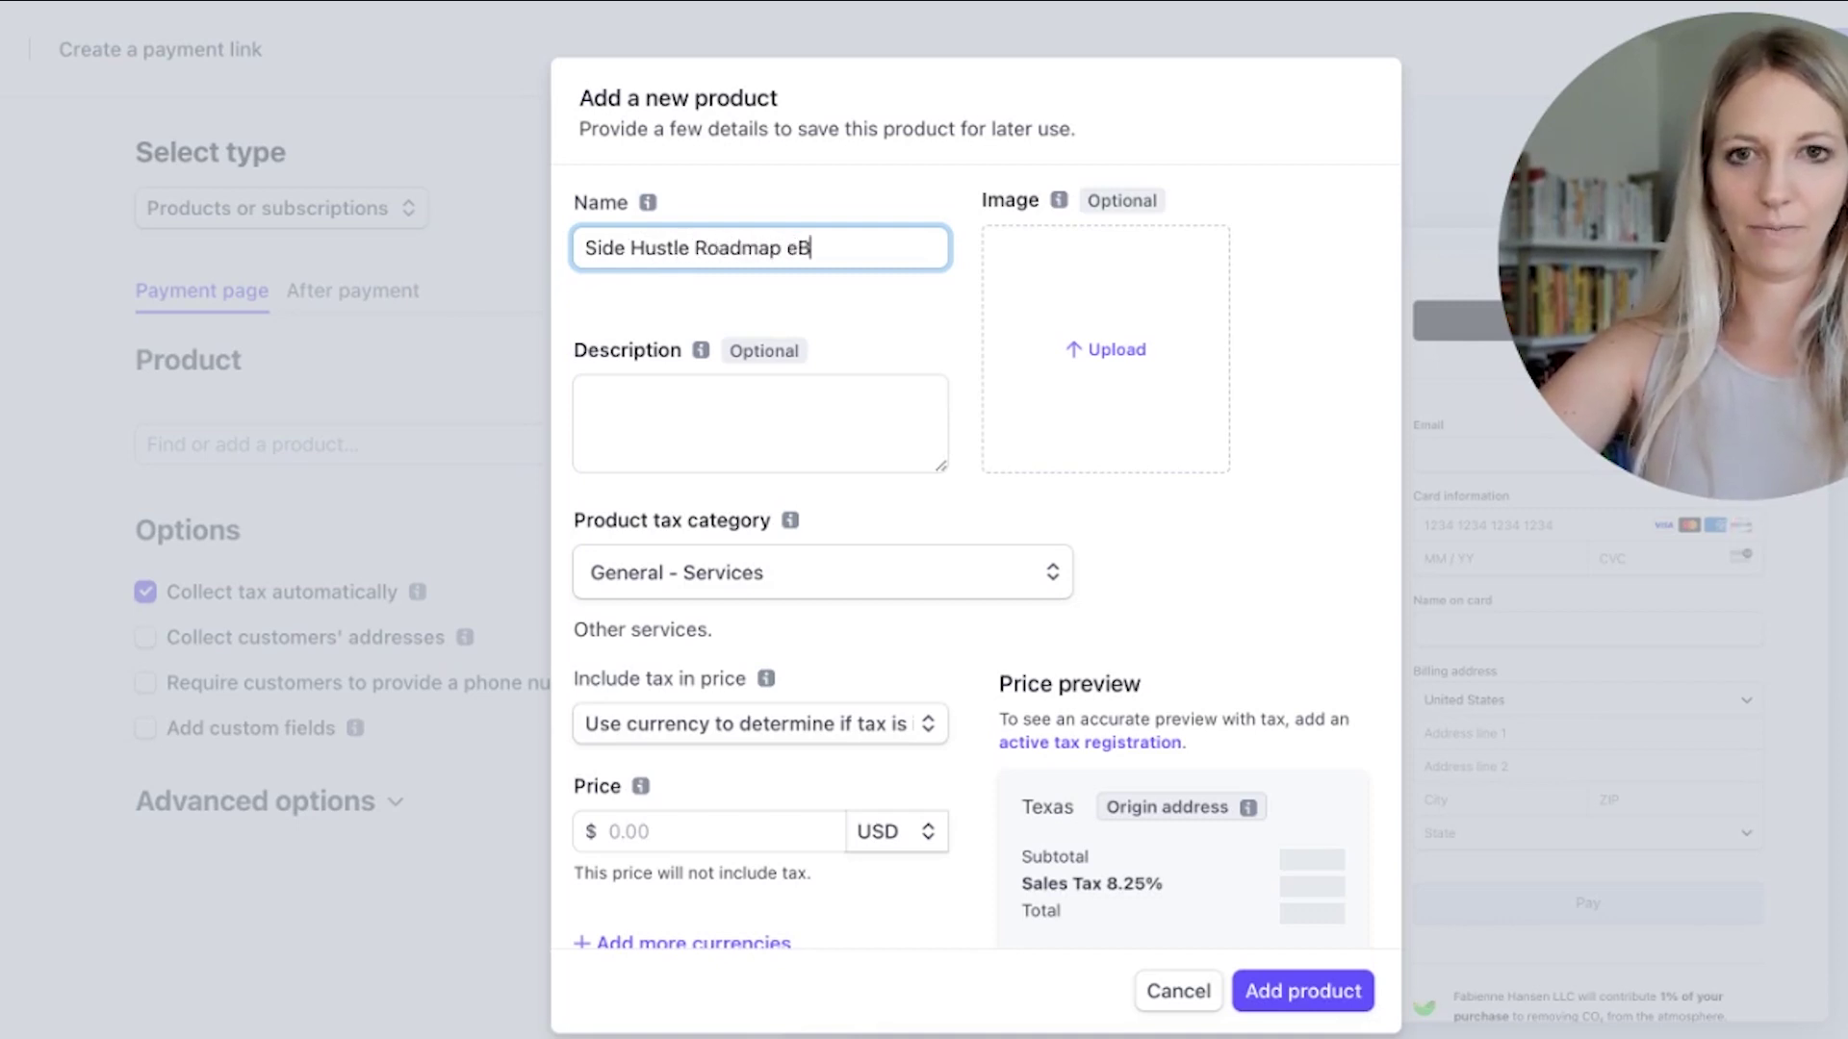
pyautogui.write('ook')
pyautogui.click(824, 433)
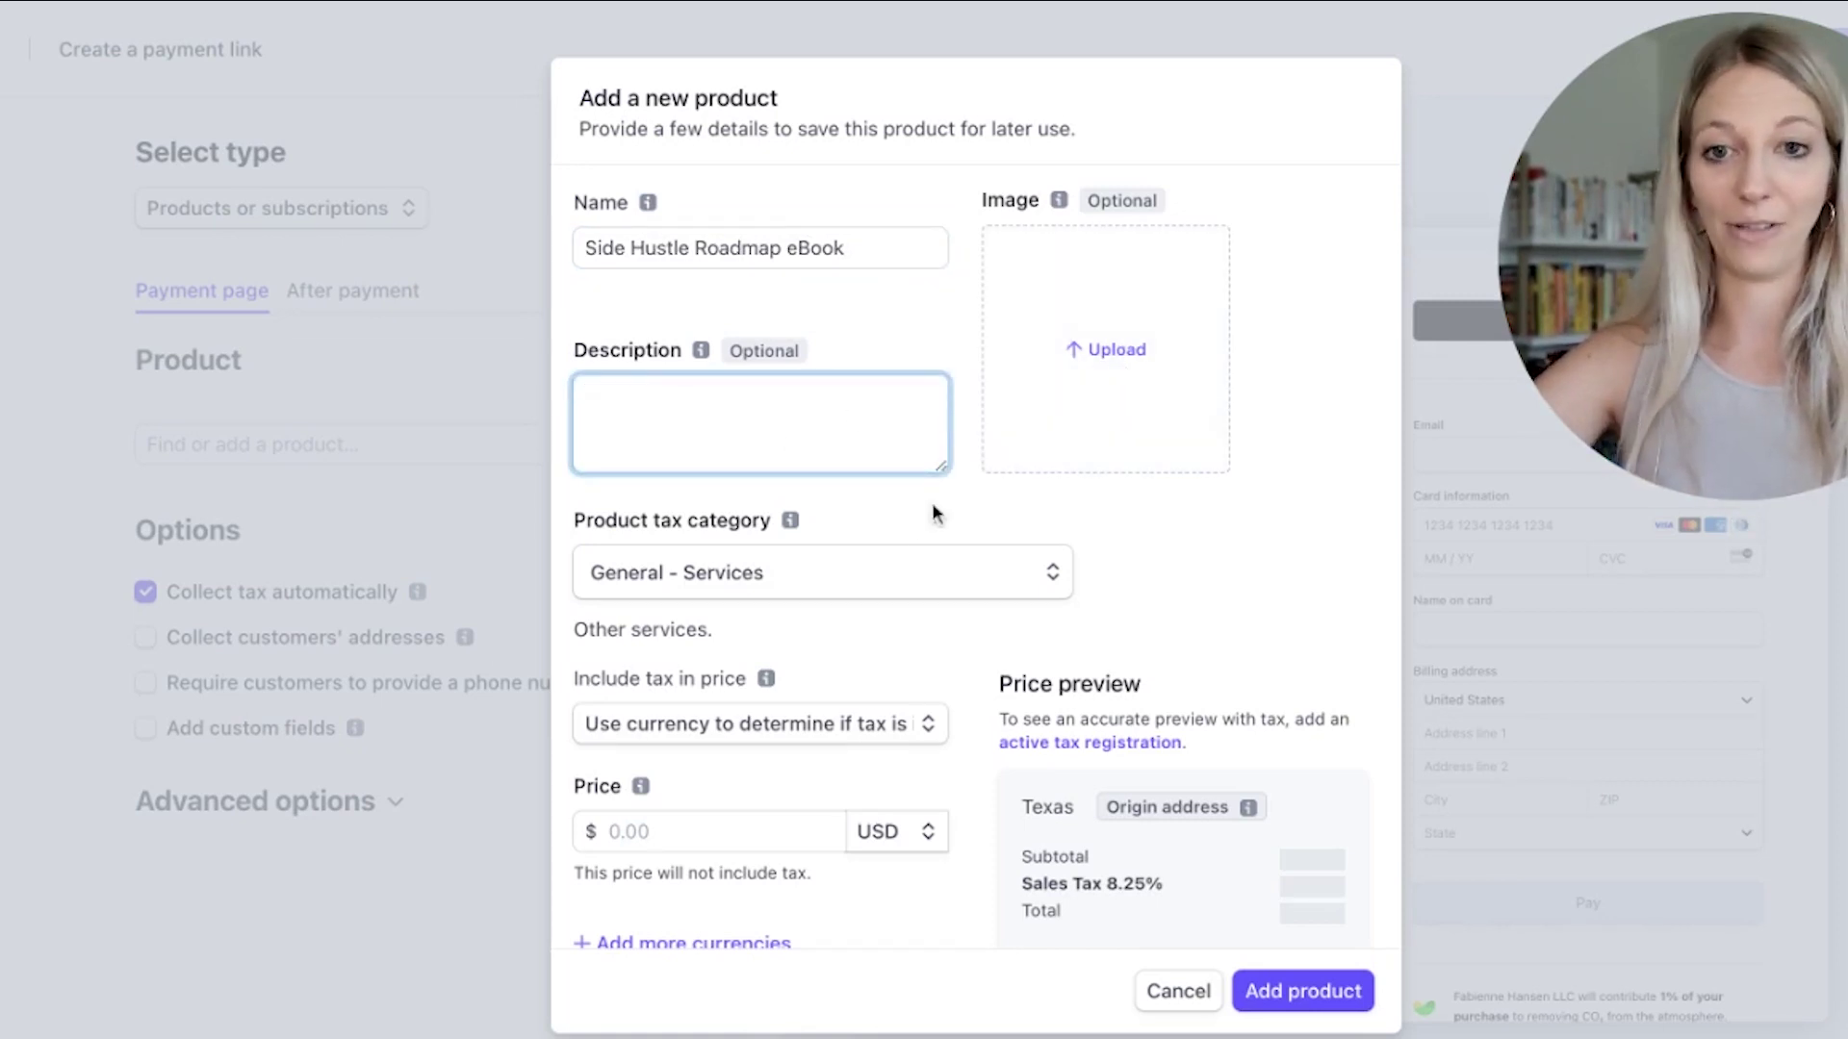
pyautogui.click(926, 578)
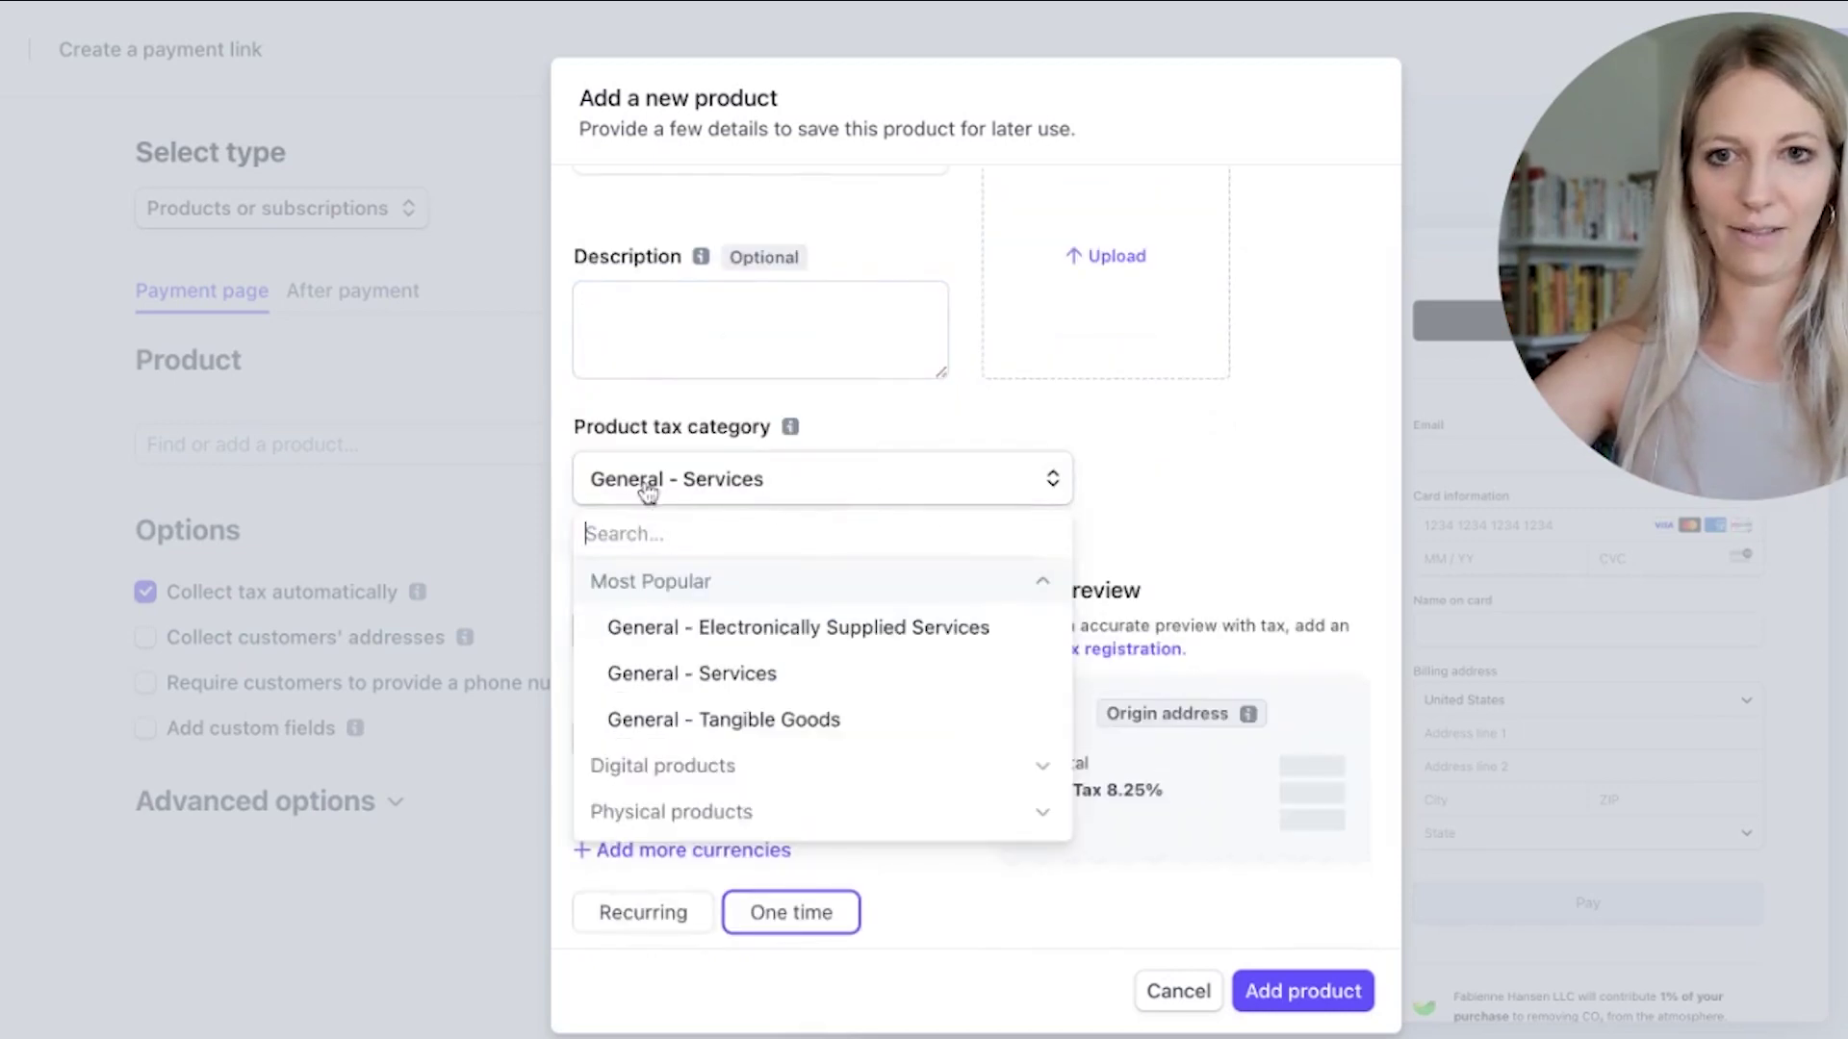
pyautogui.click(984, 491)
pyautogui.scroll(-2, 924, 615)
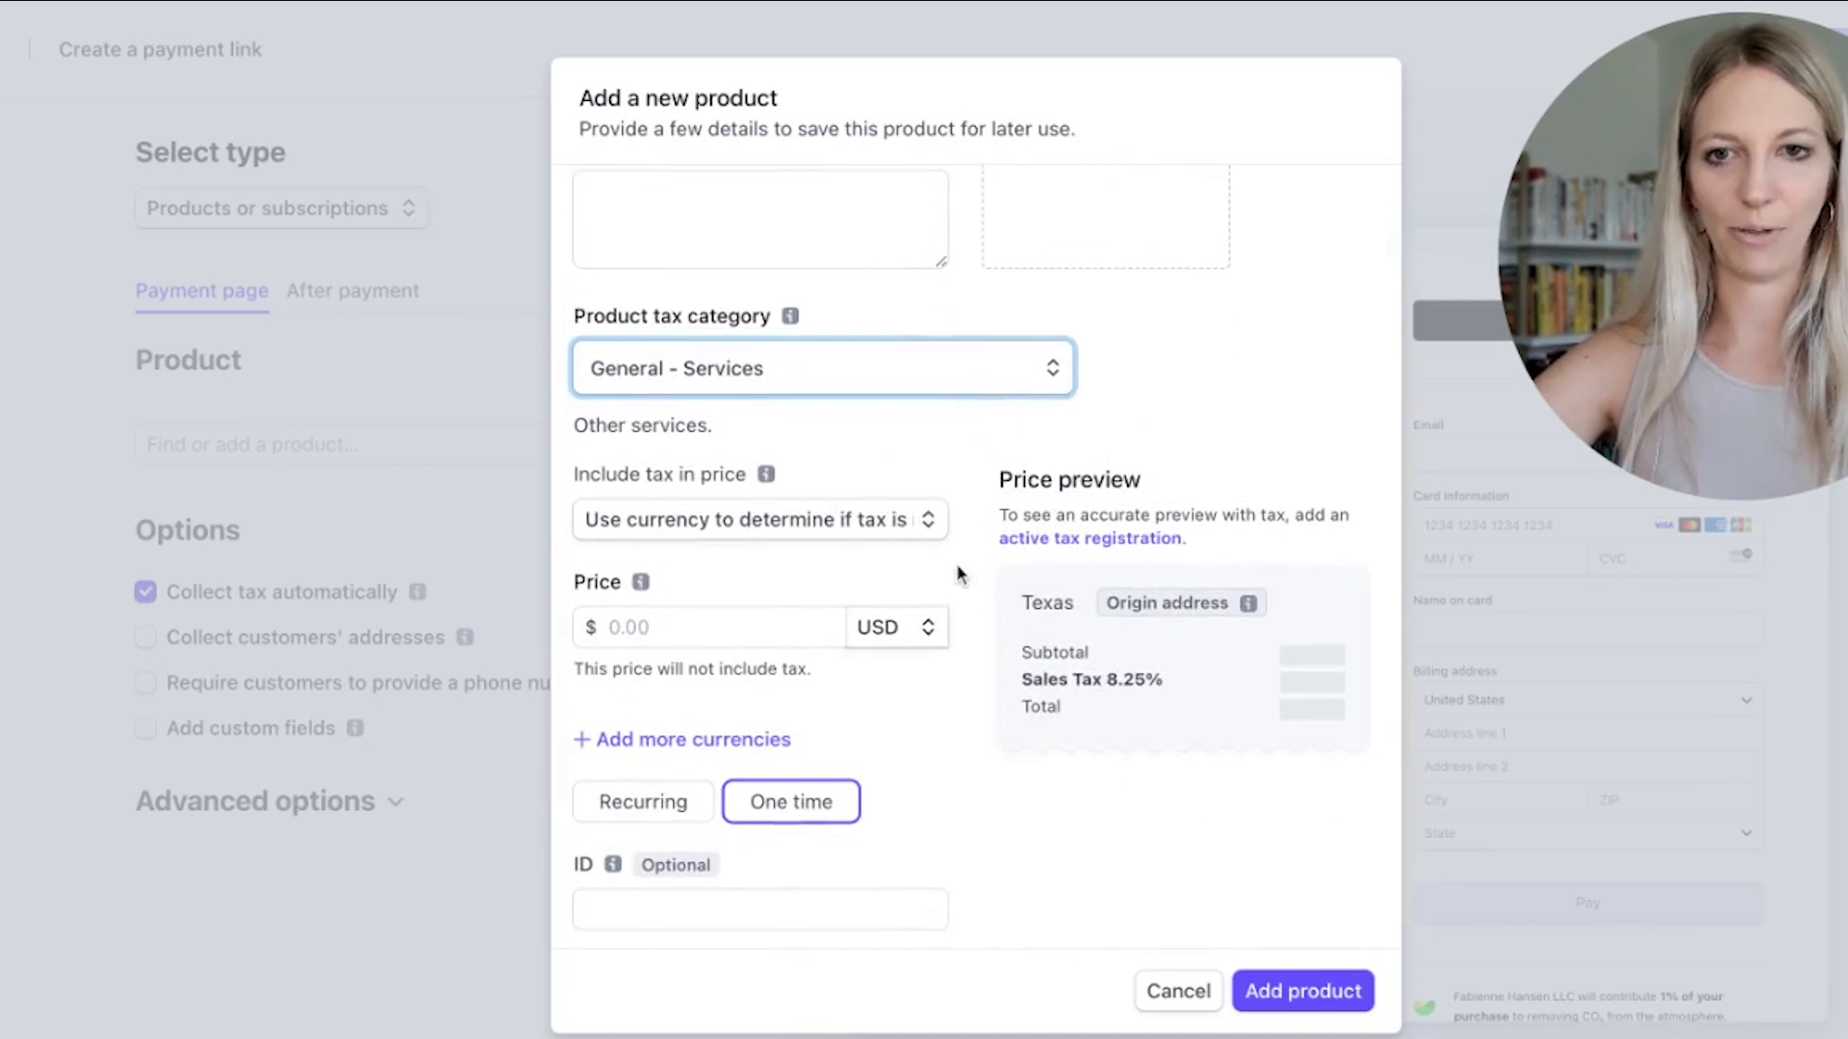
pyautogui.scroll(-1, 958, 577)
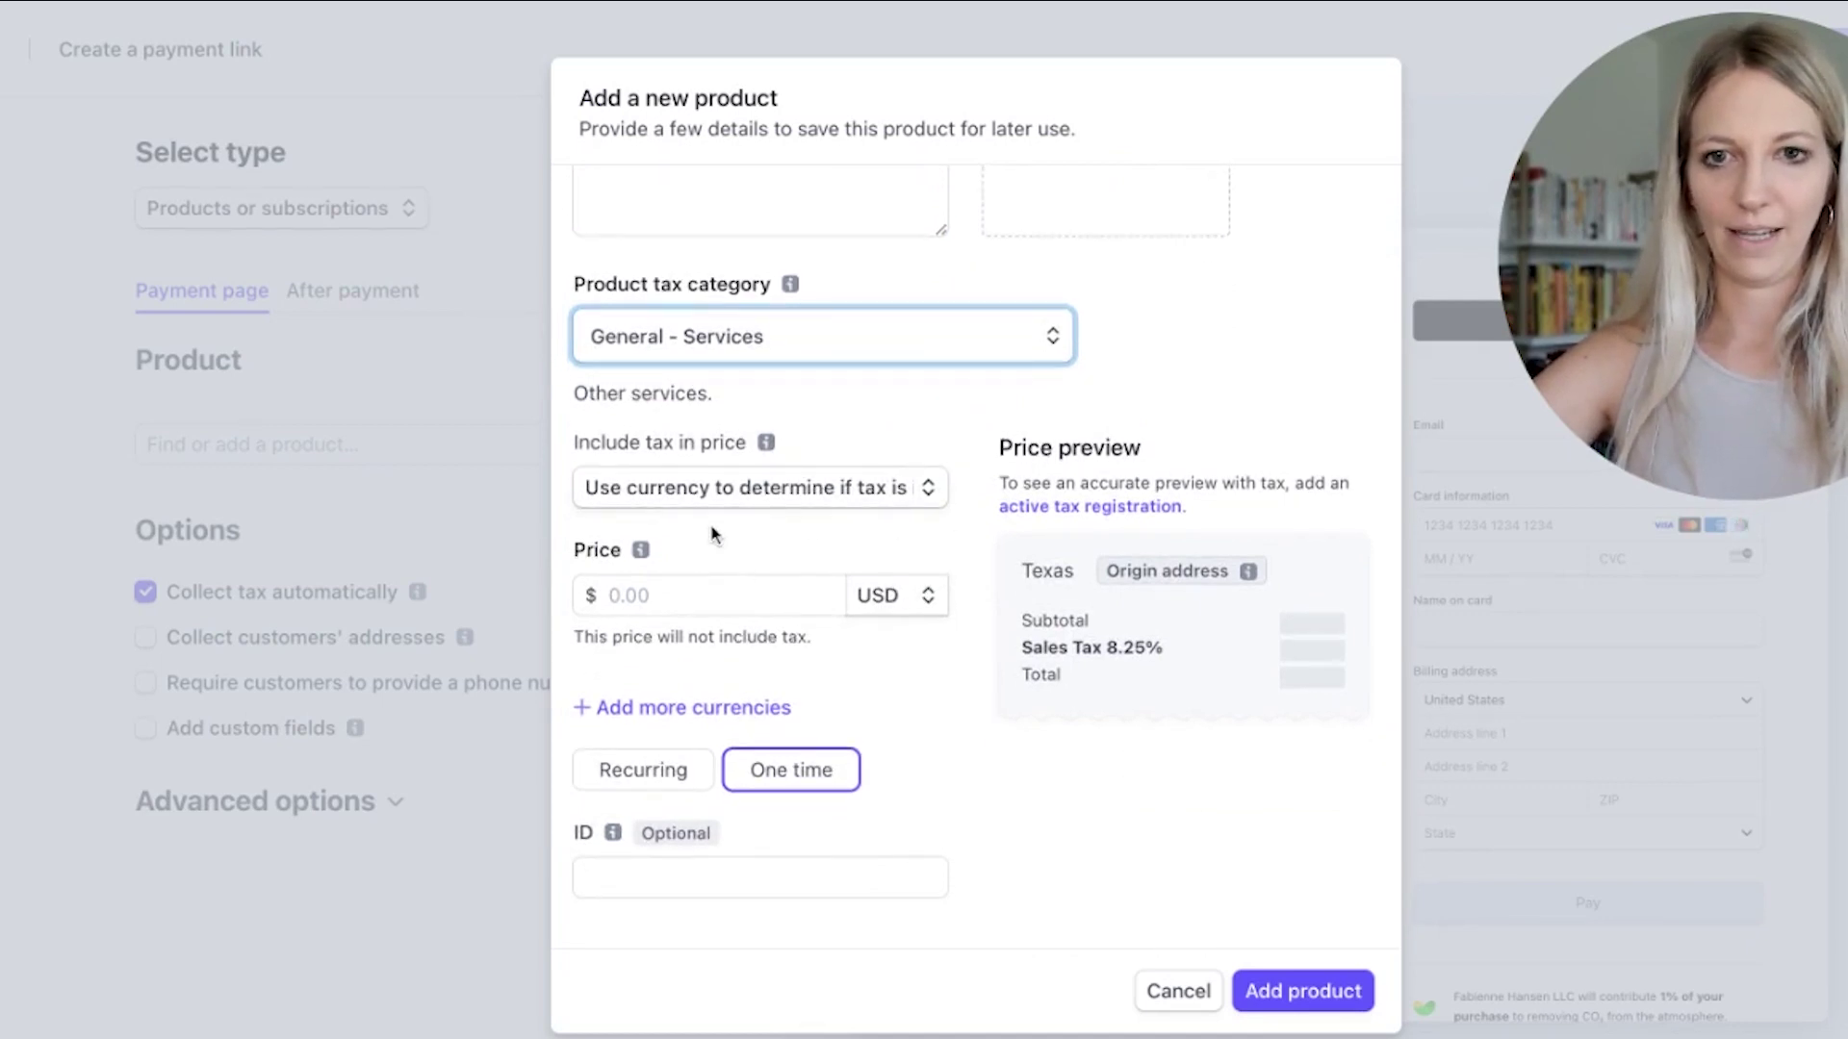
# Step: Give the product a one-time price of $49.00 USD and add it to the link
pyautogui.click(680, 597)
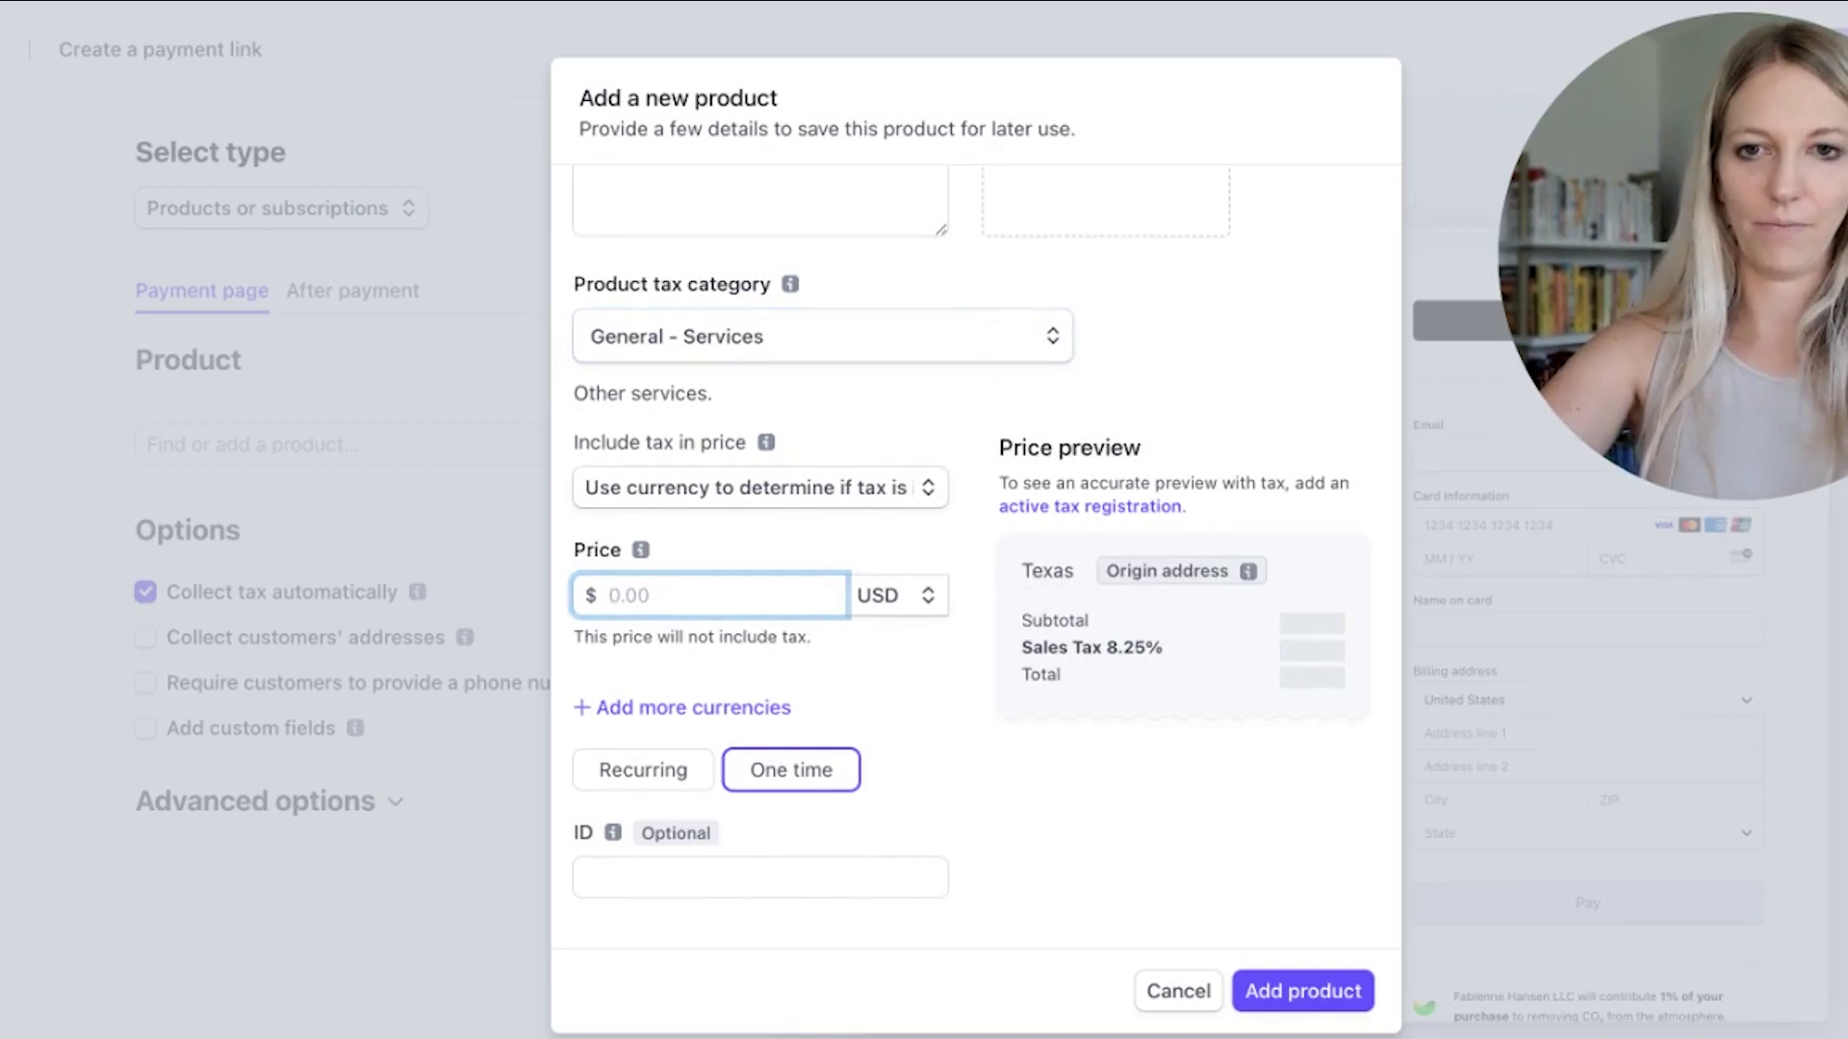
pyautogui.write('49.00')
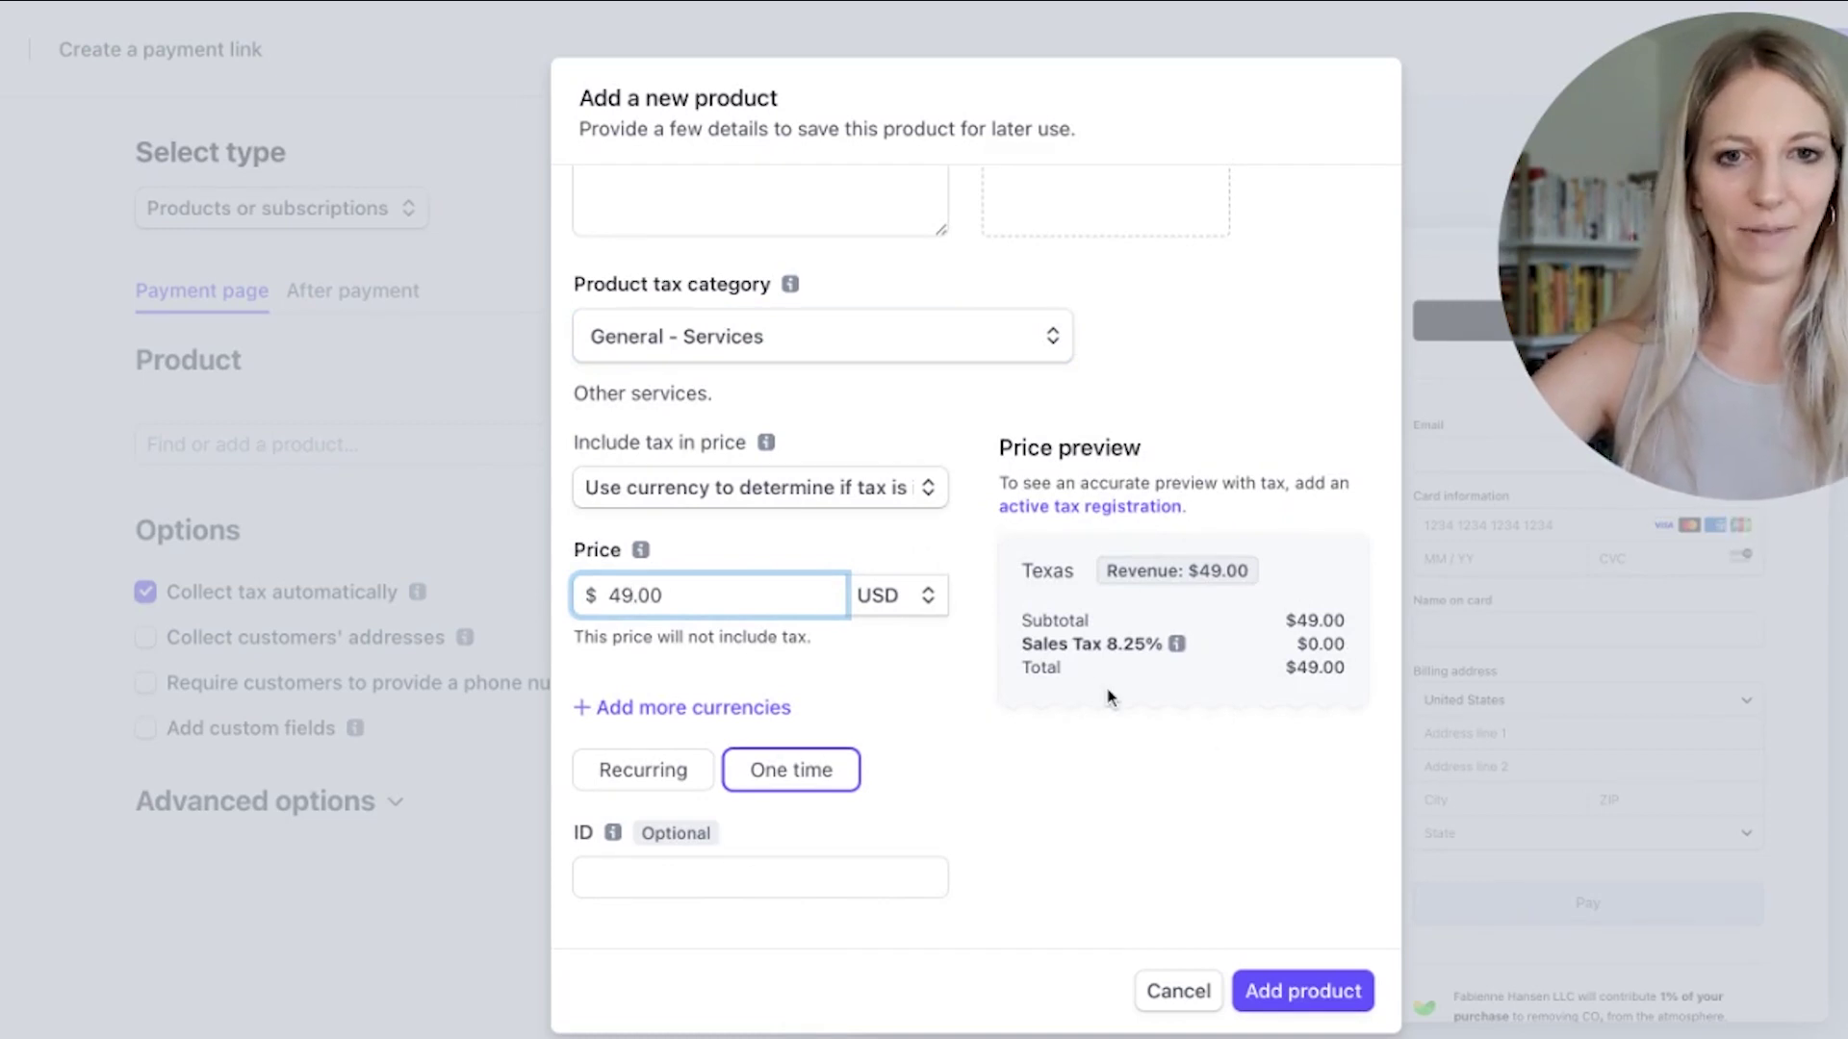
pyautogui.moveTo(1176, 647)
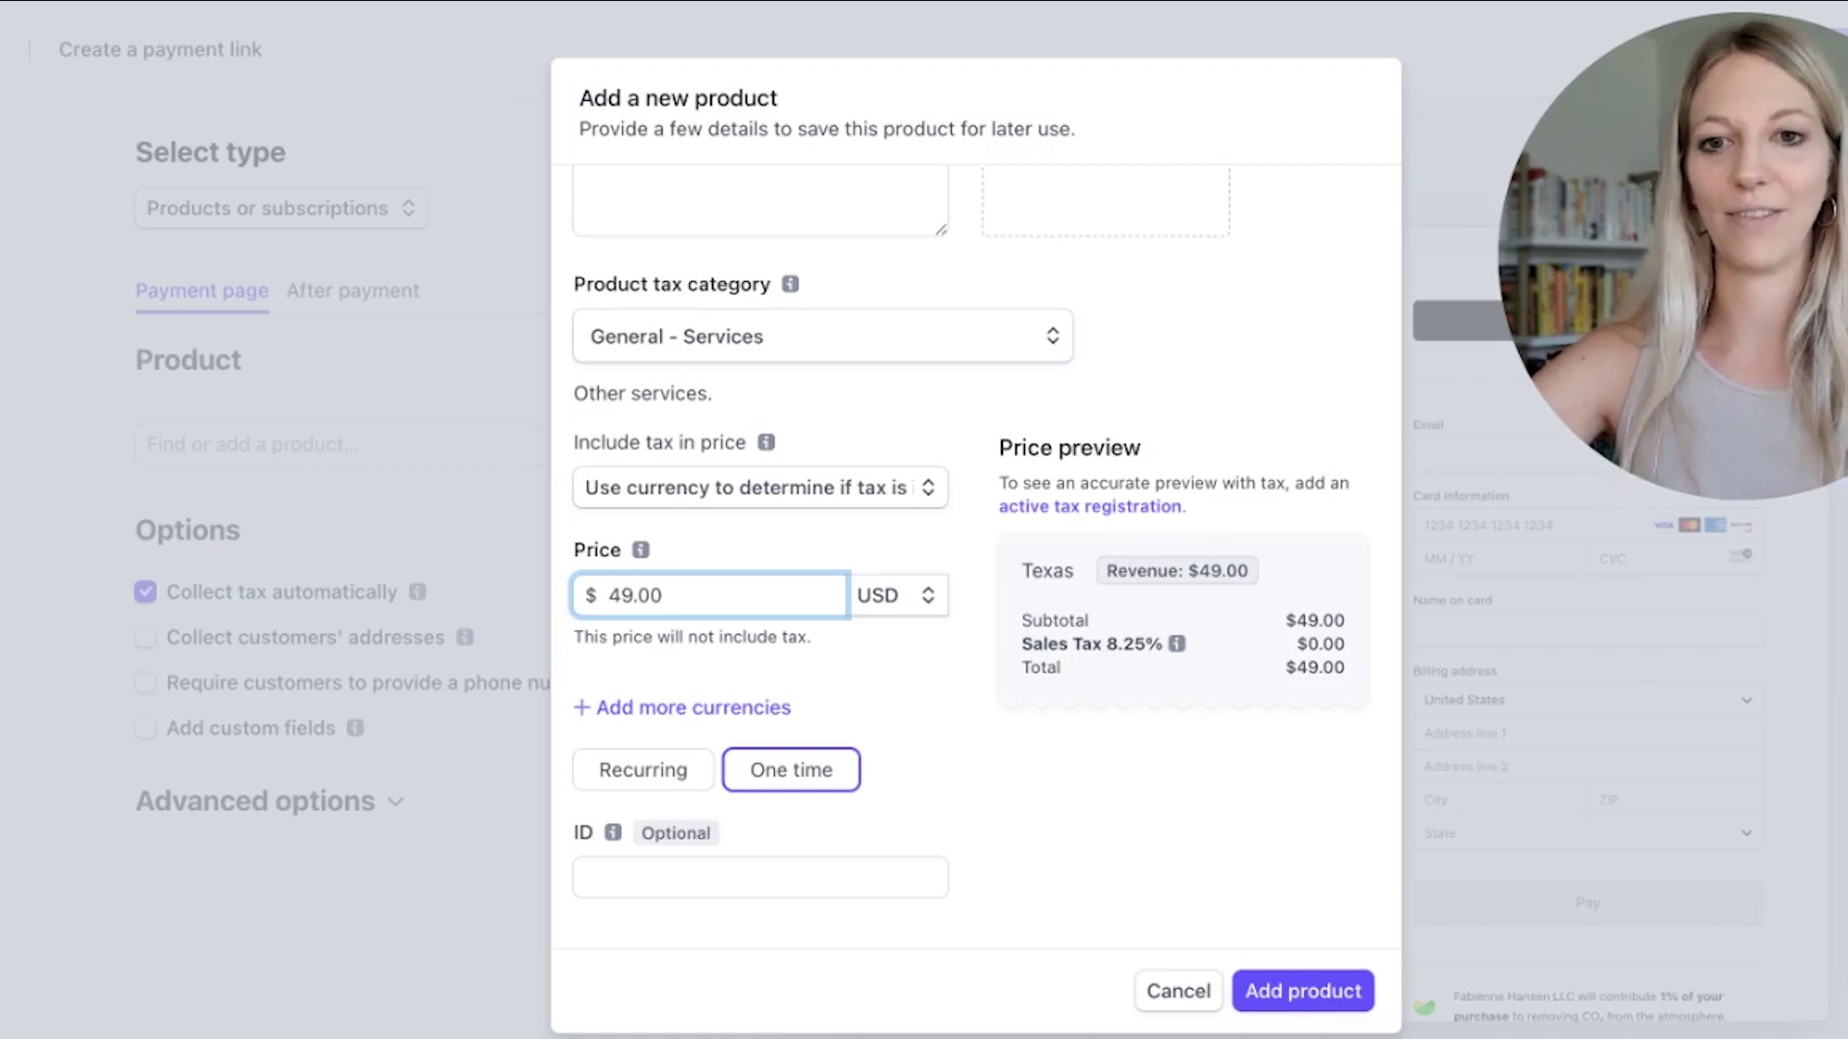
pyautogui.click(647, 784)
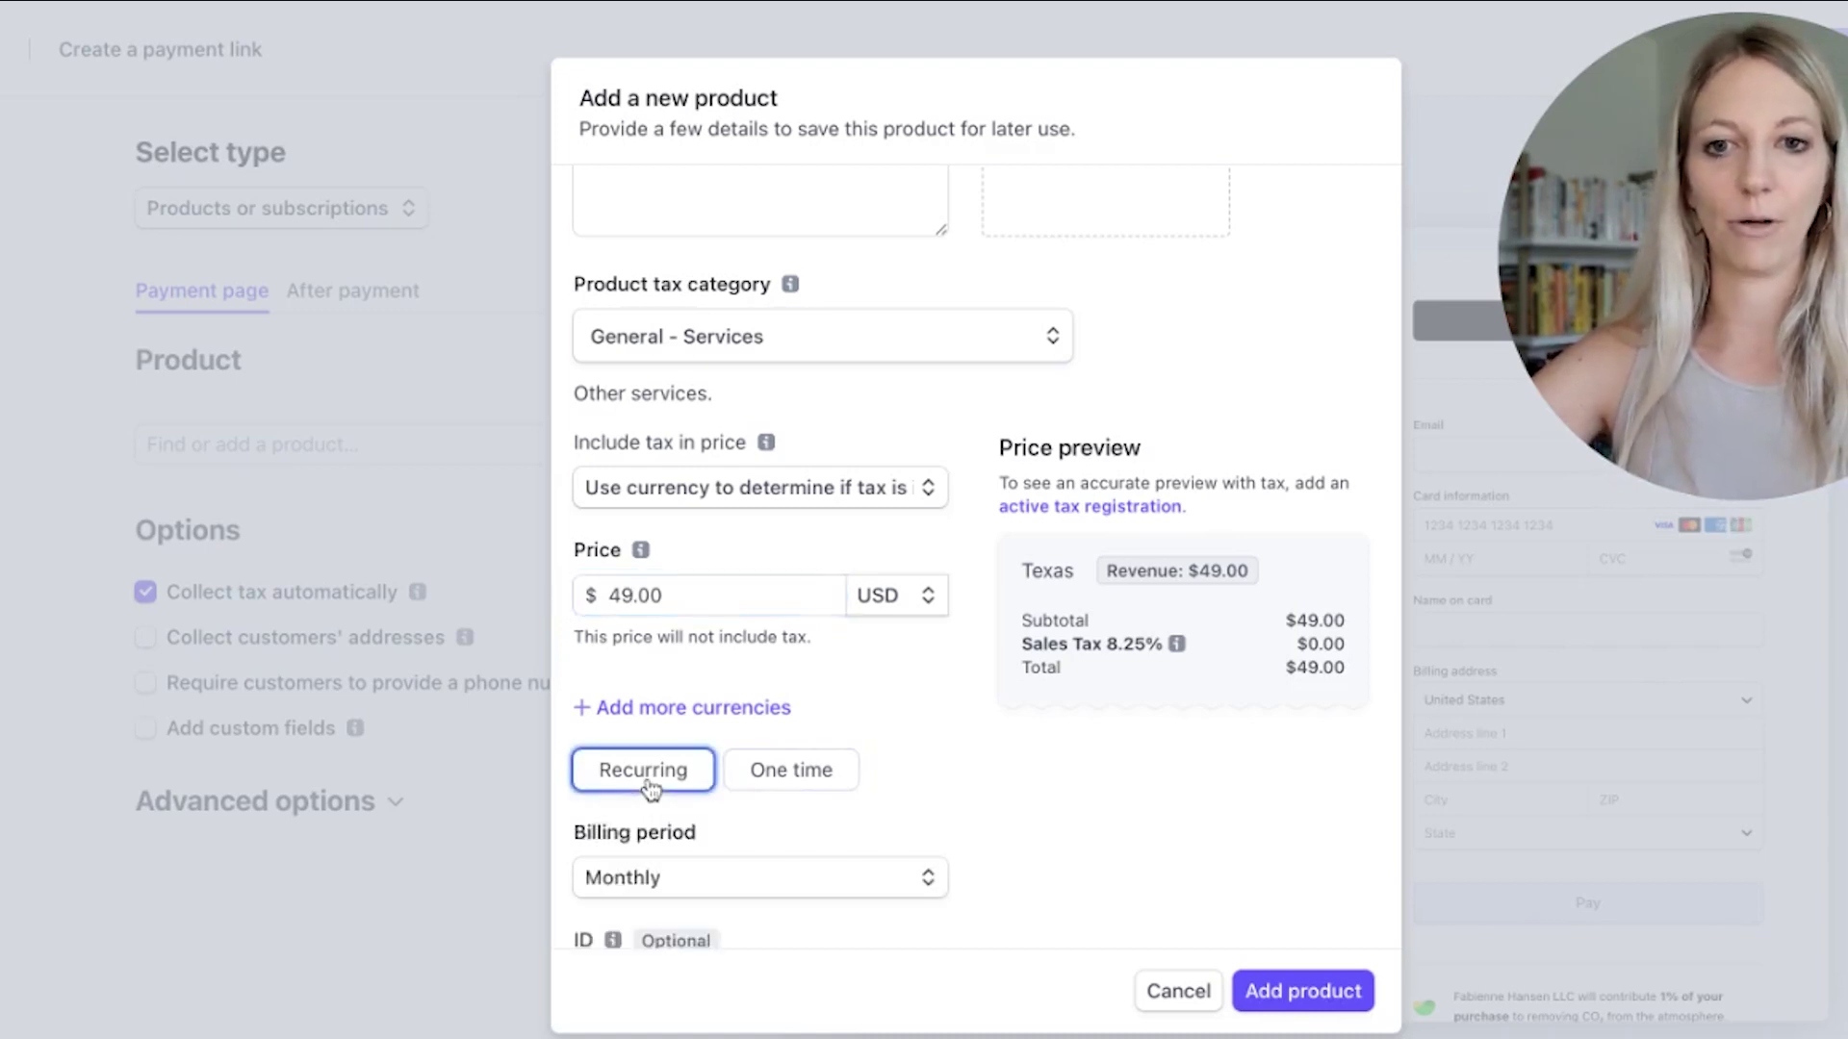
pyautogui.click(691, 882)
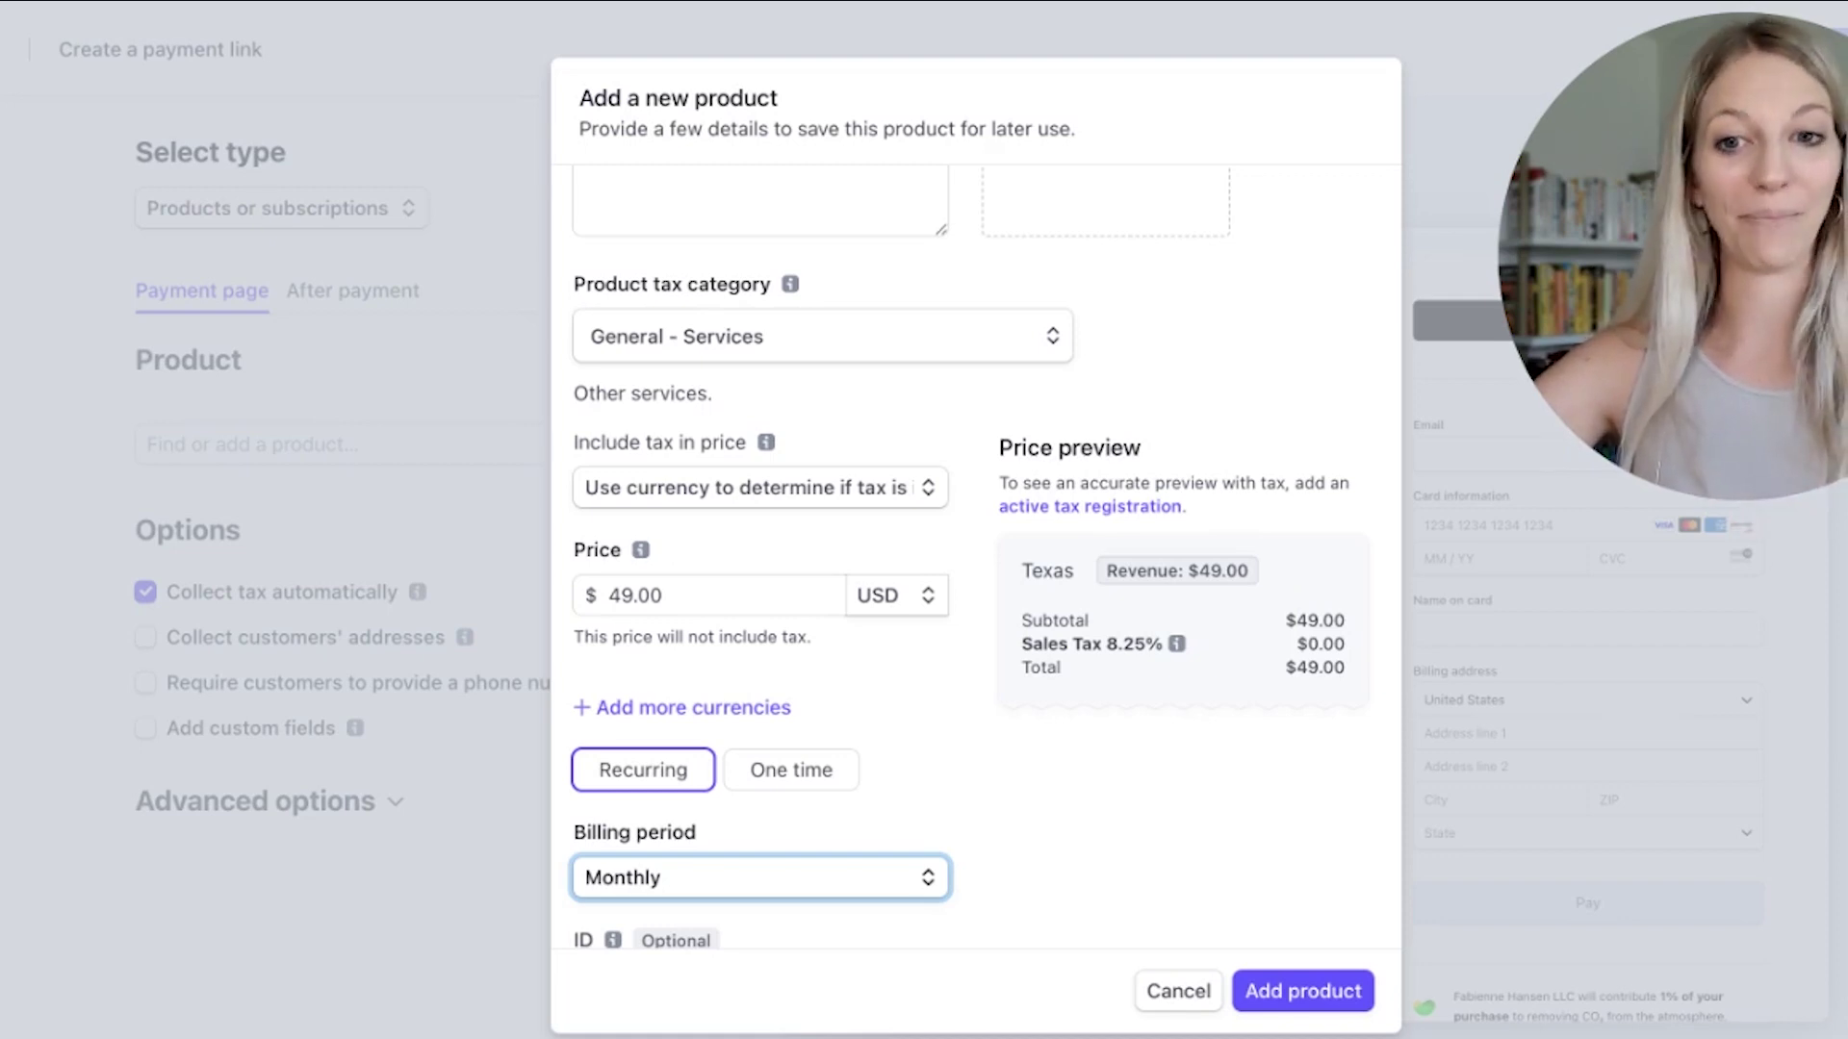
pyautogui.click(803, 773)
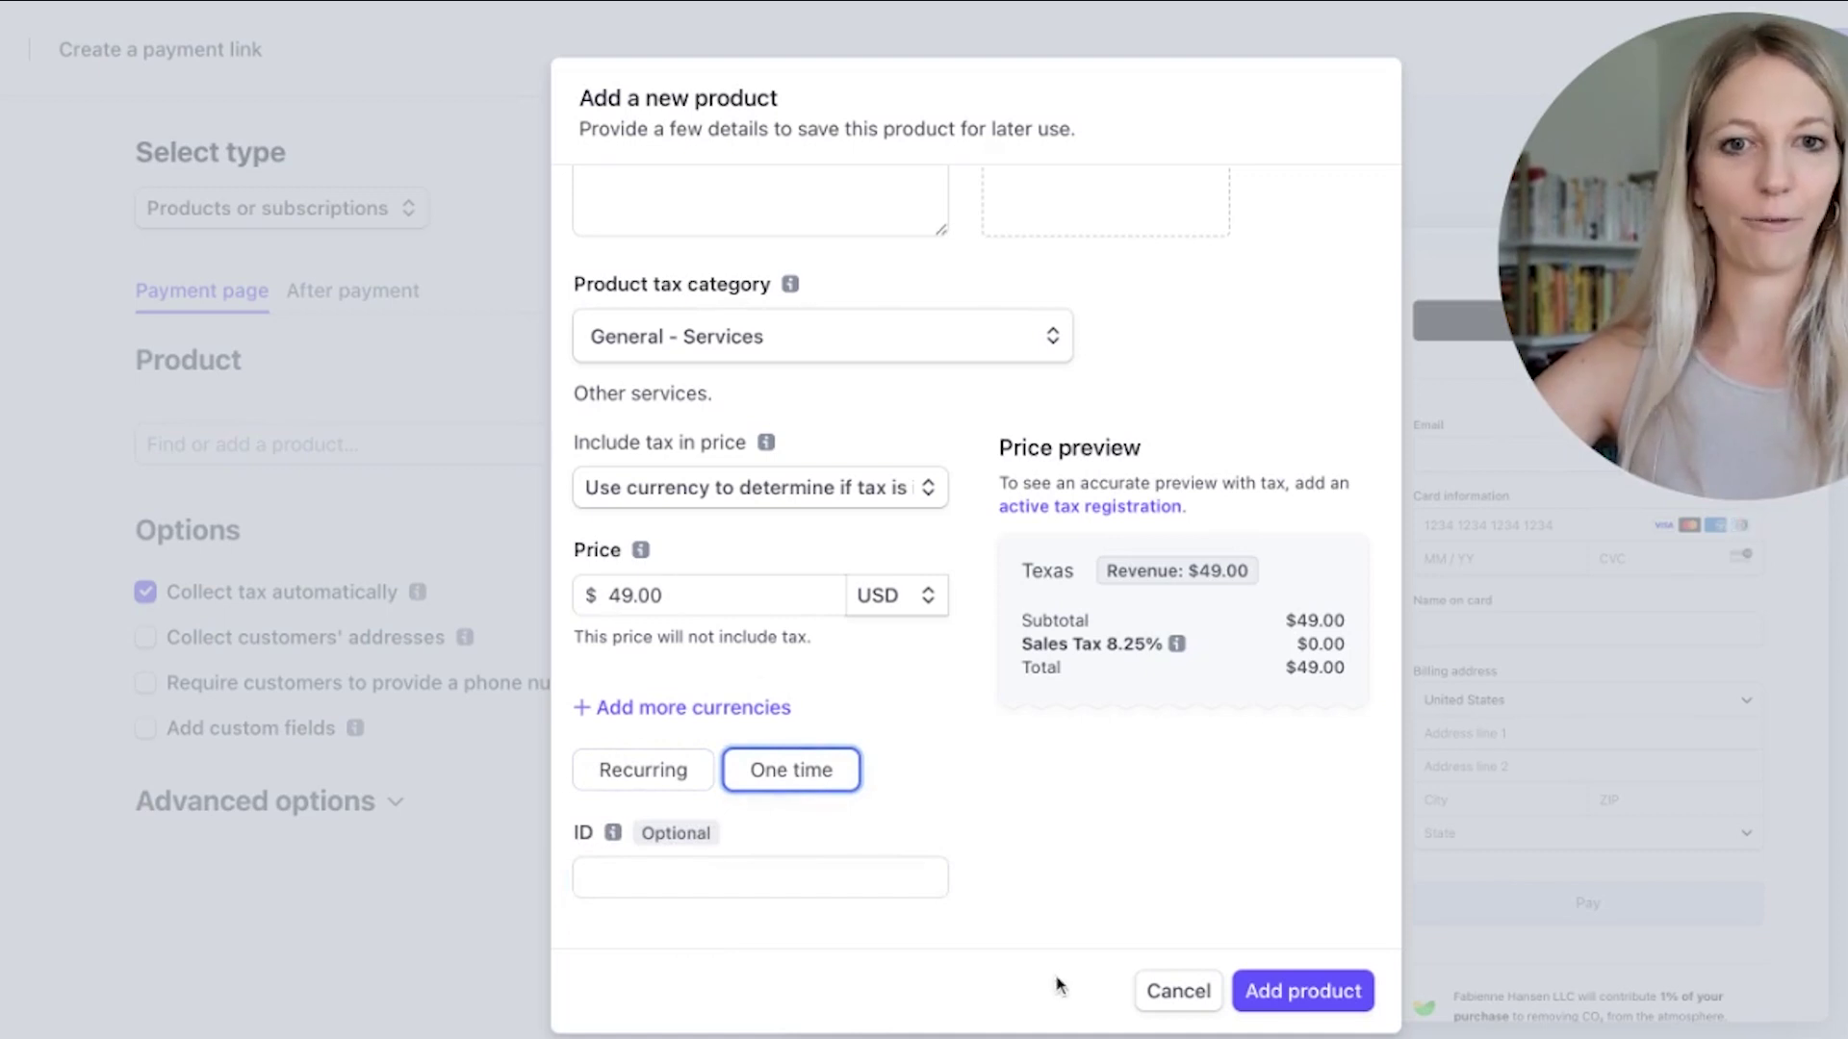
pyautogui.click(1337, 992)
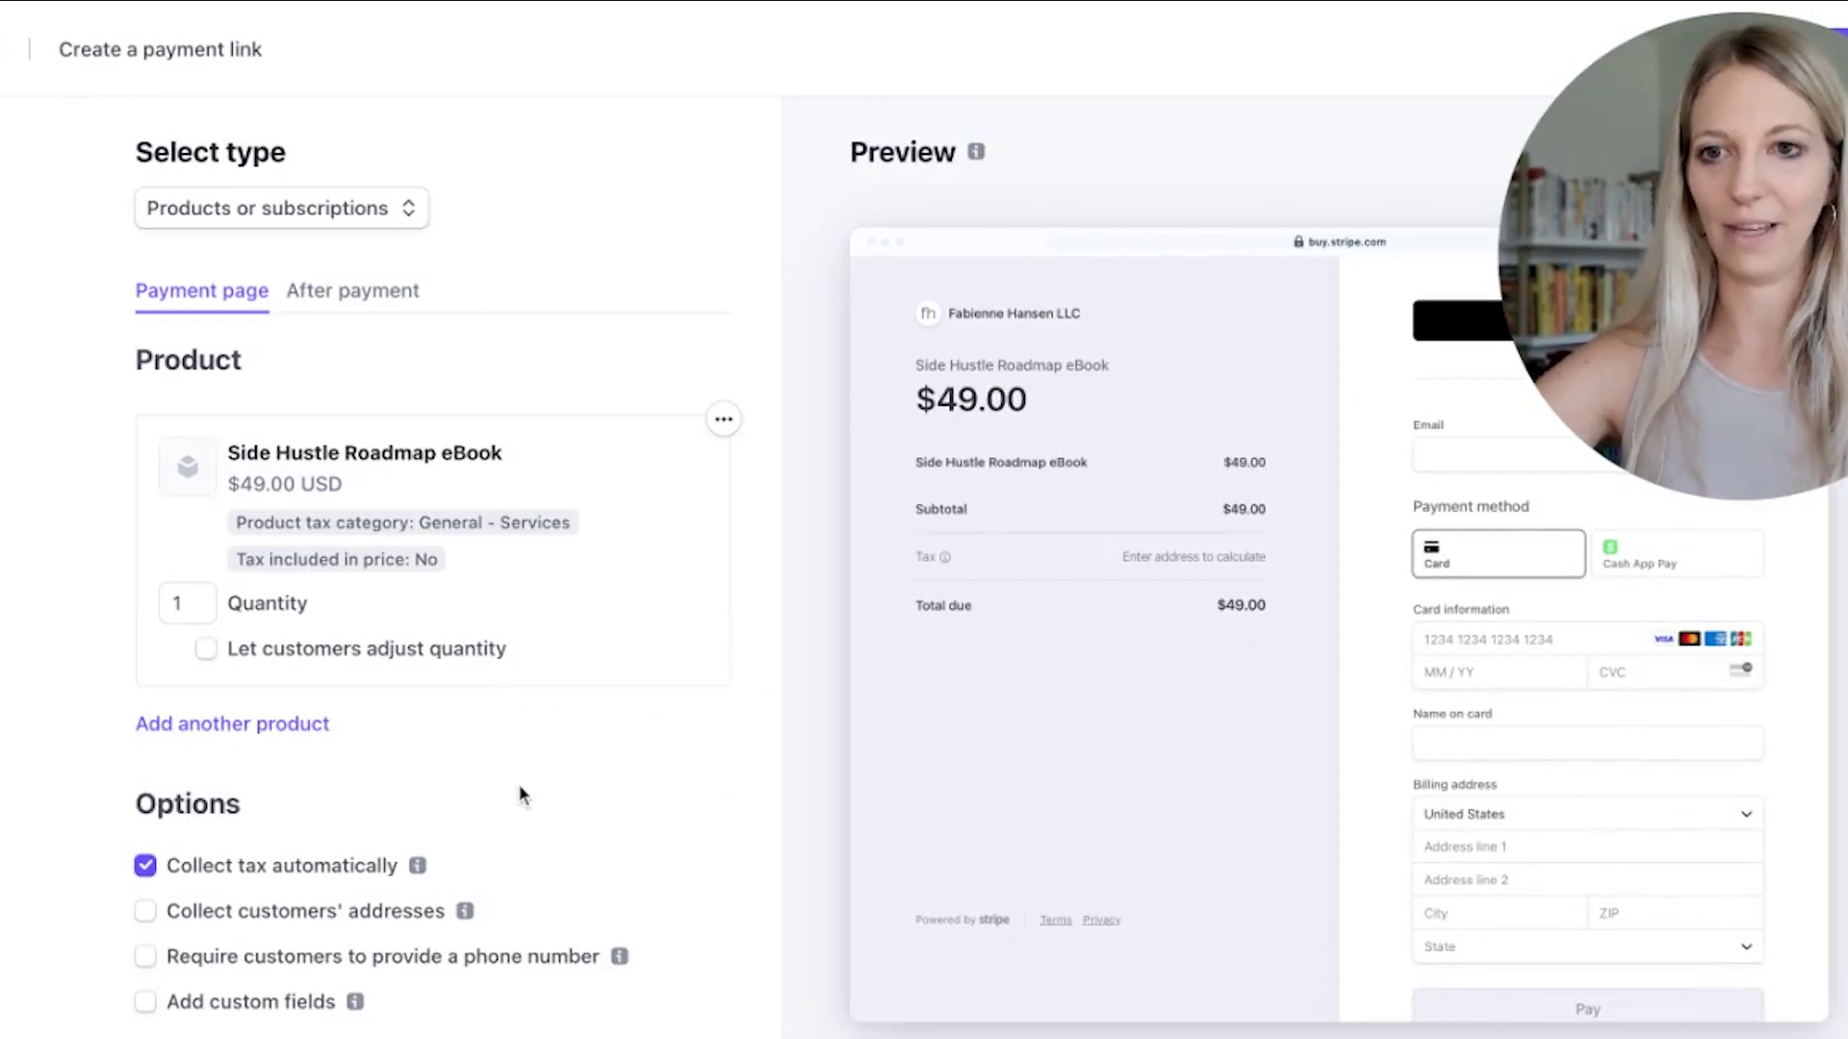
# Step: Make the payment link collect billing addresses only, then review its Advanced options
pyautogui.scroll(-1, 520, 791)
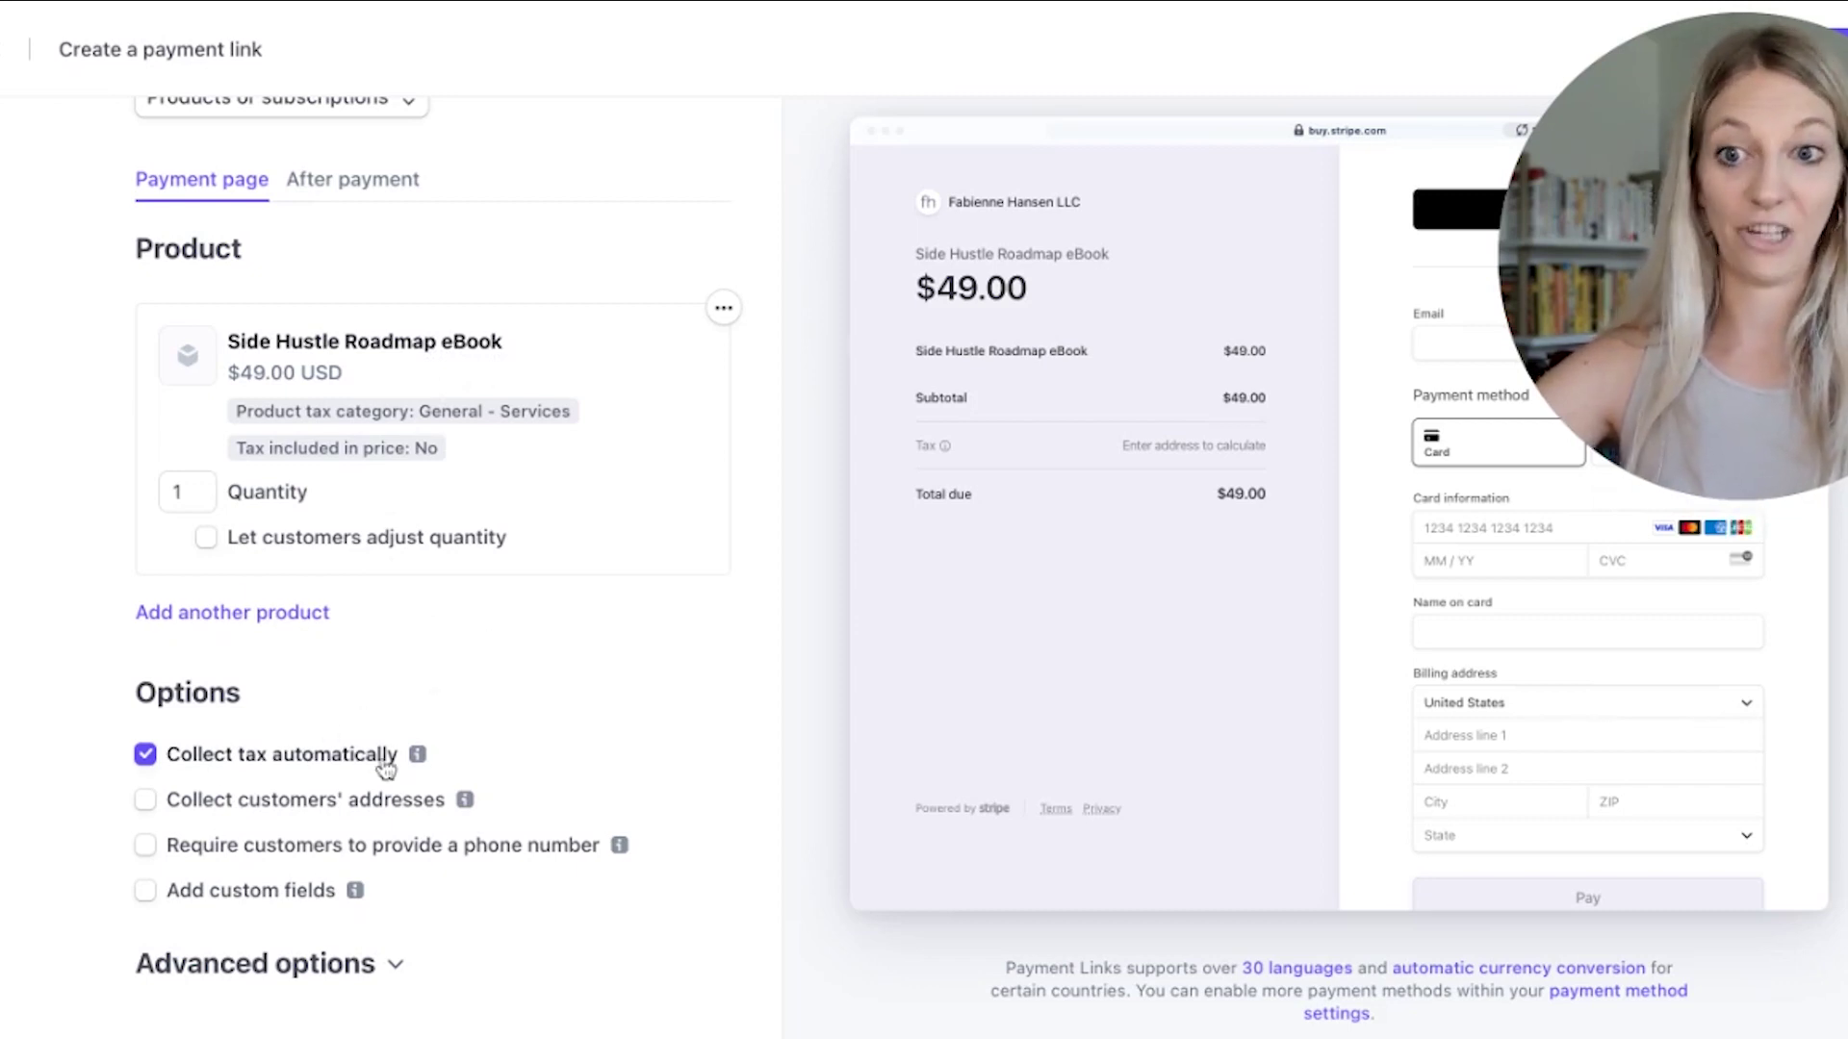
pyautogui.click(145, 800)
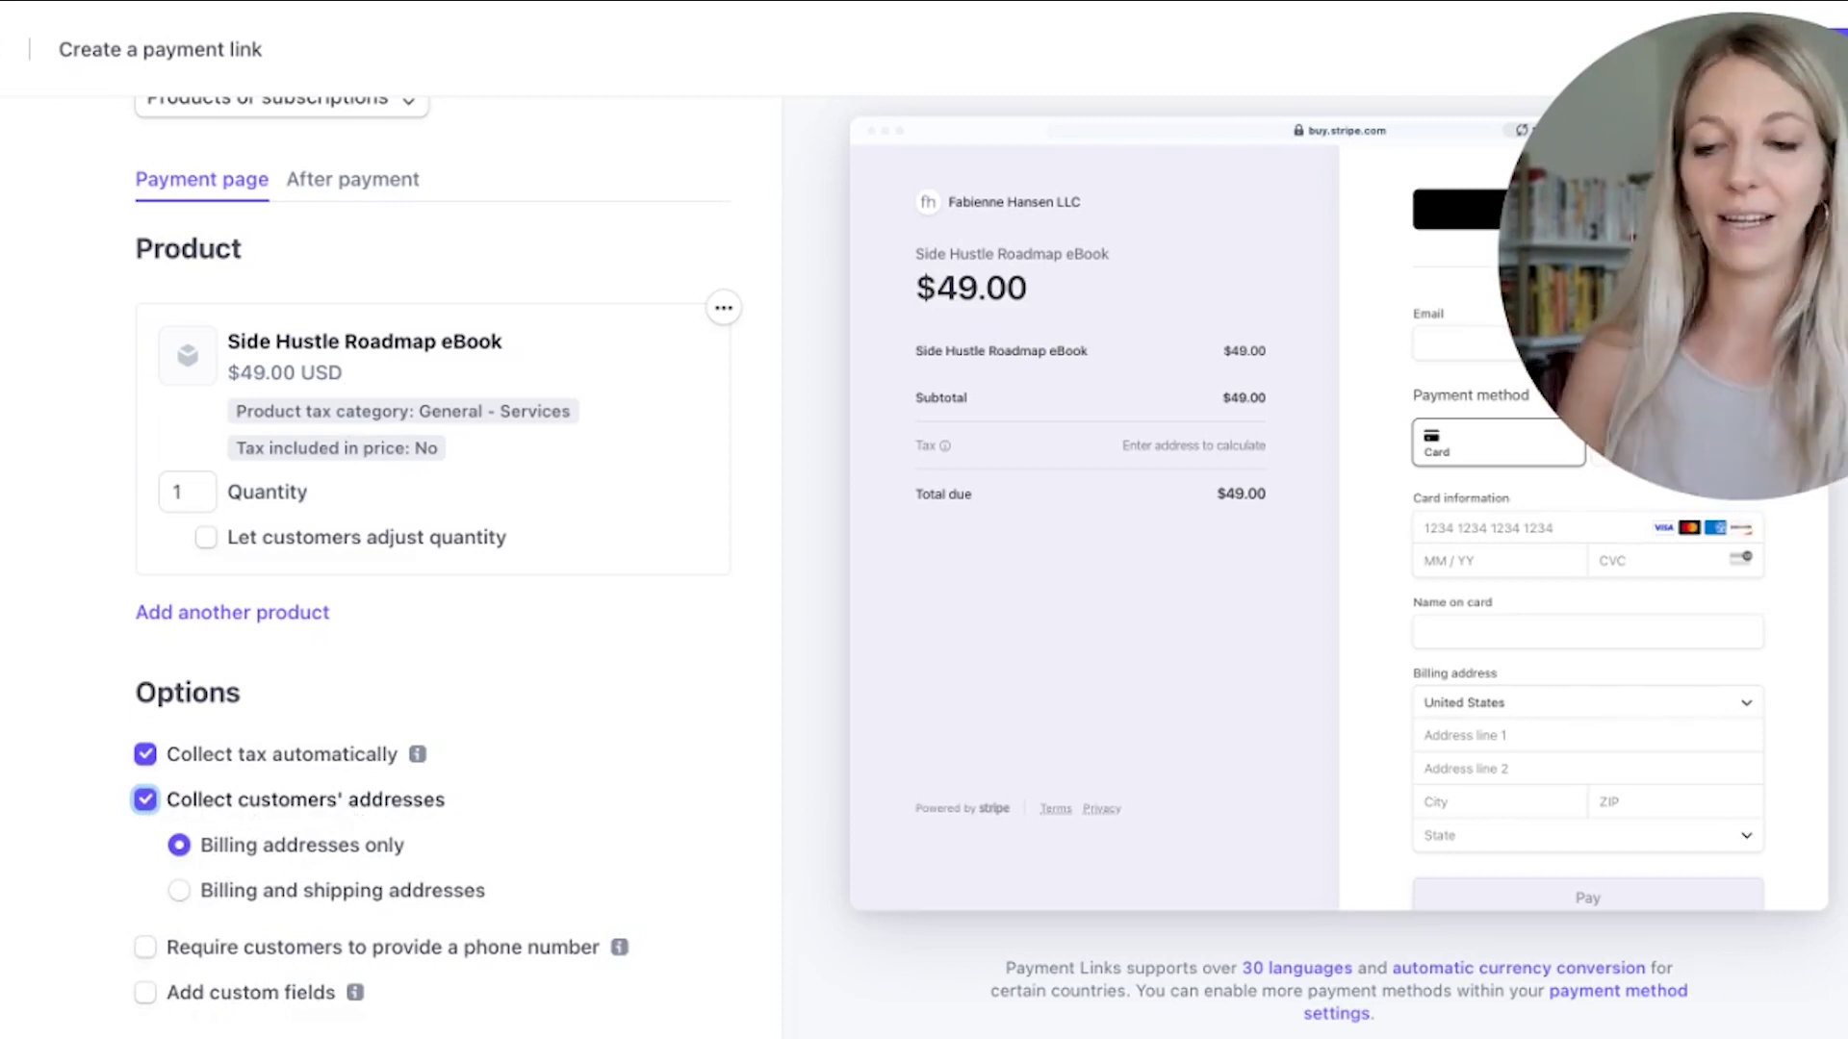
pyautogui.scroll(-2, 388, 886)
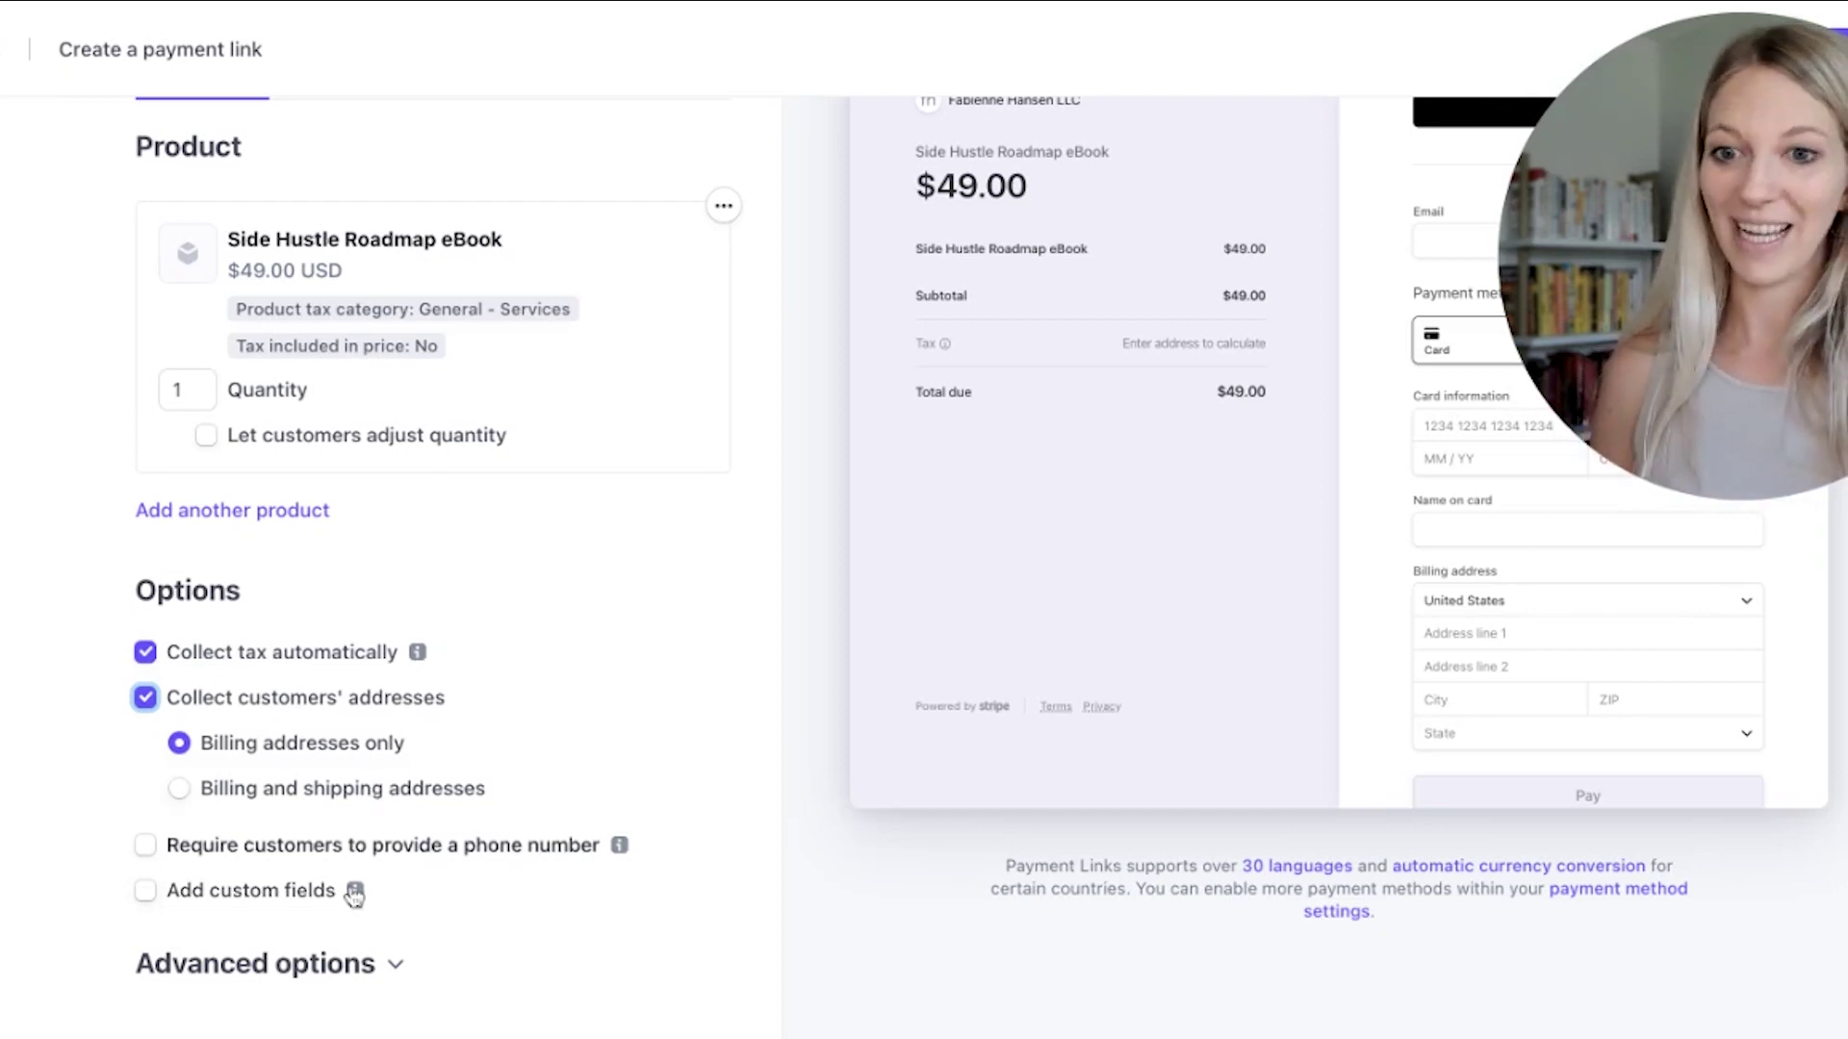
pyautogui.click(394, 963)
pyautogui.scroll(-3, 433, 958)
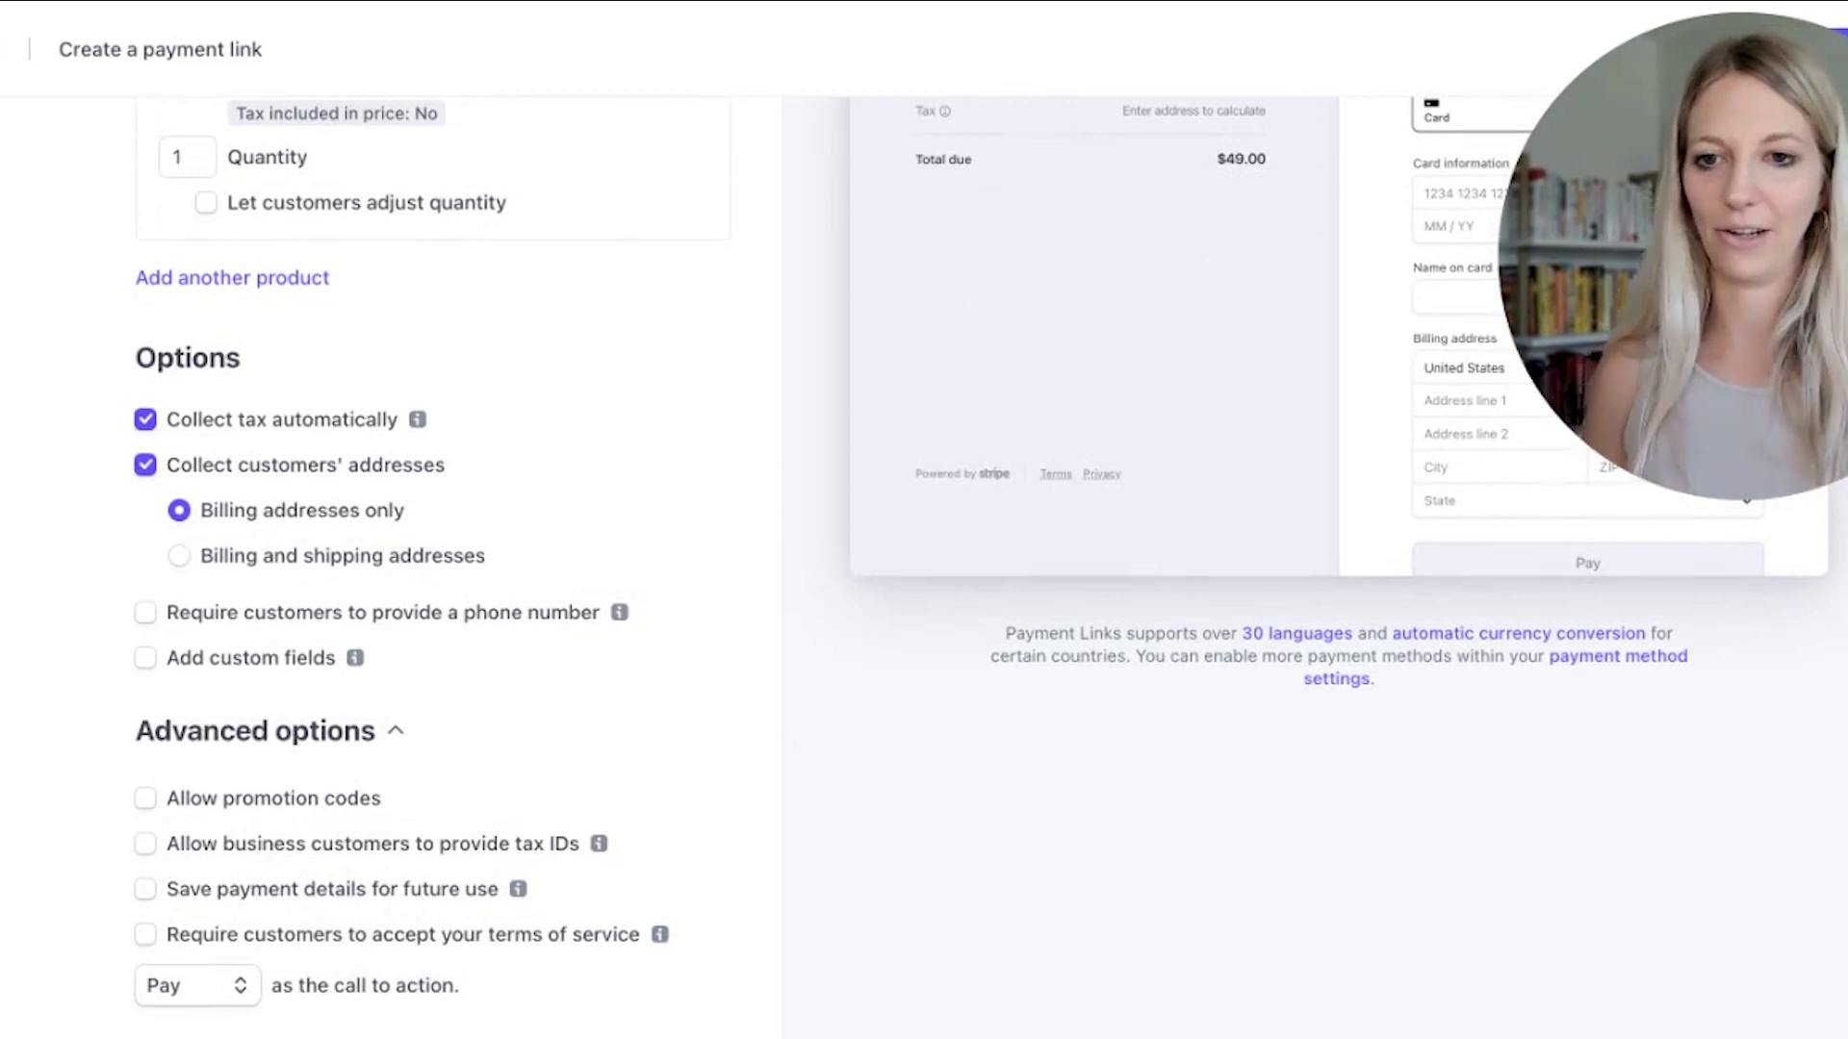
pyautogui.scroll(-1, 581, 851)
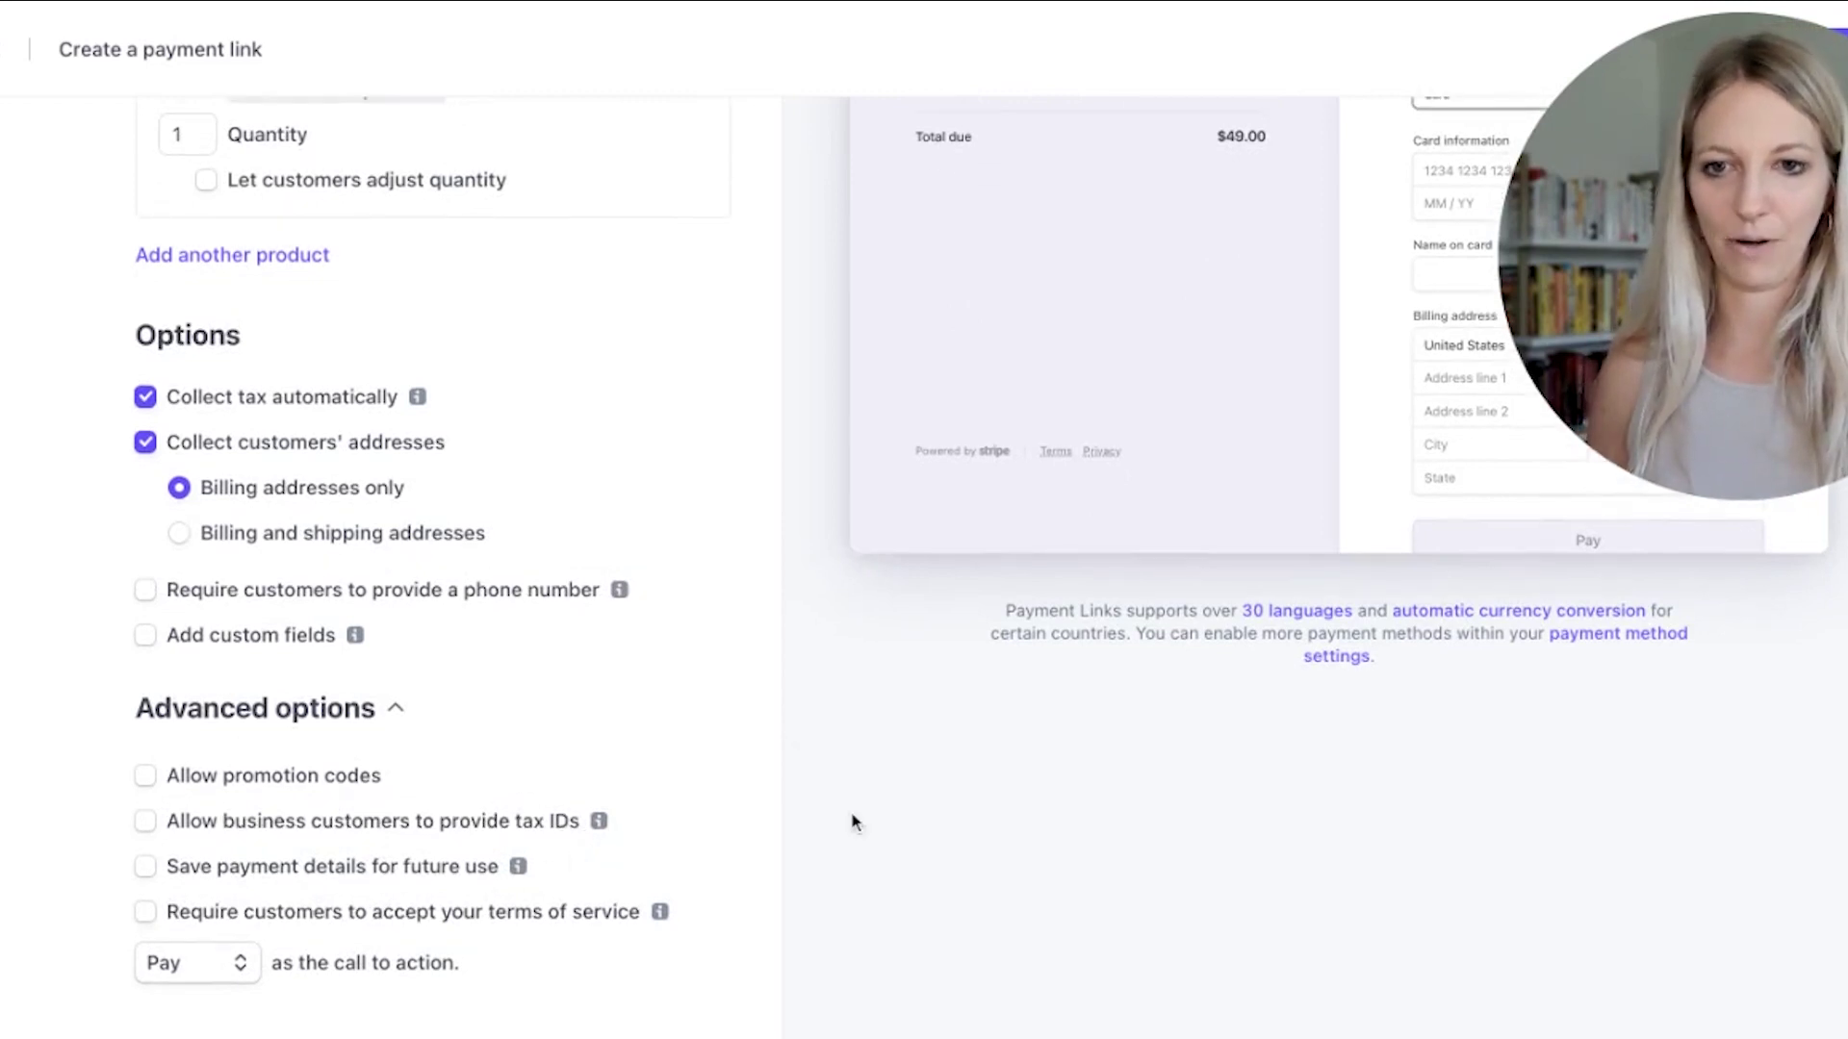
pyautogui.scroll(5, 886, 751)
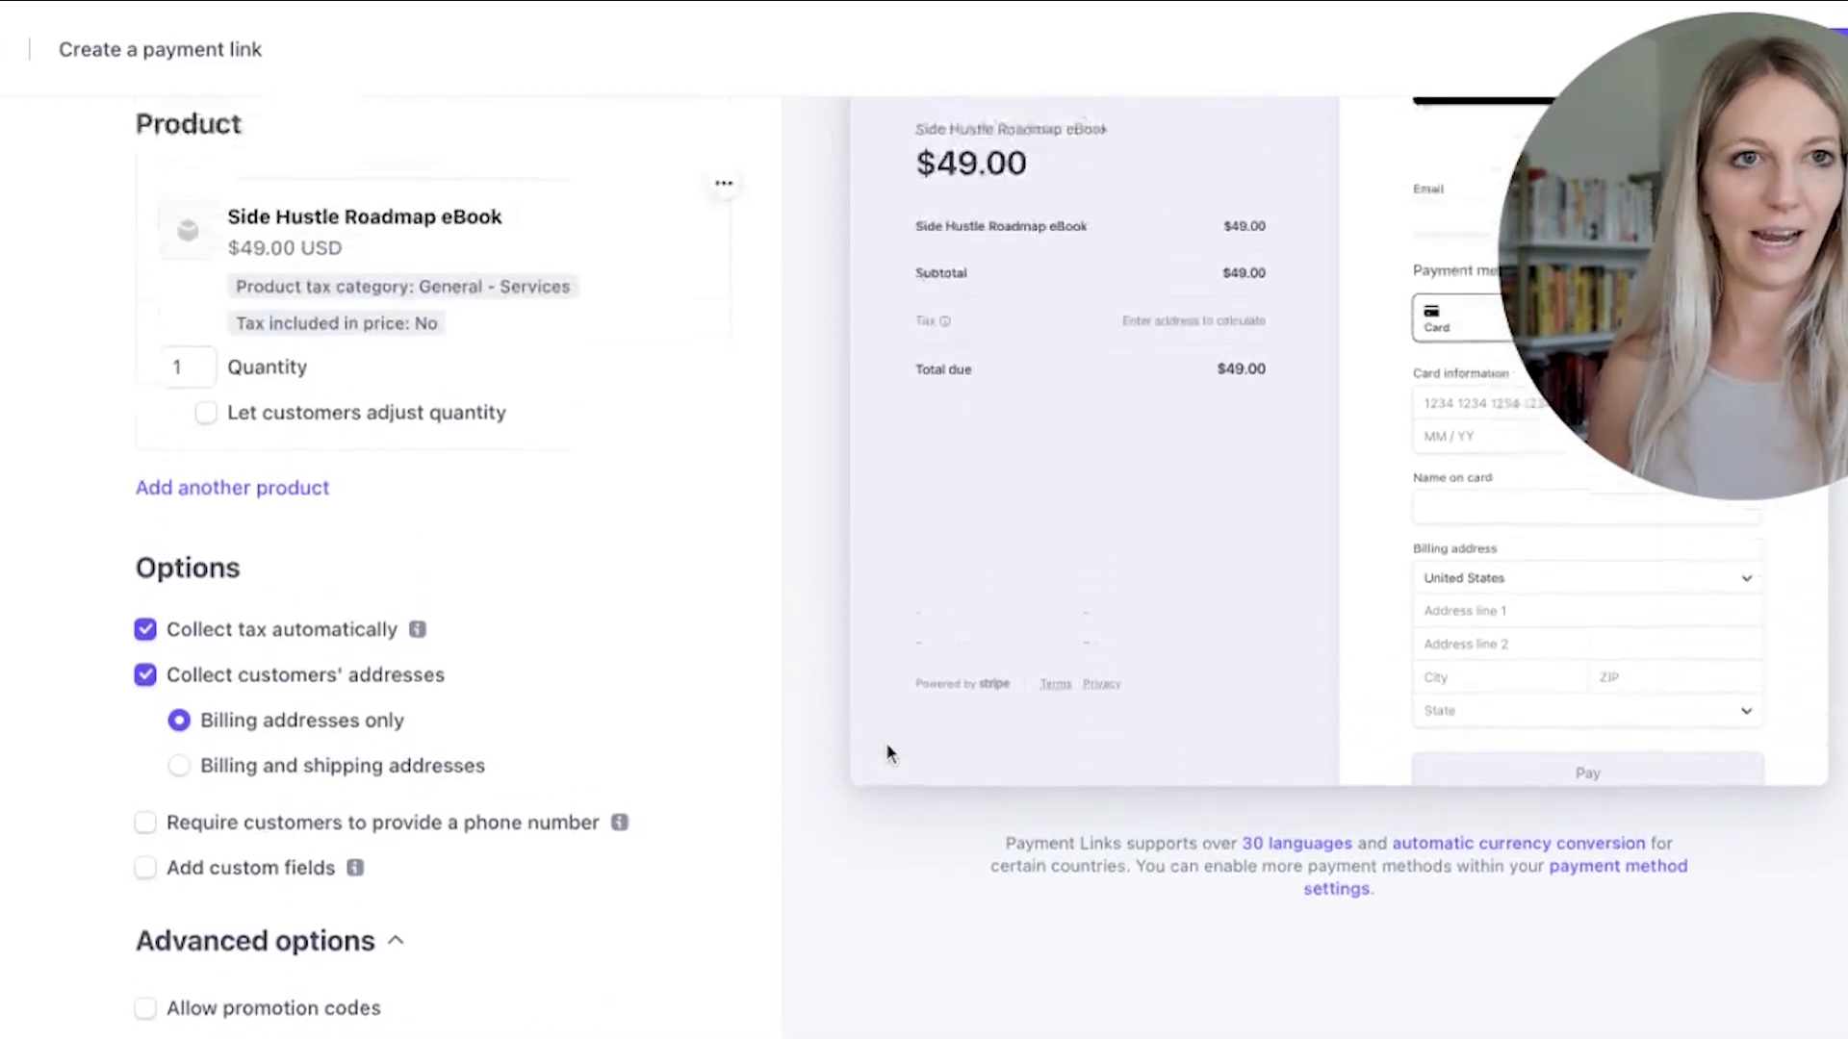
pyautogui.moveTo(1750, 203)
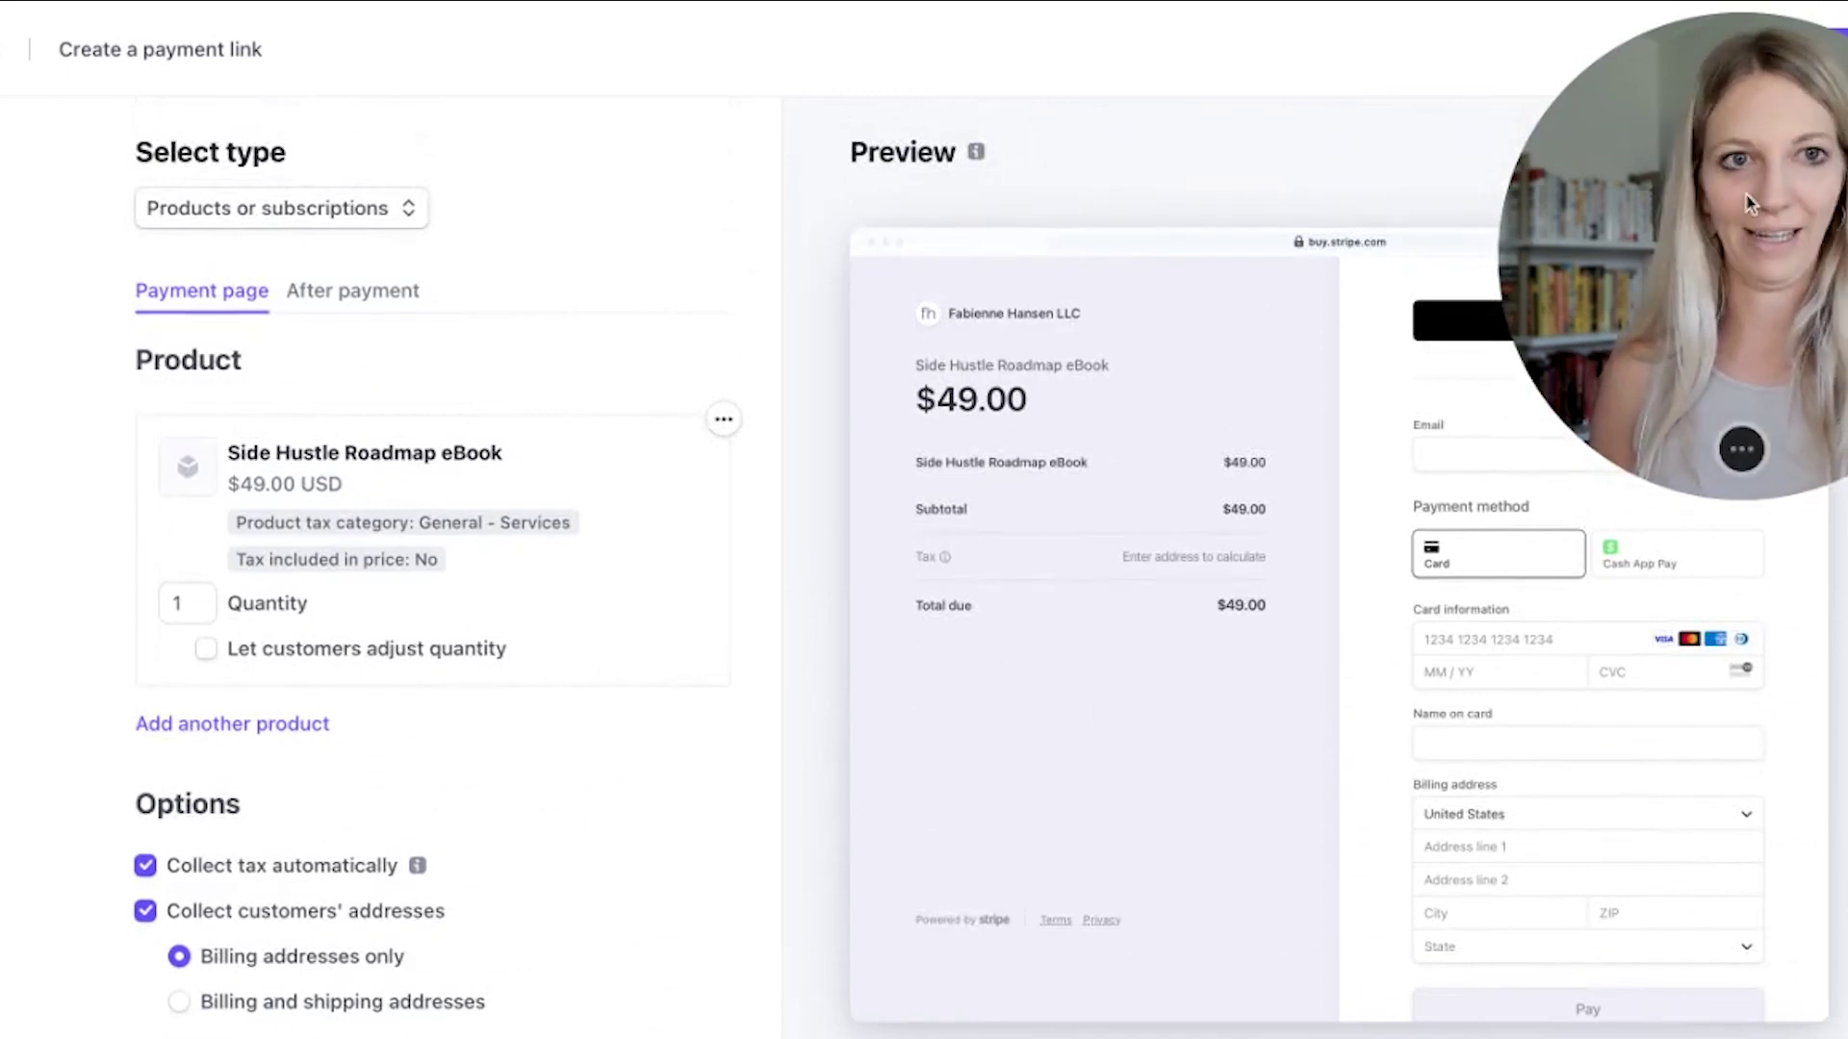
# Step: Create the $49.00 eBook payment link and copy its URL
pyautogui.moveTo(1750, 203); pyautogui.dragTo(139, 739)
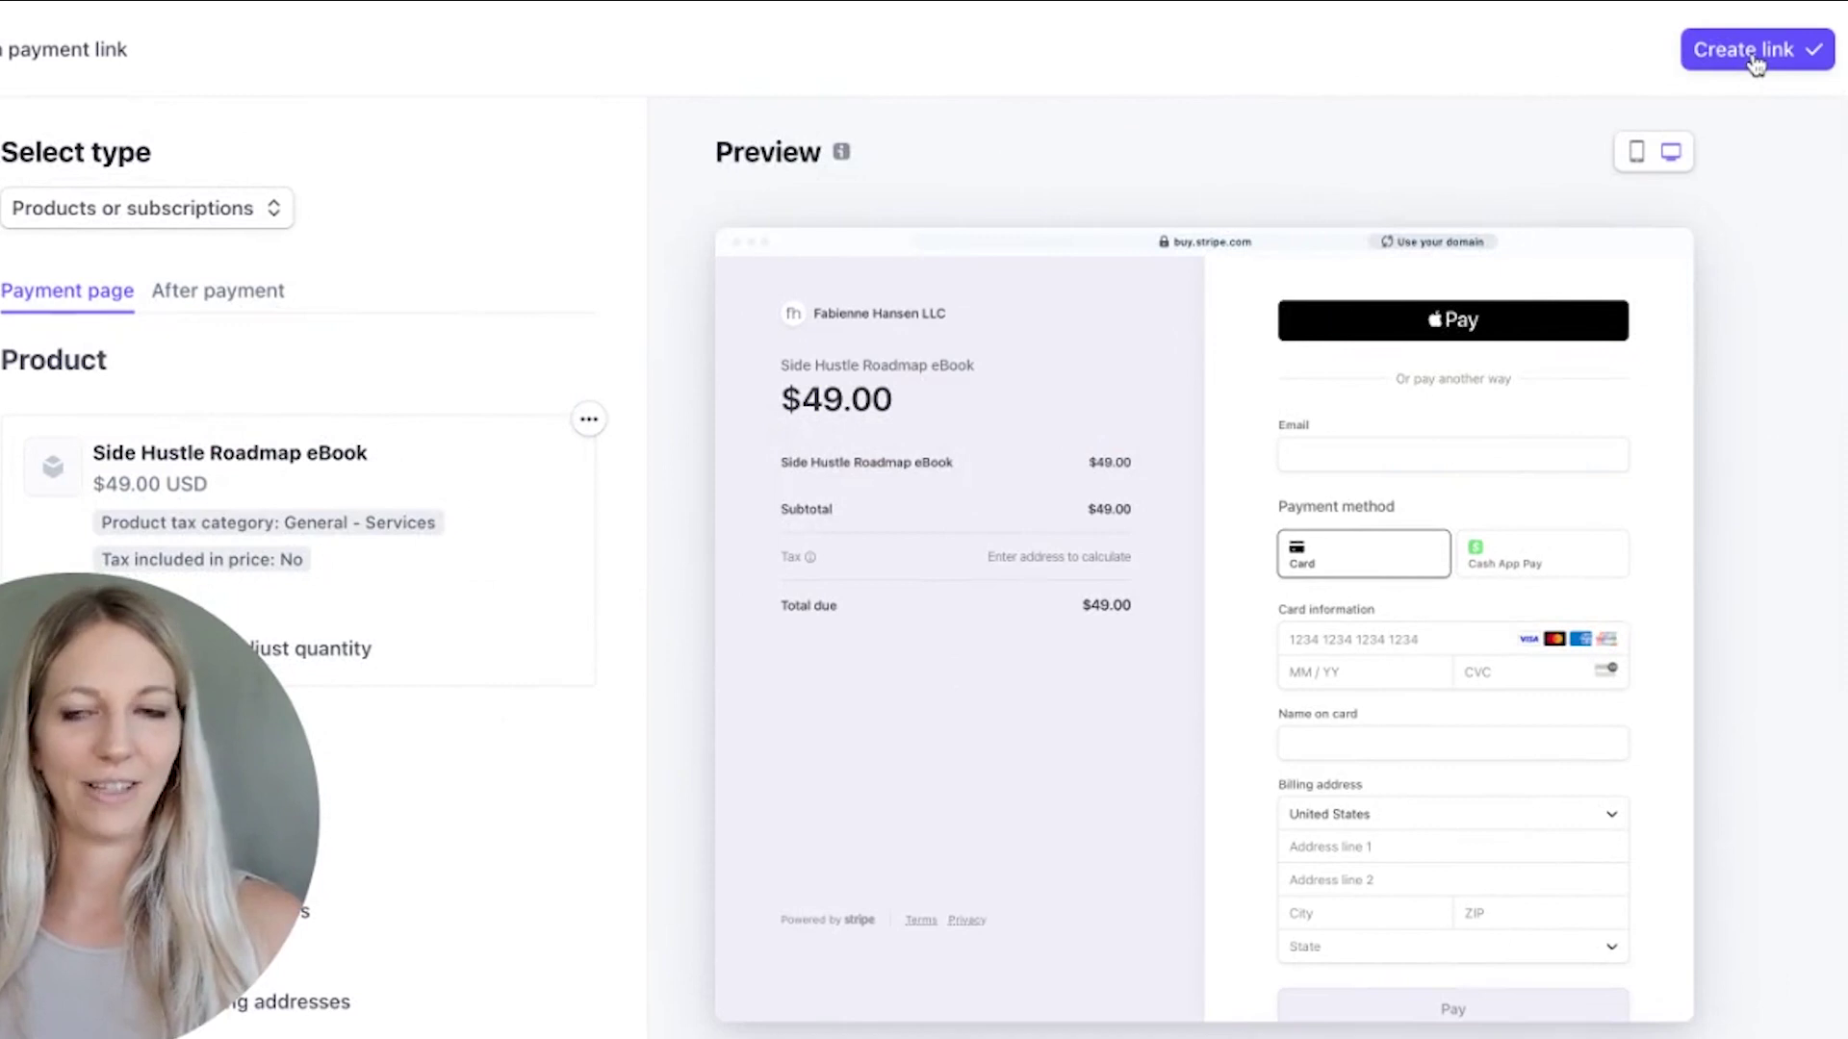
pyautogui.click(1753, 56)
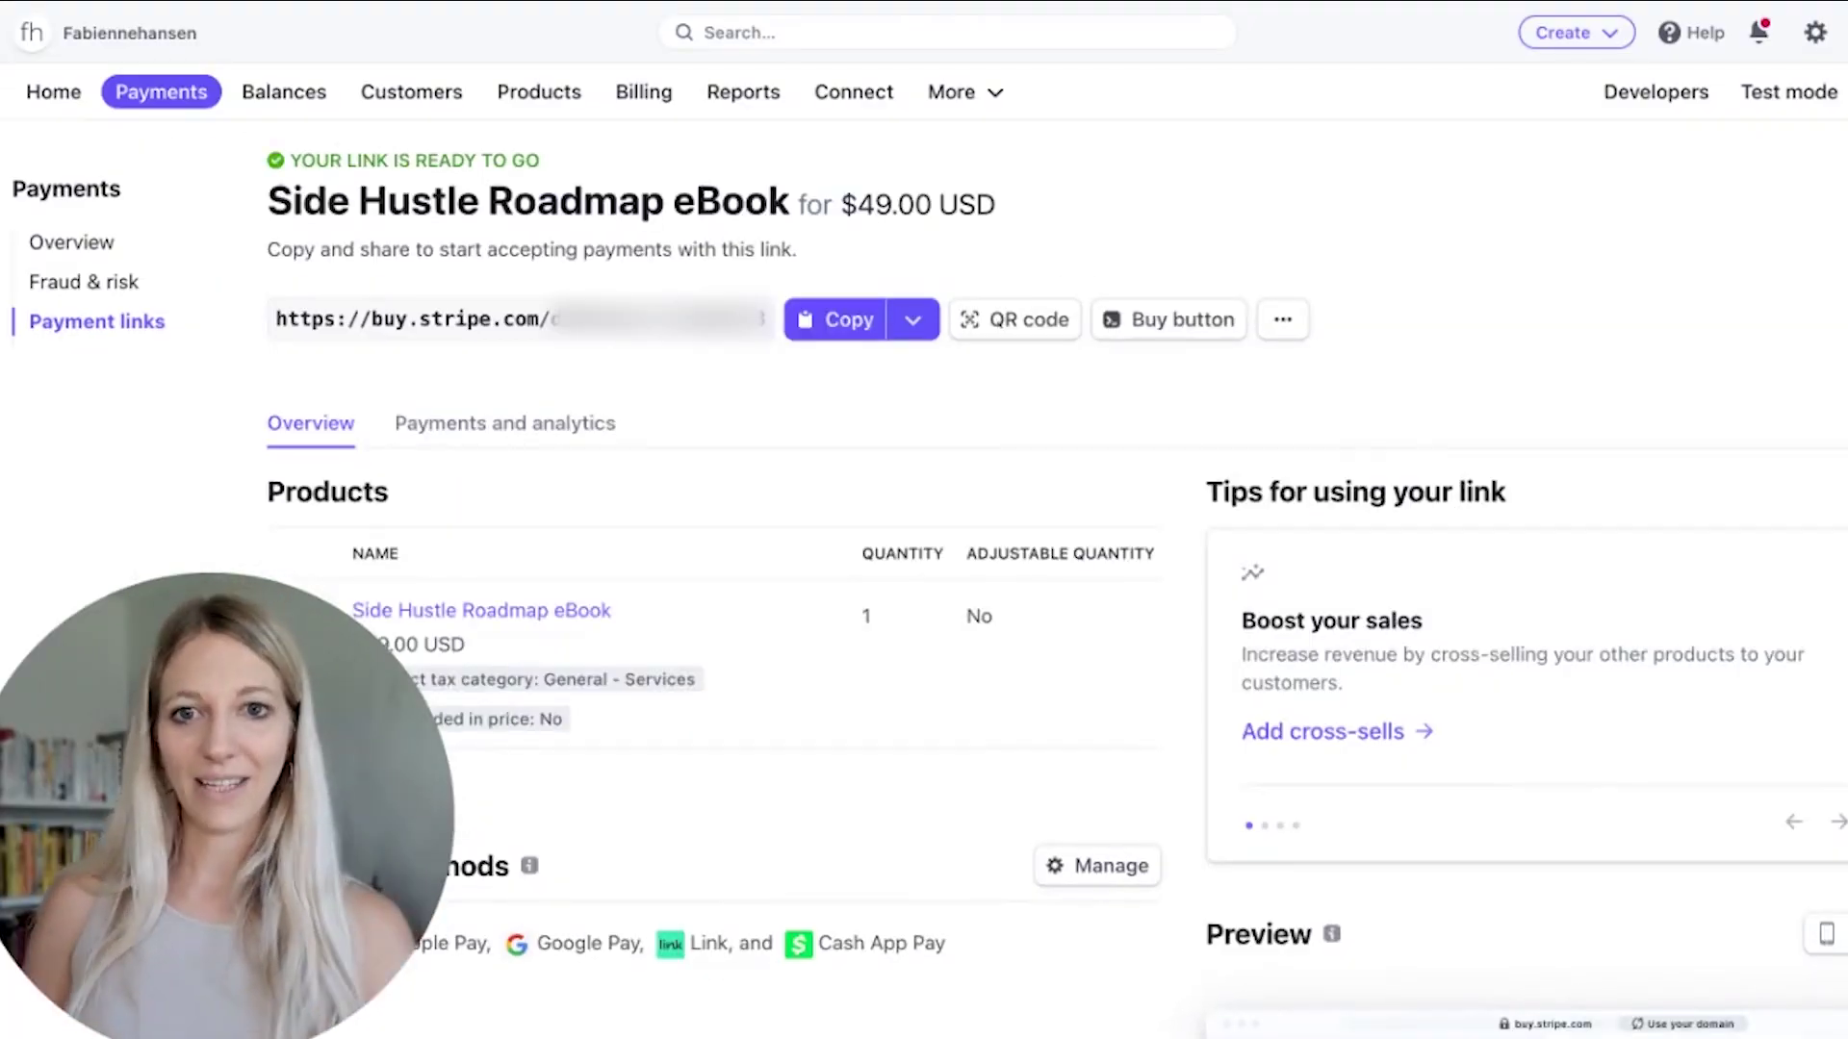
pyautogui.click(832, 324)
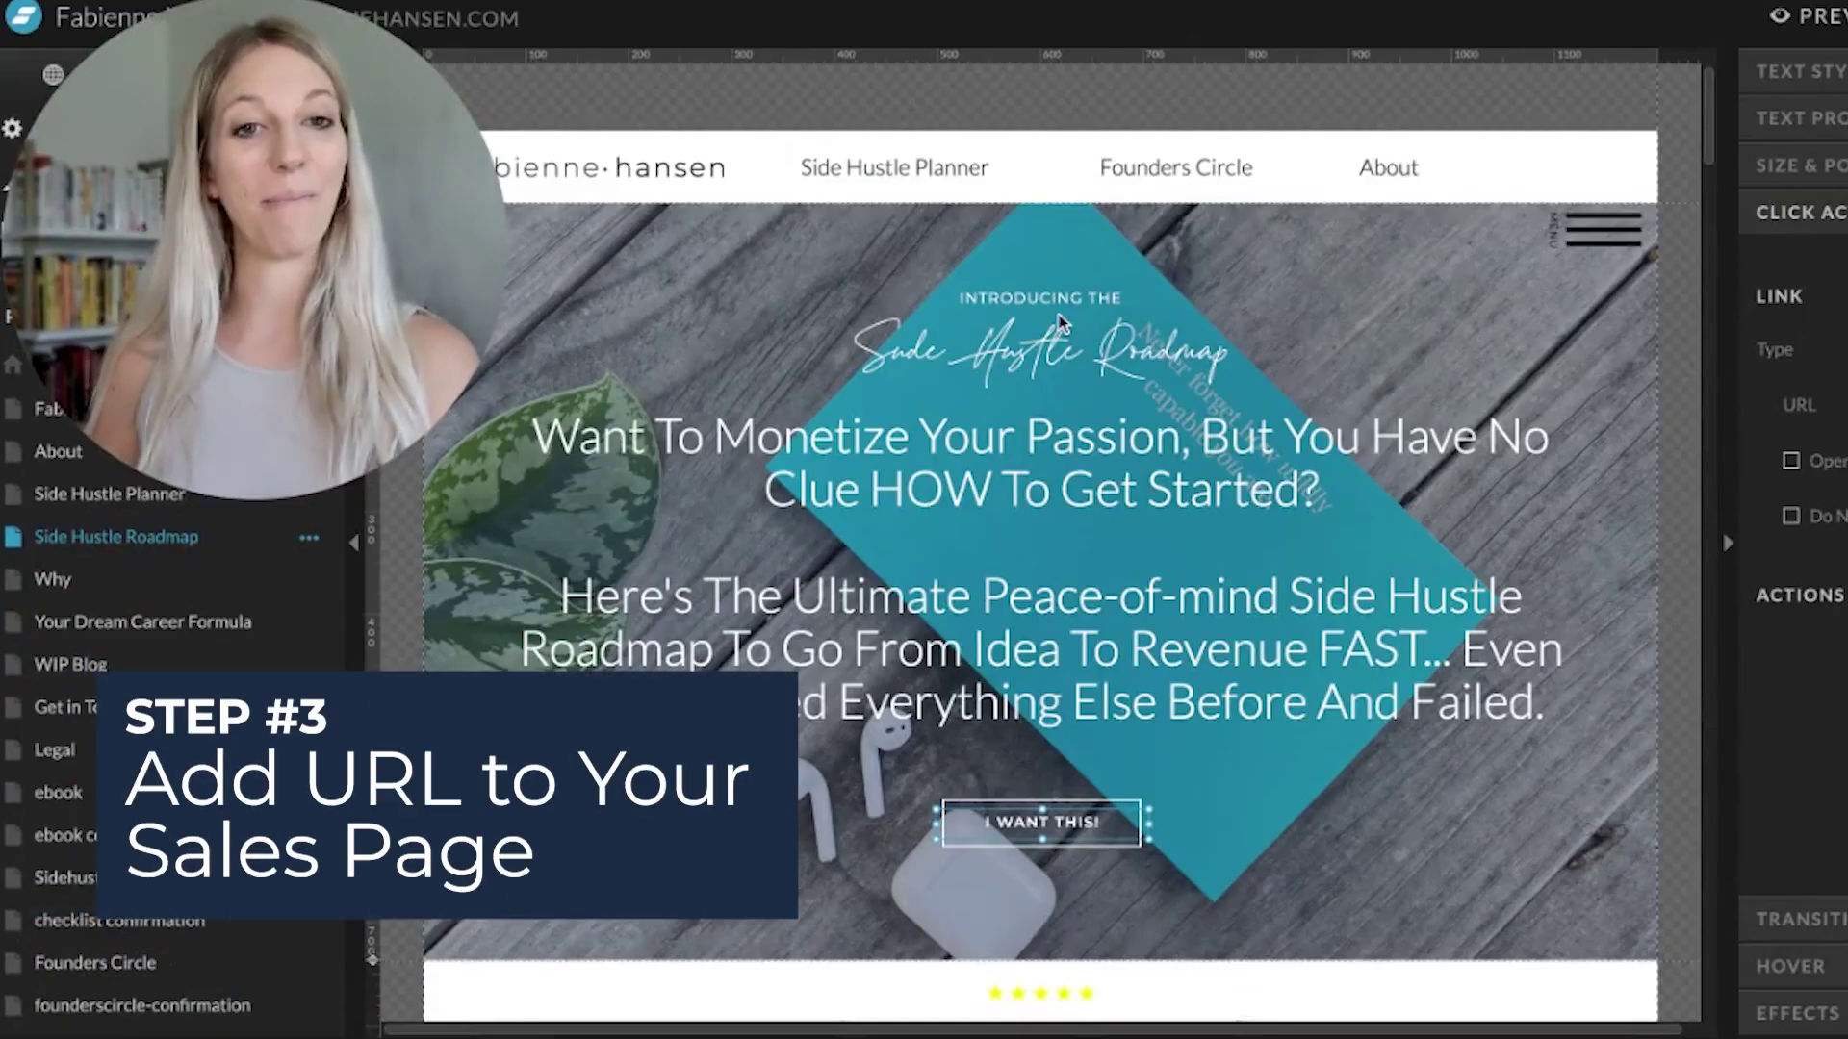
# Step: Set the I WANT THIS! button's URL to the pasted Stripe link, opening in a new window
pyautogui.click(1006, 852)
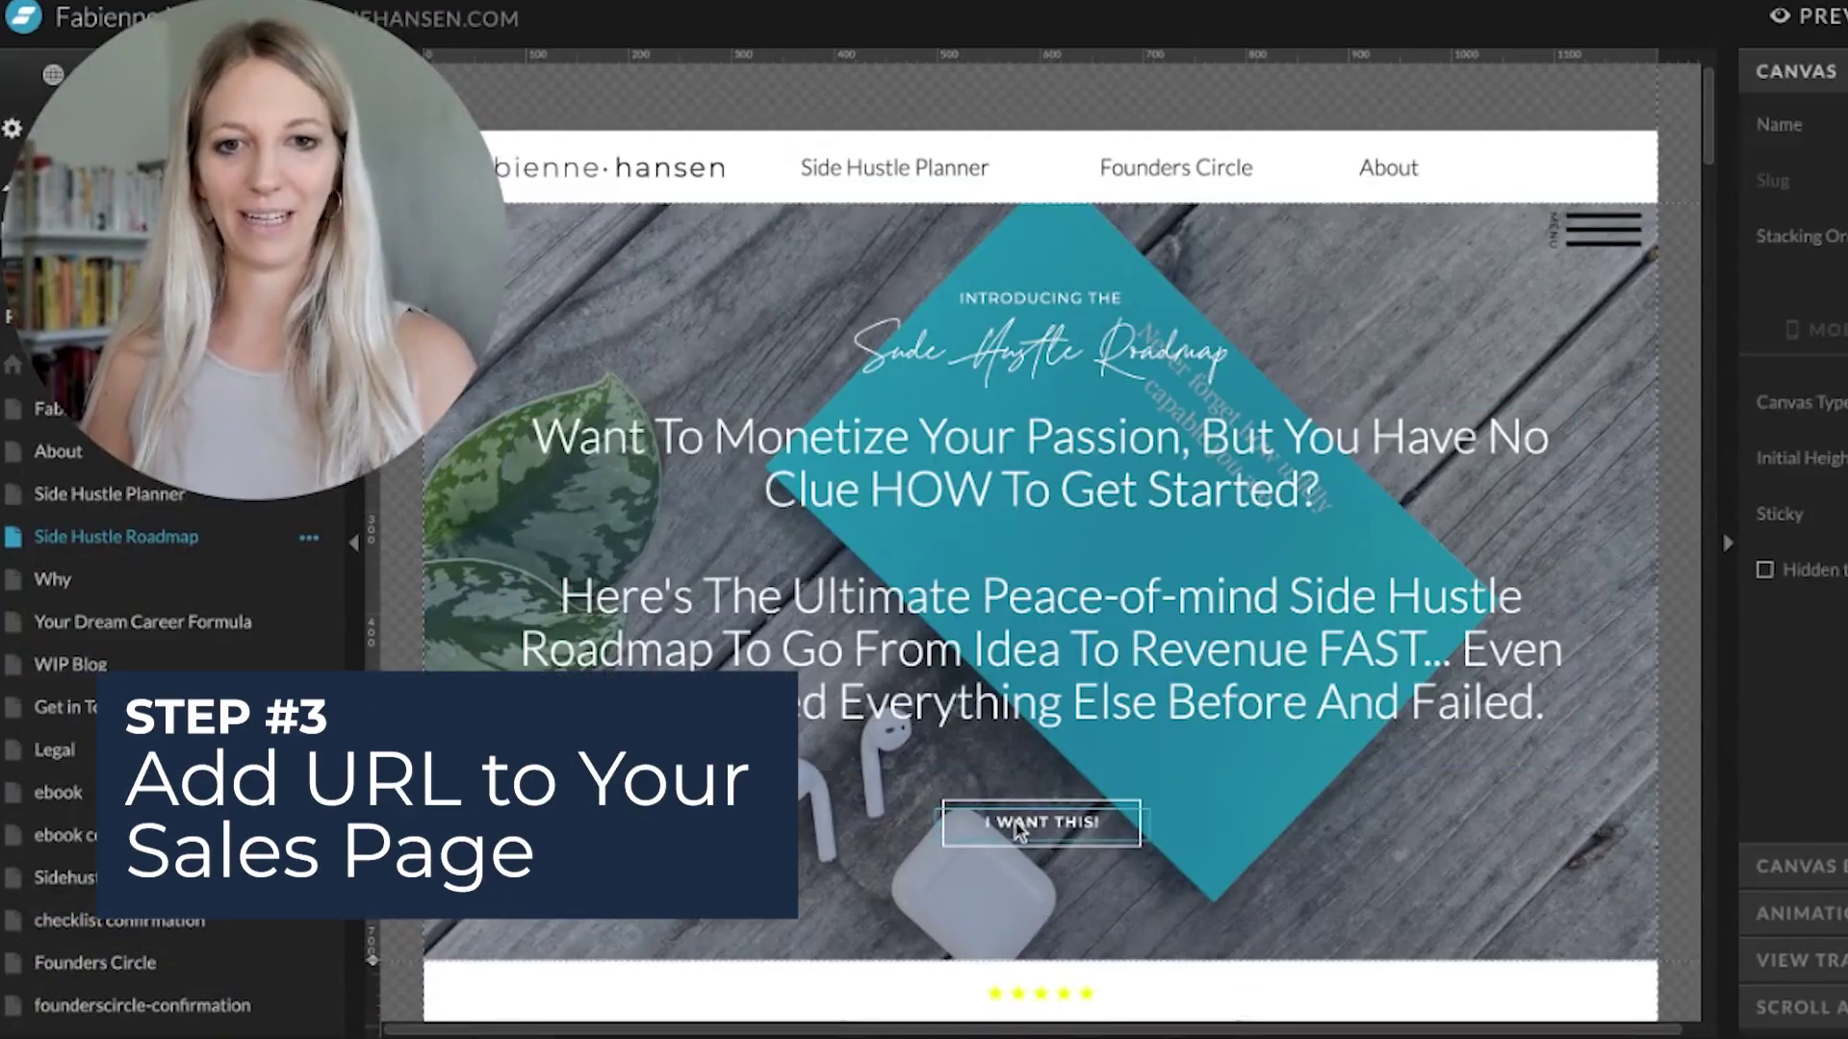
pyautogui.click(1018, 830)
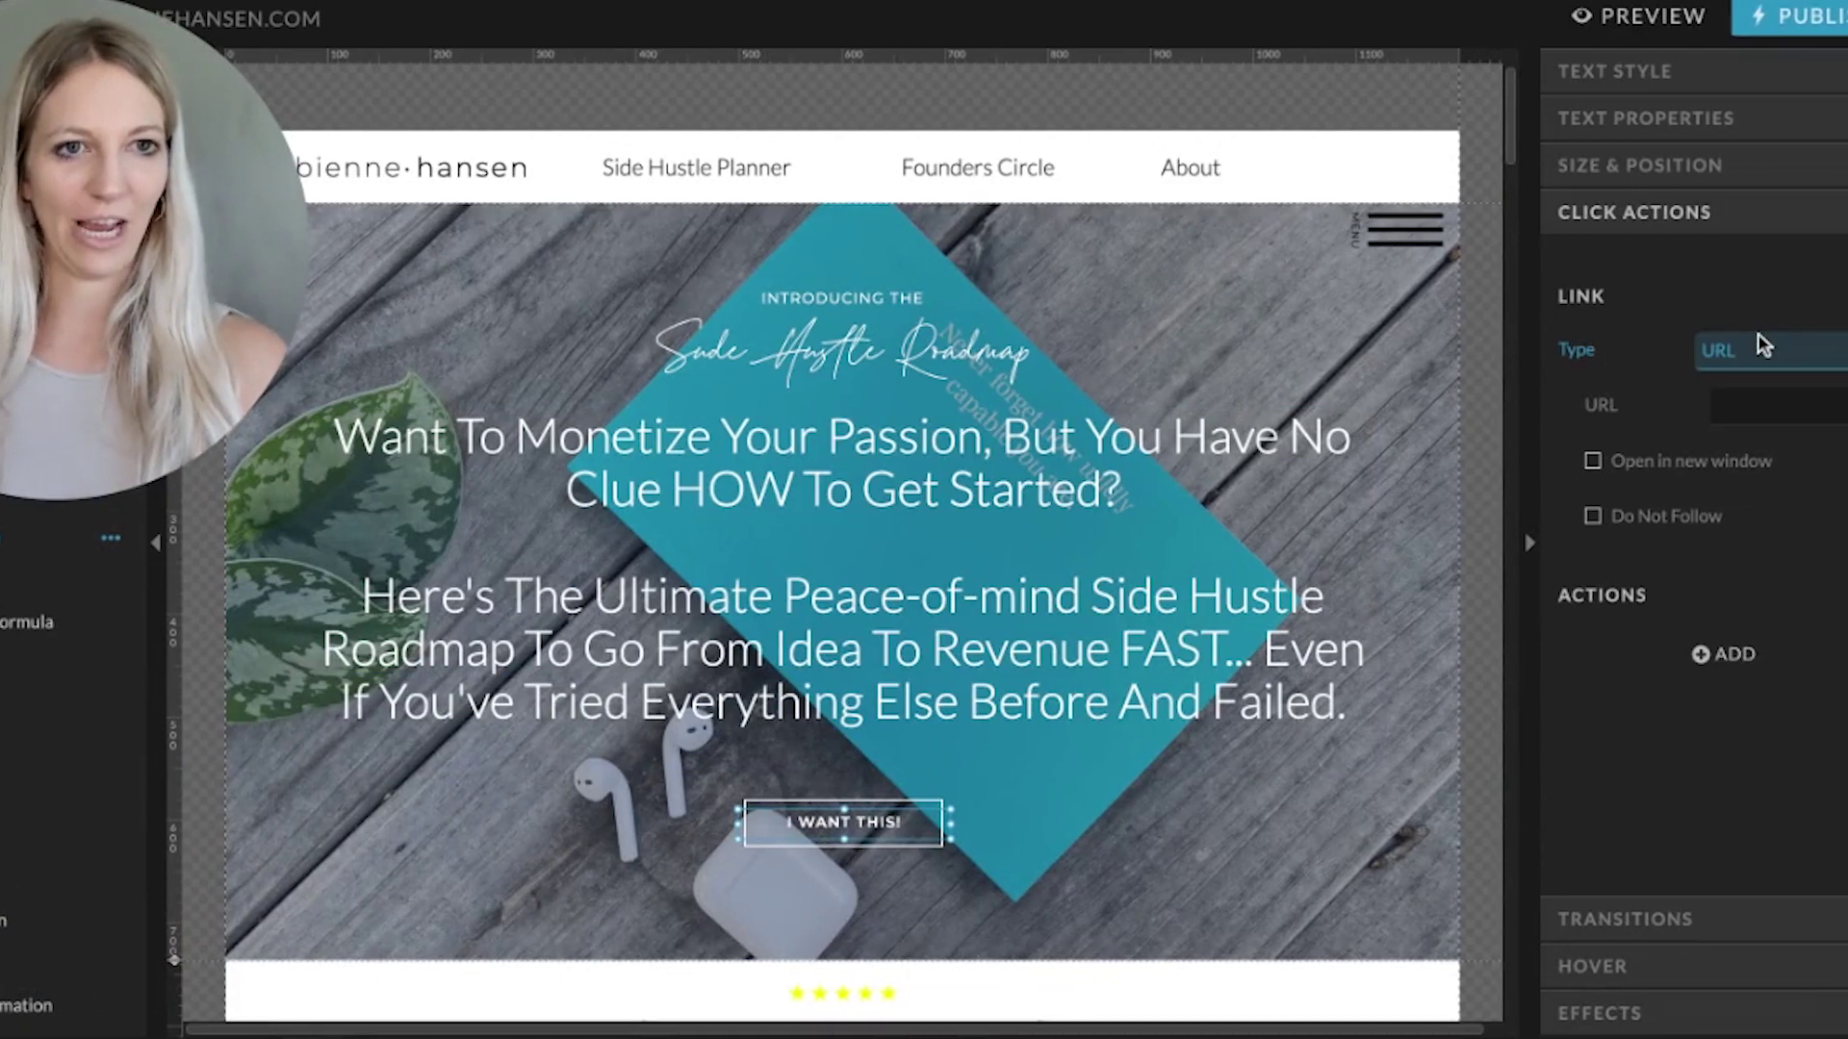
pyautogui.click(1723, 399)
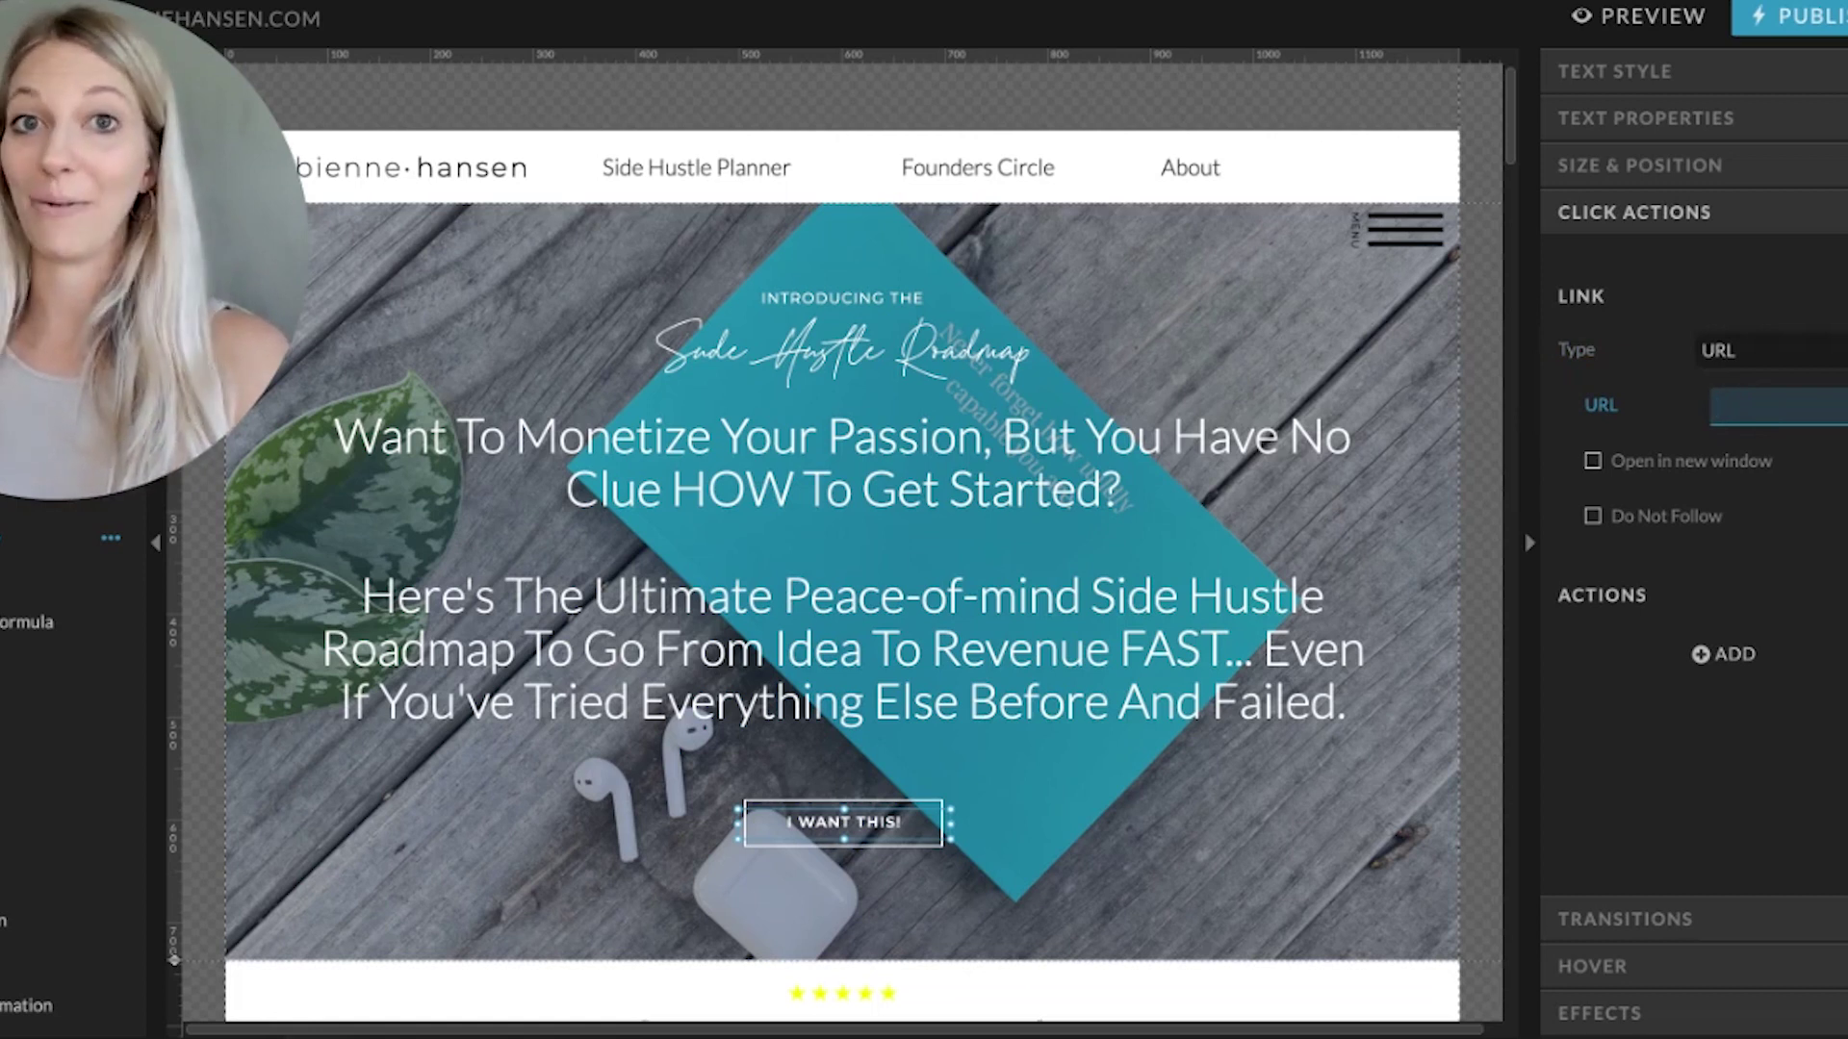
pyautogui.hotkey('ctrl', 'v')
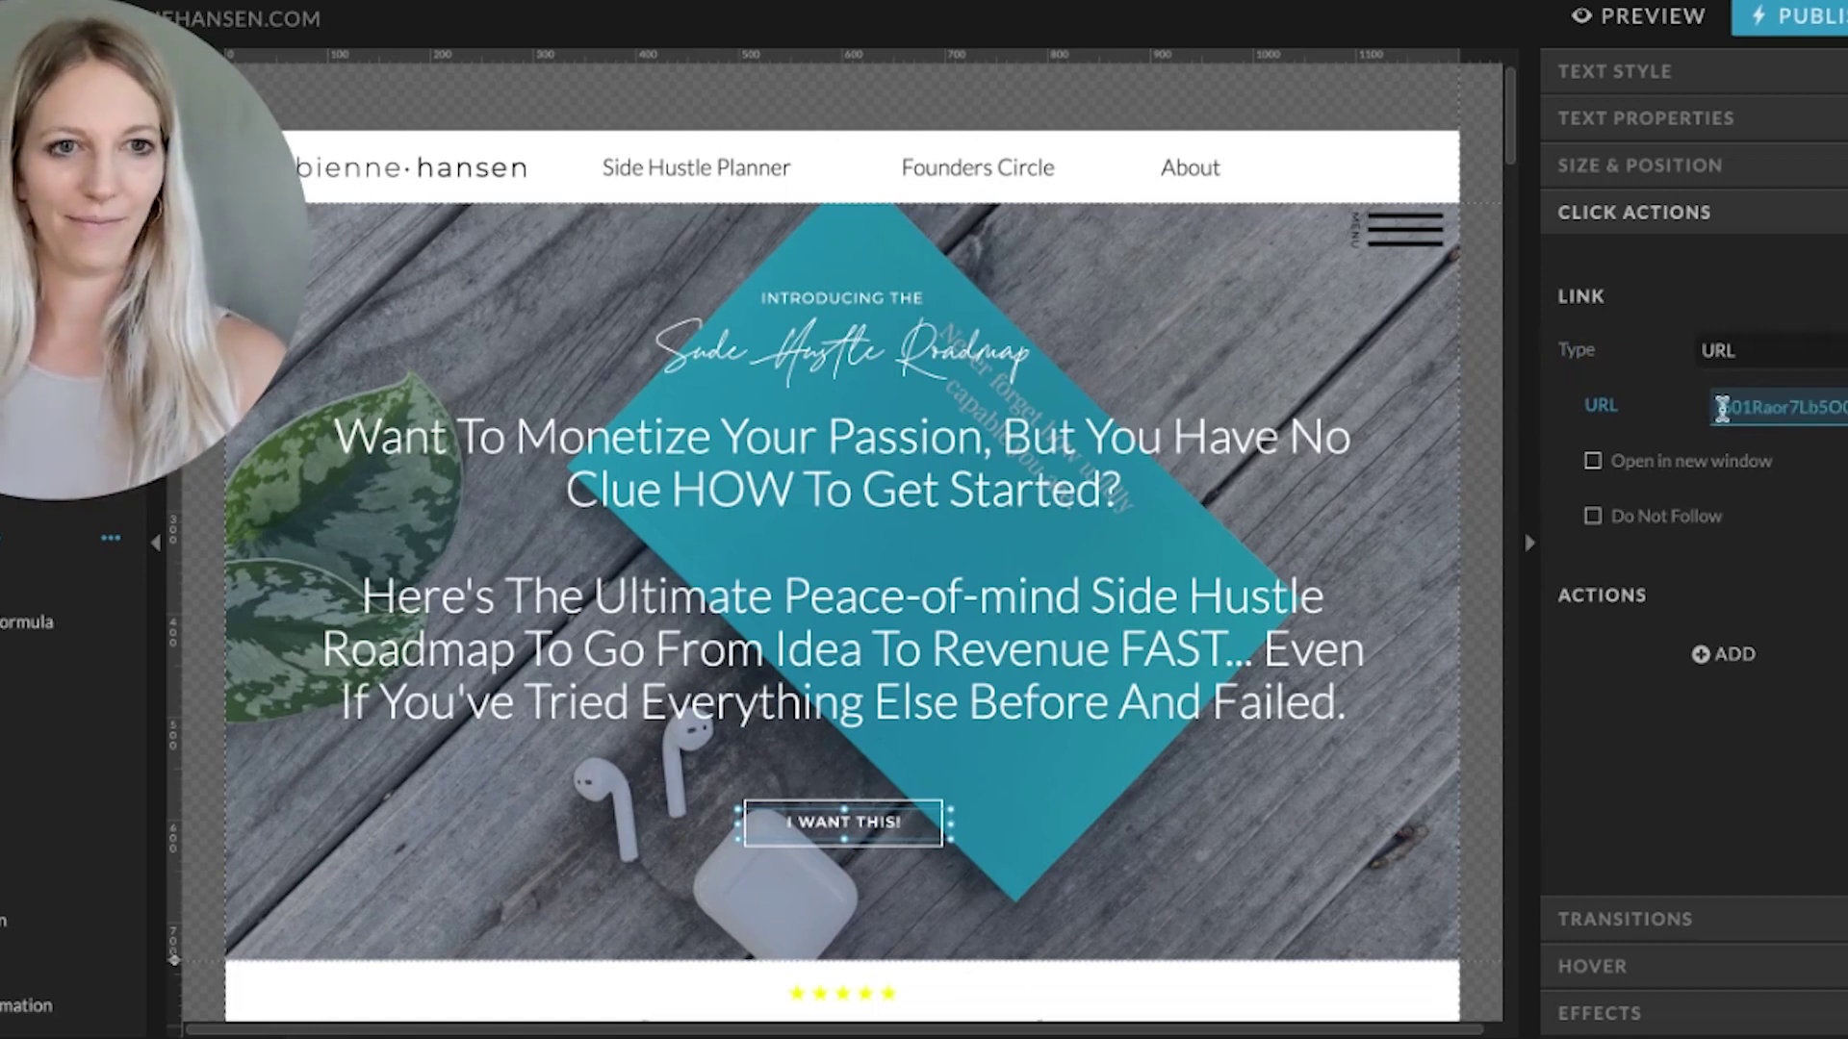
pyautogui.click(1667, 473)
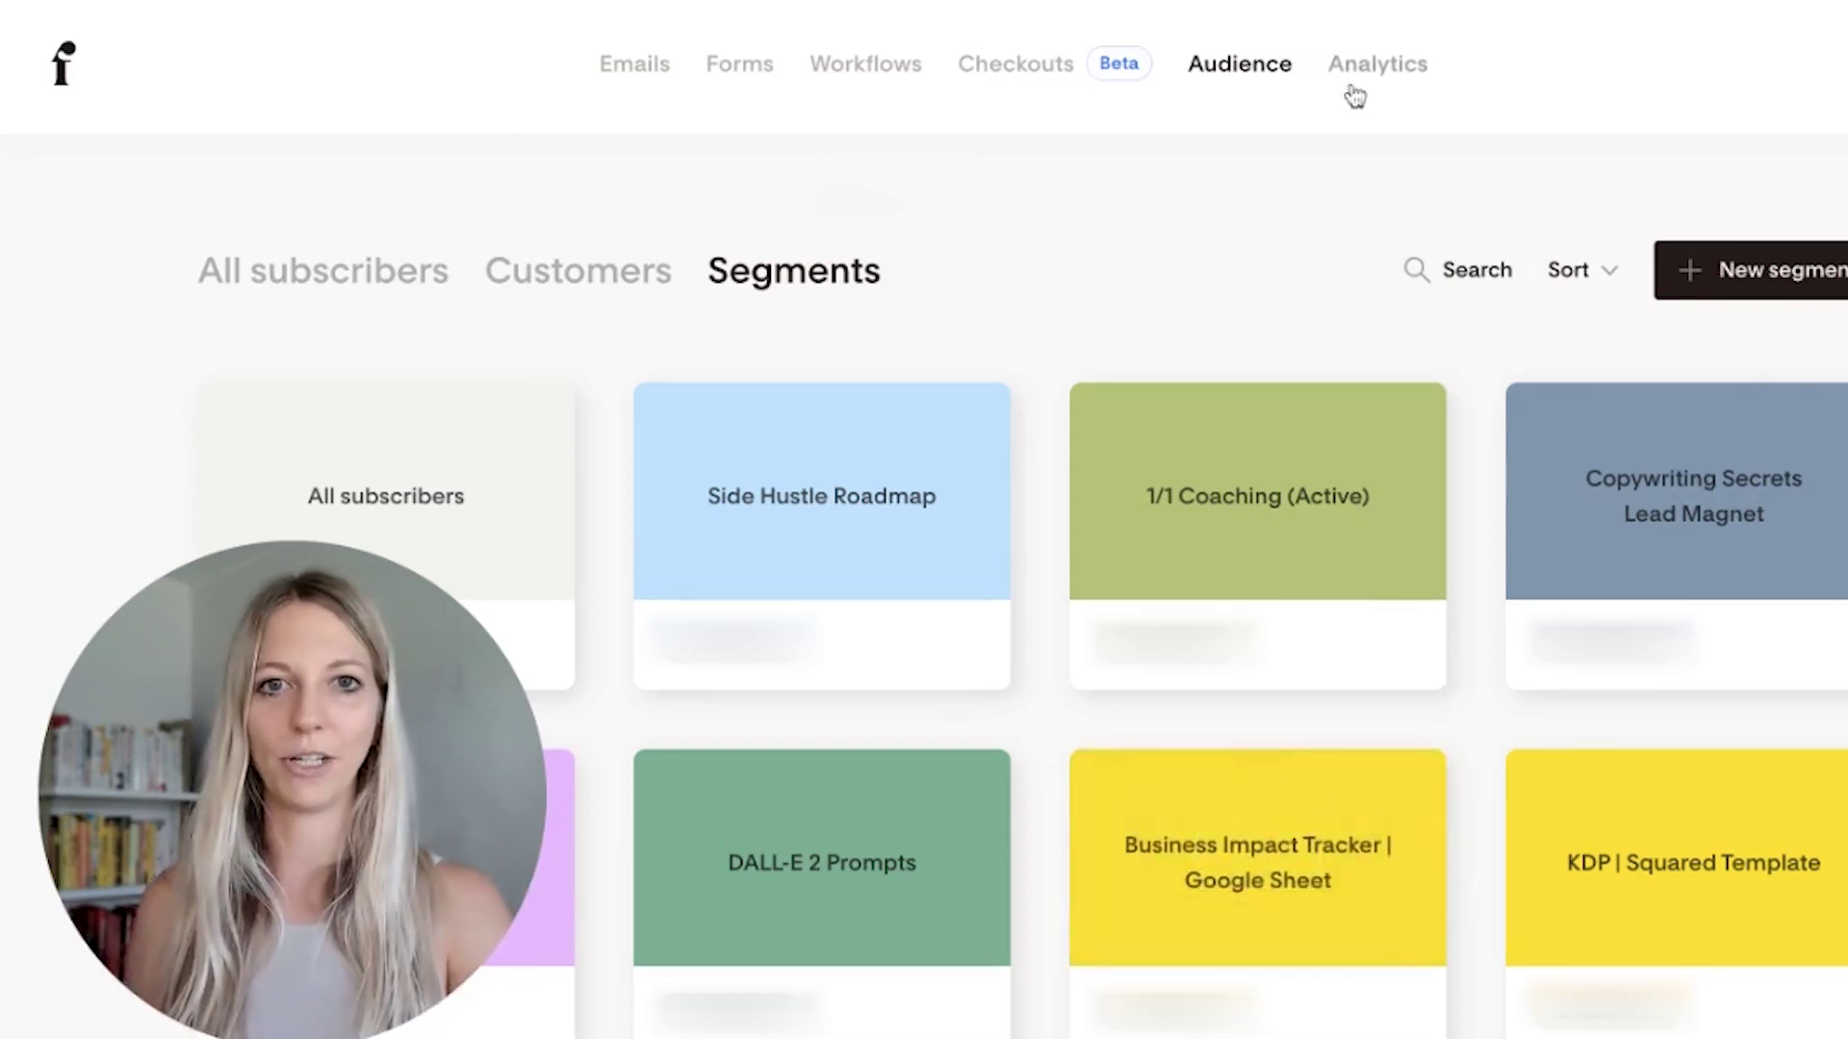
# Step: Create and save an olive-green segment named 'Side Hustle Roadmap eBook'
pyautogui.click(1781, 272)
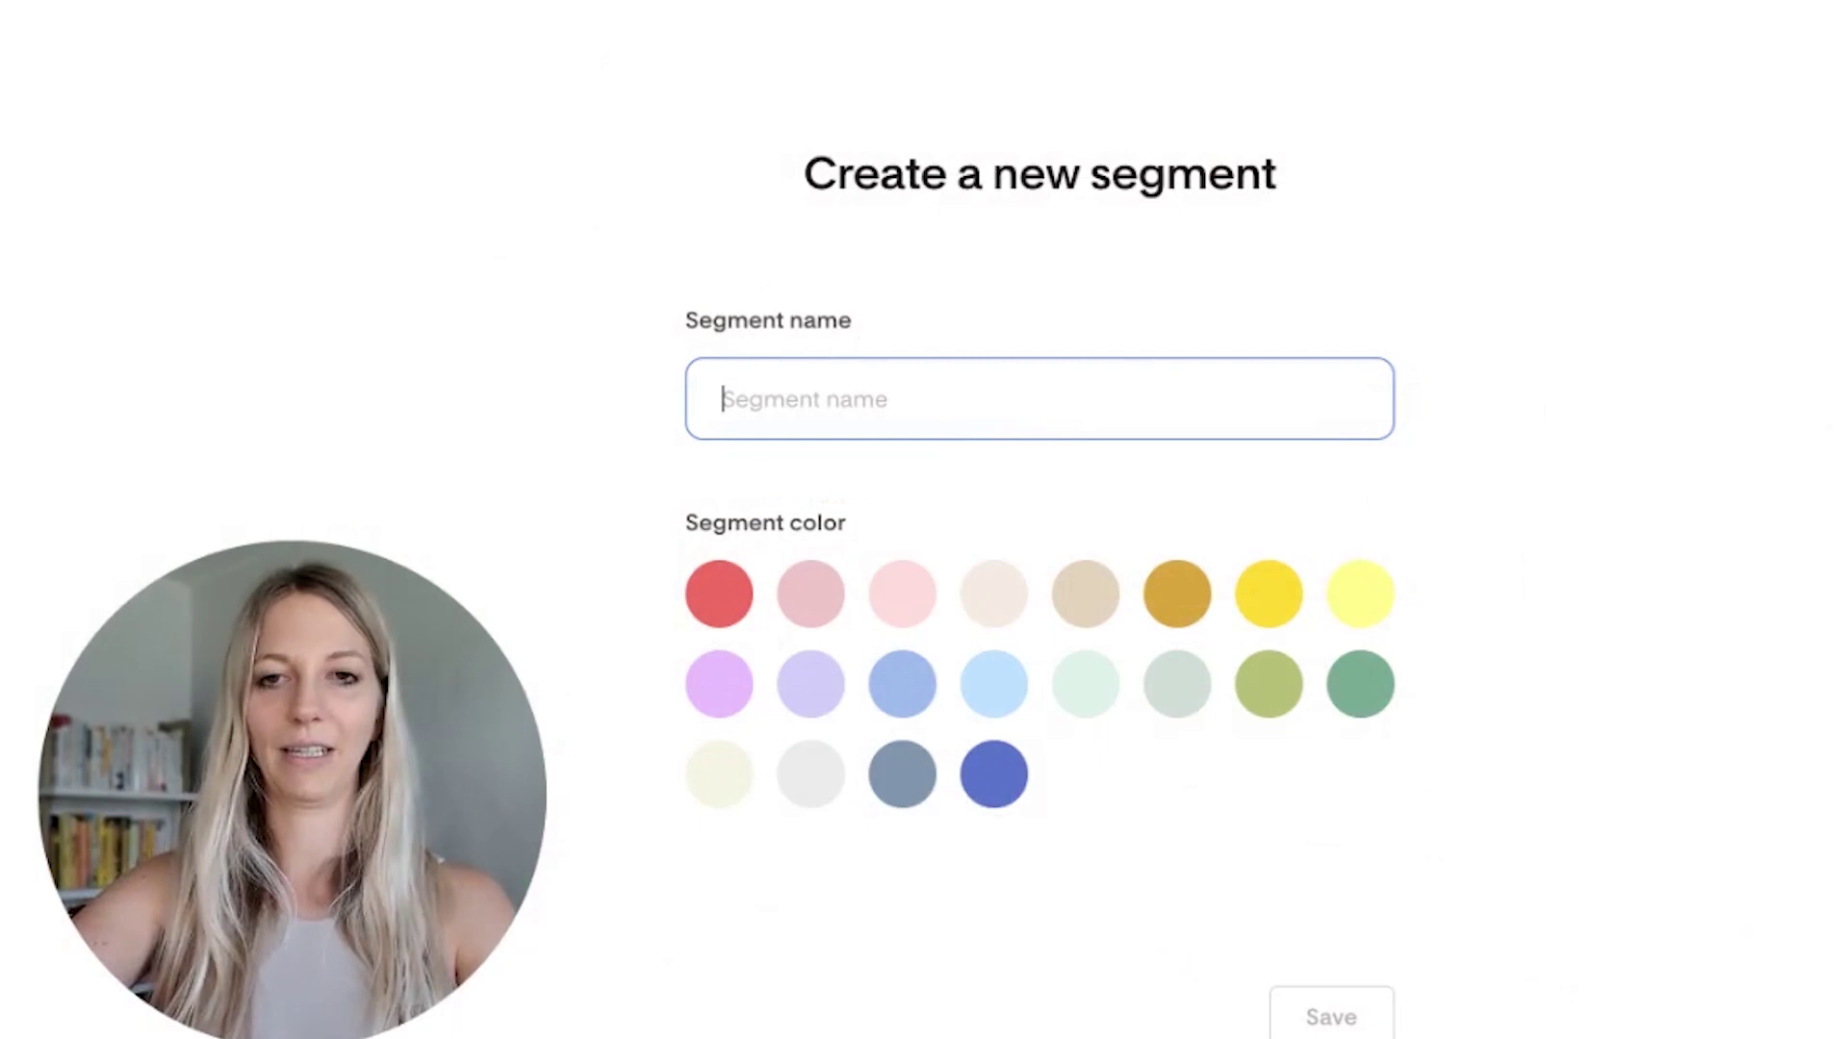
pyautogui.write('Side')
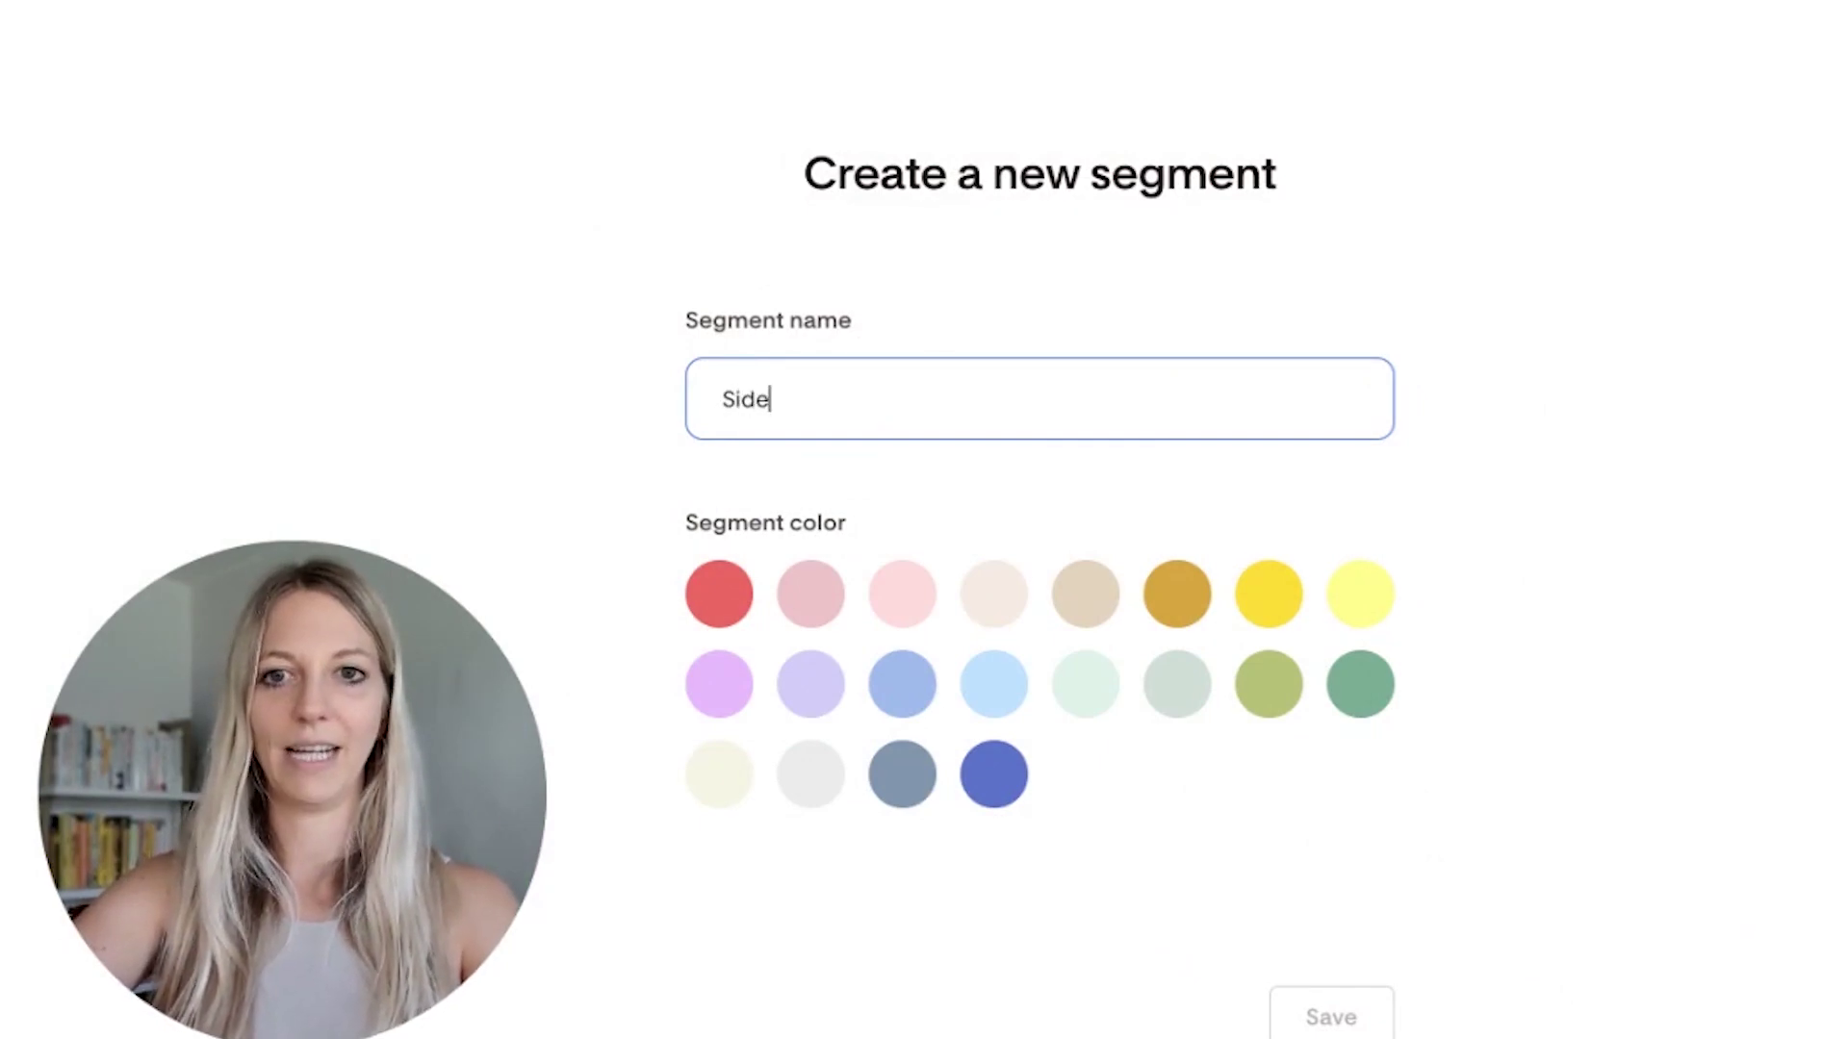
pyautogui.write(' Hustle Ro')
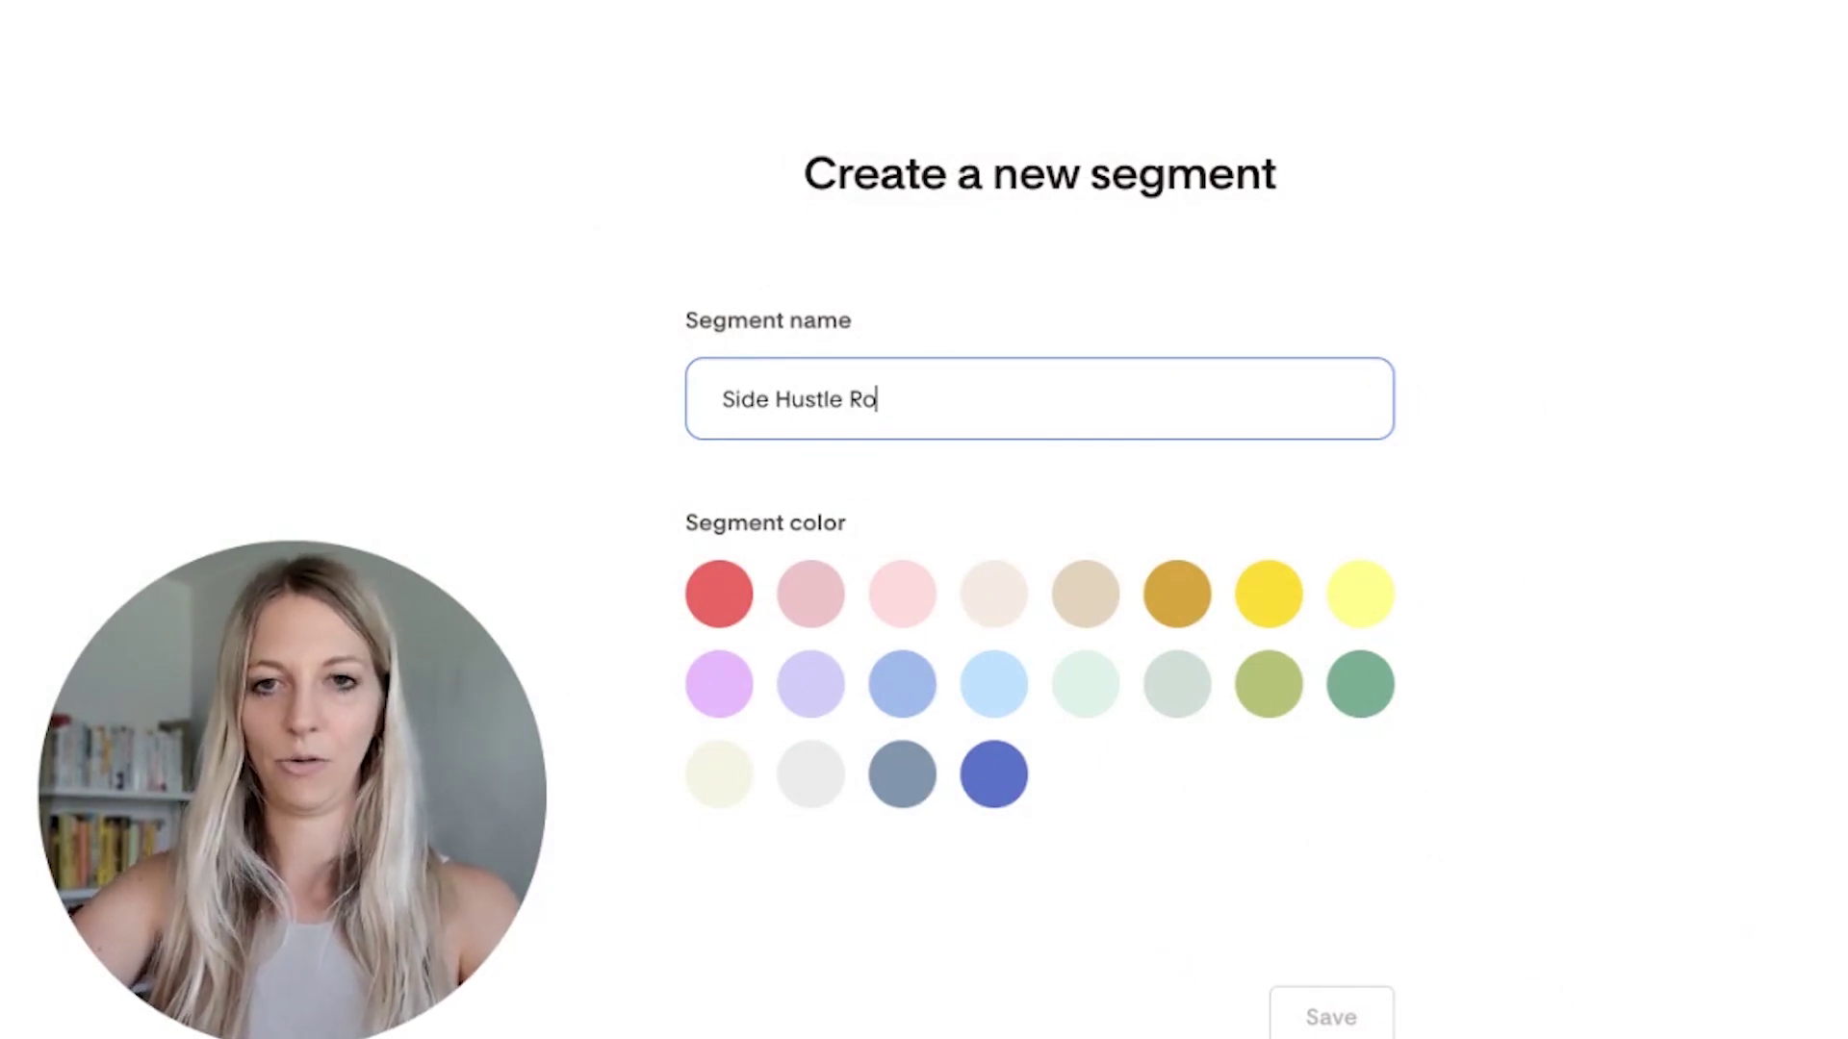
pyautogui.write('admap eBook')
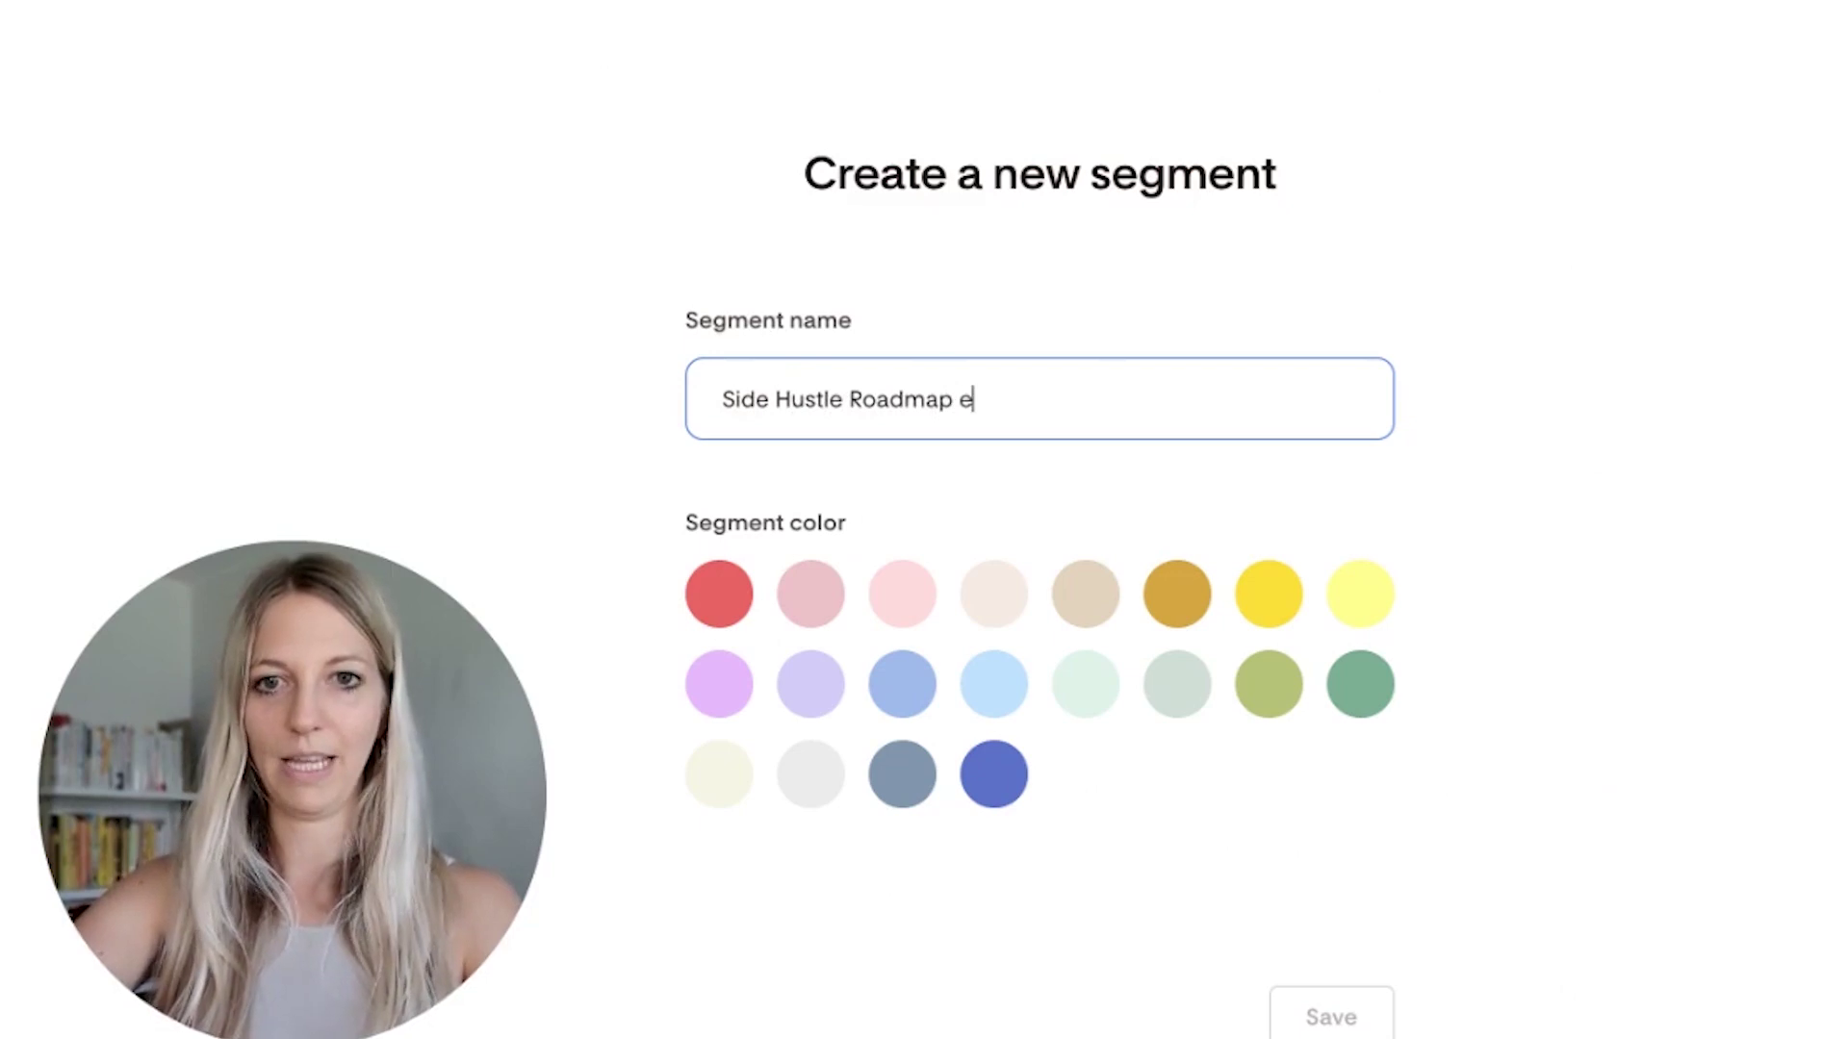
pyautogui.click(1287, 707)
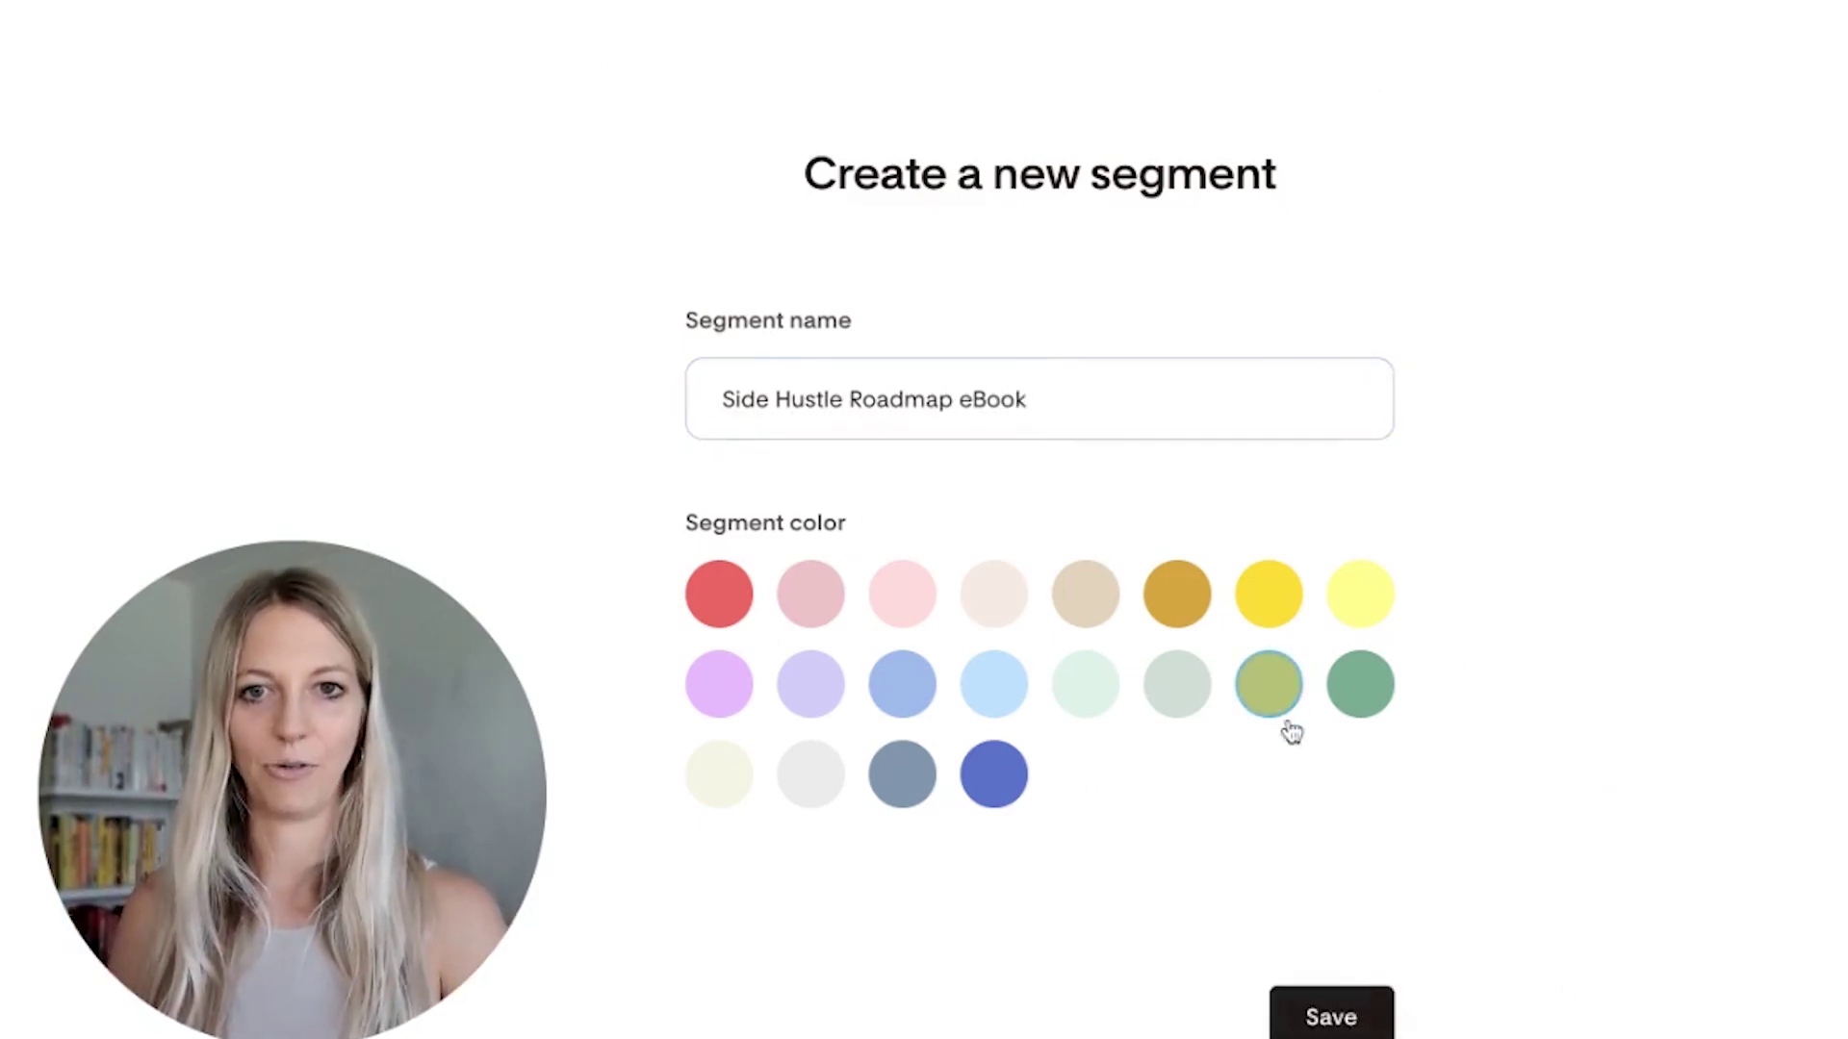
pyautogui.click(1332, 1017)
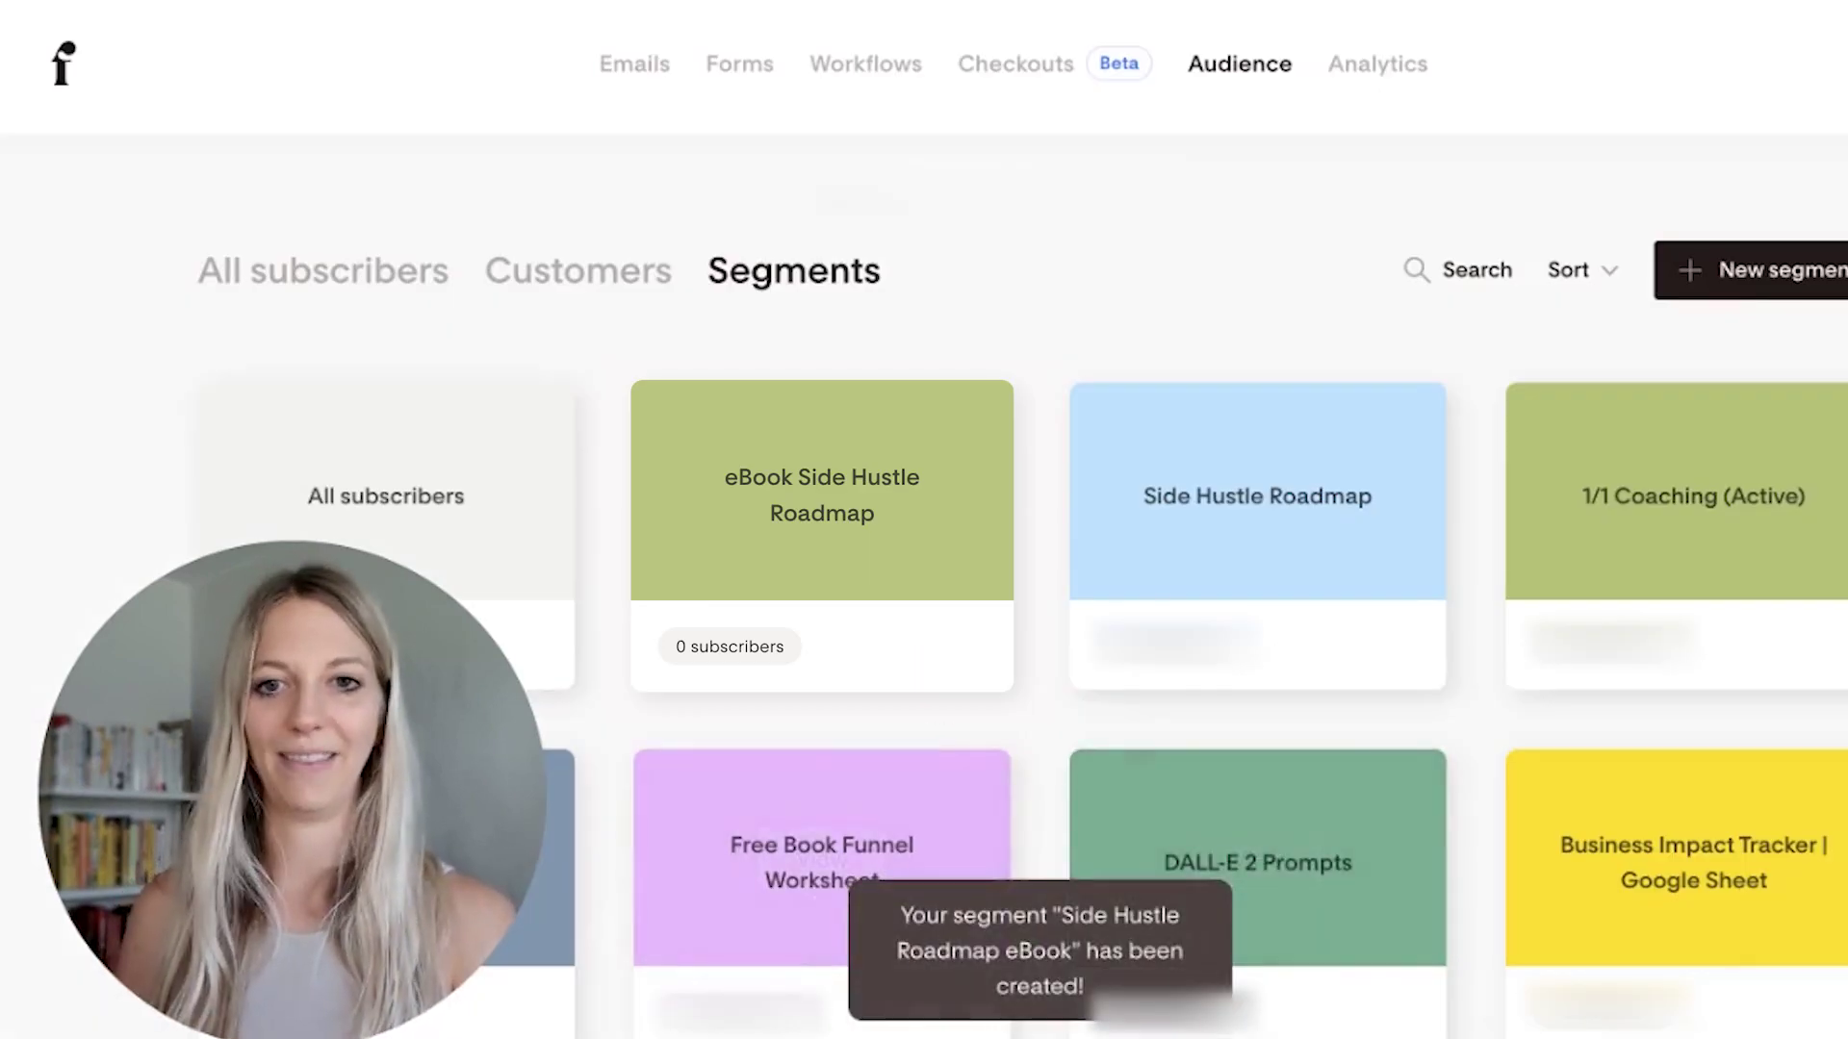
pyautogui.moveTo(1122, 674)
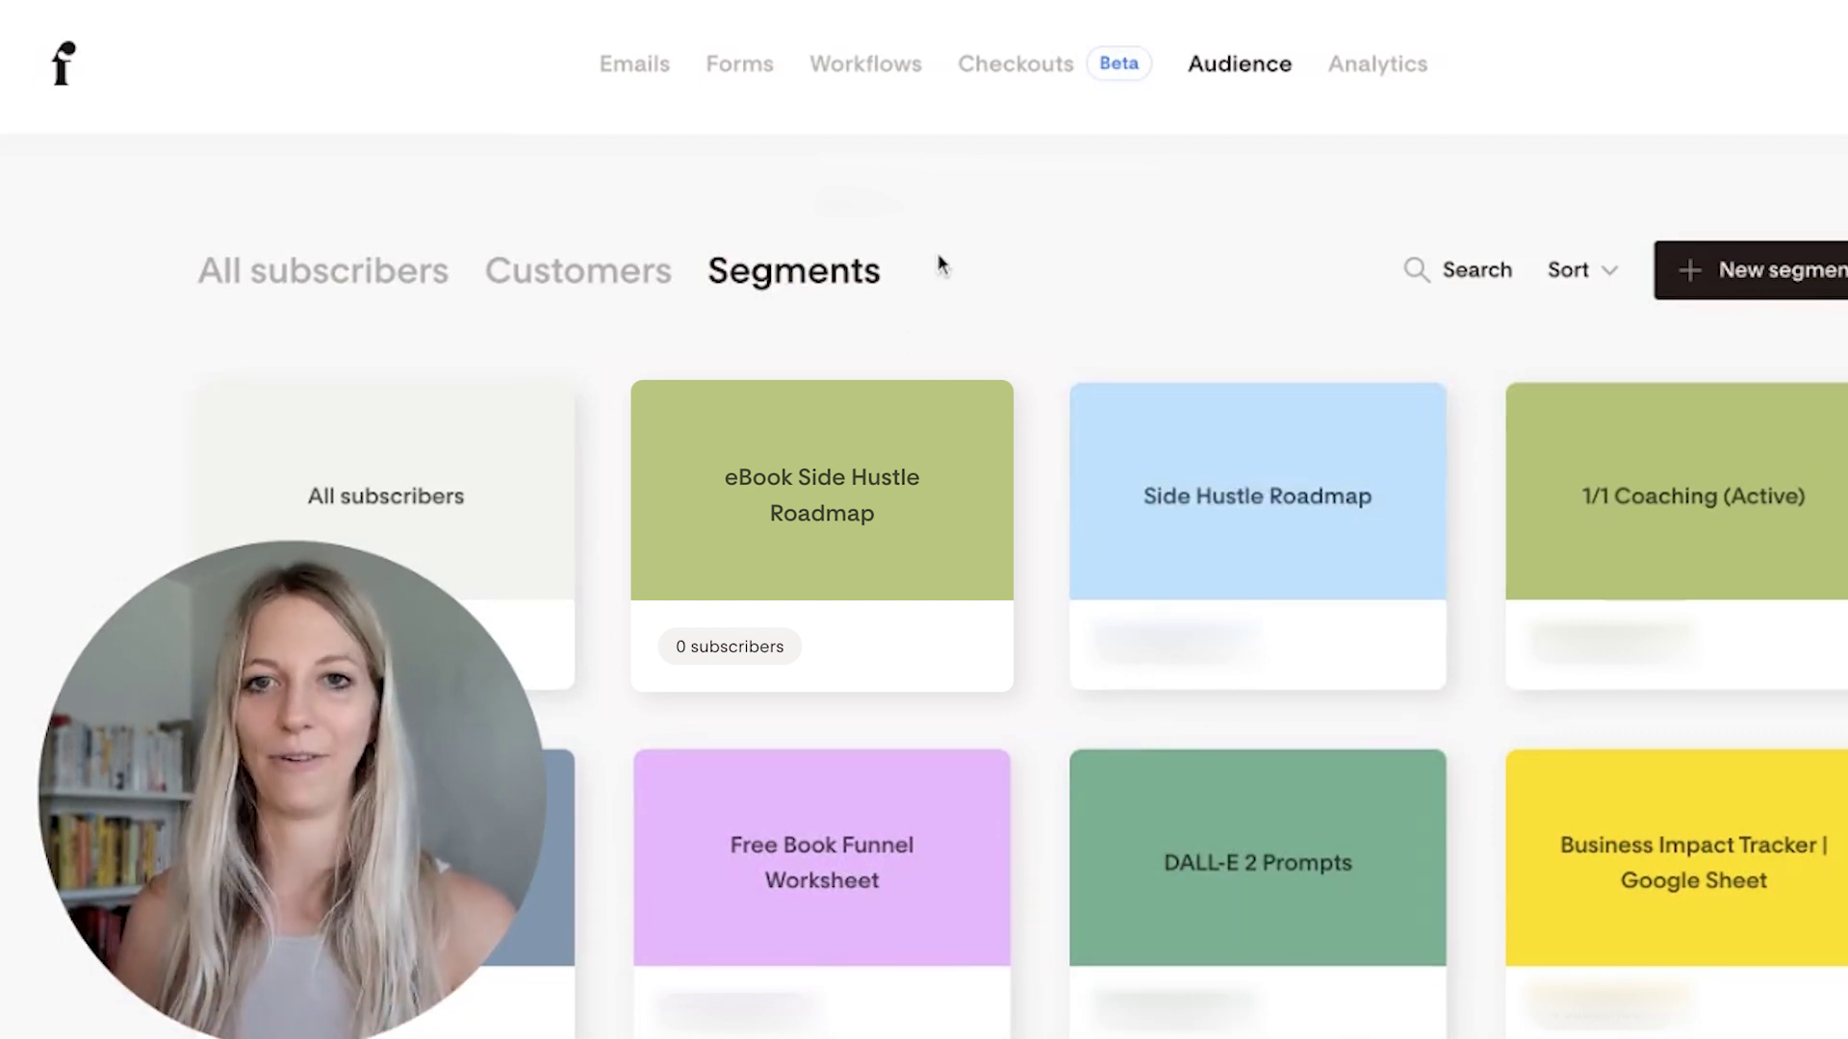
# Step: Open the Side Hustle Roadmap workflow from Workflows and bring up its Send Email step
pyautogui.click(888, 71)
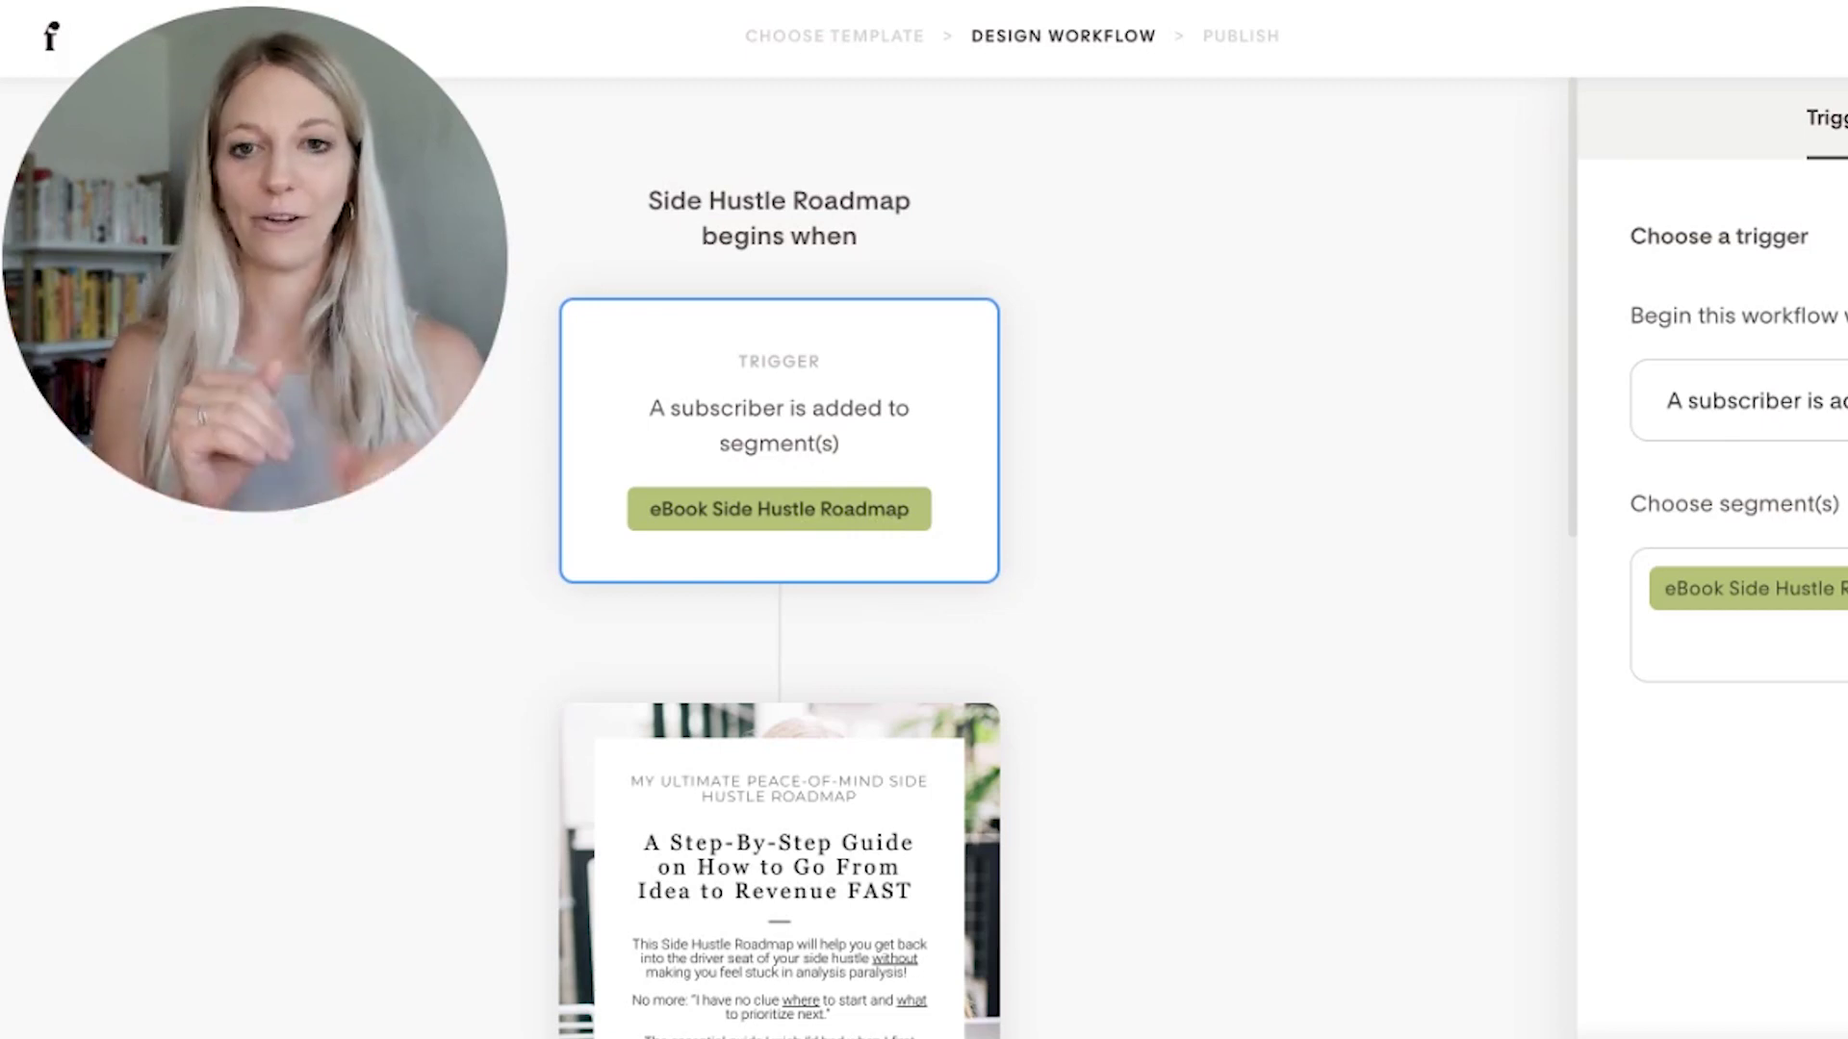
pyautogui.scroll(-4, 771, 642)
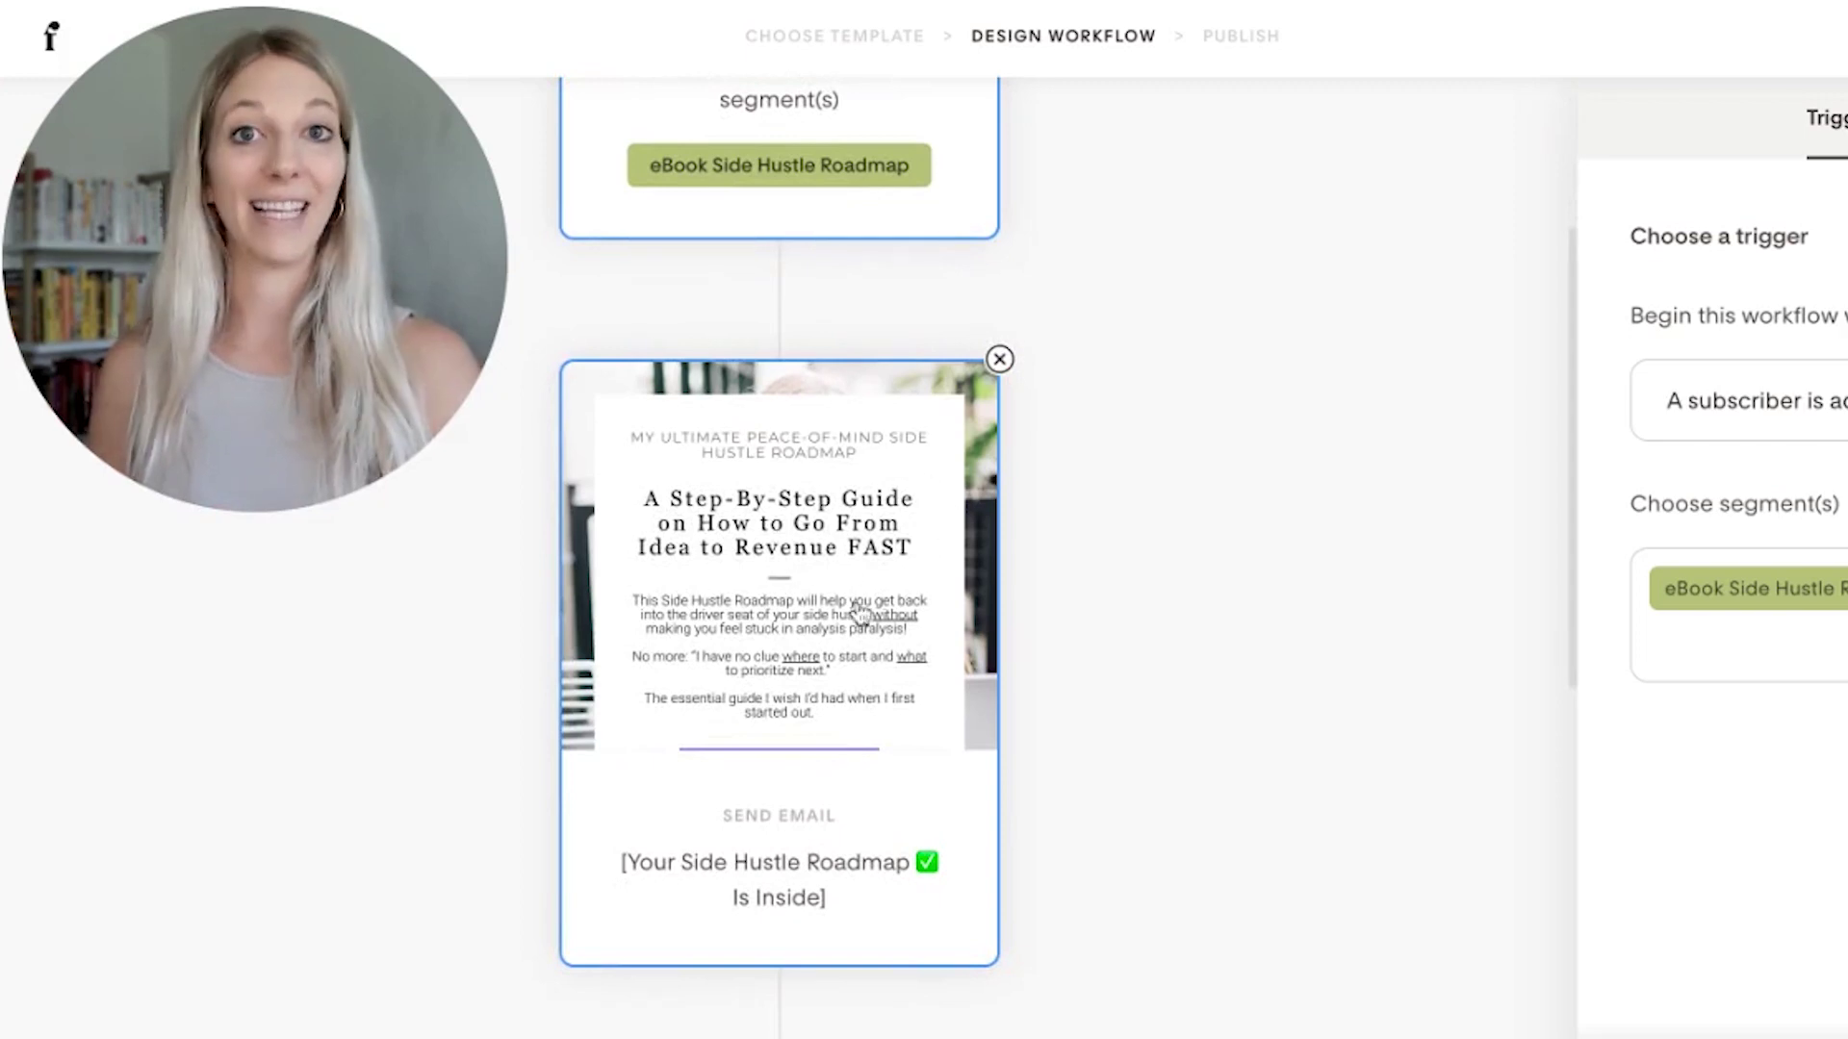
pyautogui.click(859, 614)
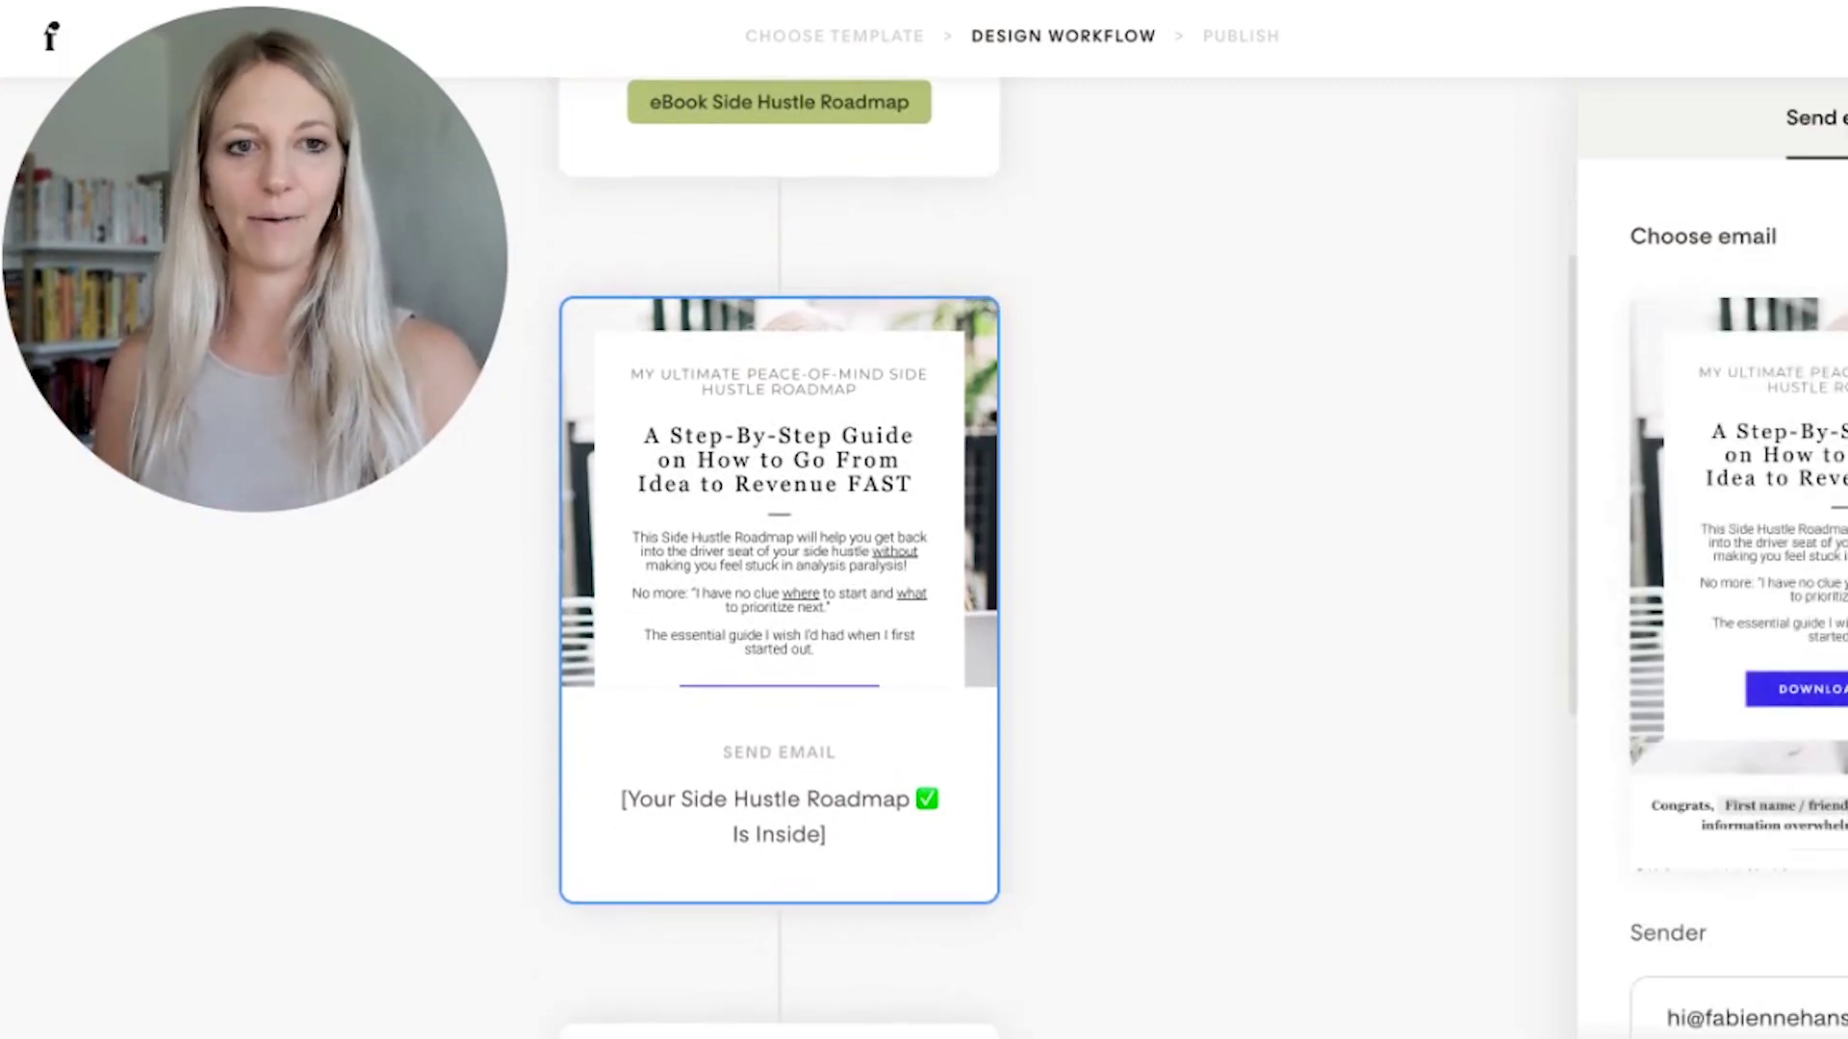
pyautogui.click(1829, 584)
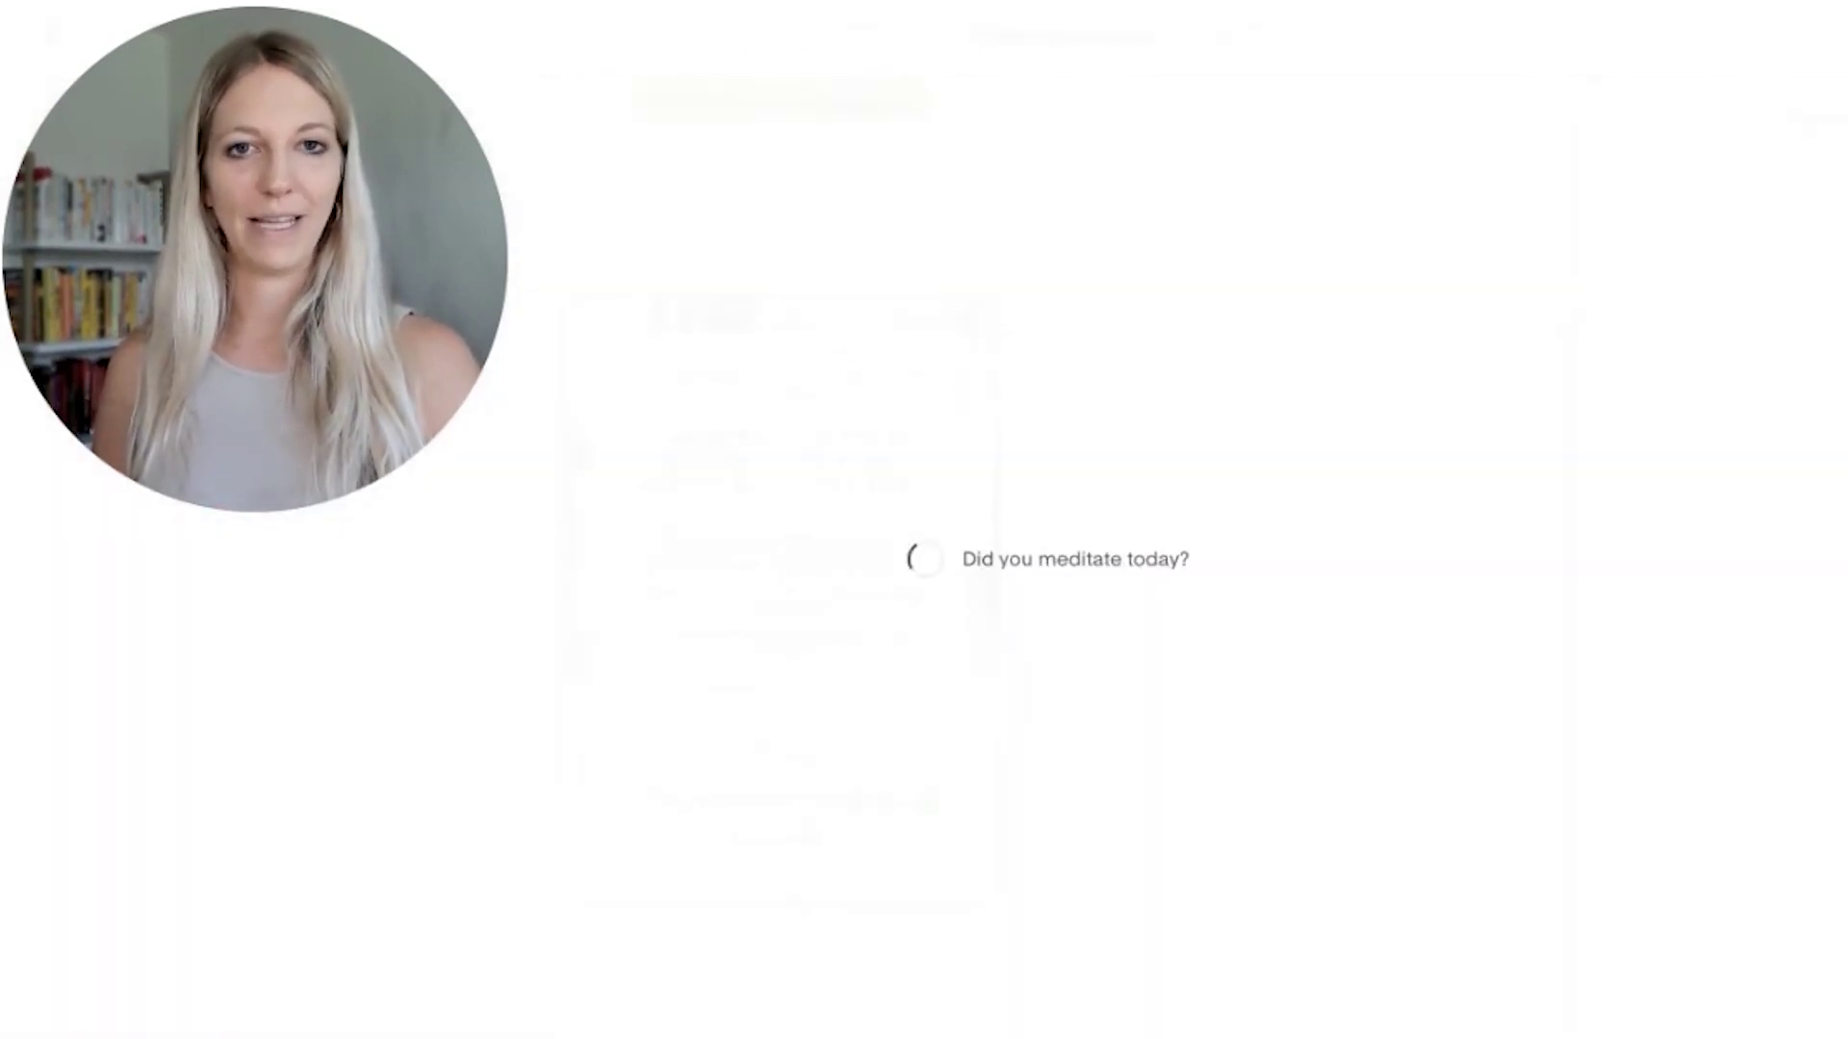
pyautogui.scroll(-2, 1150, 684)
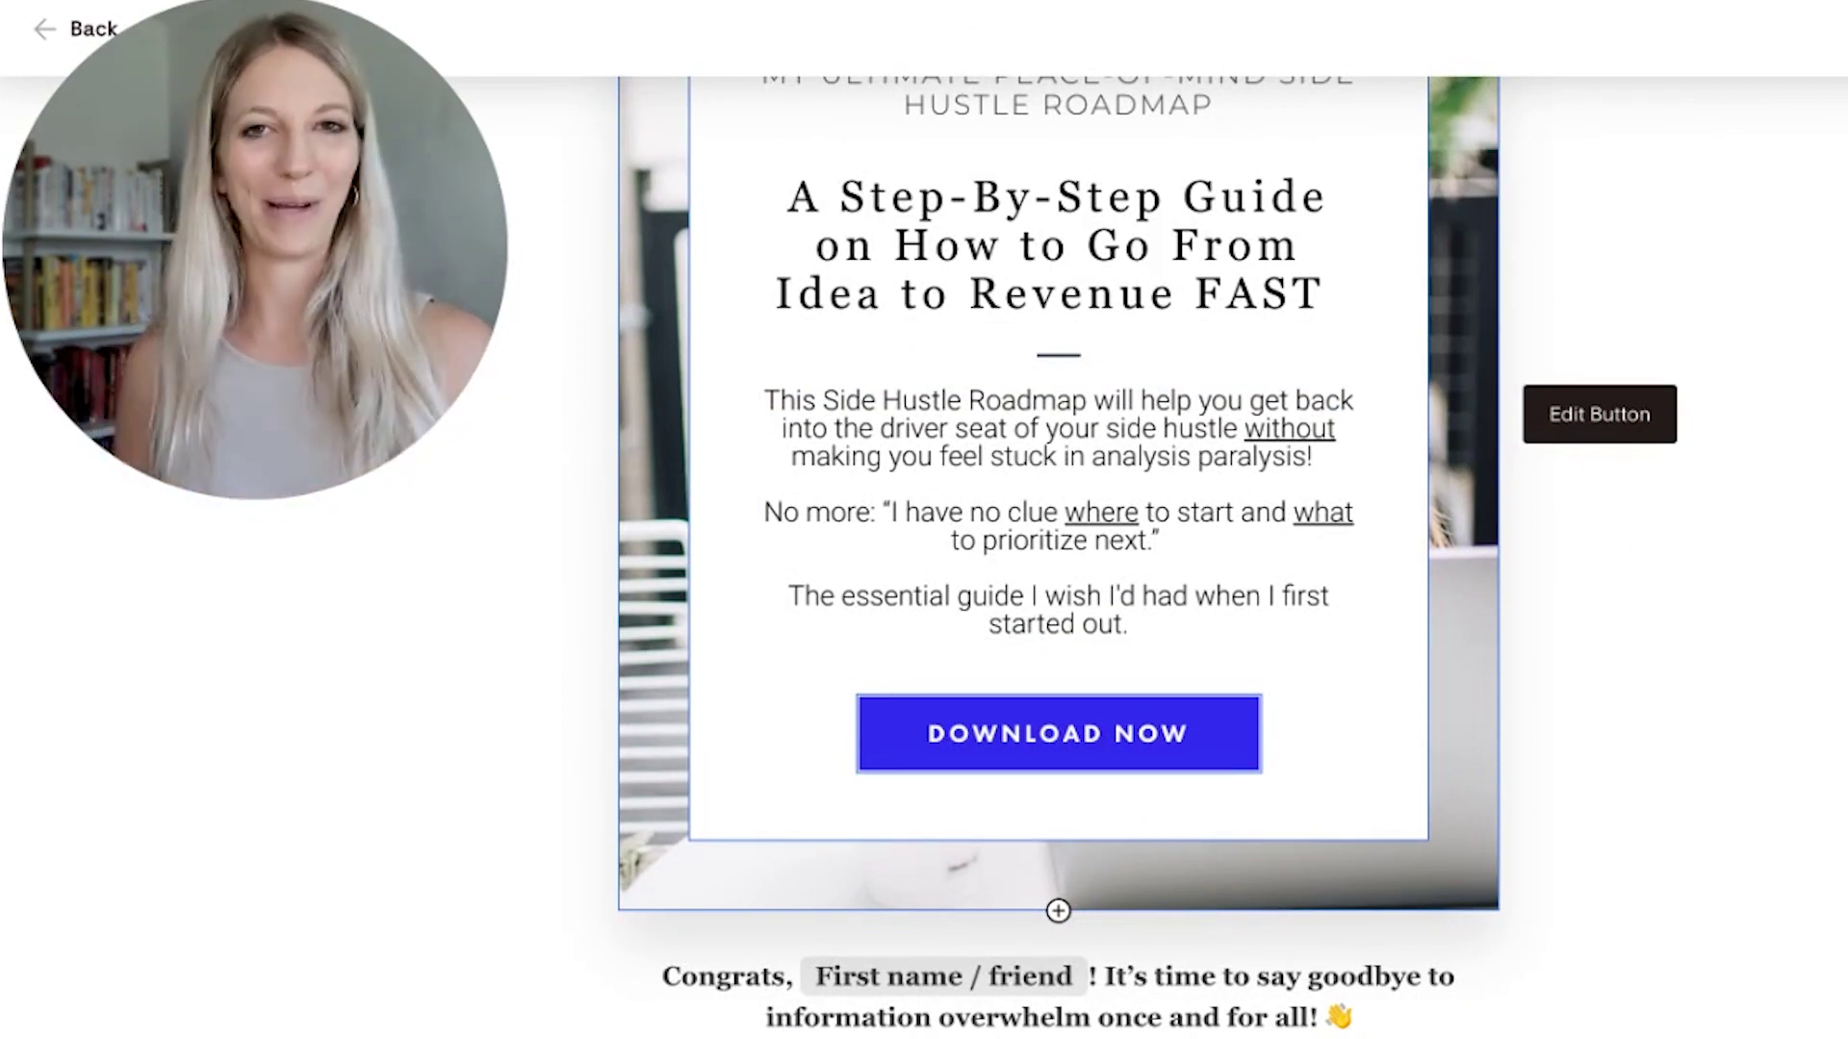
pyautogui.scroll(3, 1058, 558)
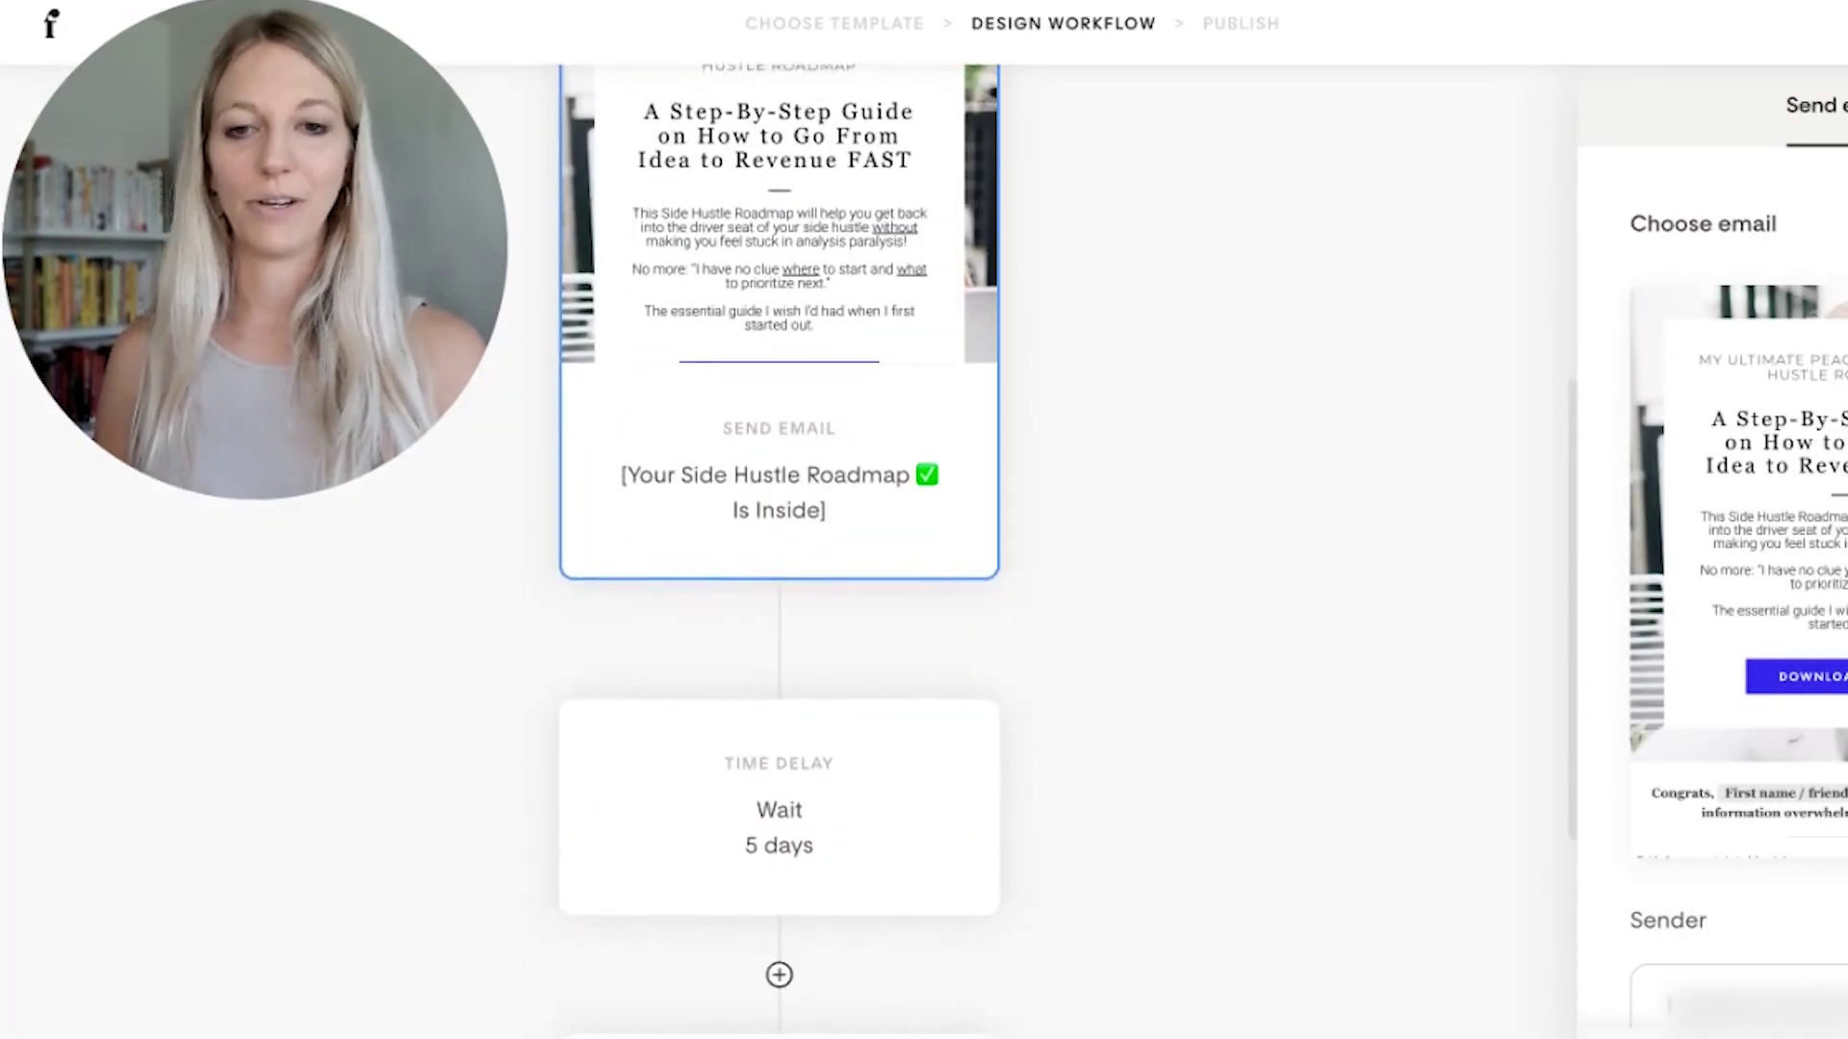
pyautogui.scroll(-3, 693, 915)
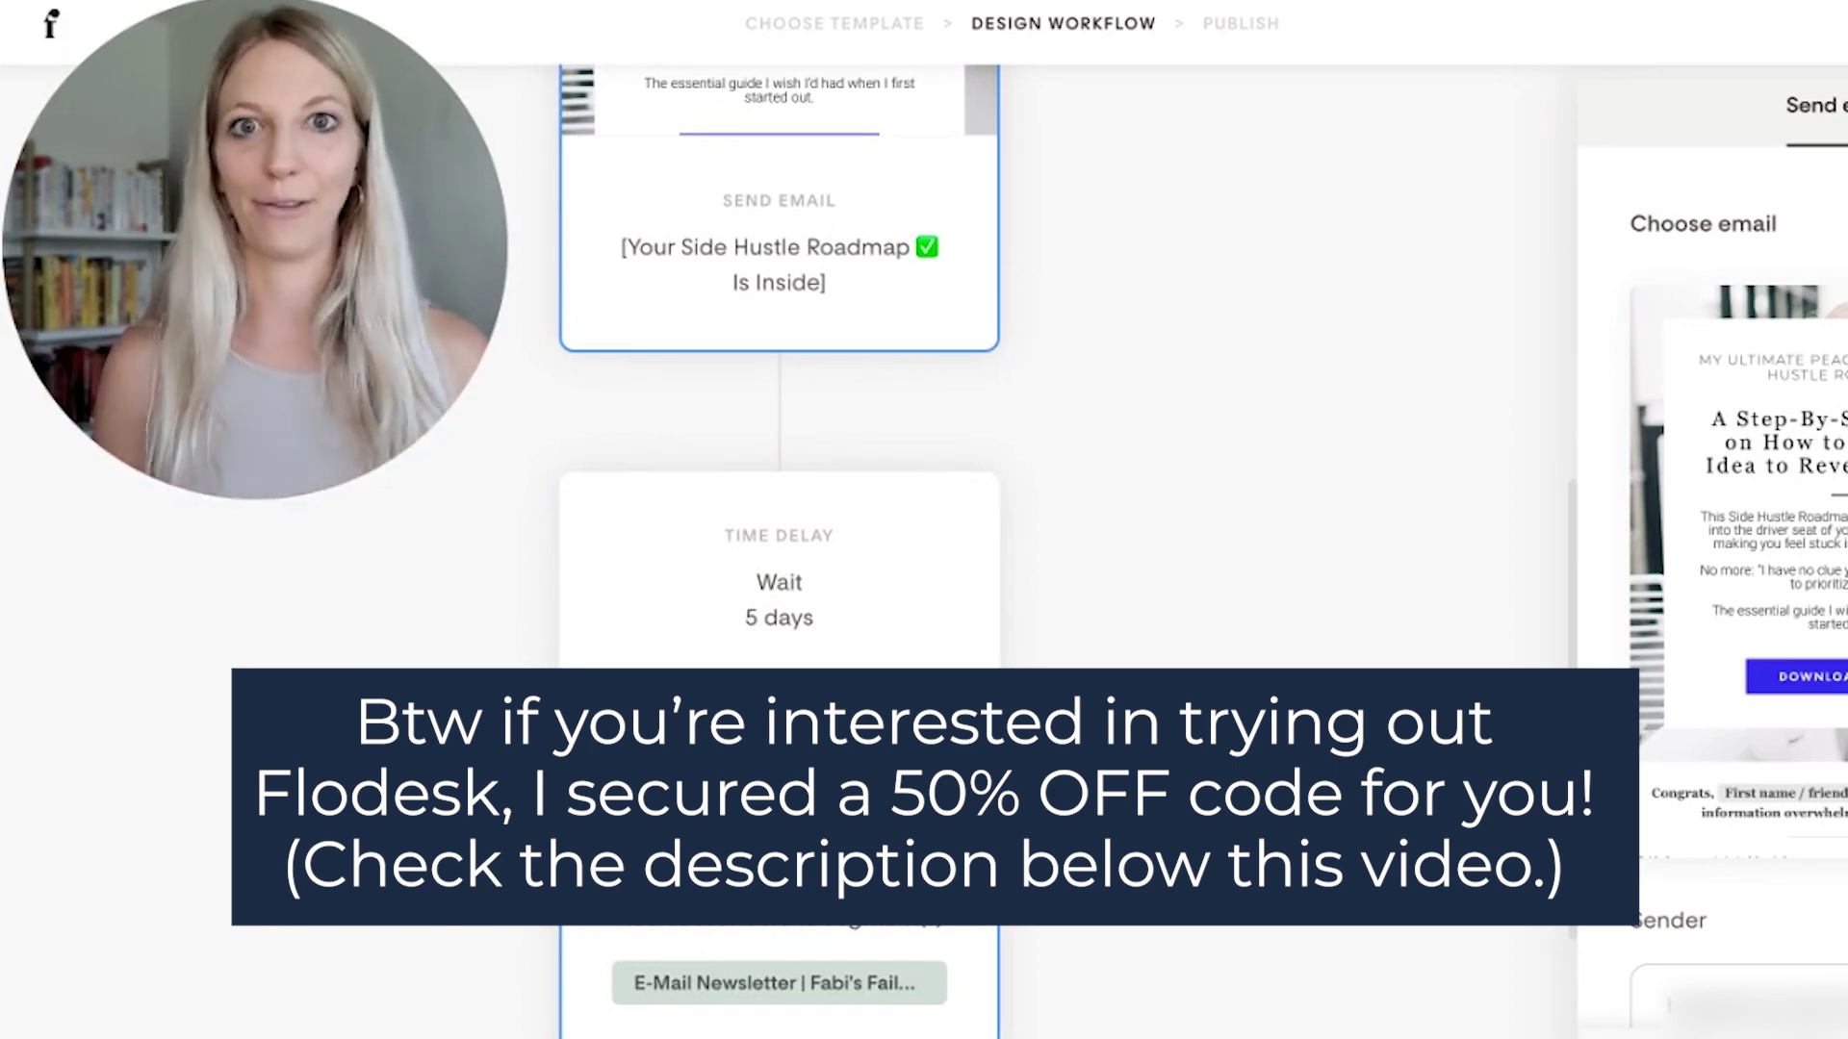
pyautogui.scroll(4, 883, 607)
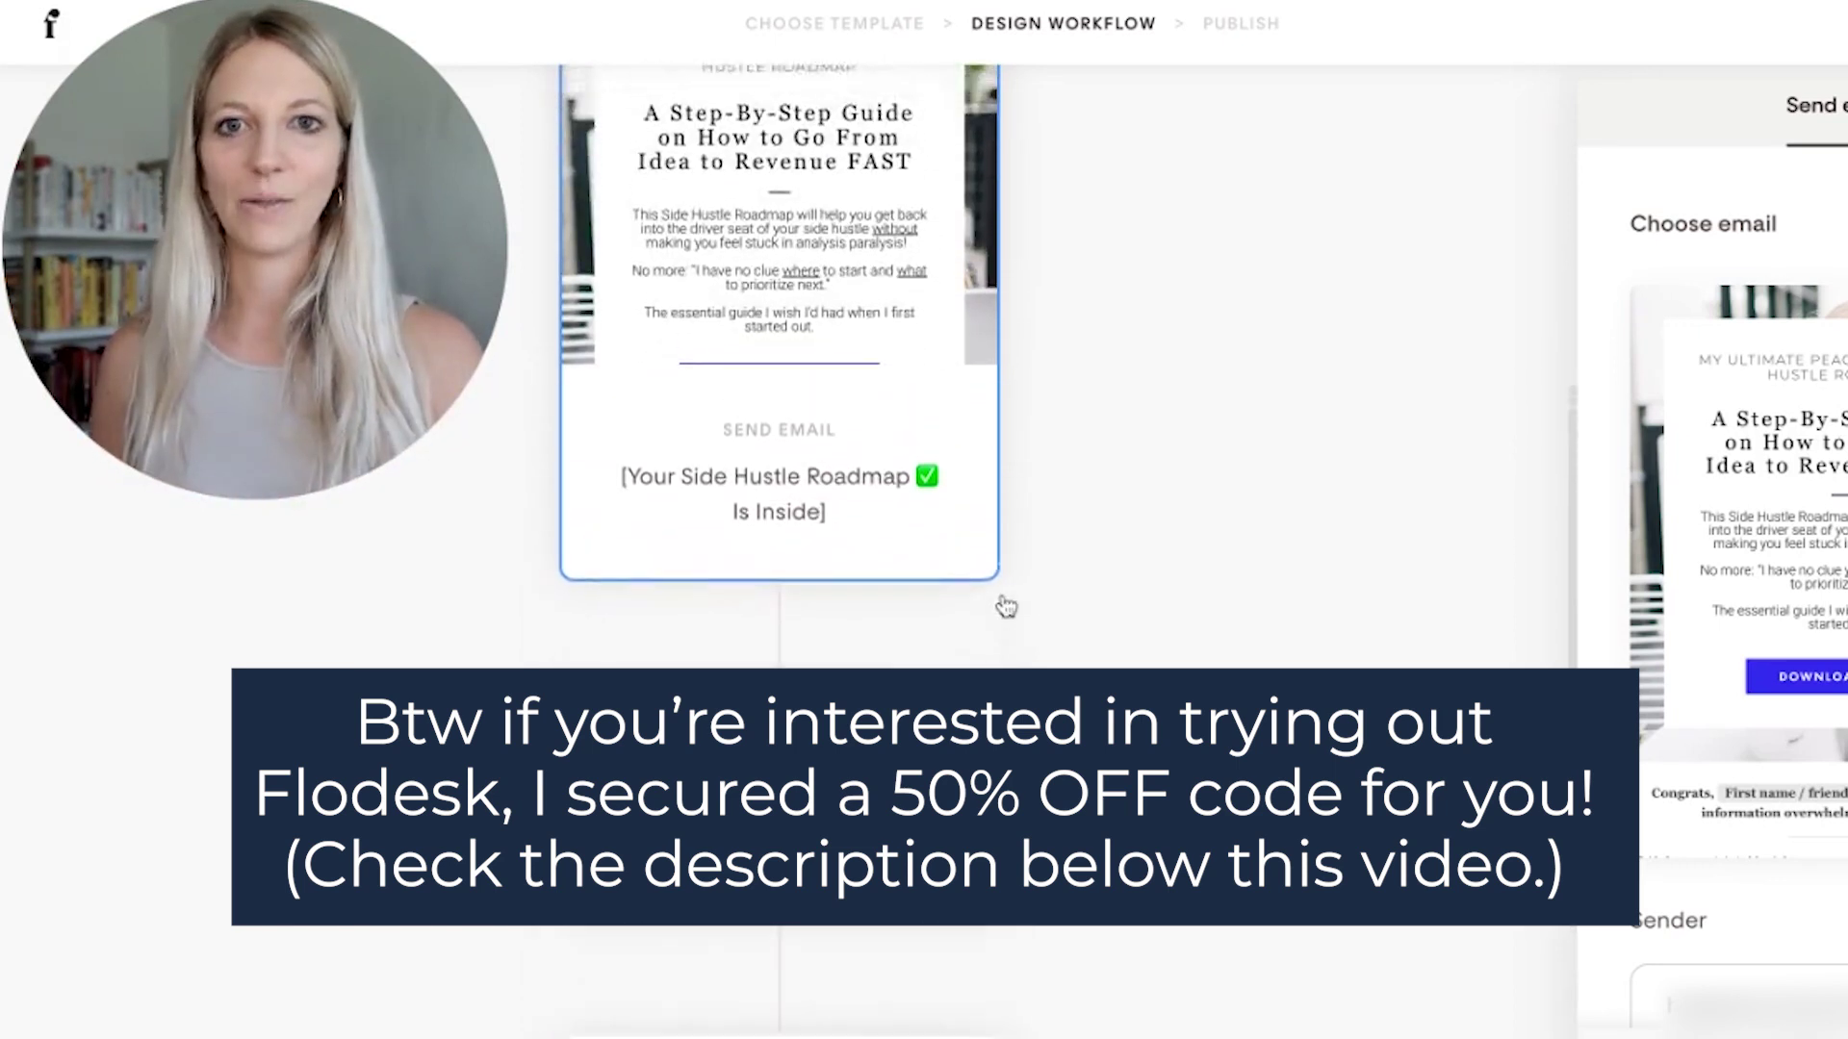
pyautogui.scroll(3, 1006, 606)
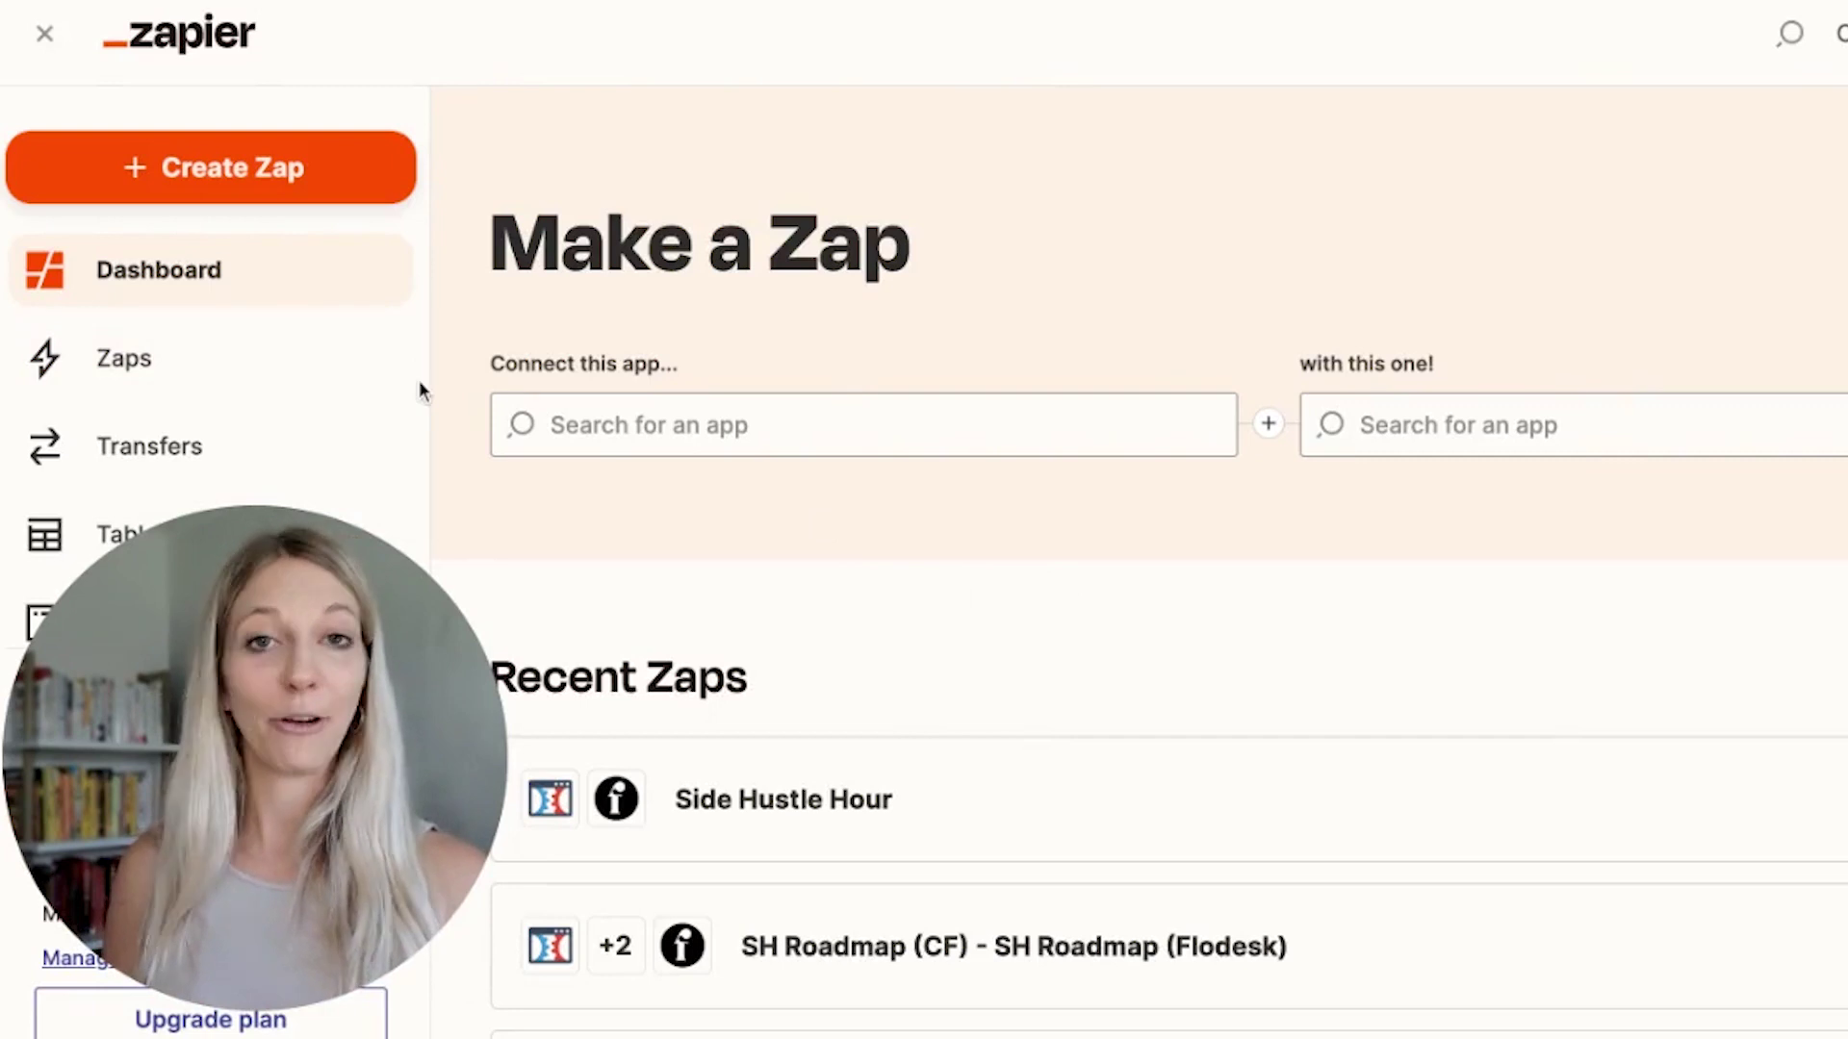
# Step: Create a new Zap and pick Stripe as its trigger app from a 'stripe' search
pyautogui.click(212, 168)
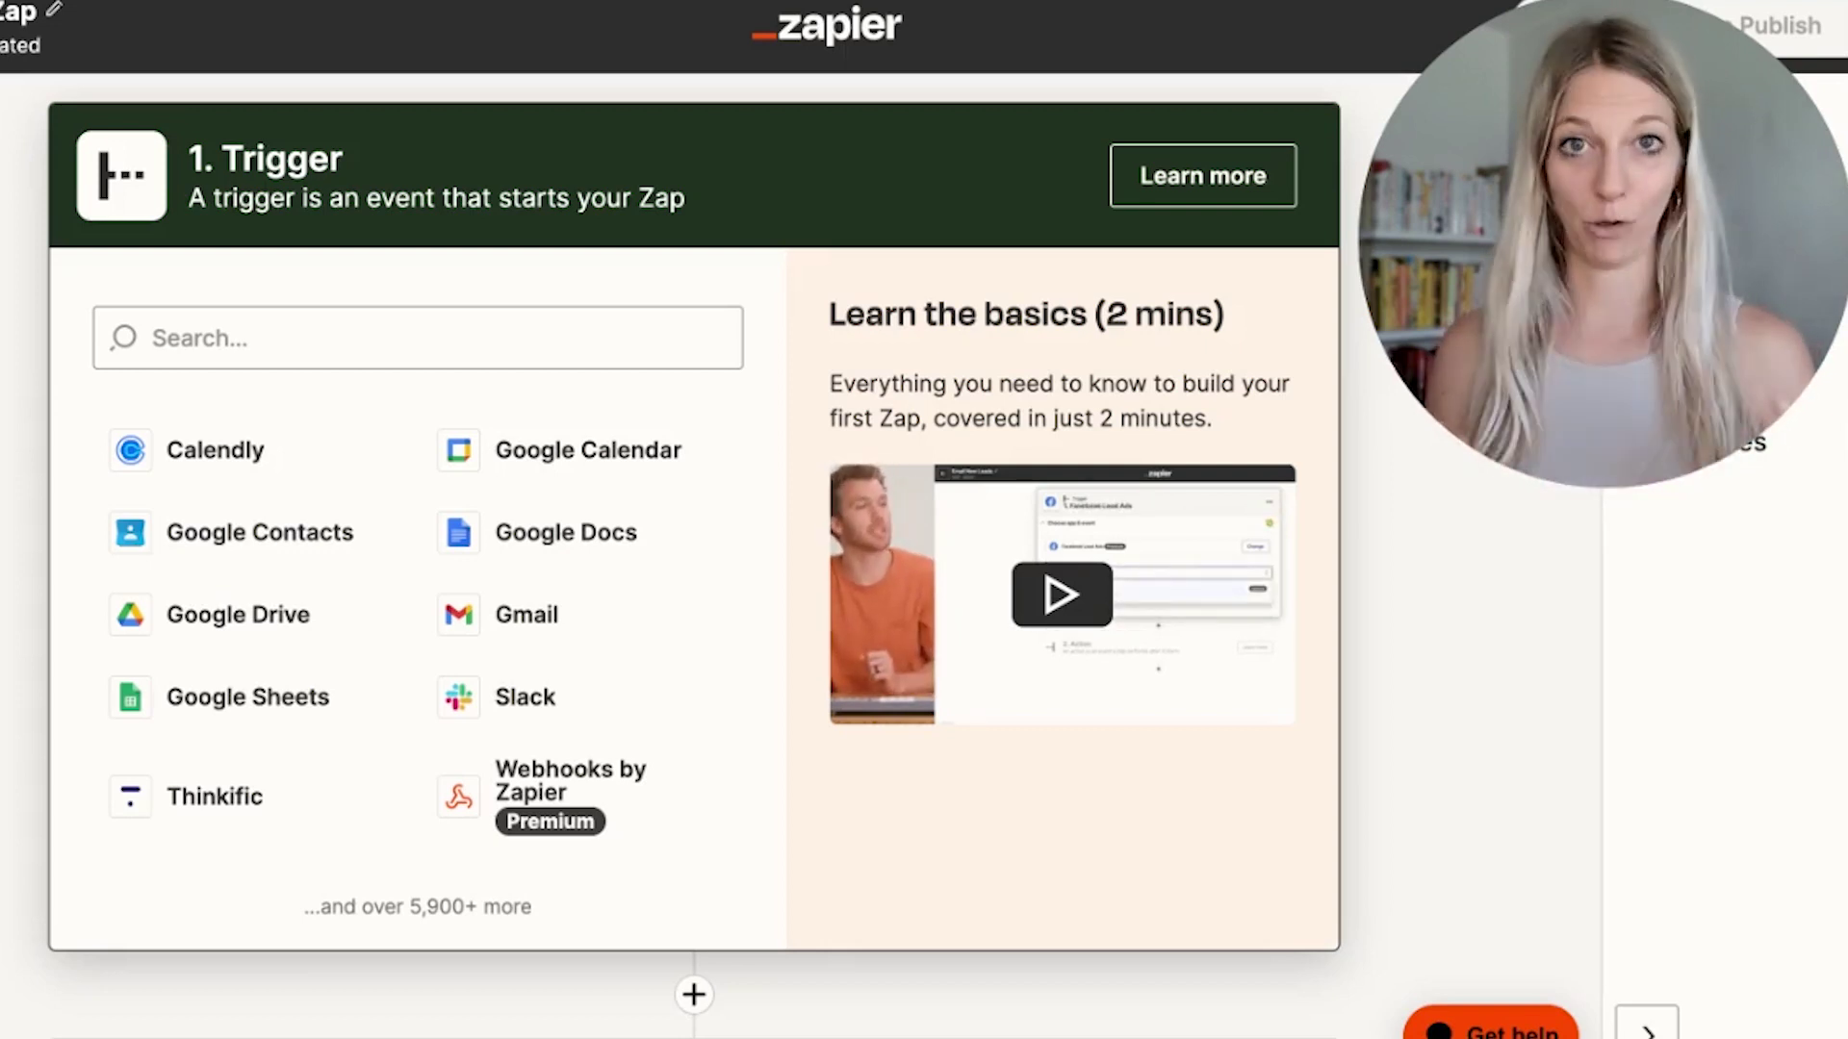
pyautogui.click(474, 340)
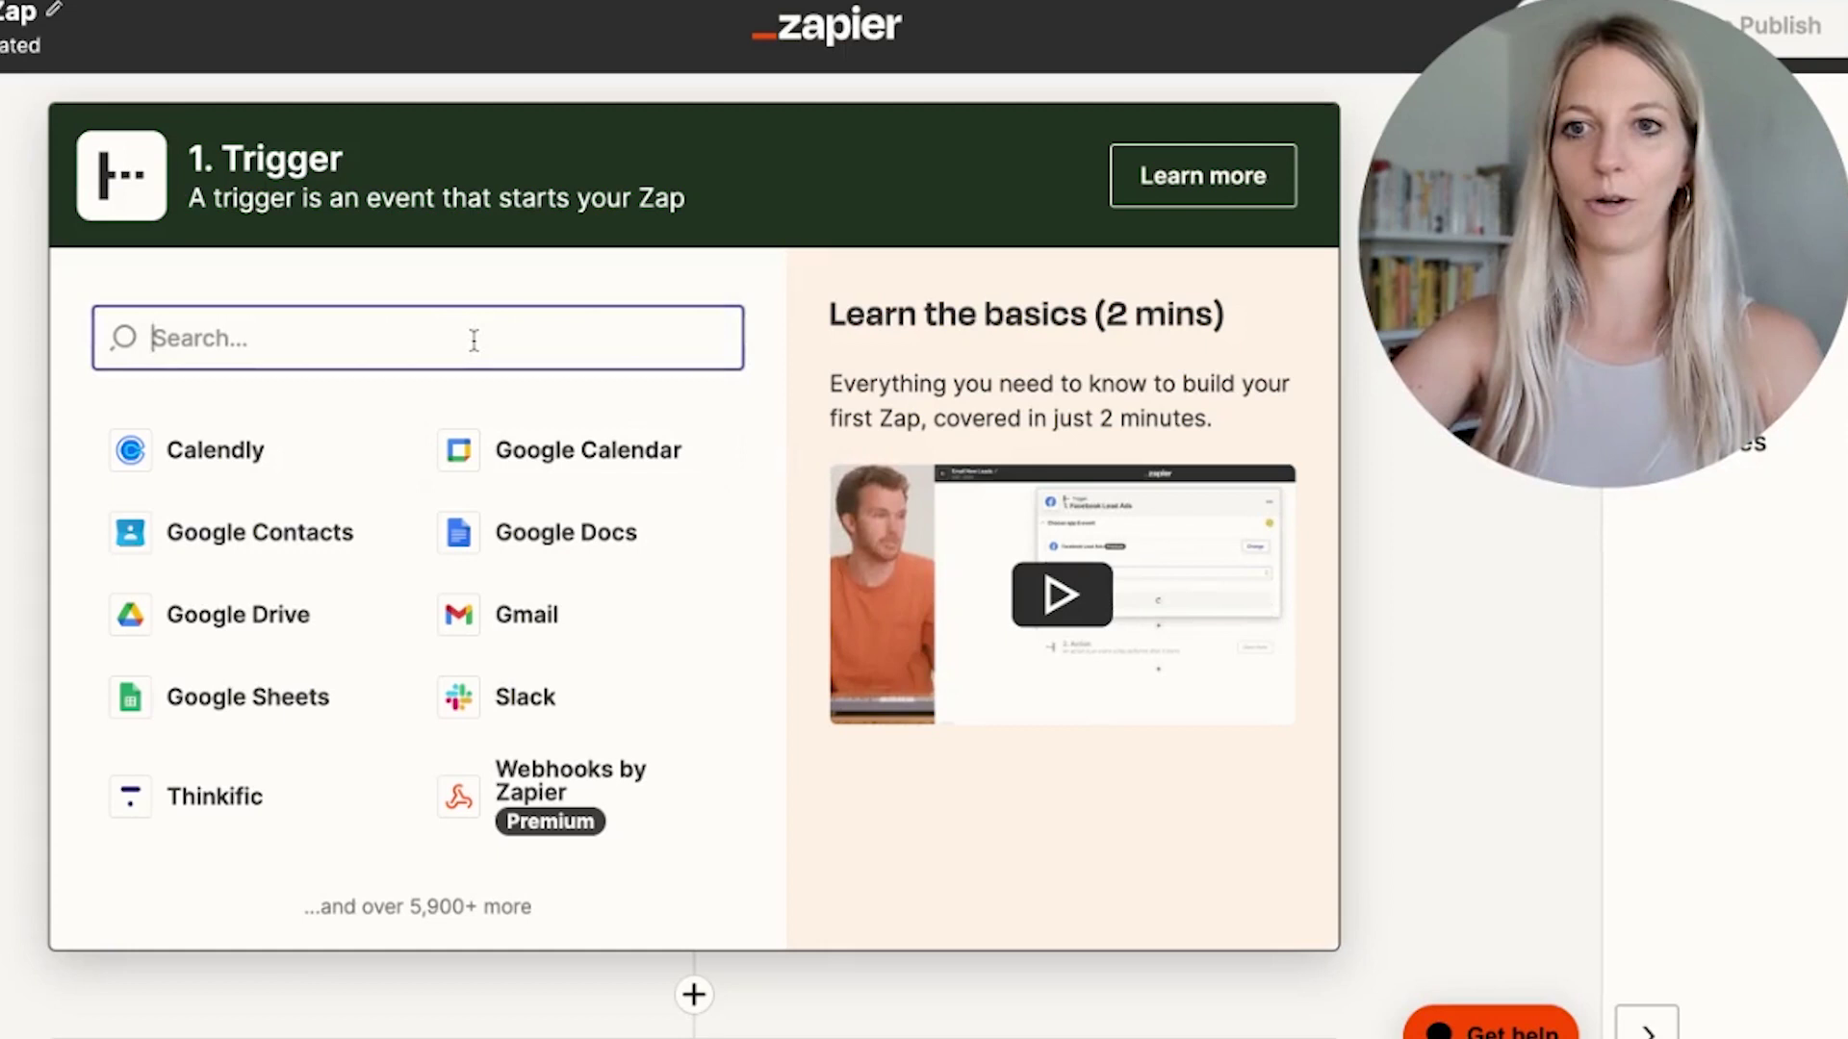
pyautogui.write('stripe')
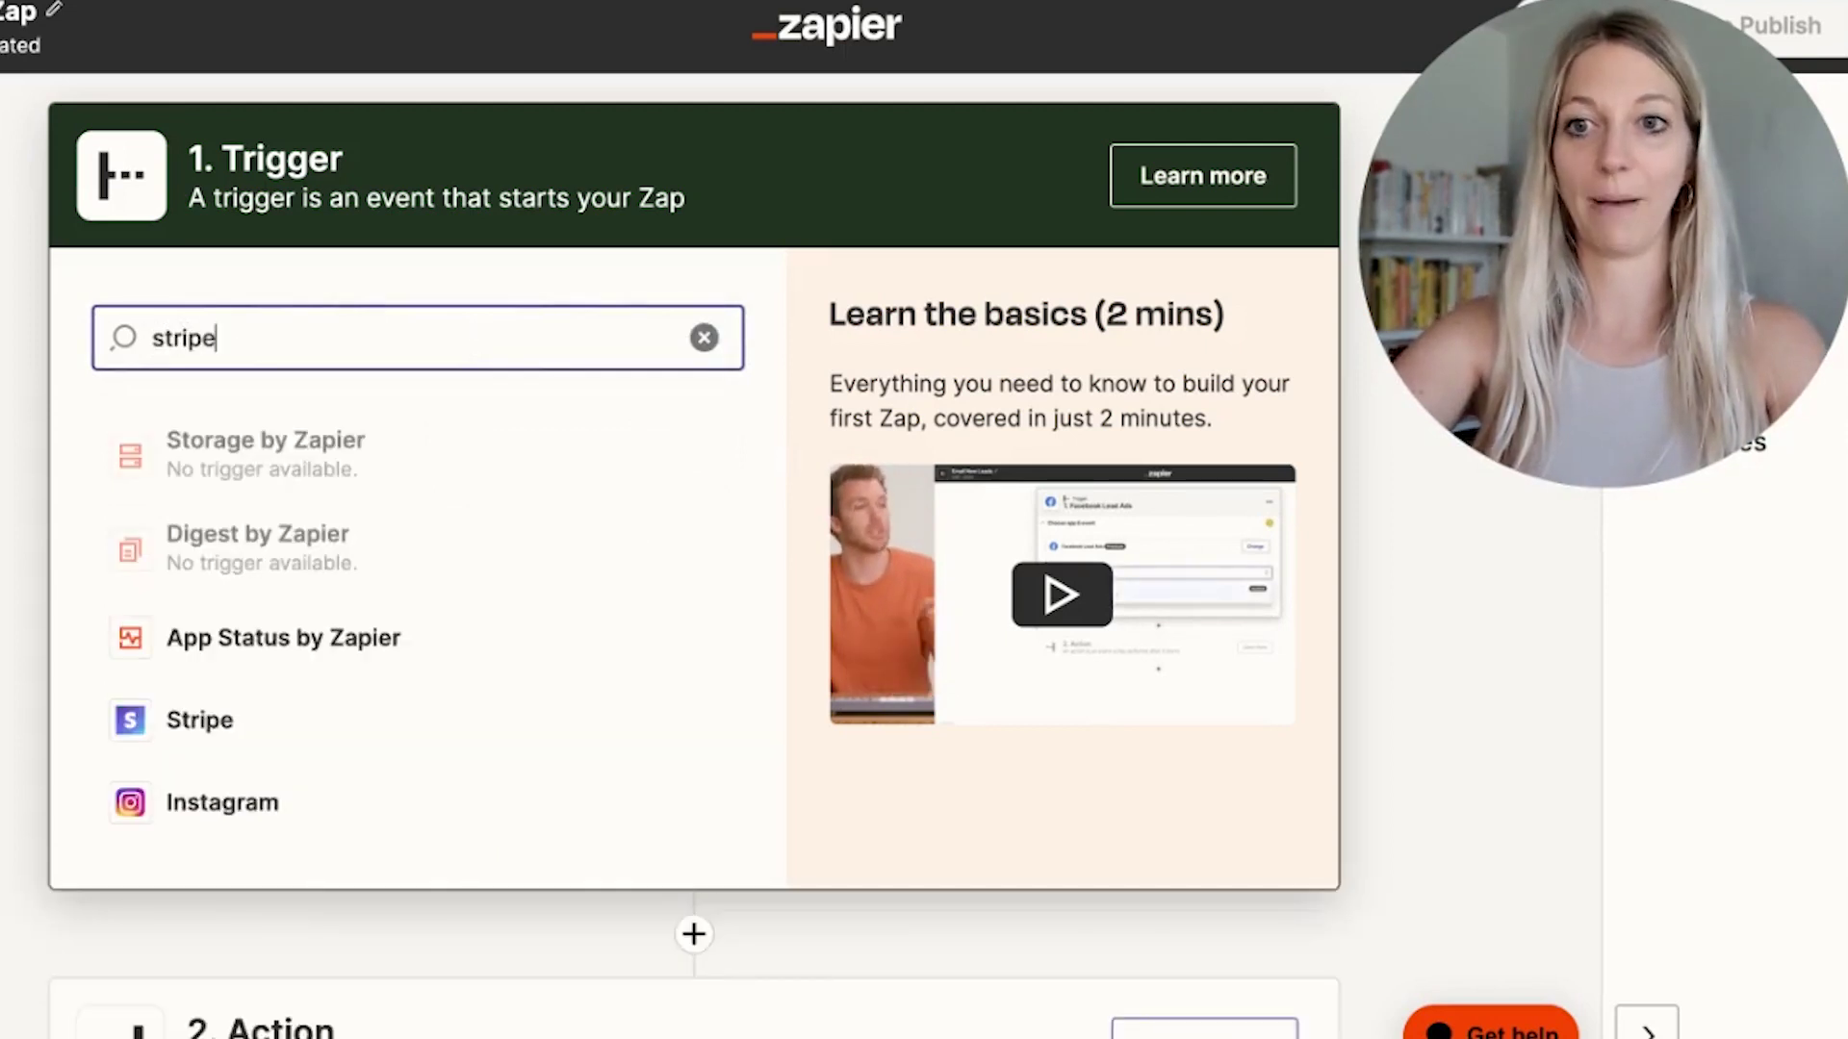
pyautogui.click(339, 463)
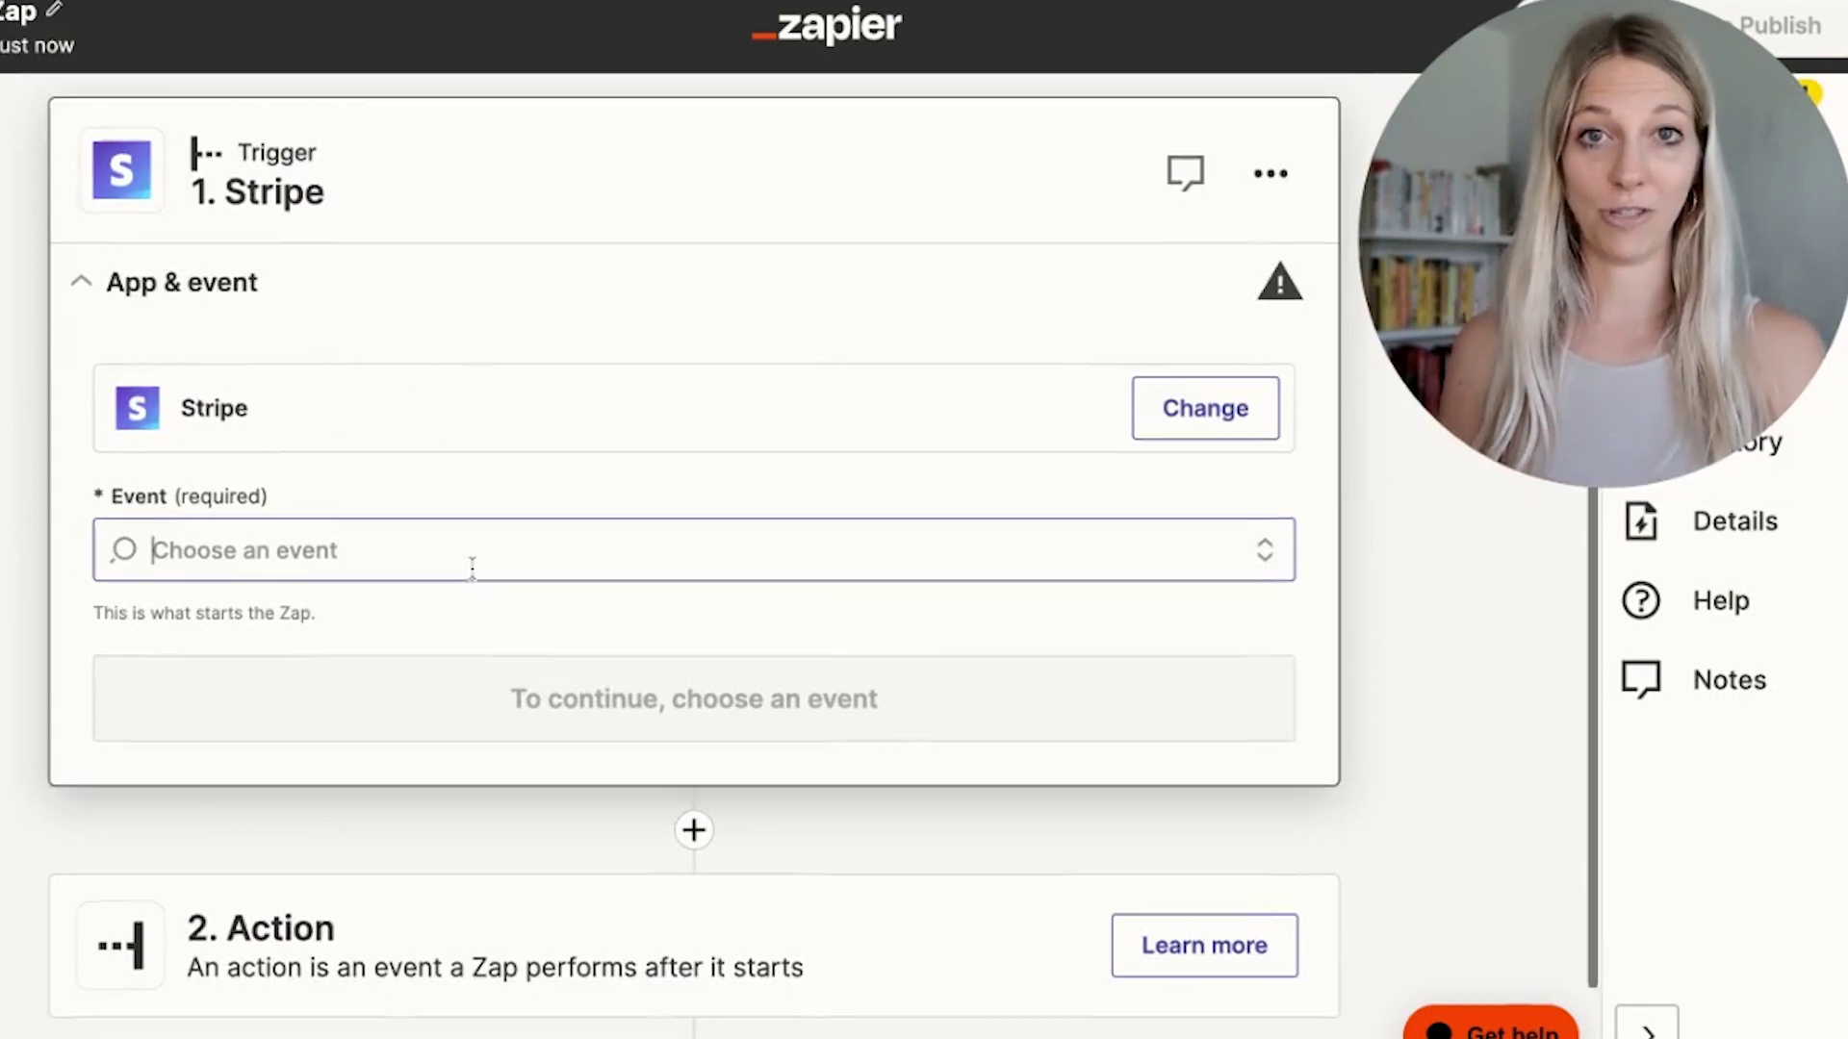
# Step: Set the Stripe trigger event to New Payment and confirm the connected Stripe account
pyautogui.click(471, 568)
pyautogui.scroll(-5, 463, 706)
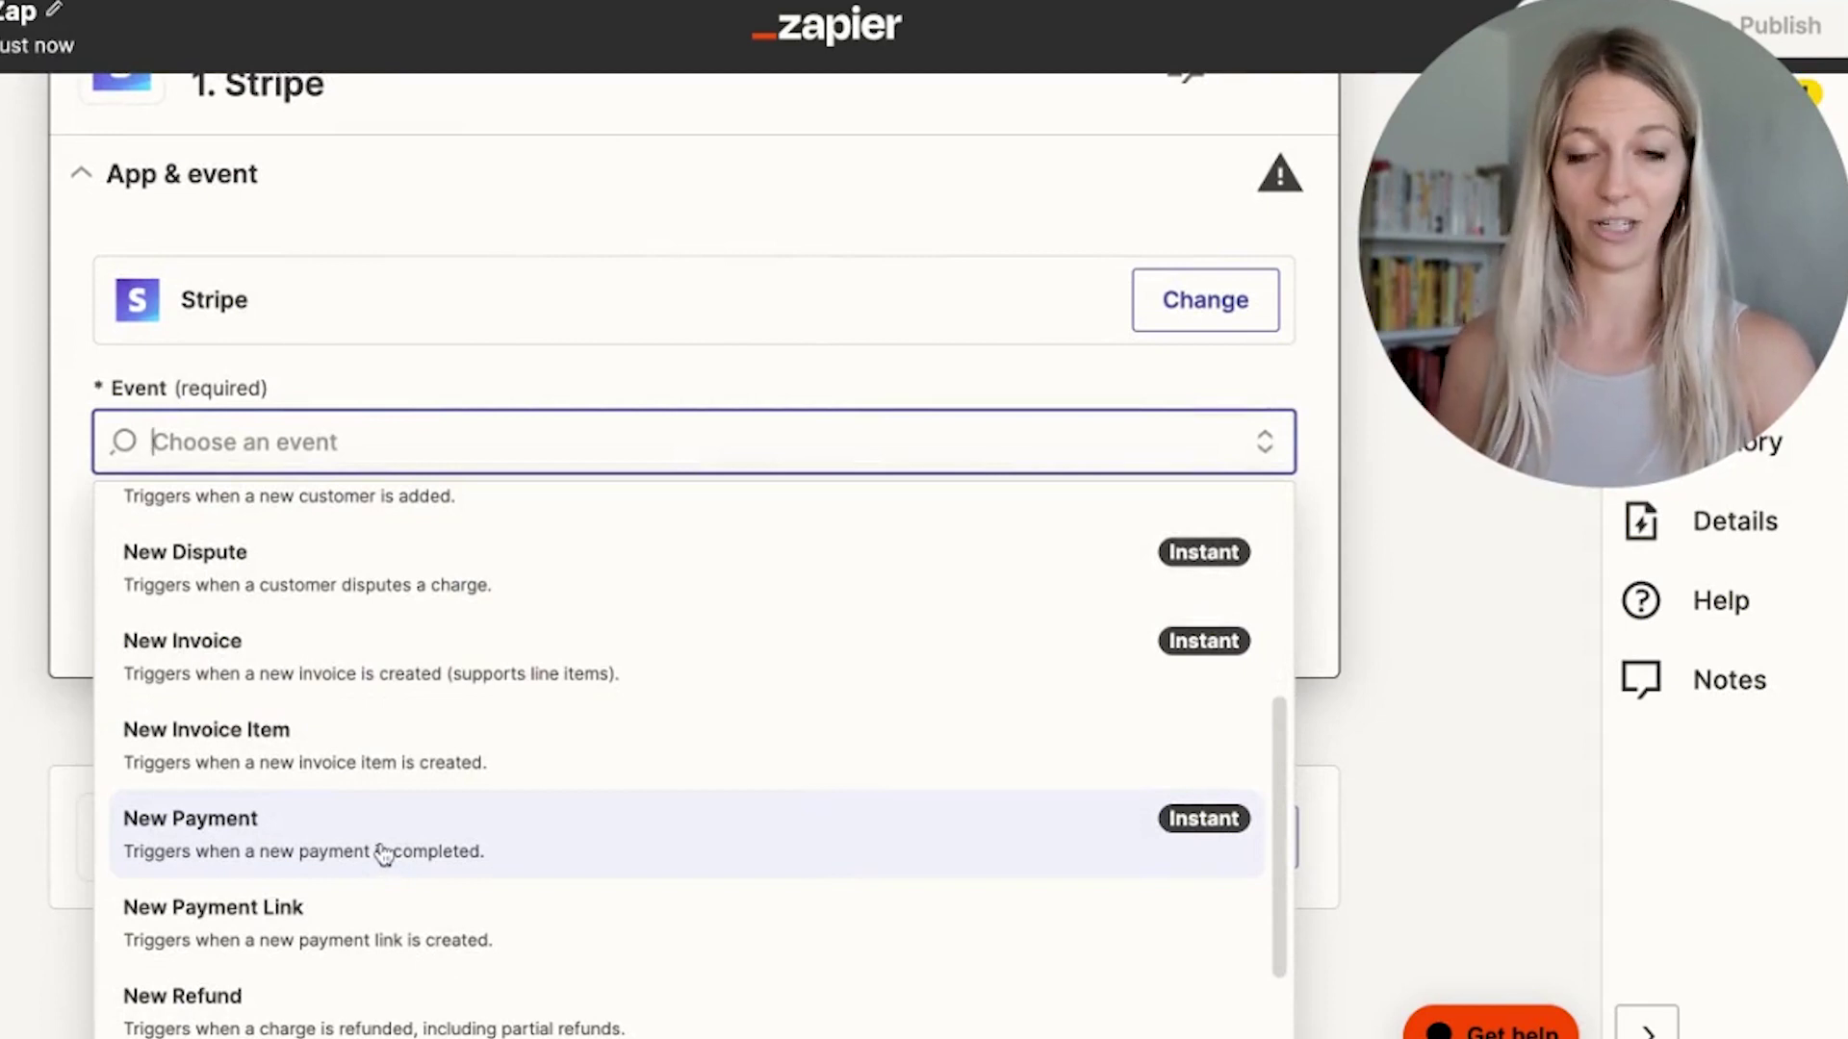
pyautogui.click(383, 852)
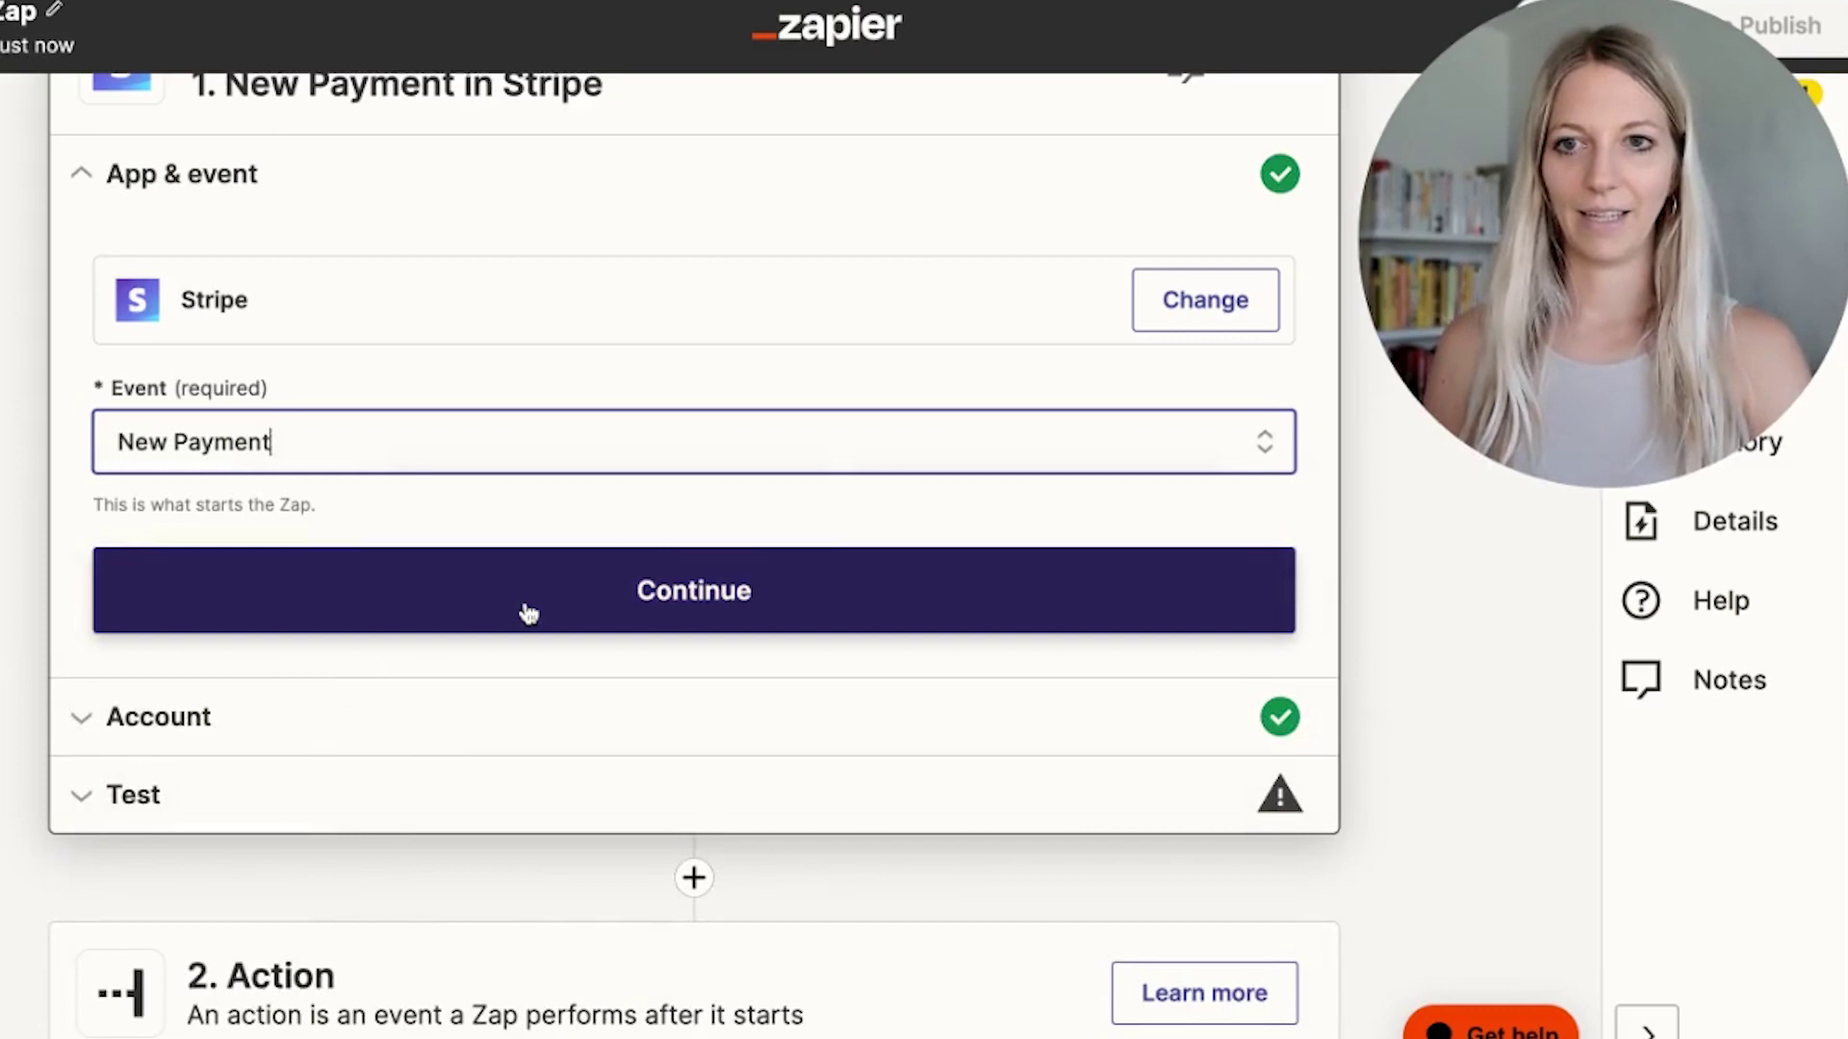
pyautogui.click(525, 609)
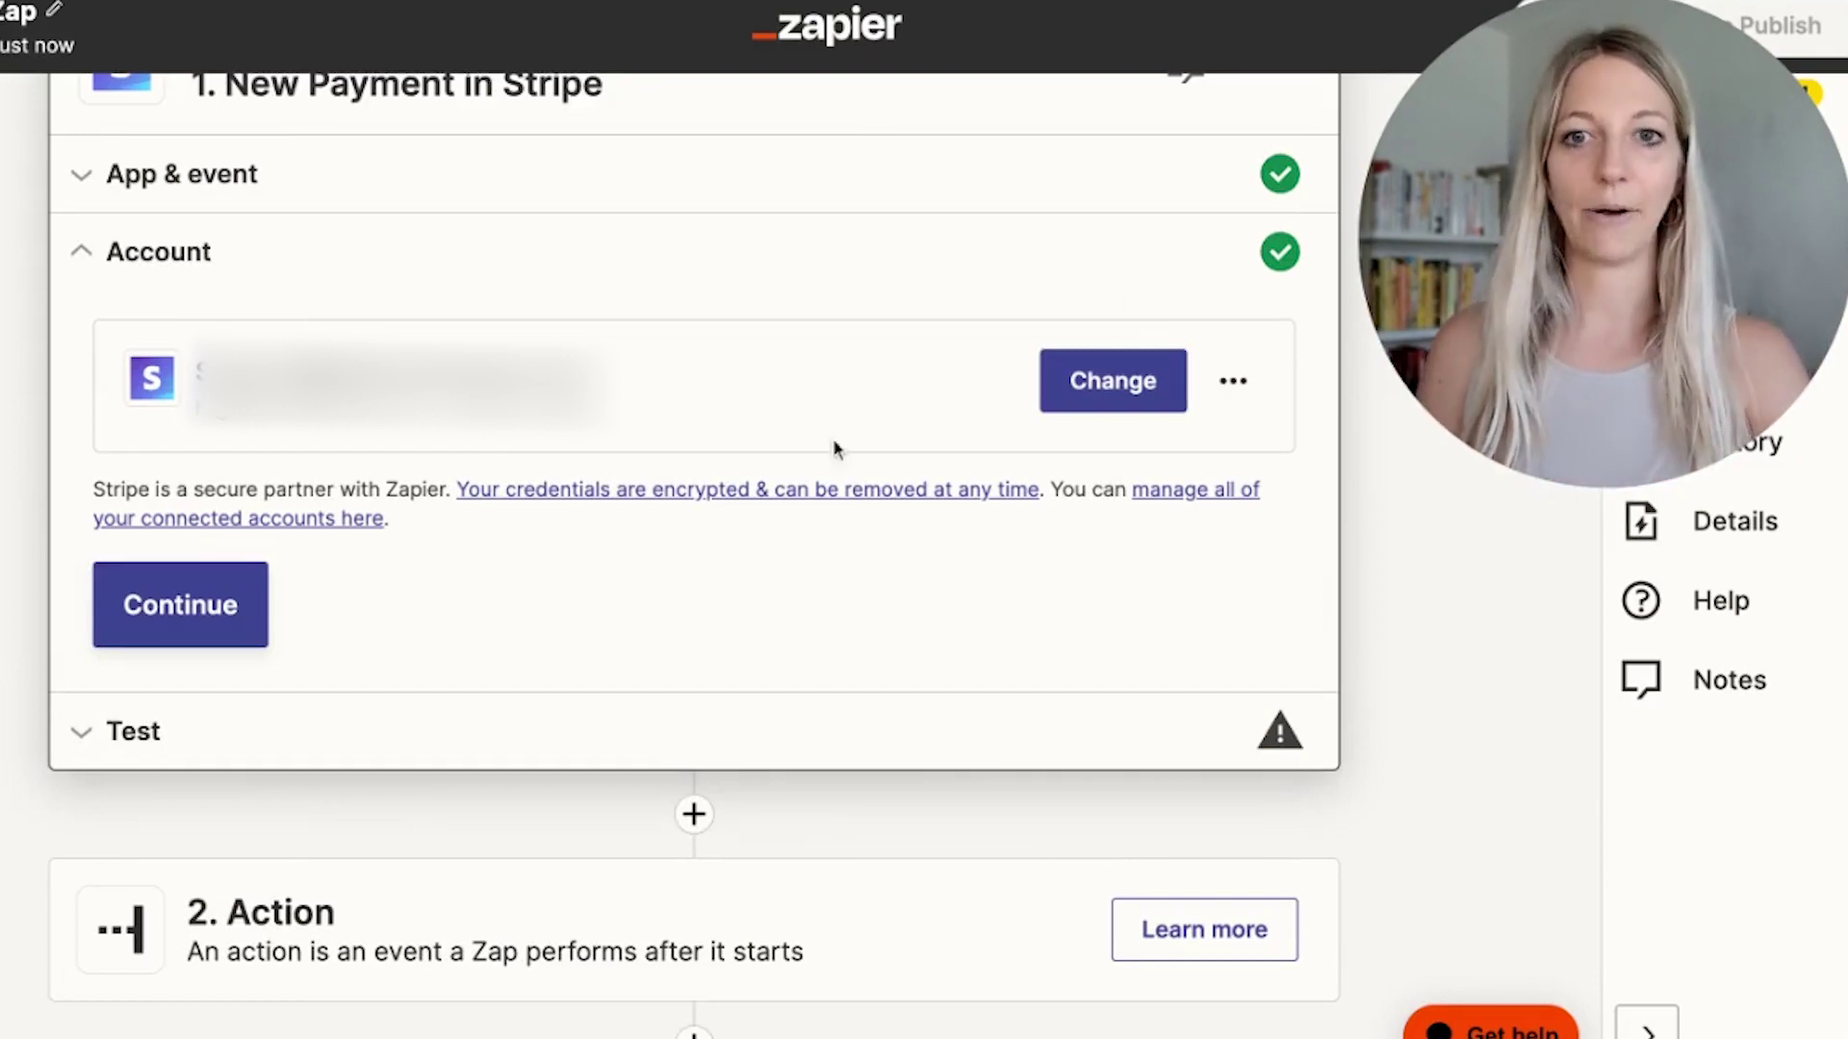
pyautogui.click(200, 610)
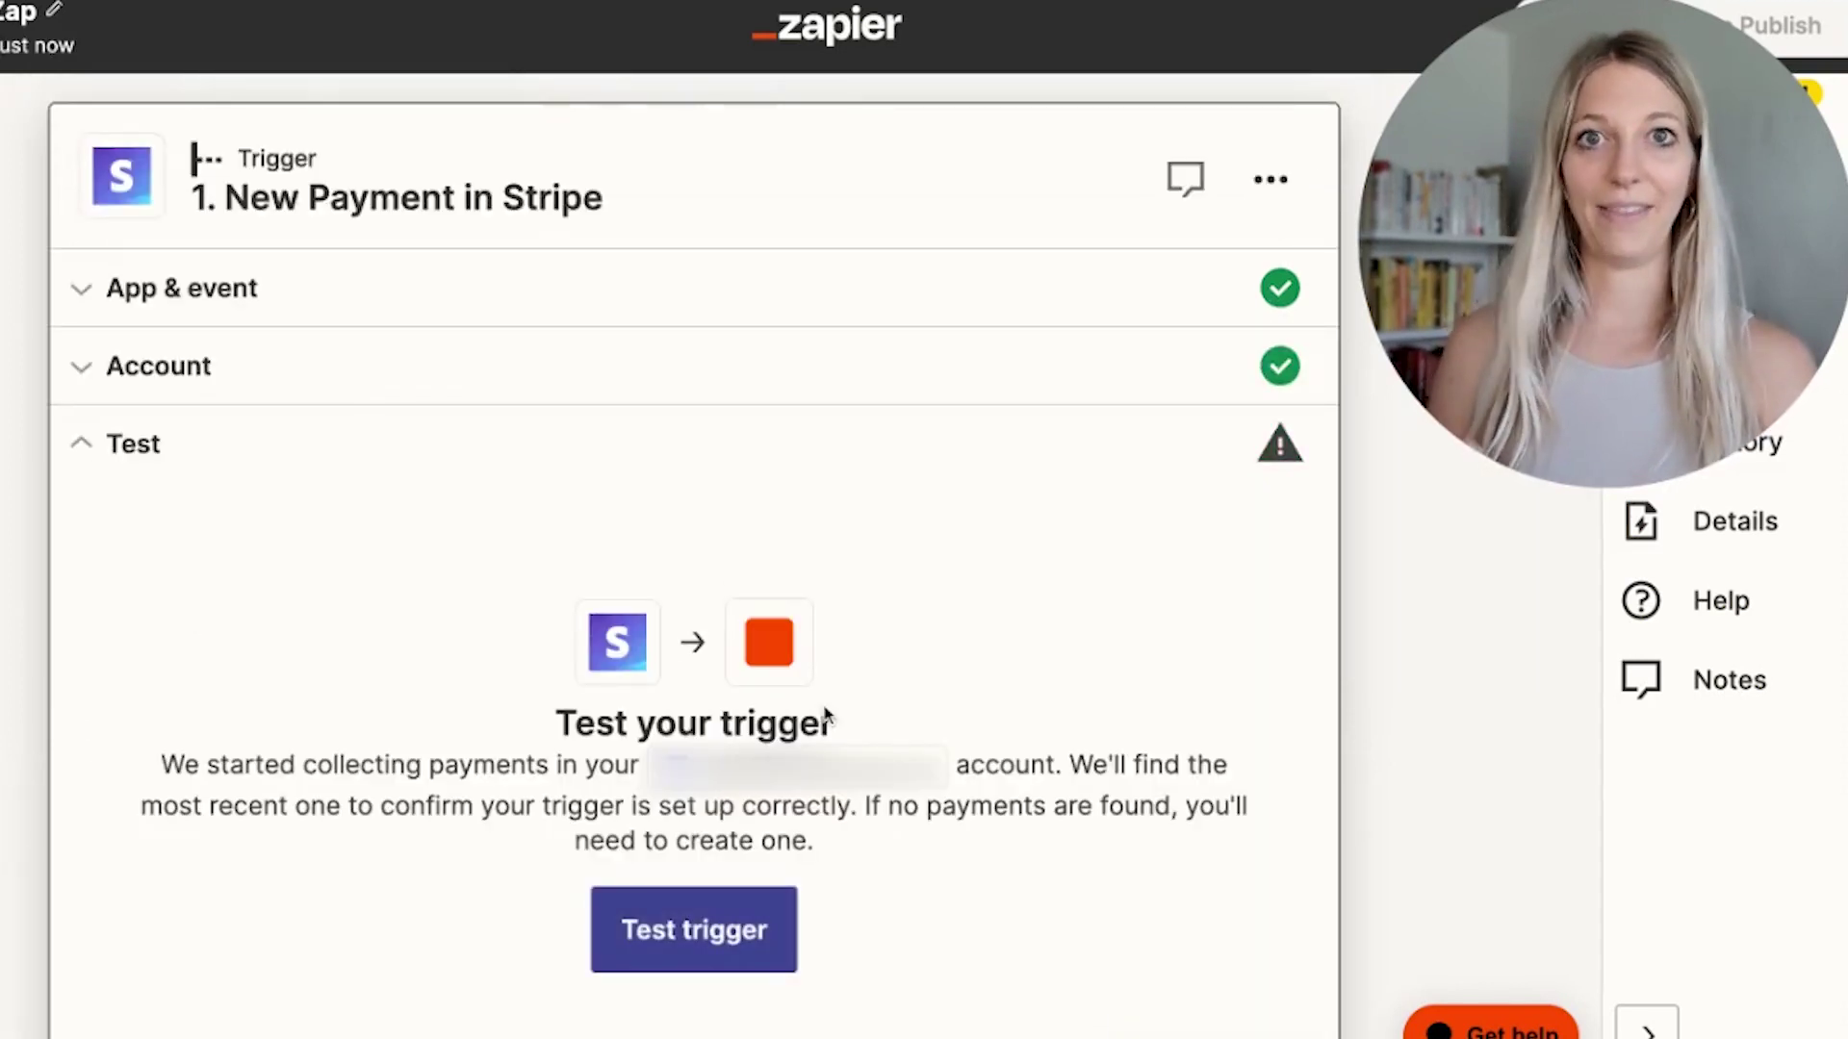
# Step: Test the Stripe trigger and continue with Payment C as the sample record
pyautogui.click(679, 931)
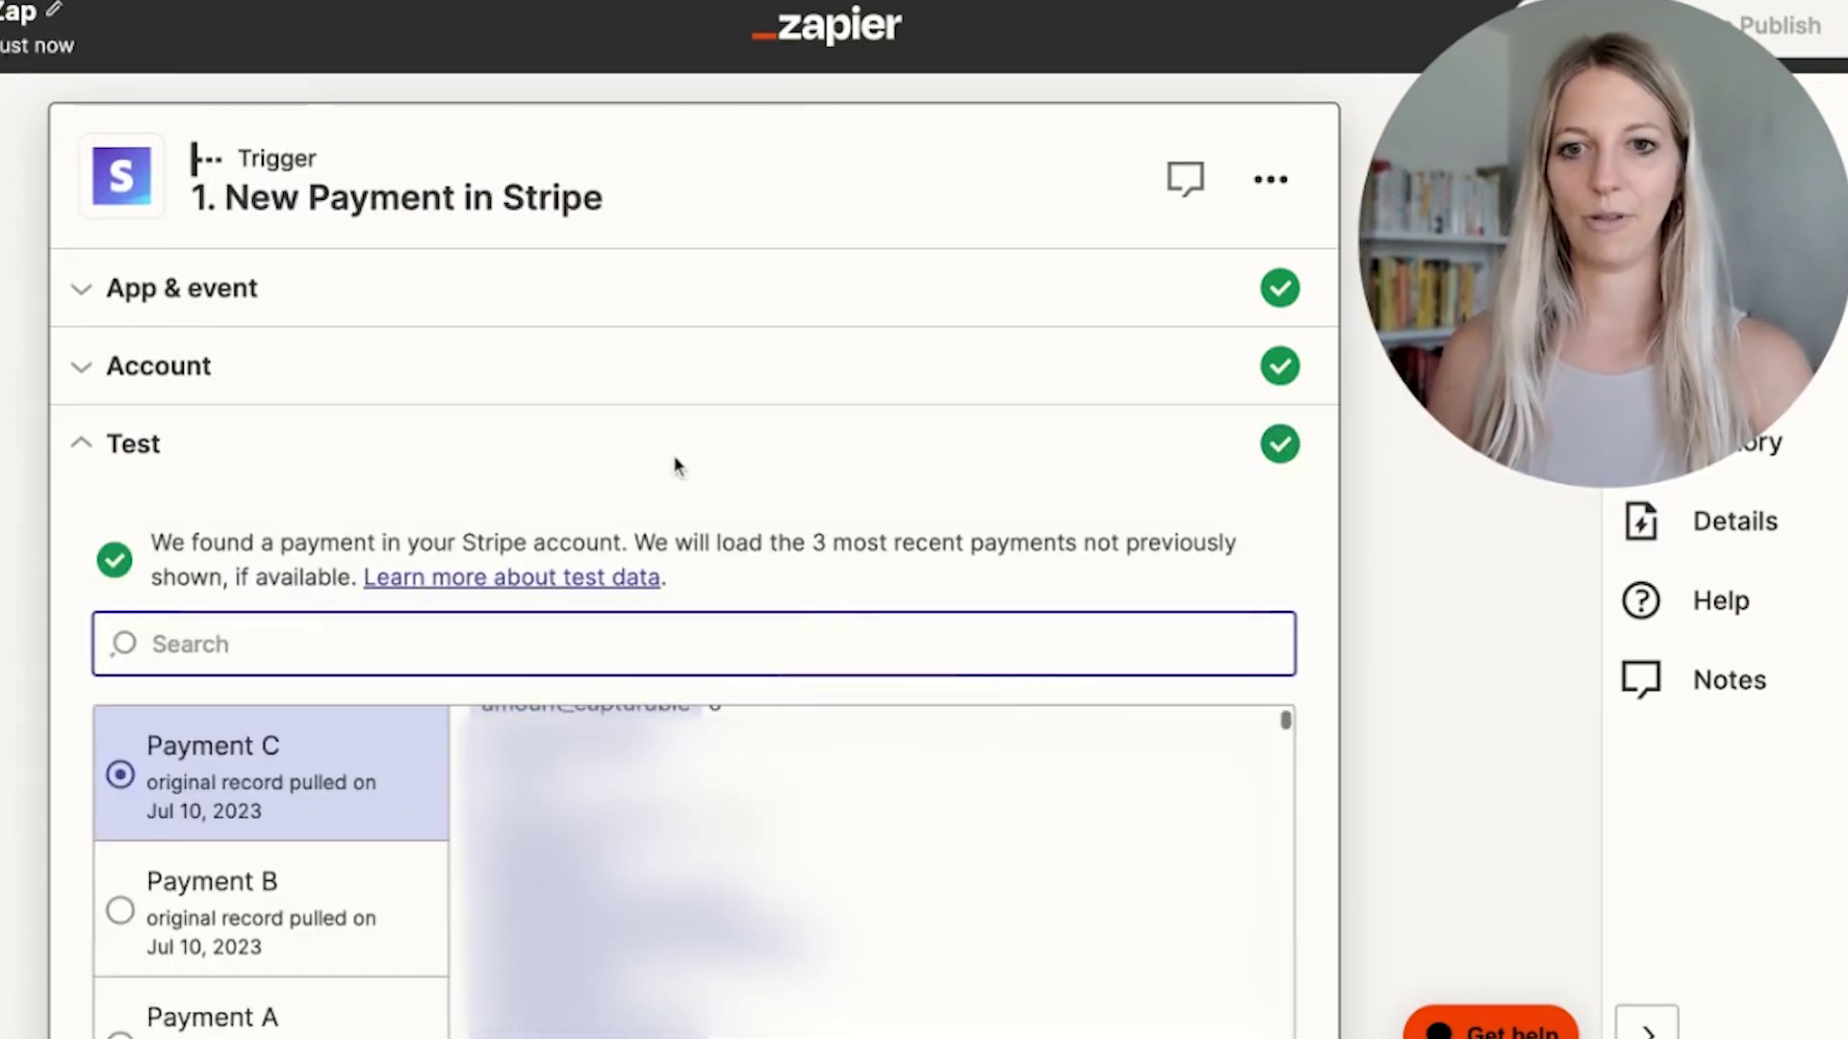
pyautogui.scroll(-3, 676, 465)
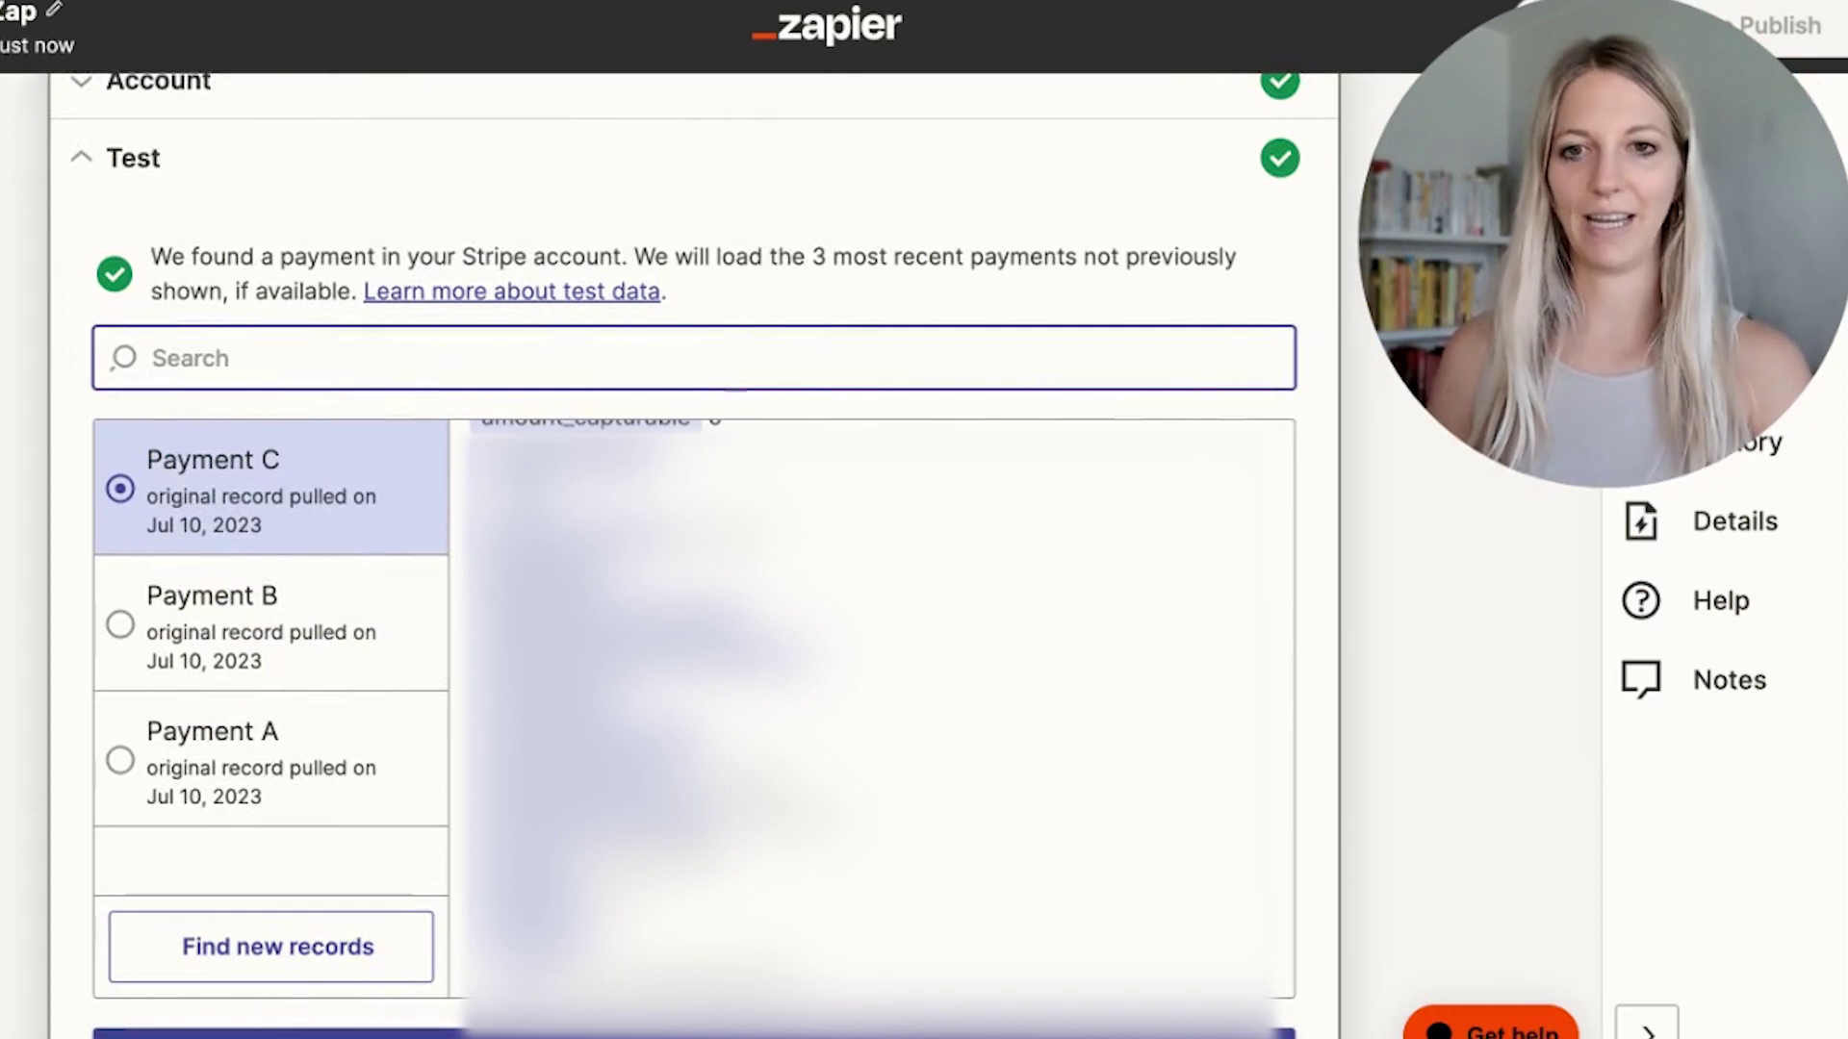
pyautogui.scroll(-3, 871, 707)
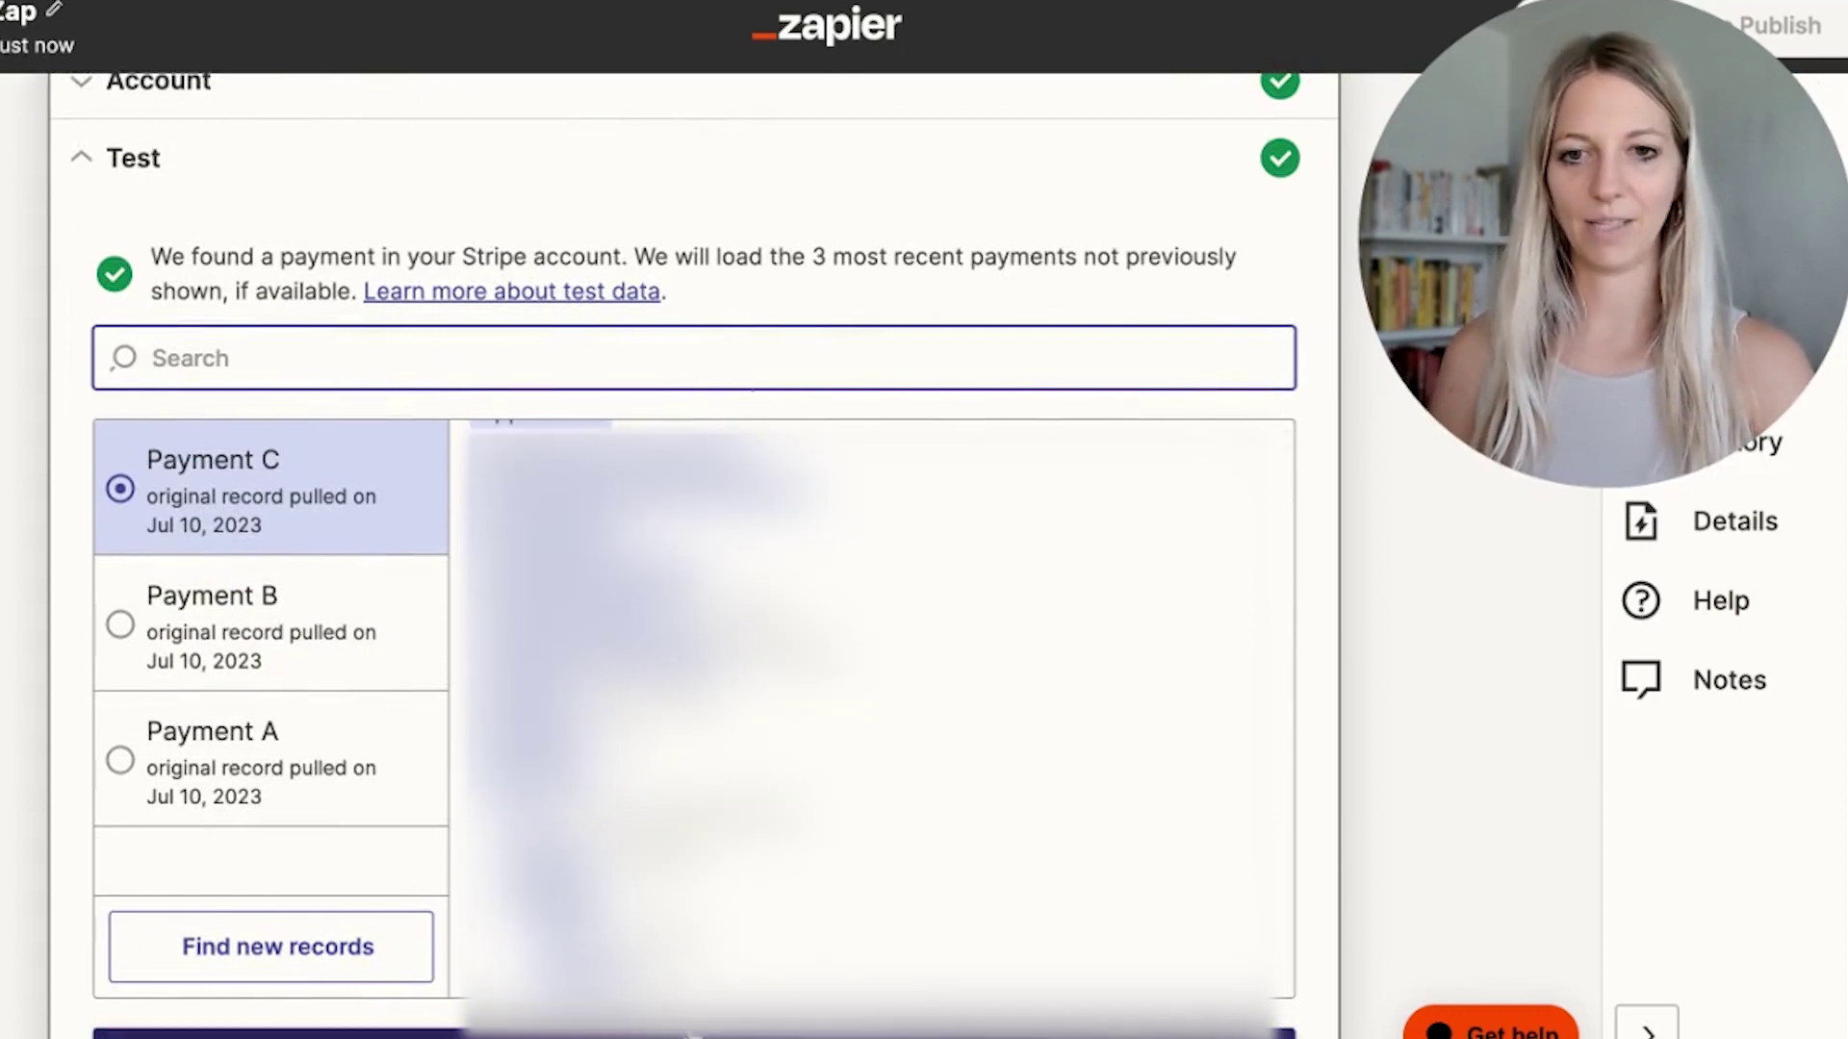
pyautogui.scroll(-2, 1441, 924)
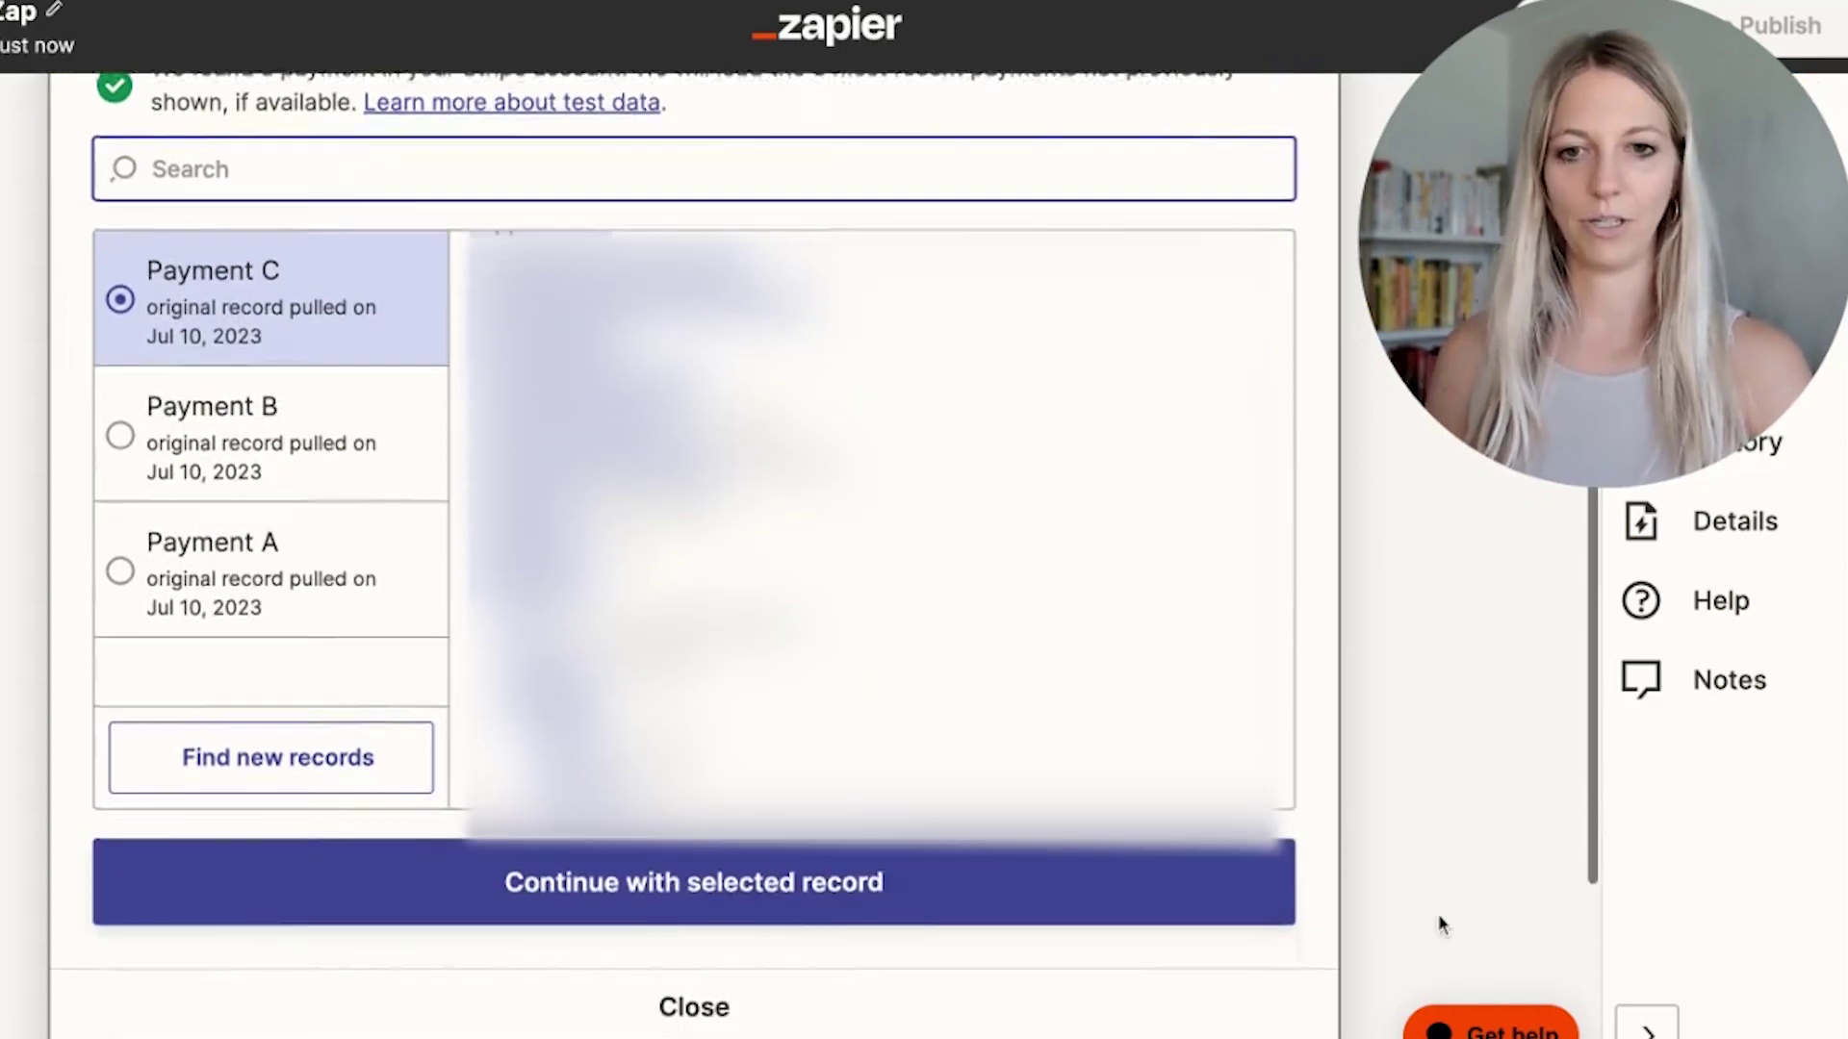
pyautogui.click(935, 871)
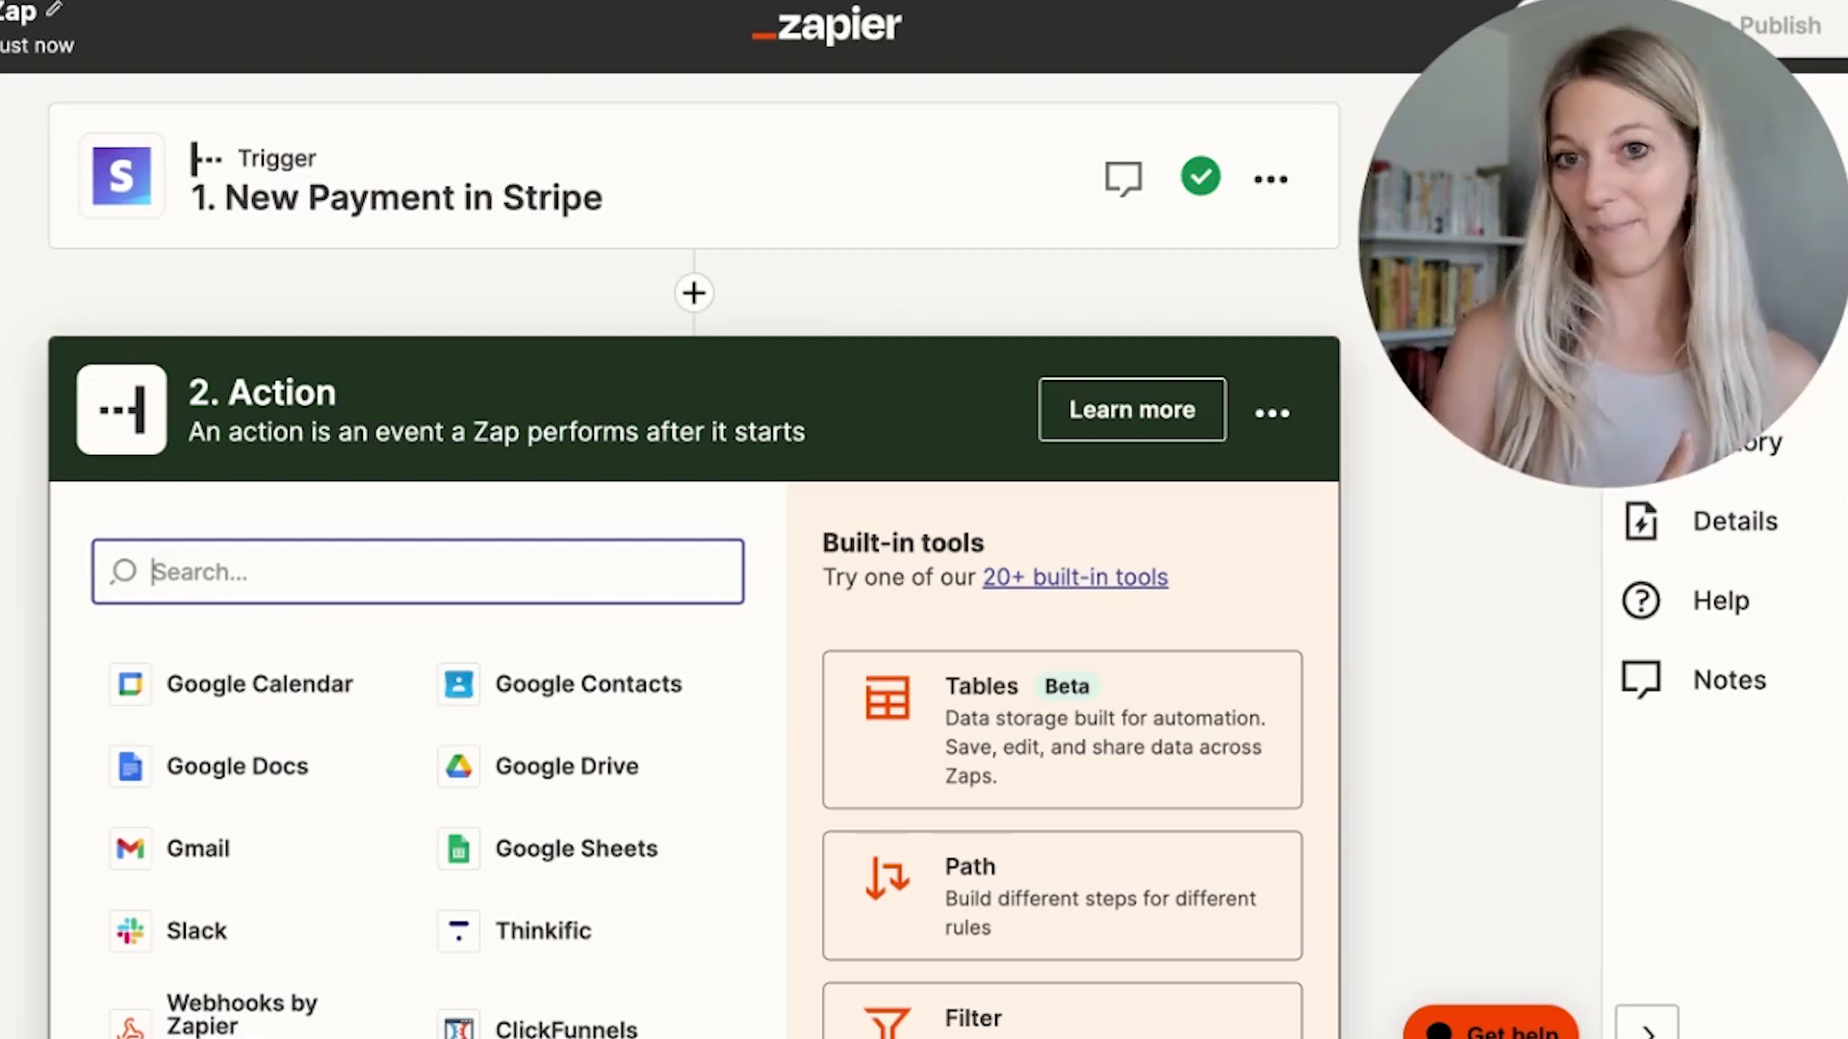
# Step: Insert a new step directly below the Stripe trigger to show the Filter and Format options
pyautogui.click(697, 297)
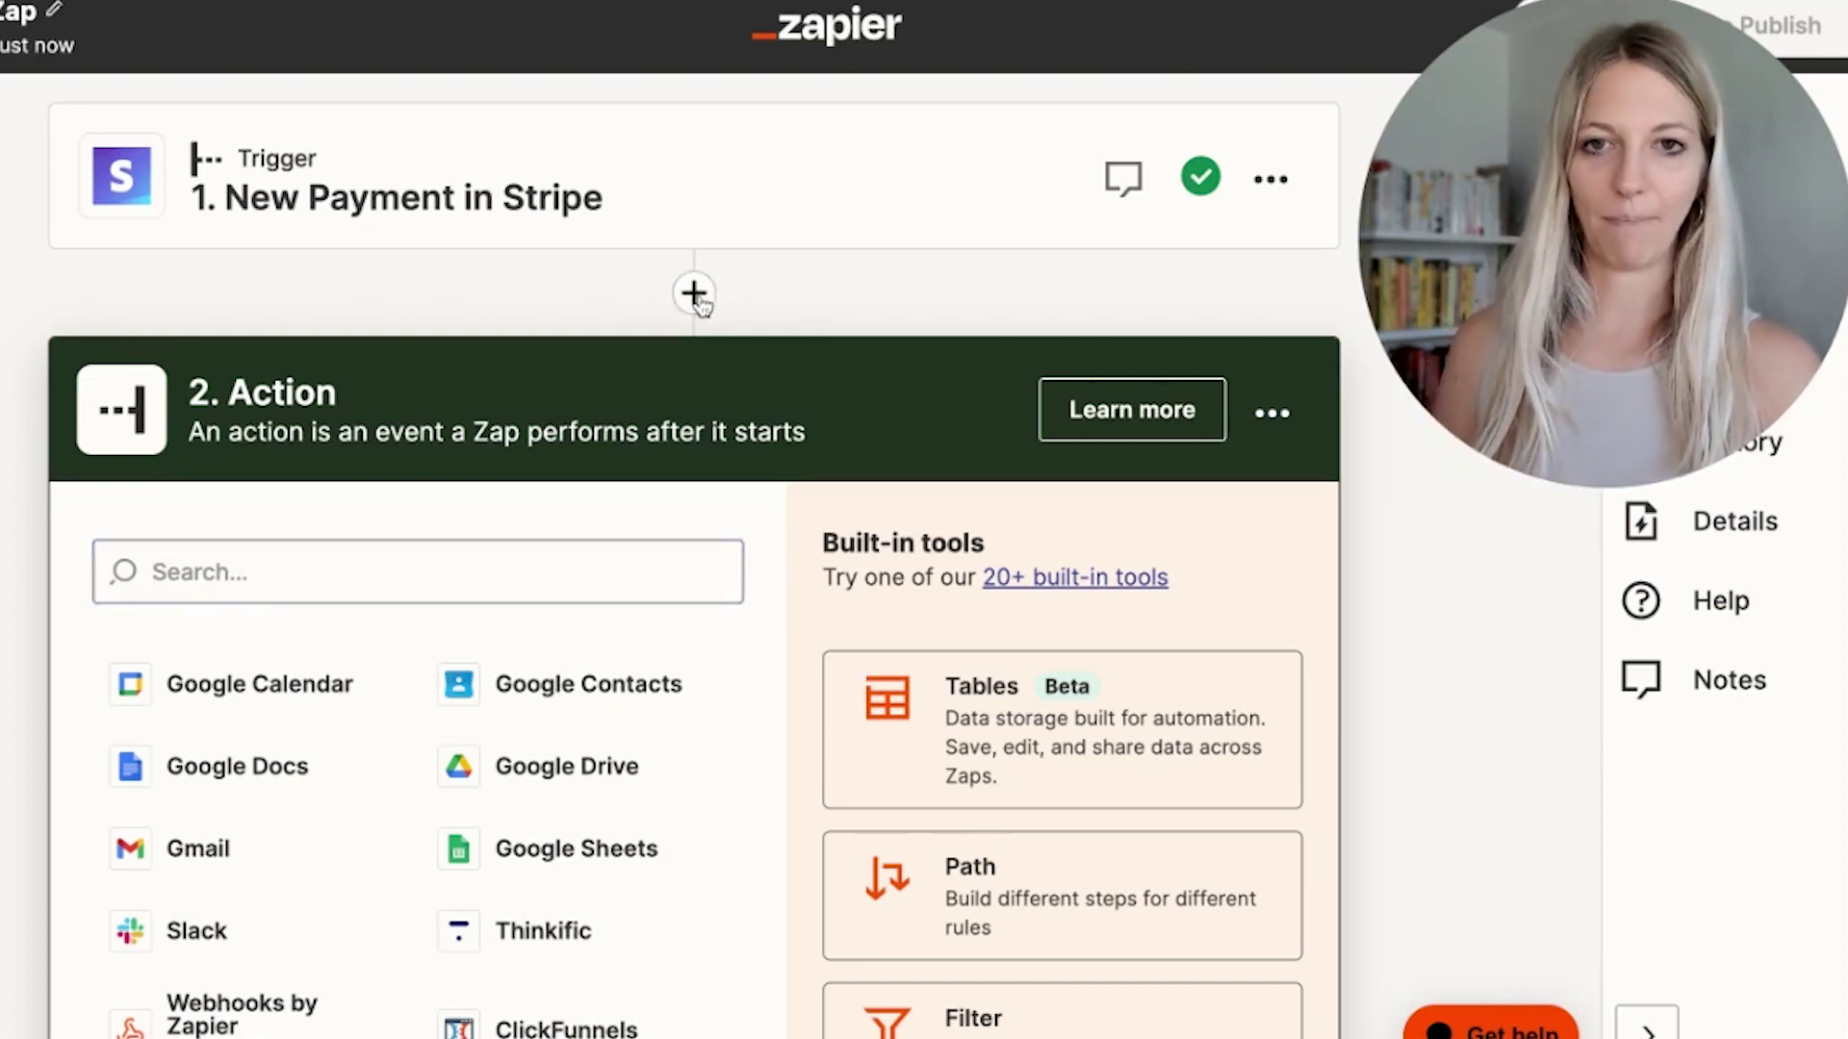
pyautogui.scroll(-3, 980, 689)
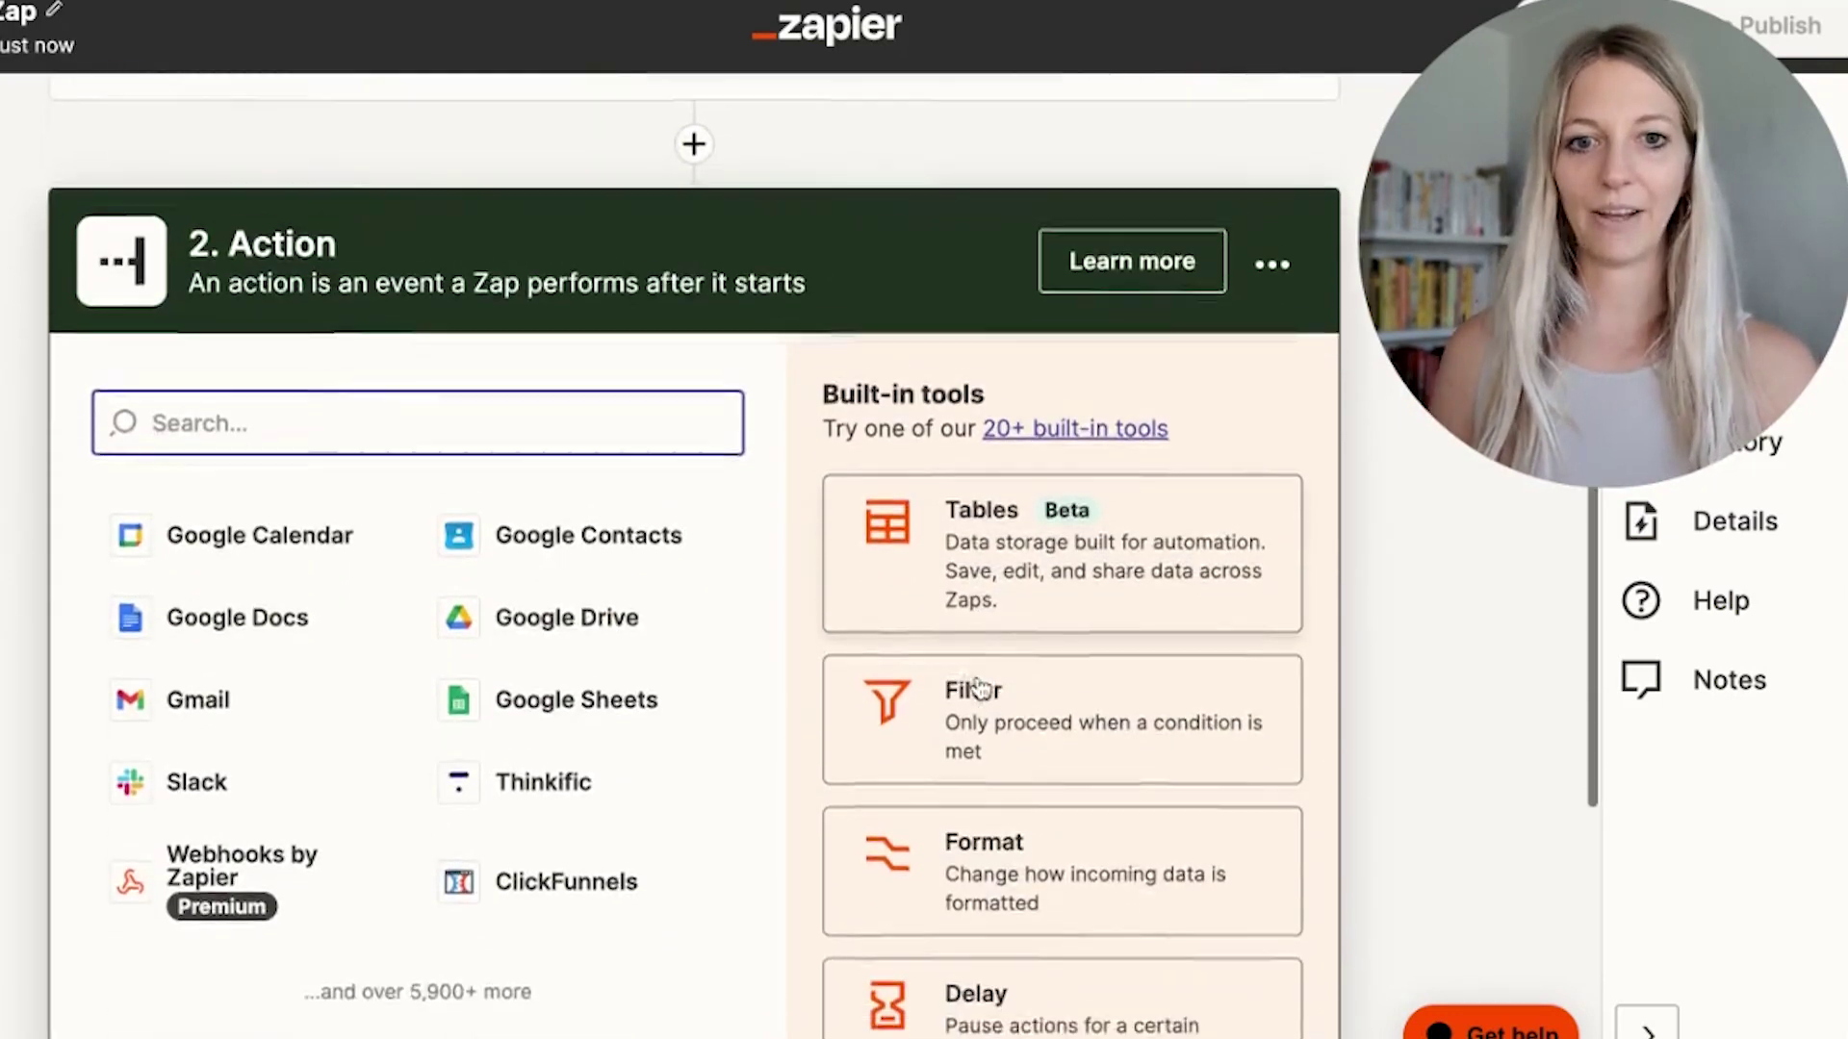
# Step: Add a Filter step with the condition Amount (Text) Exactly matches 49.00
pyautogui.click(1014, 741)
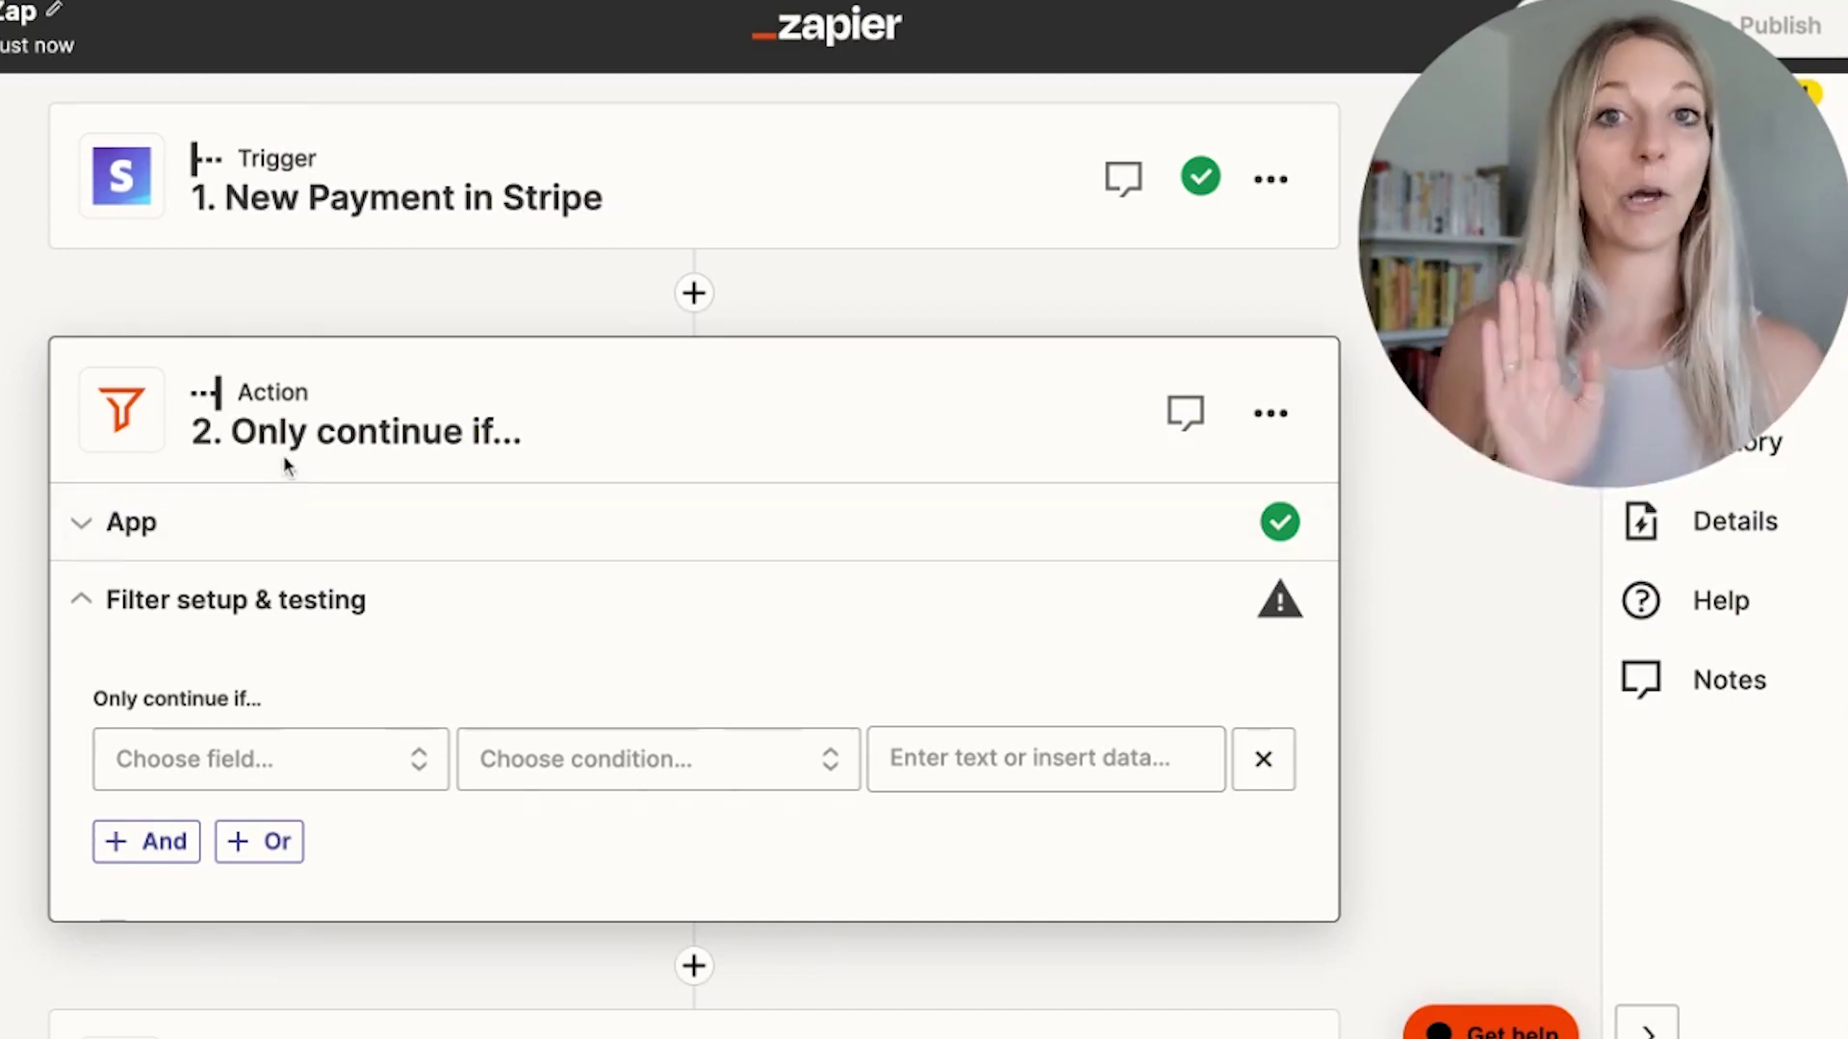
pyautogui.click(354, 770)
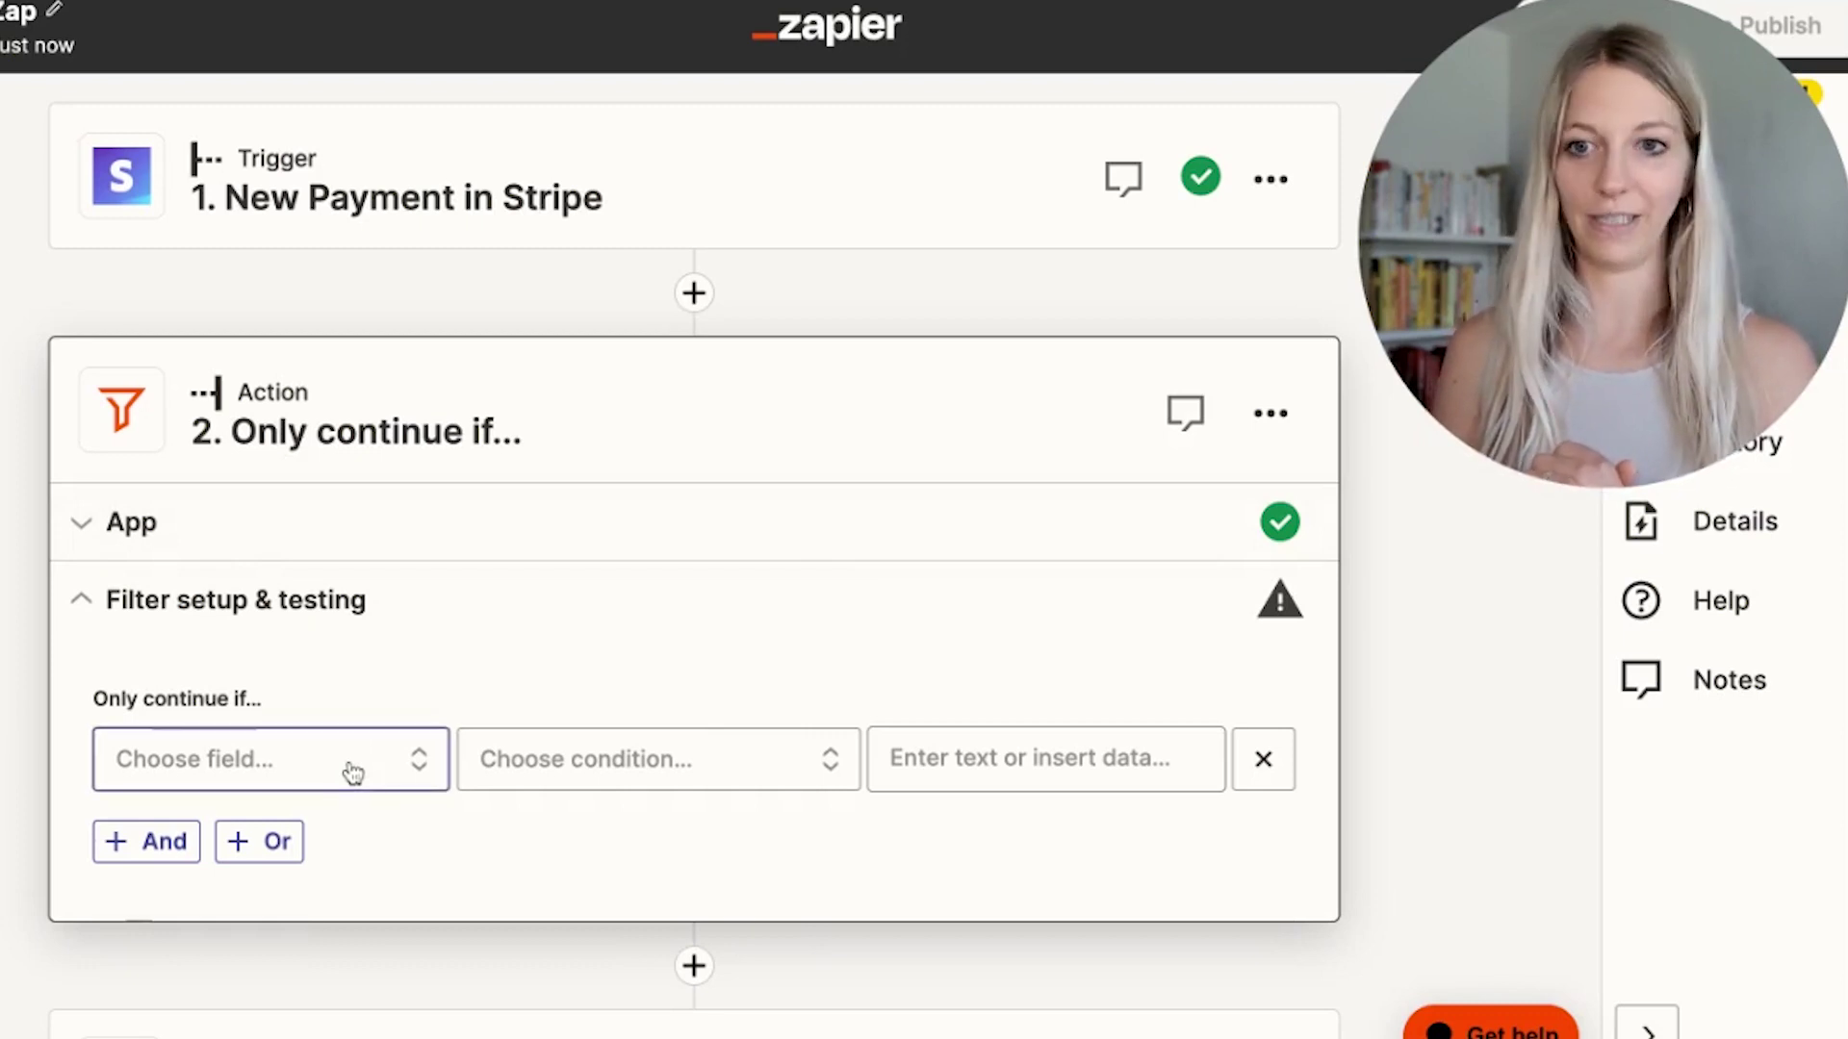
pyautogui.scroll(-1, 474, 866)
pyautogui.scroll(-2, 288, 866)
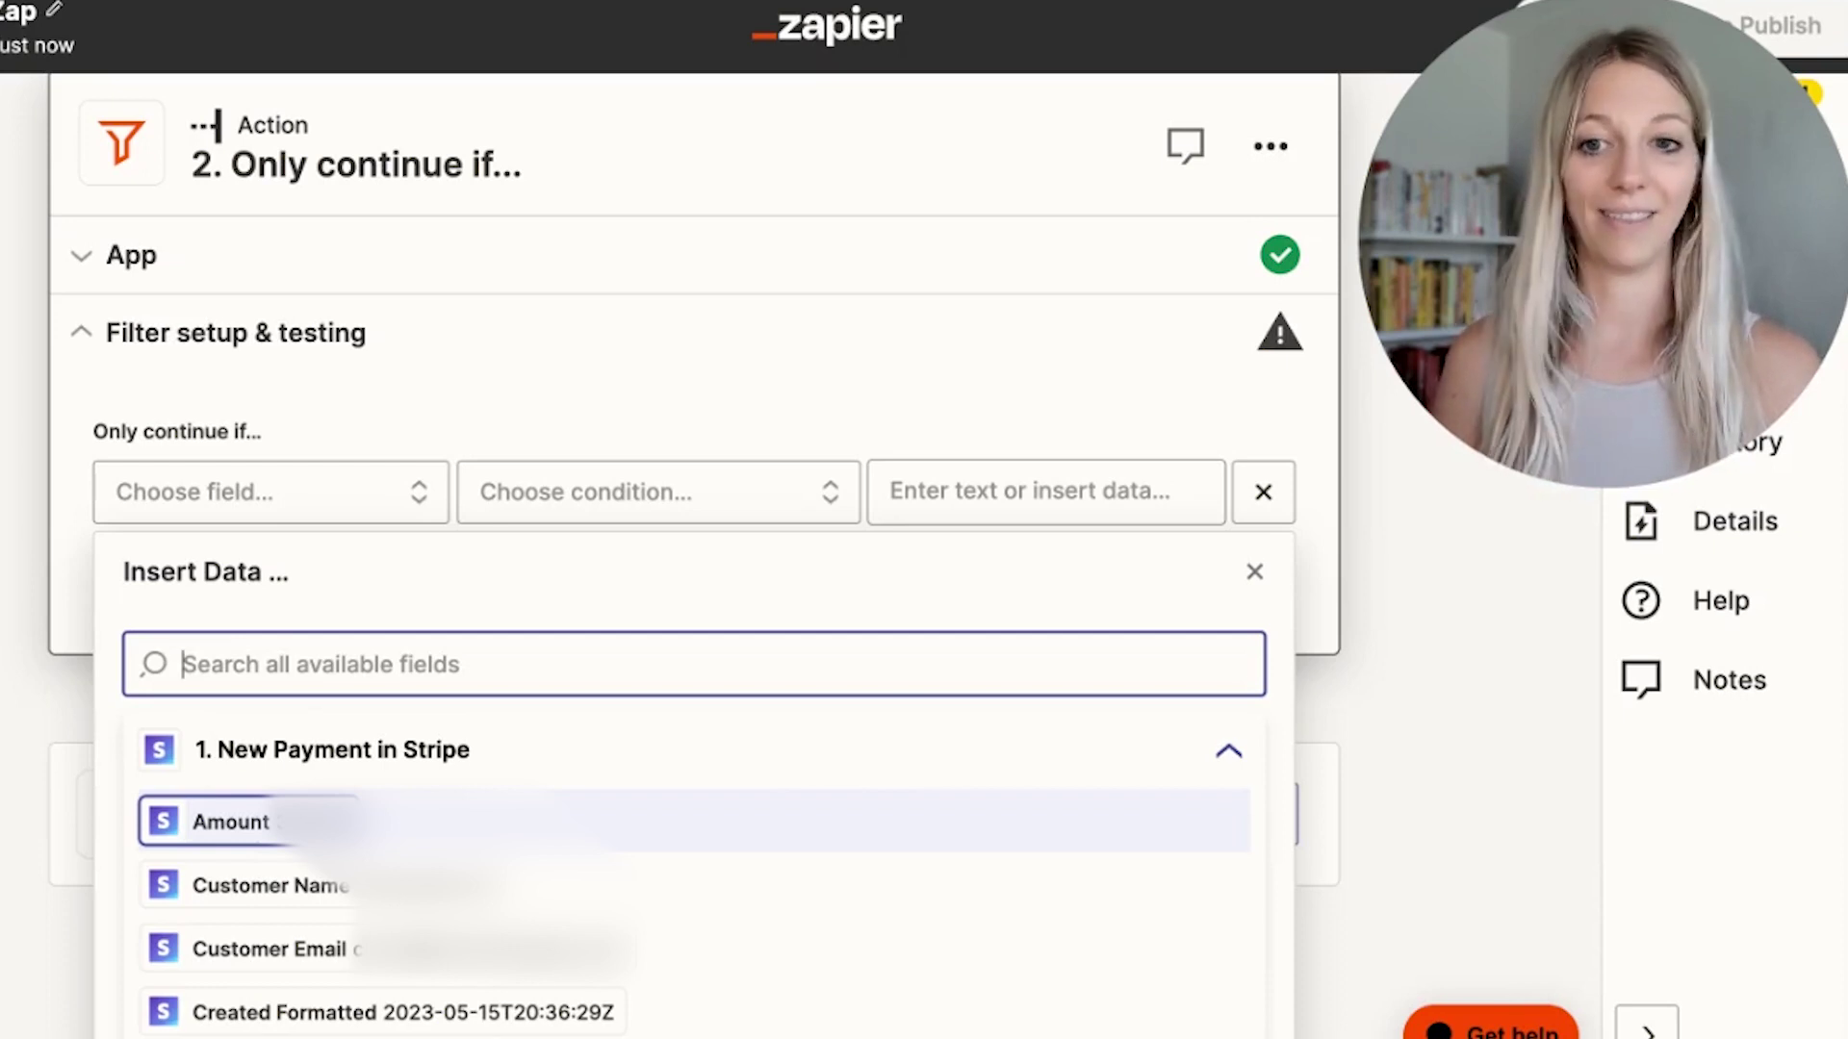
pyautogui.click(585, 821)
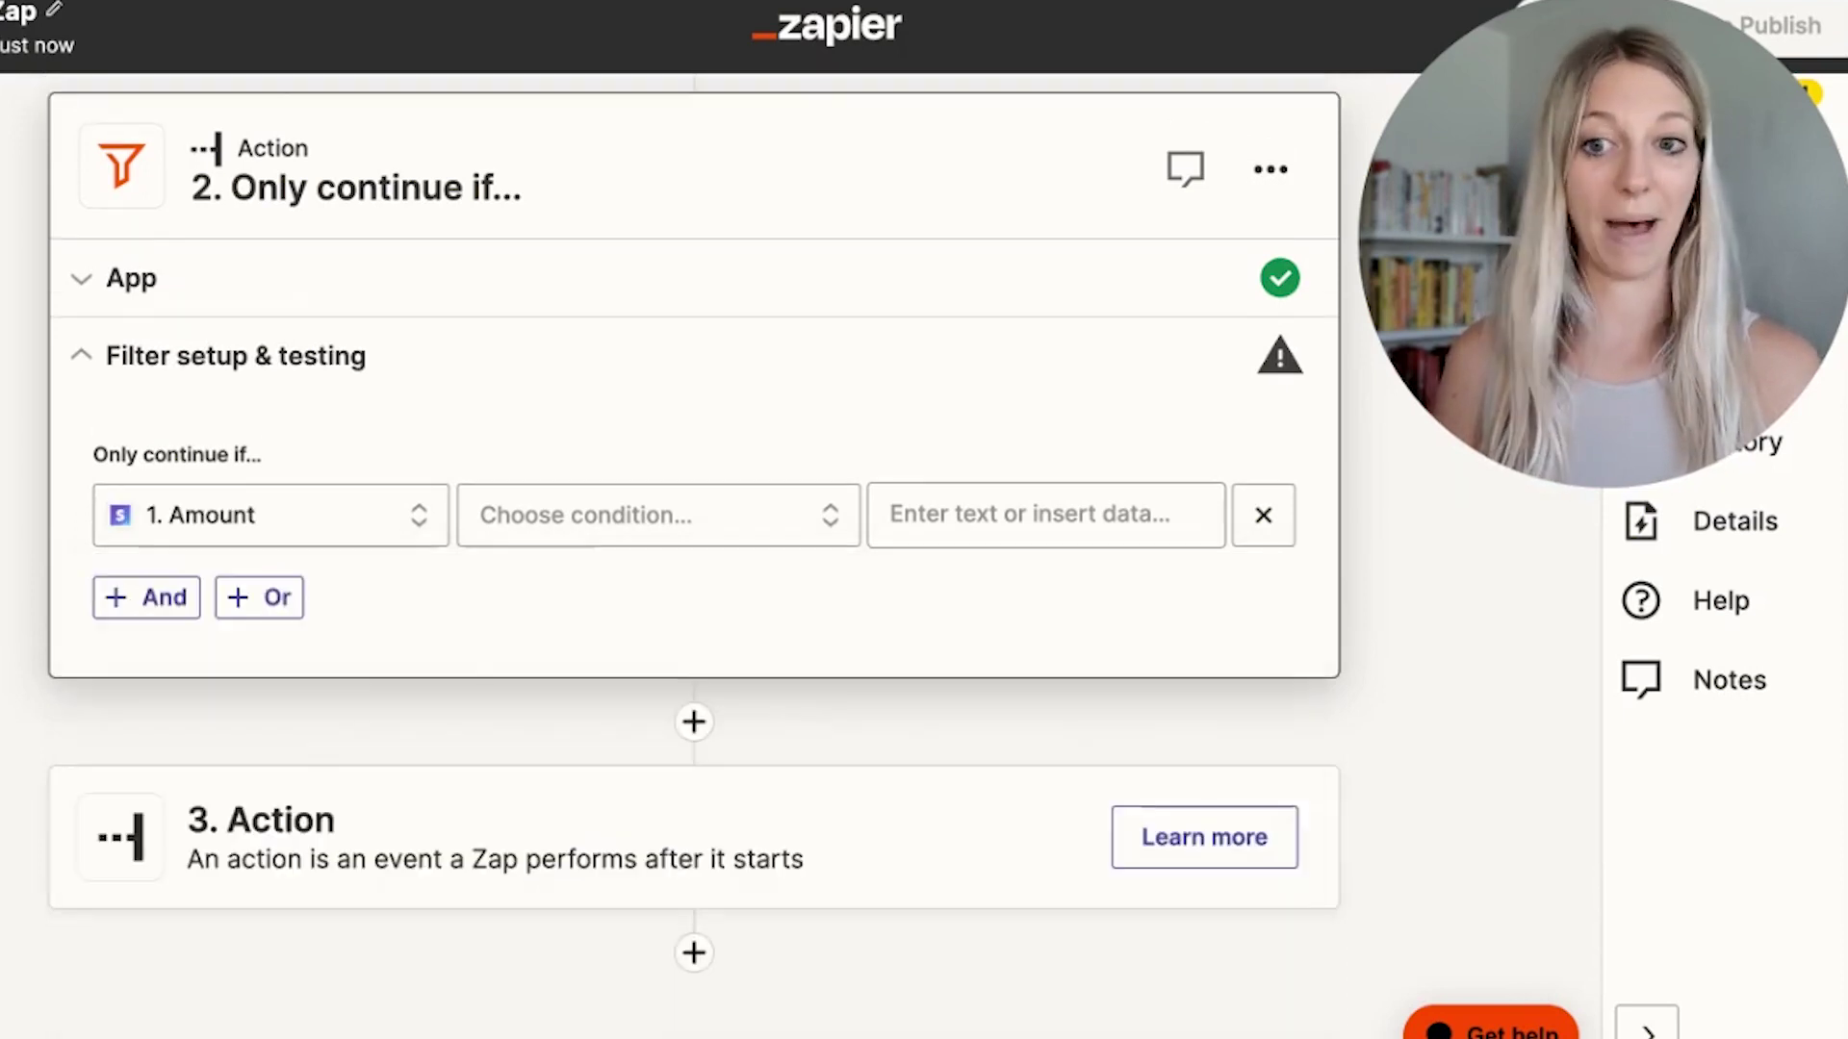
pyautogui.click(636, 541)
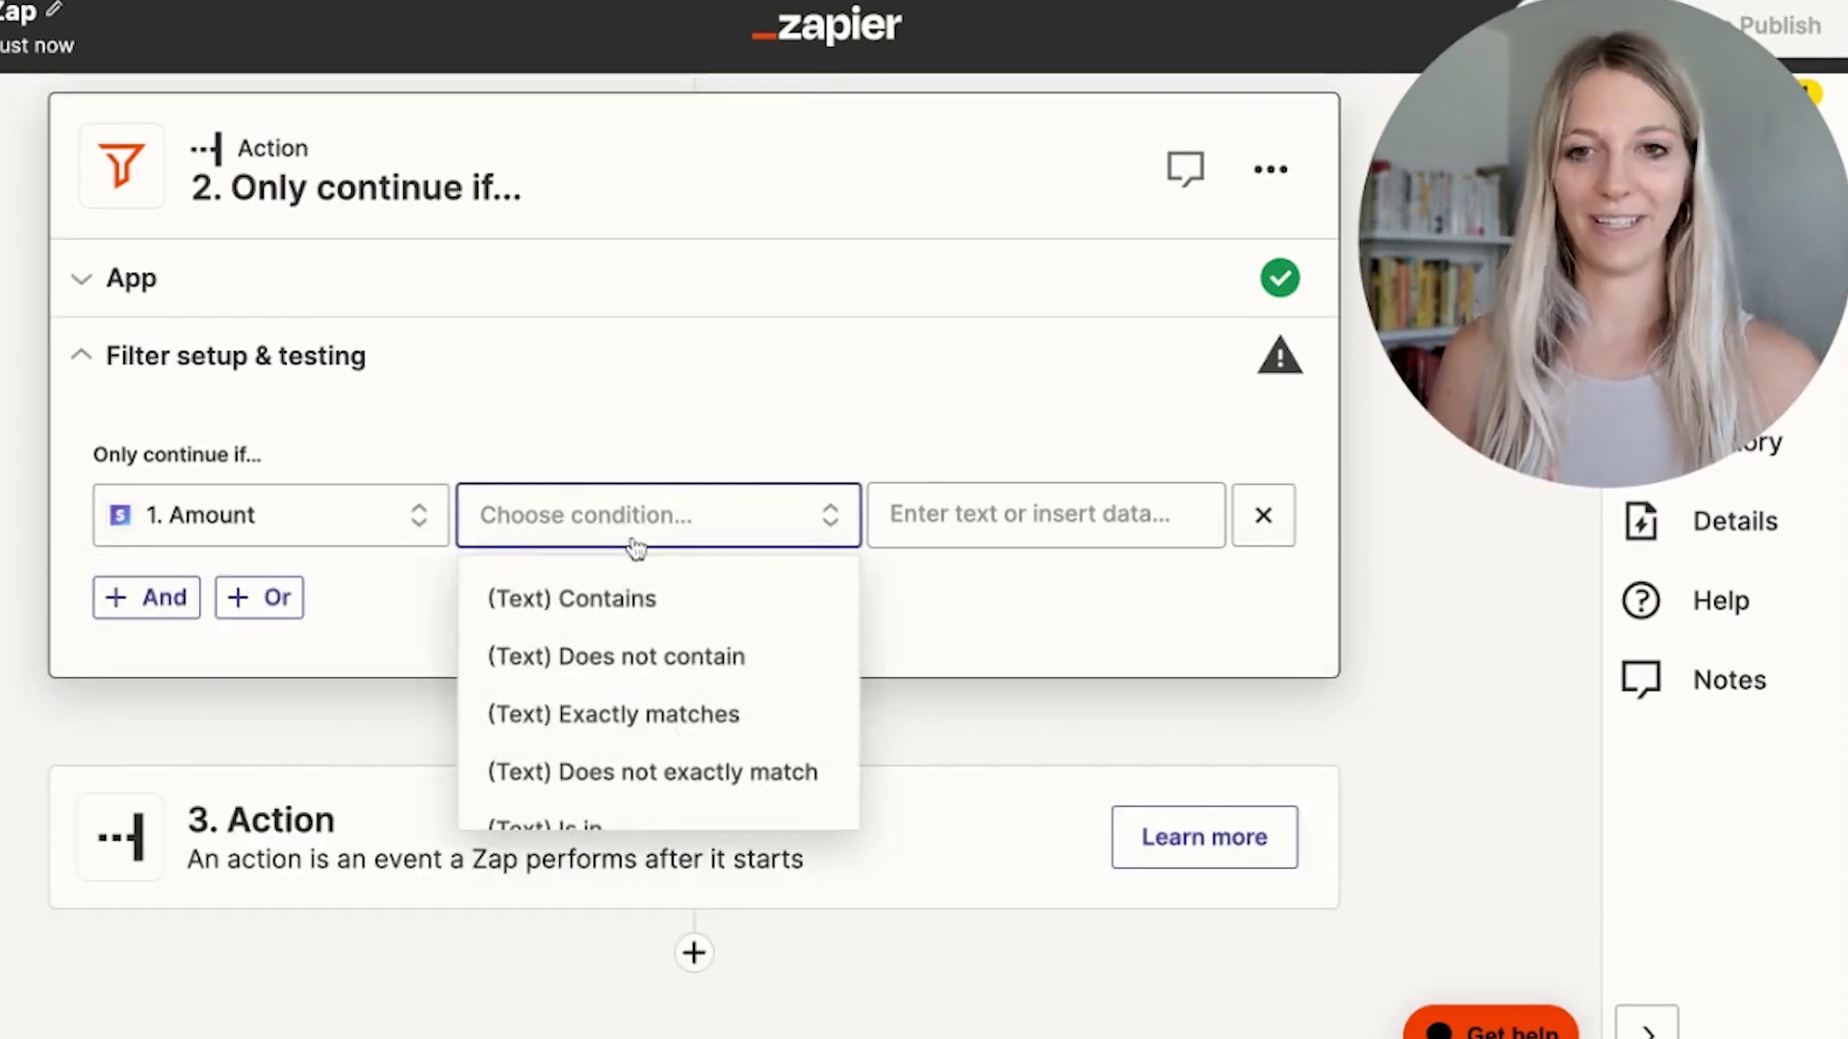
pyautogui.click(668, 734)
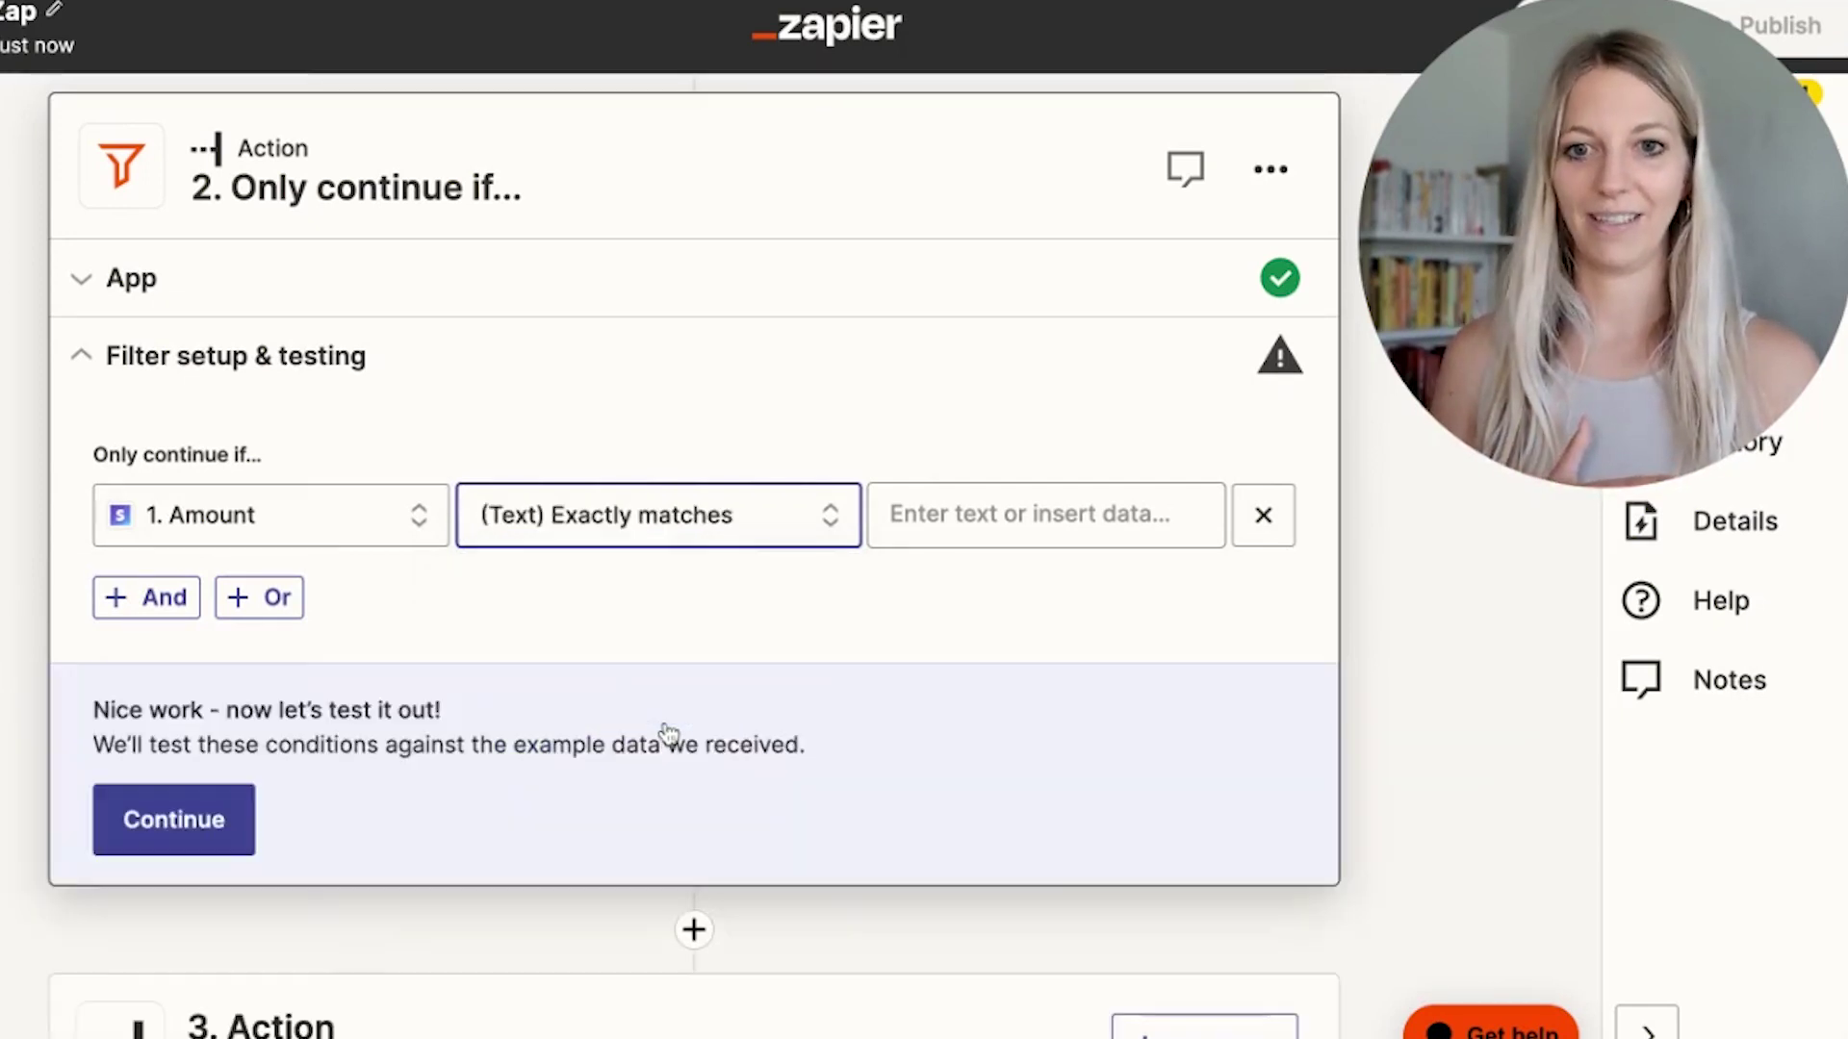
pyautogui.click(992, 520)
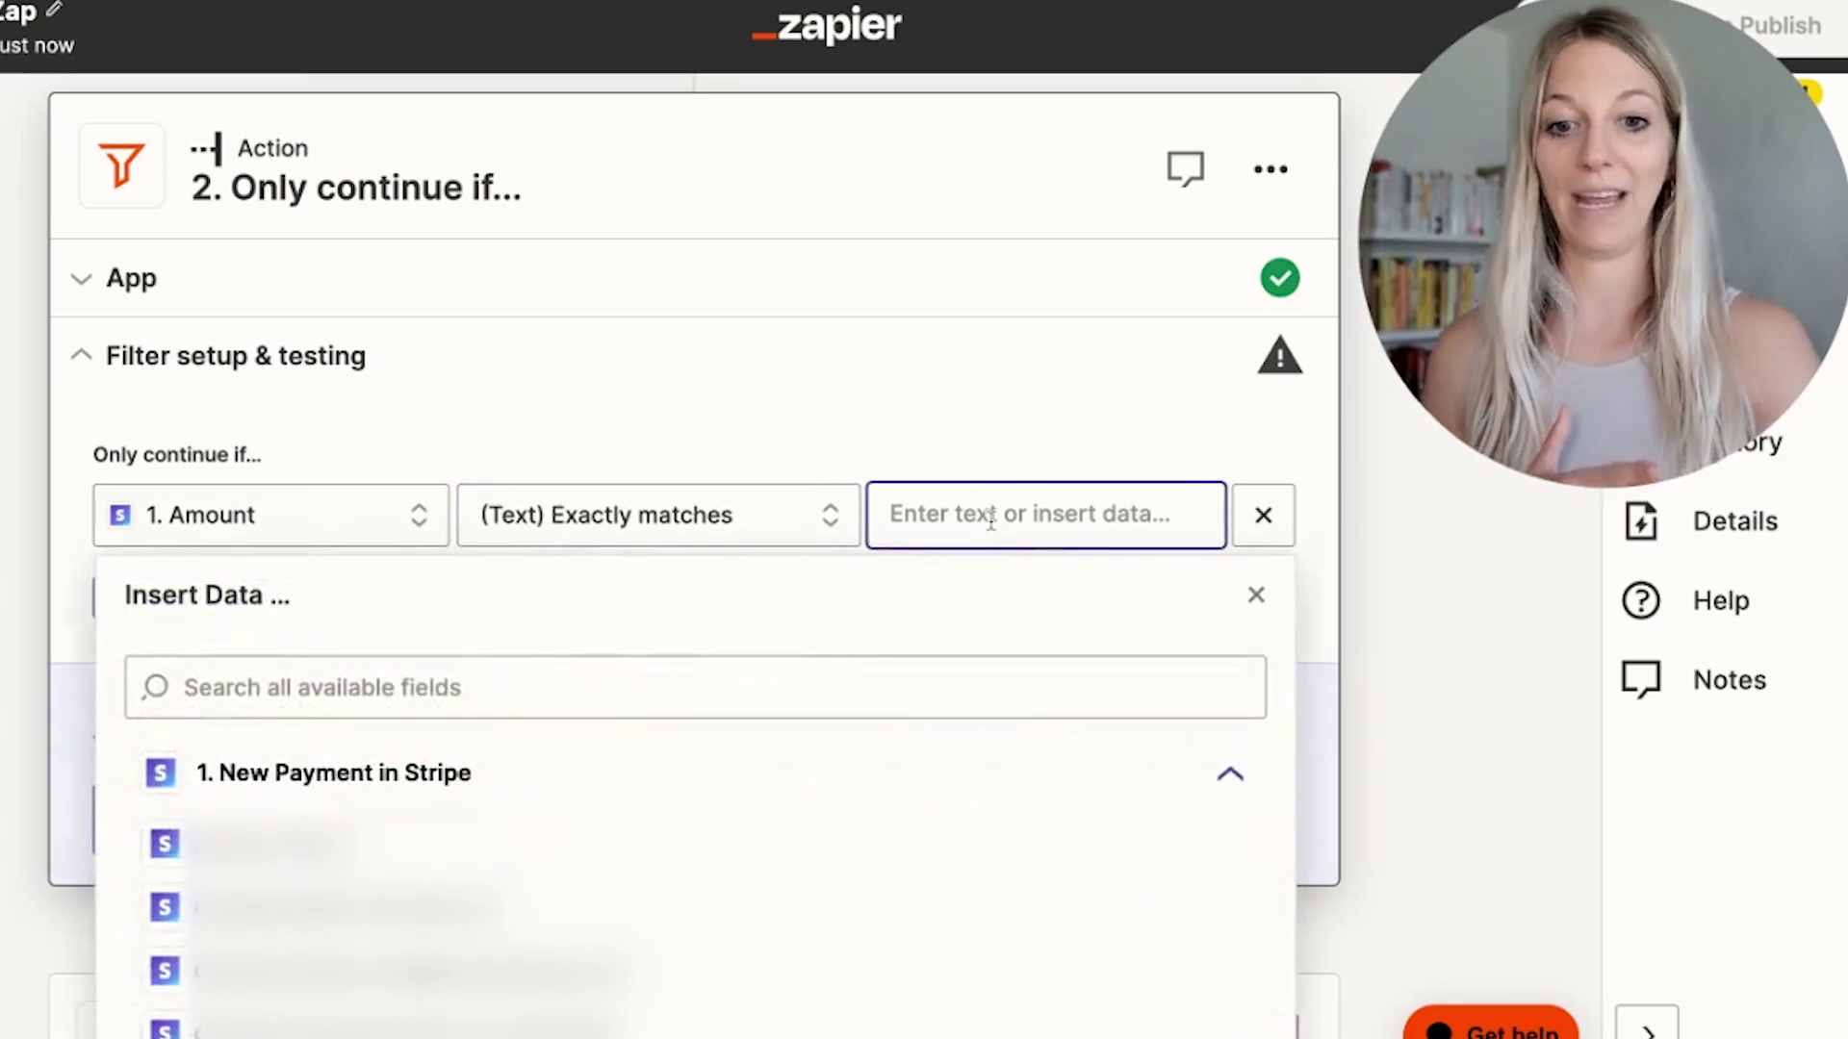
pyautogui.write('49')
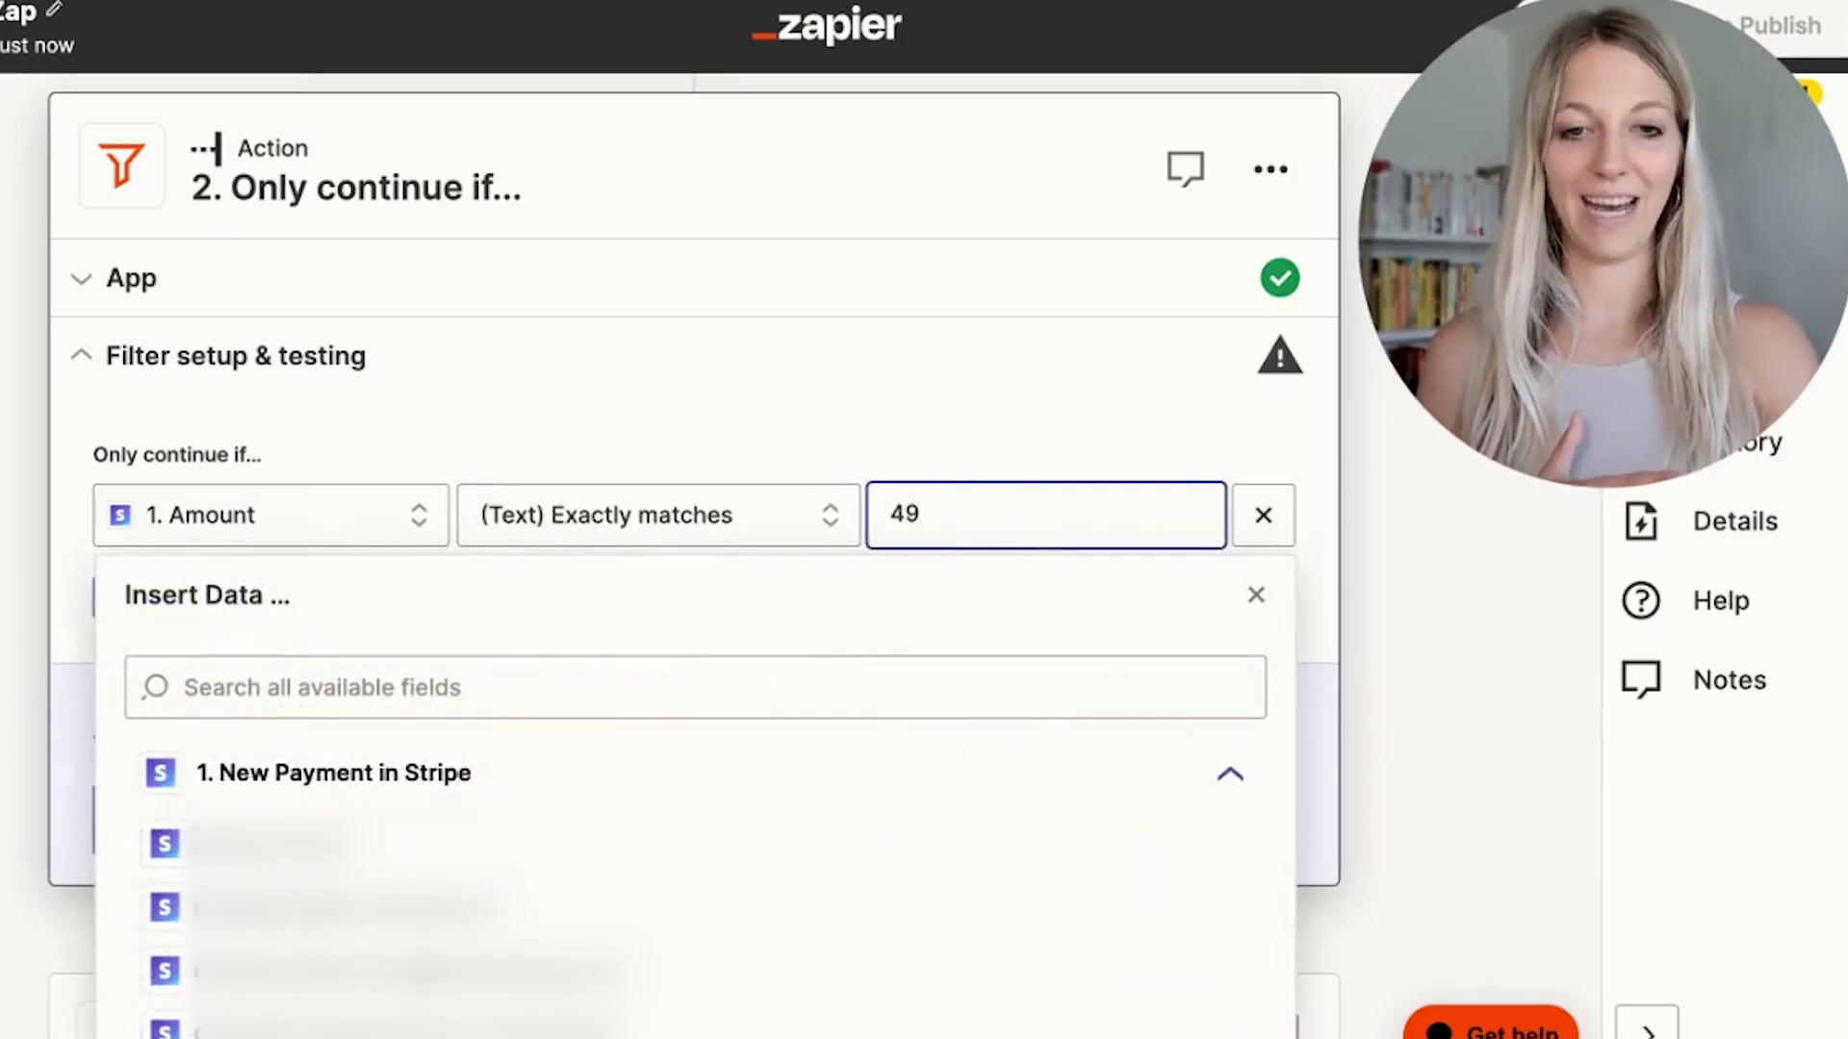
pyautogui.write('.00')
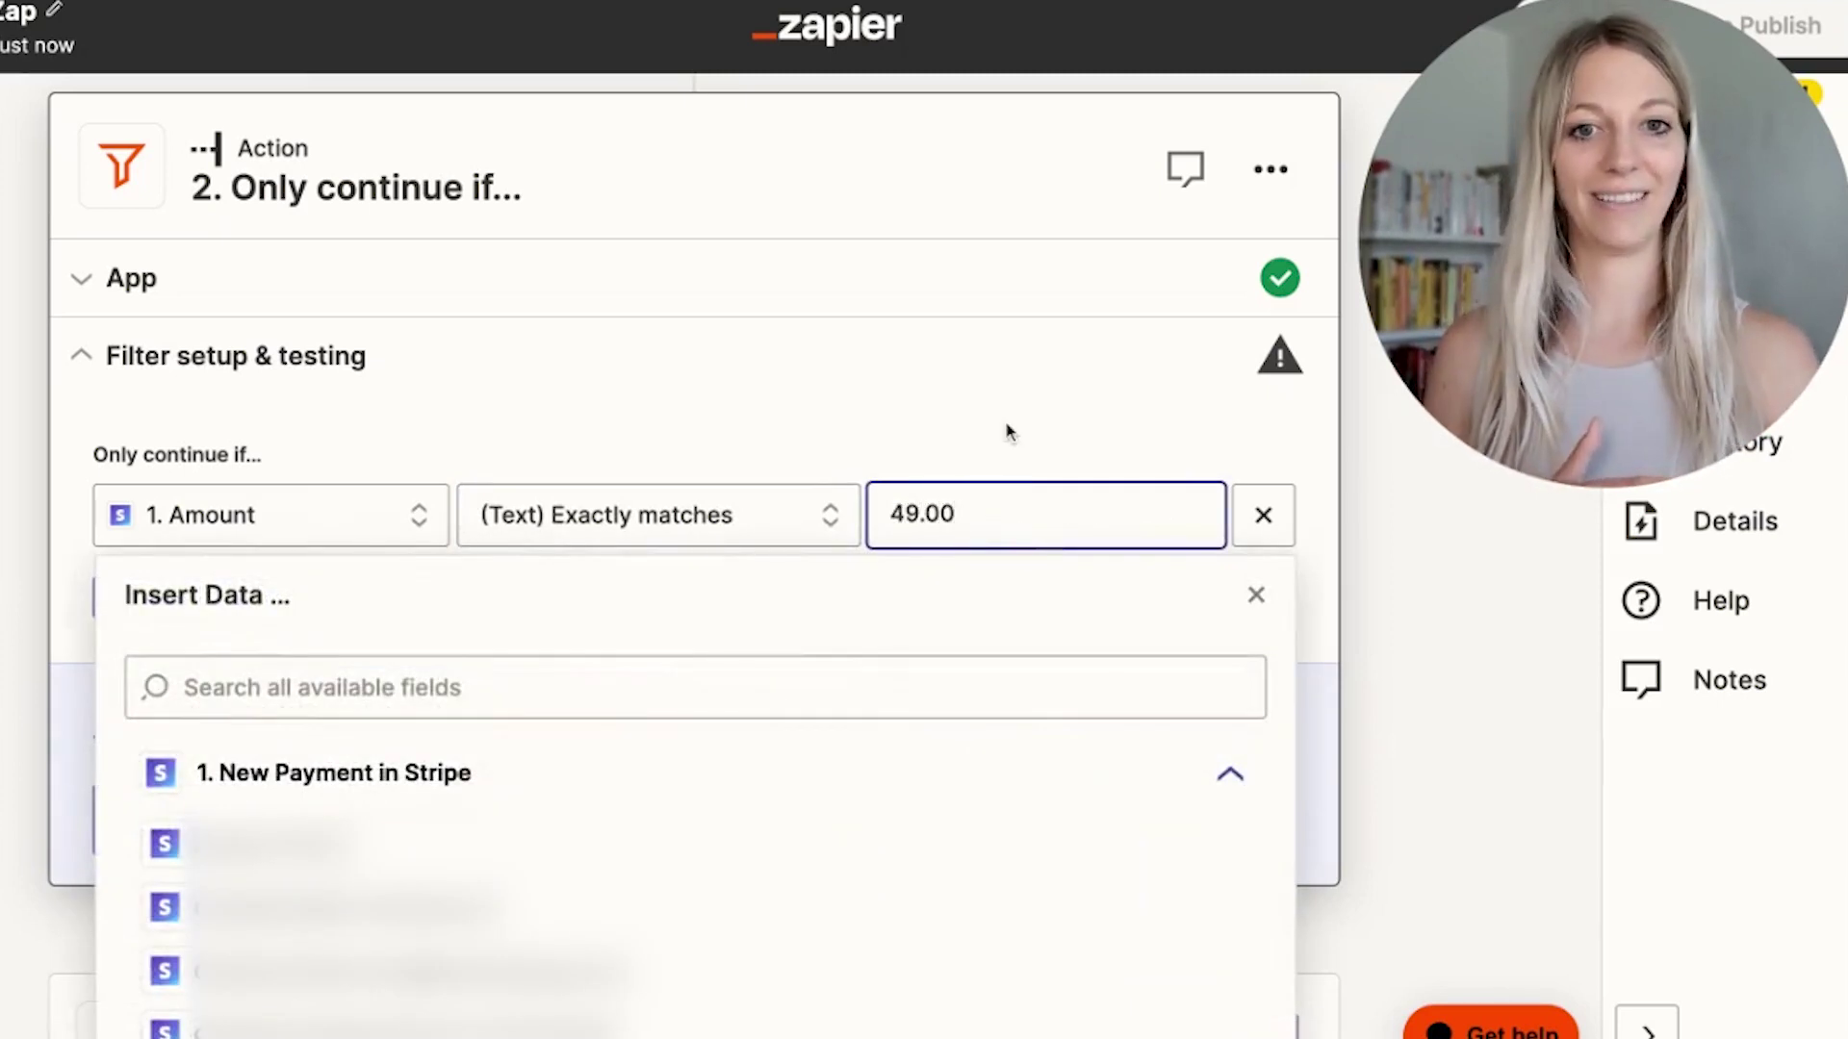
pyautogui.click(1000, 433)
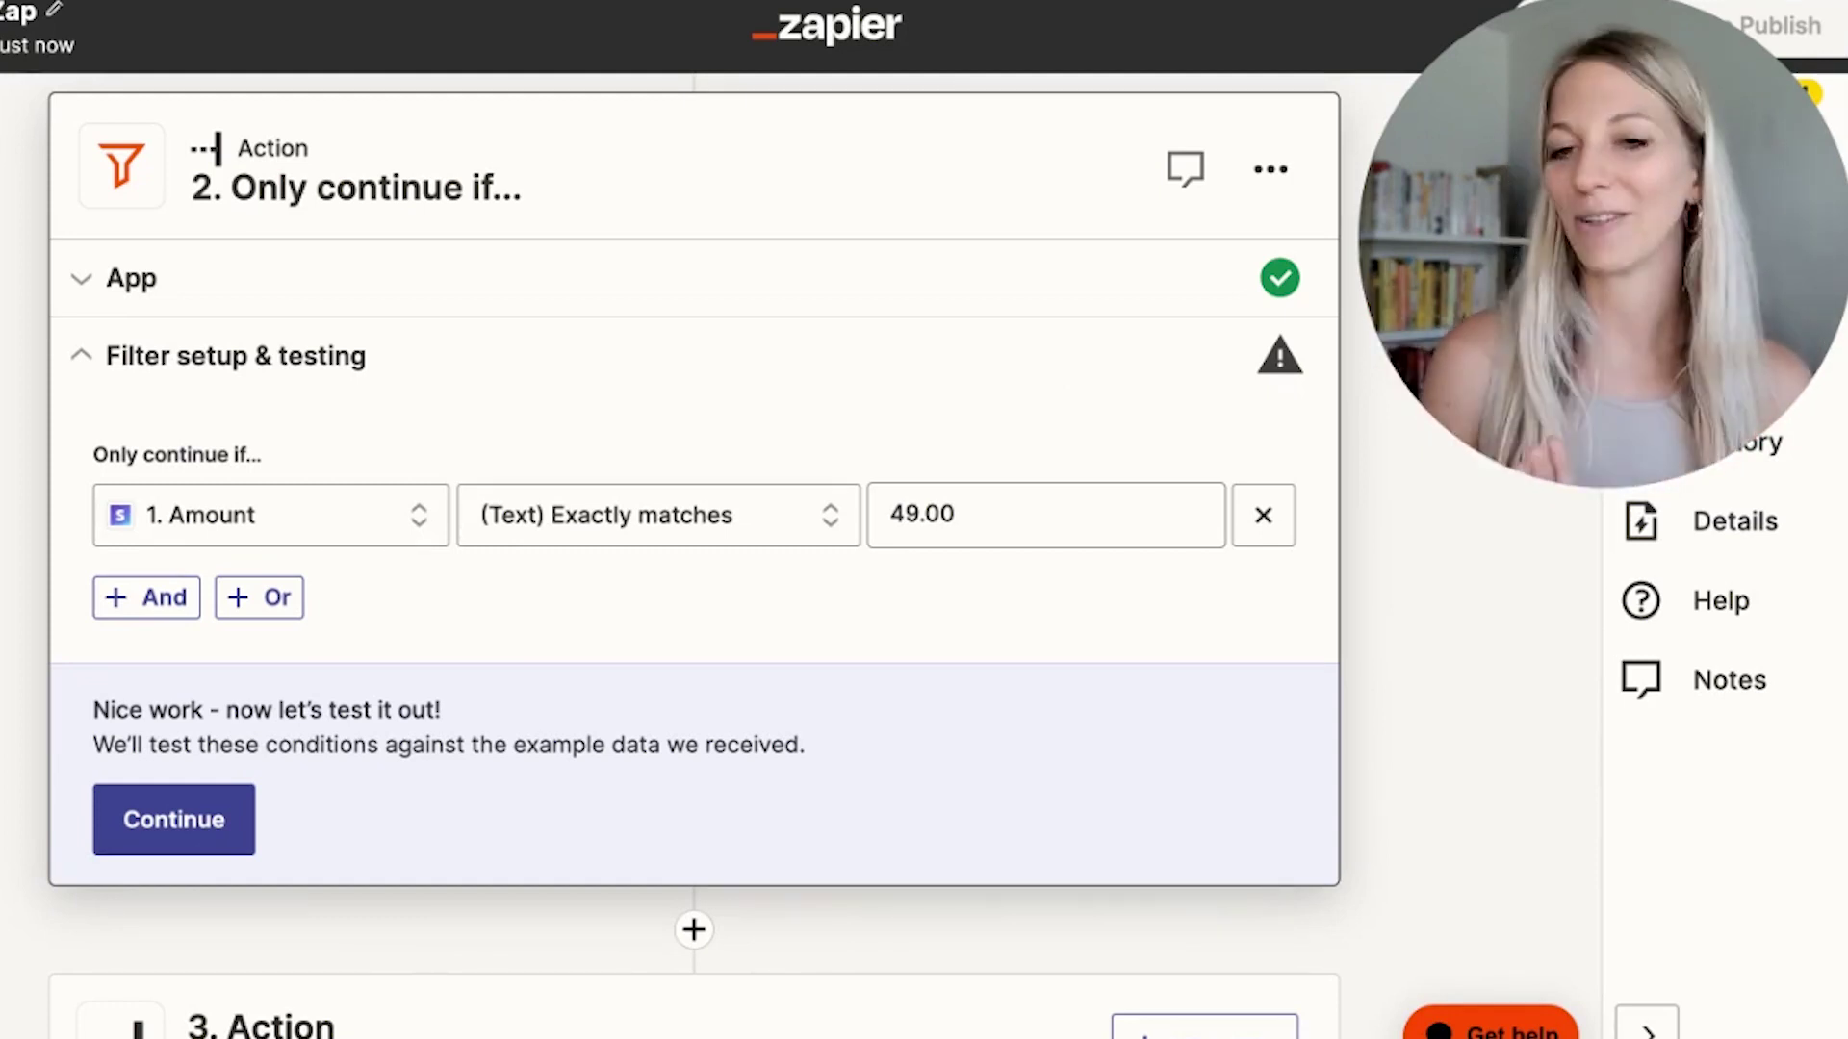
# Step: Test the filter against the sample payment, then accept it to set up step 3
pyautogui.click(183, 830)
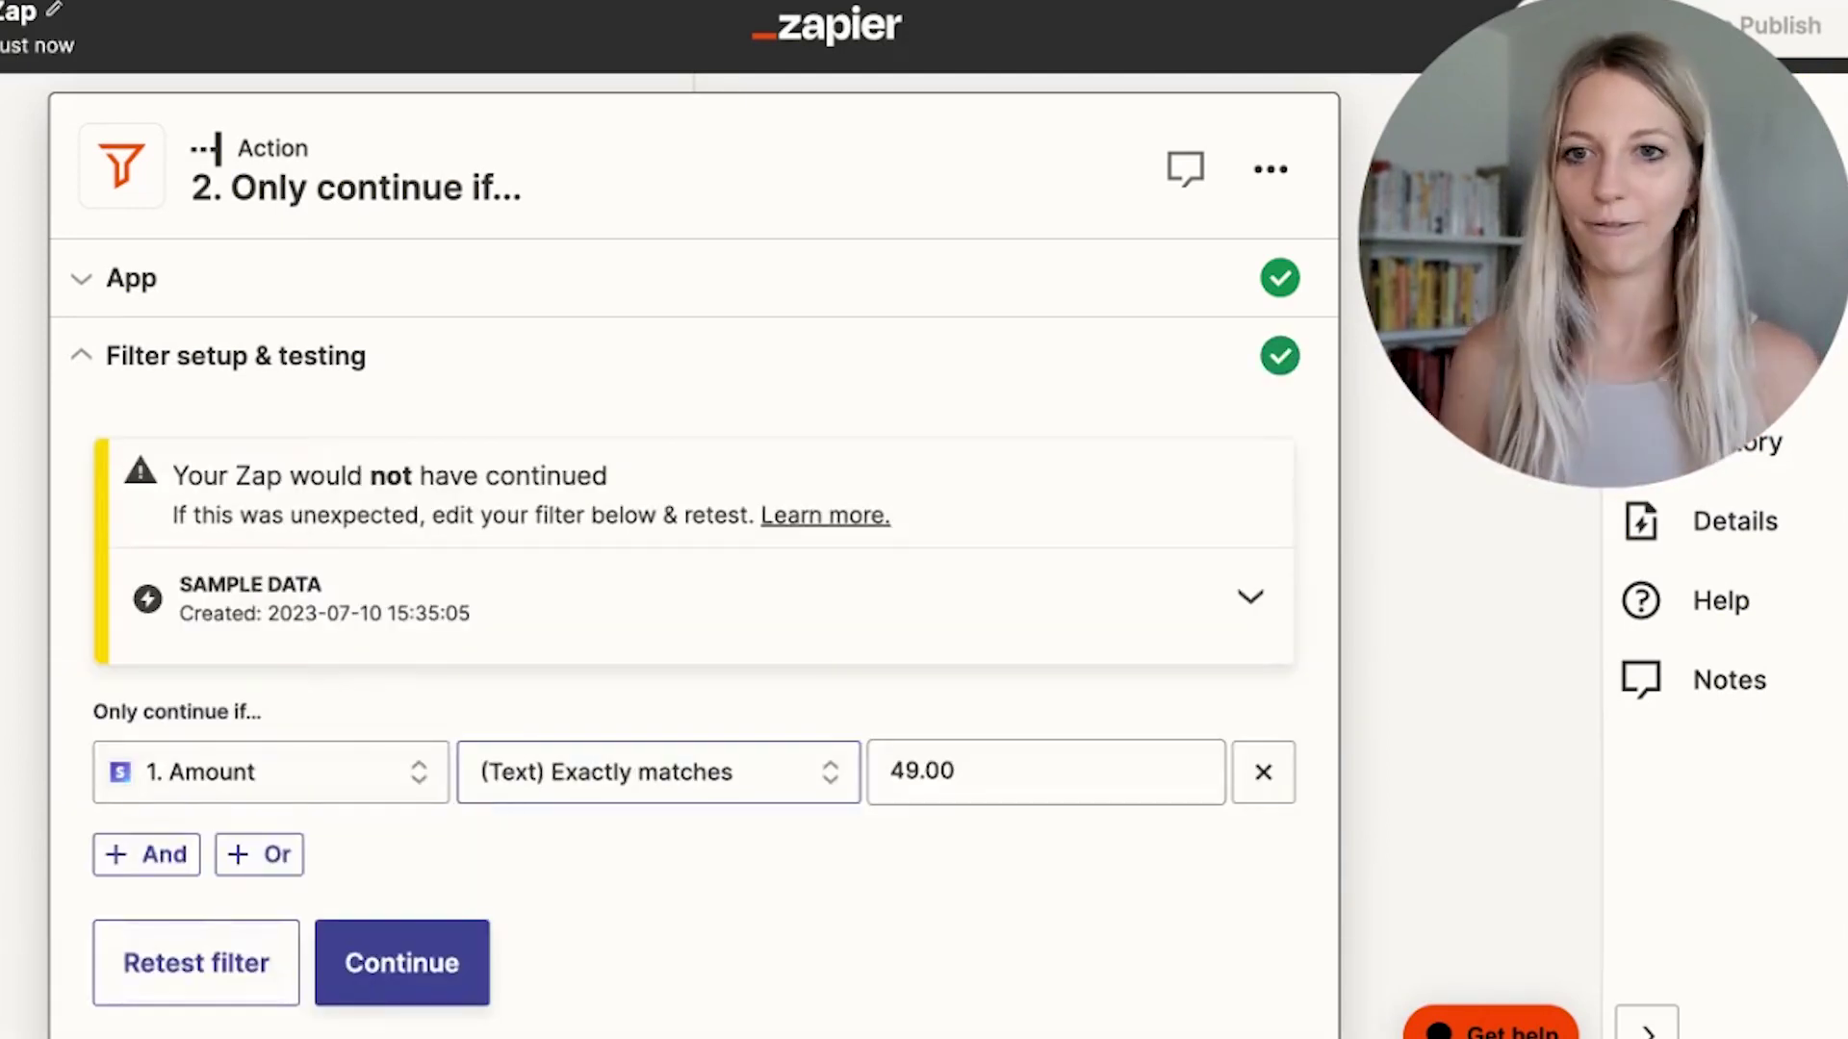
pyautogui.scroll(-1, 453, 577)
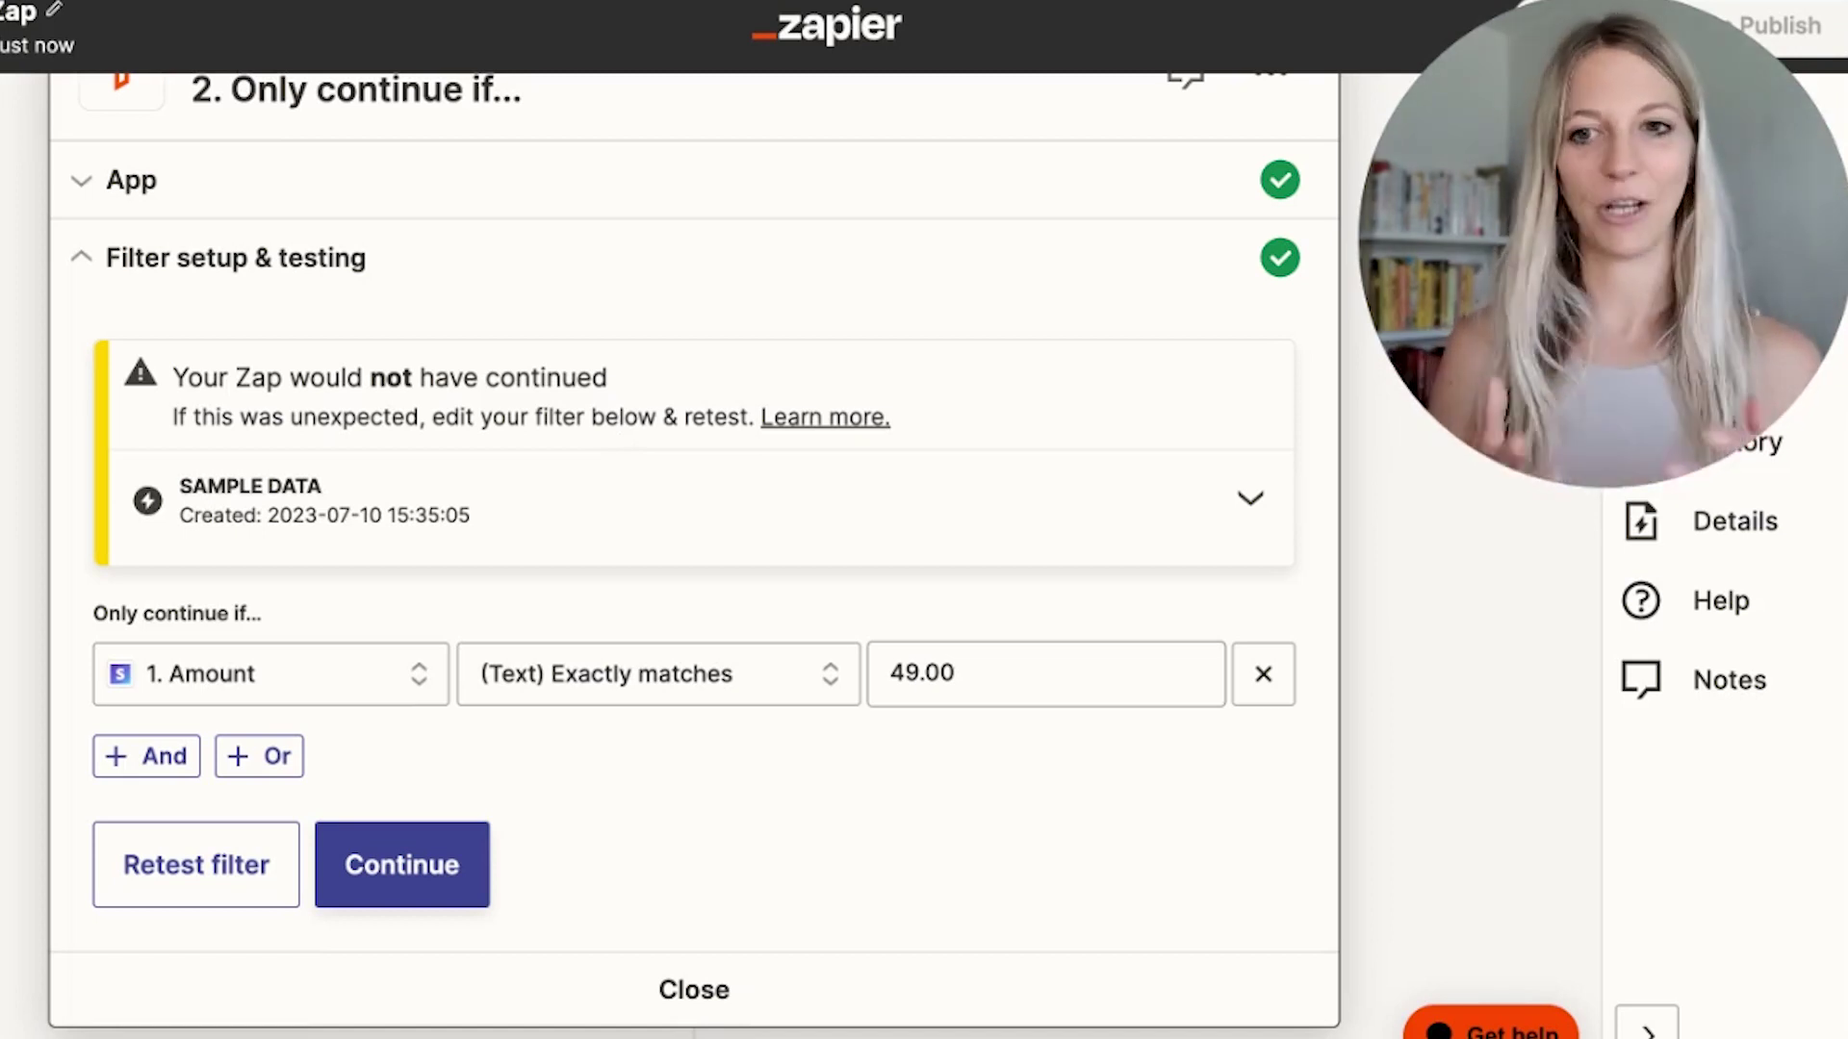
pyautogui.click(473, 893)
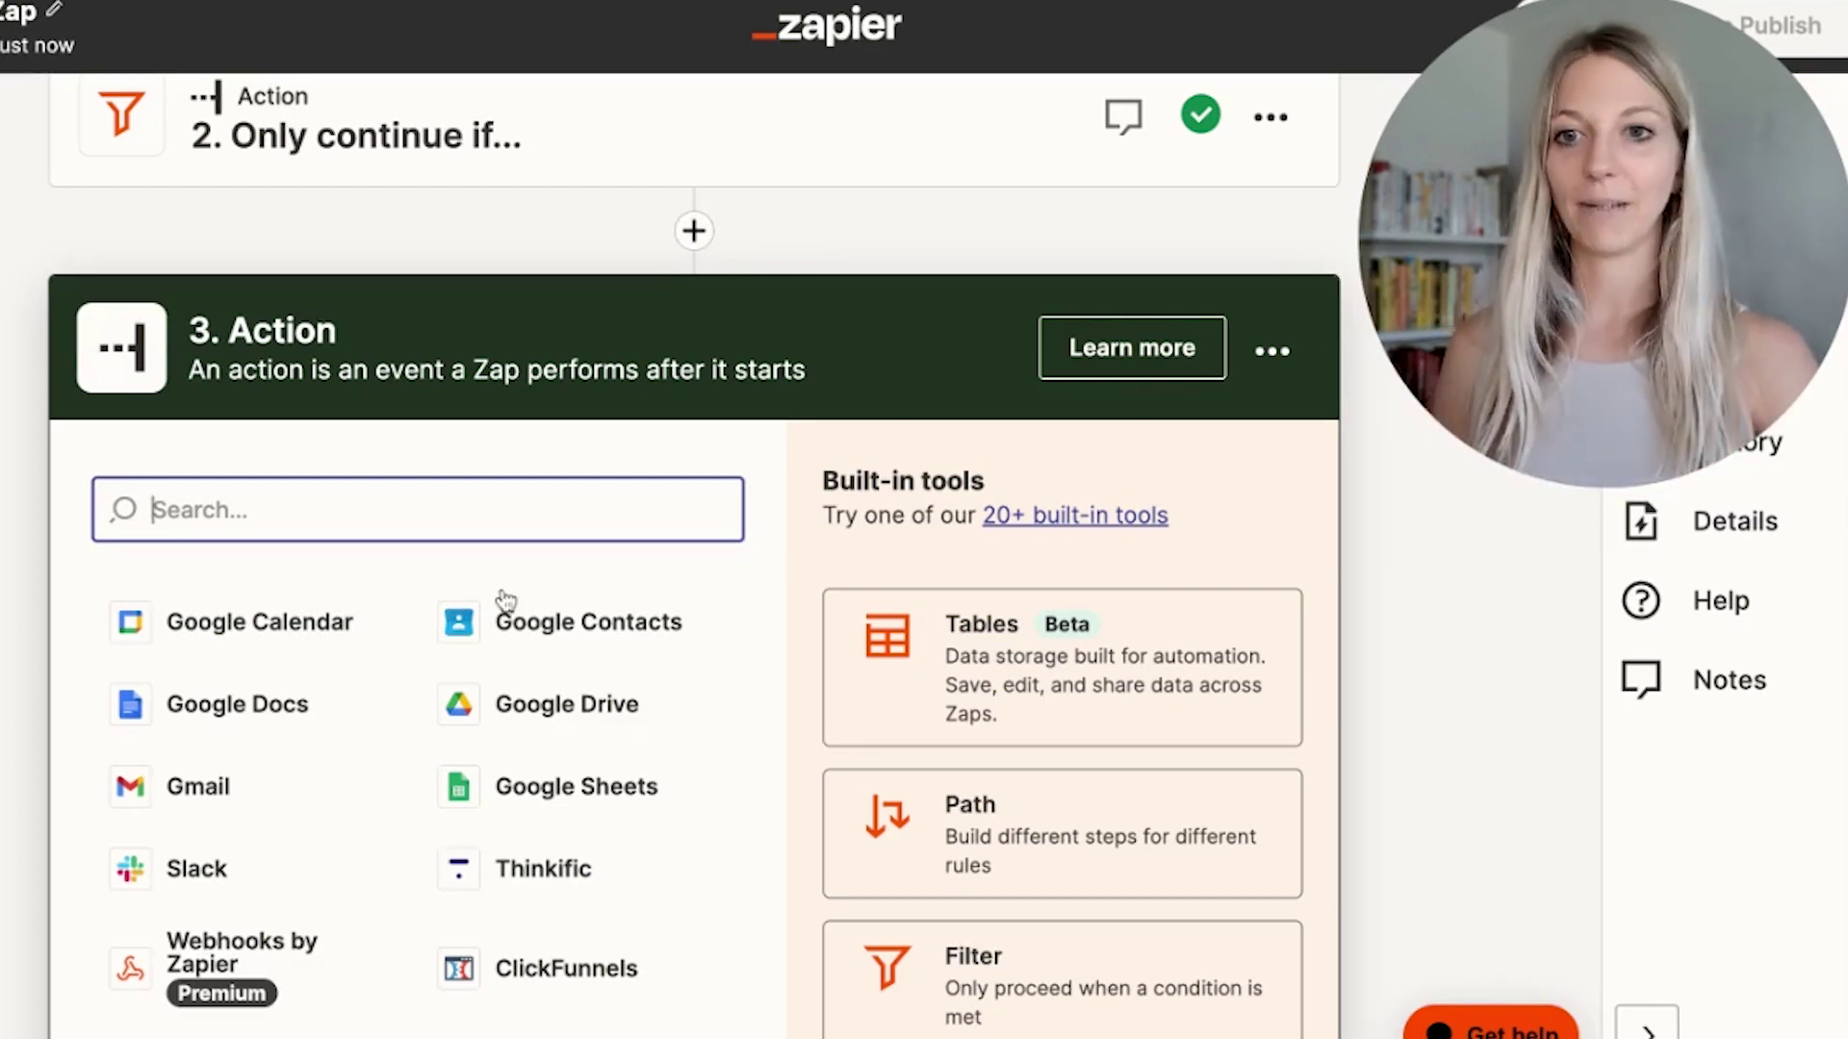
# Step: Make step 3 a Flodesk Create/Update Subscriber action, found by searching 'flode'
pyautogui.write('flode')
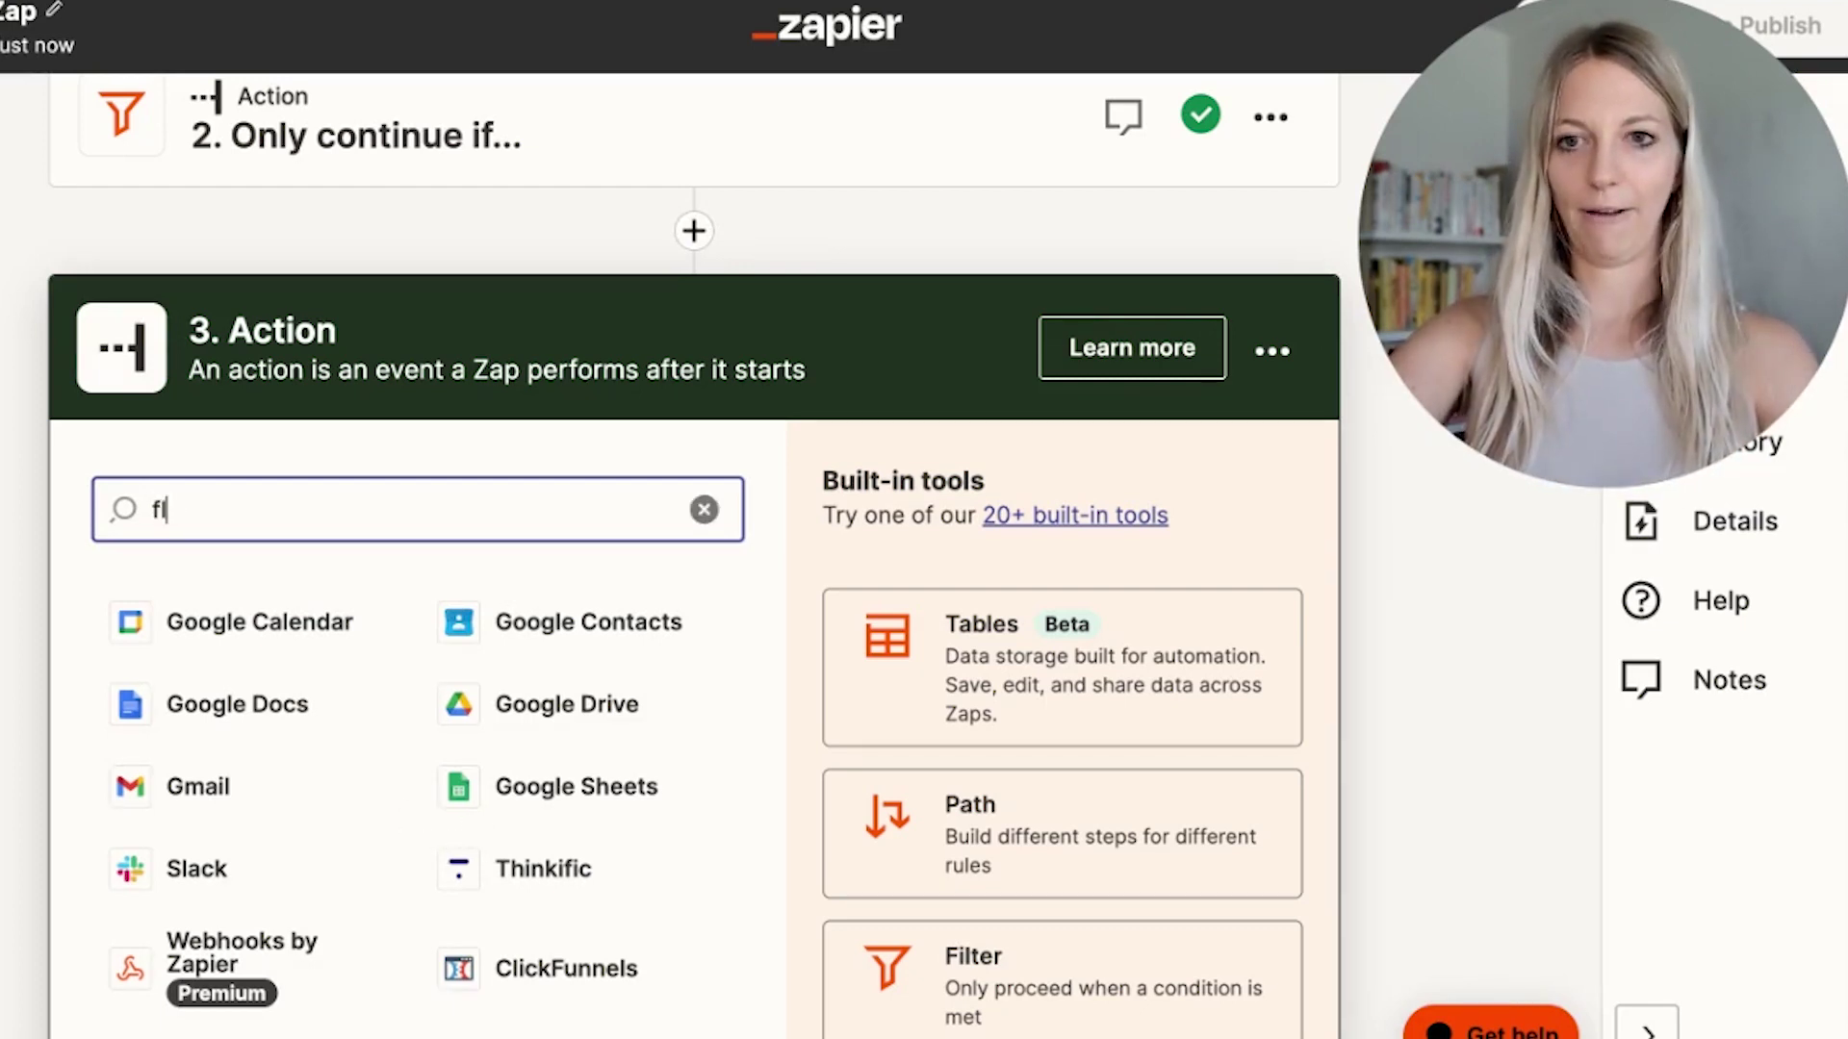
pyautogui.click(333, 634)
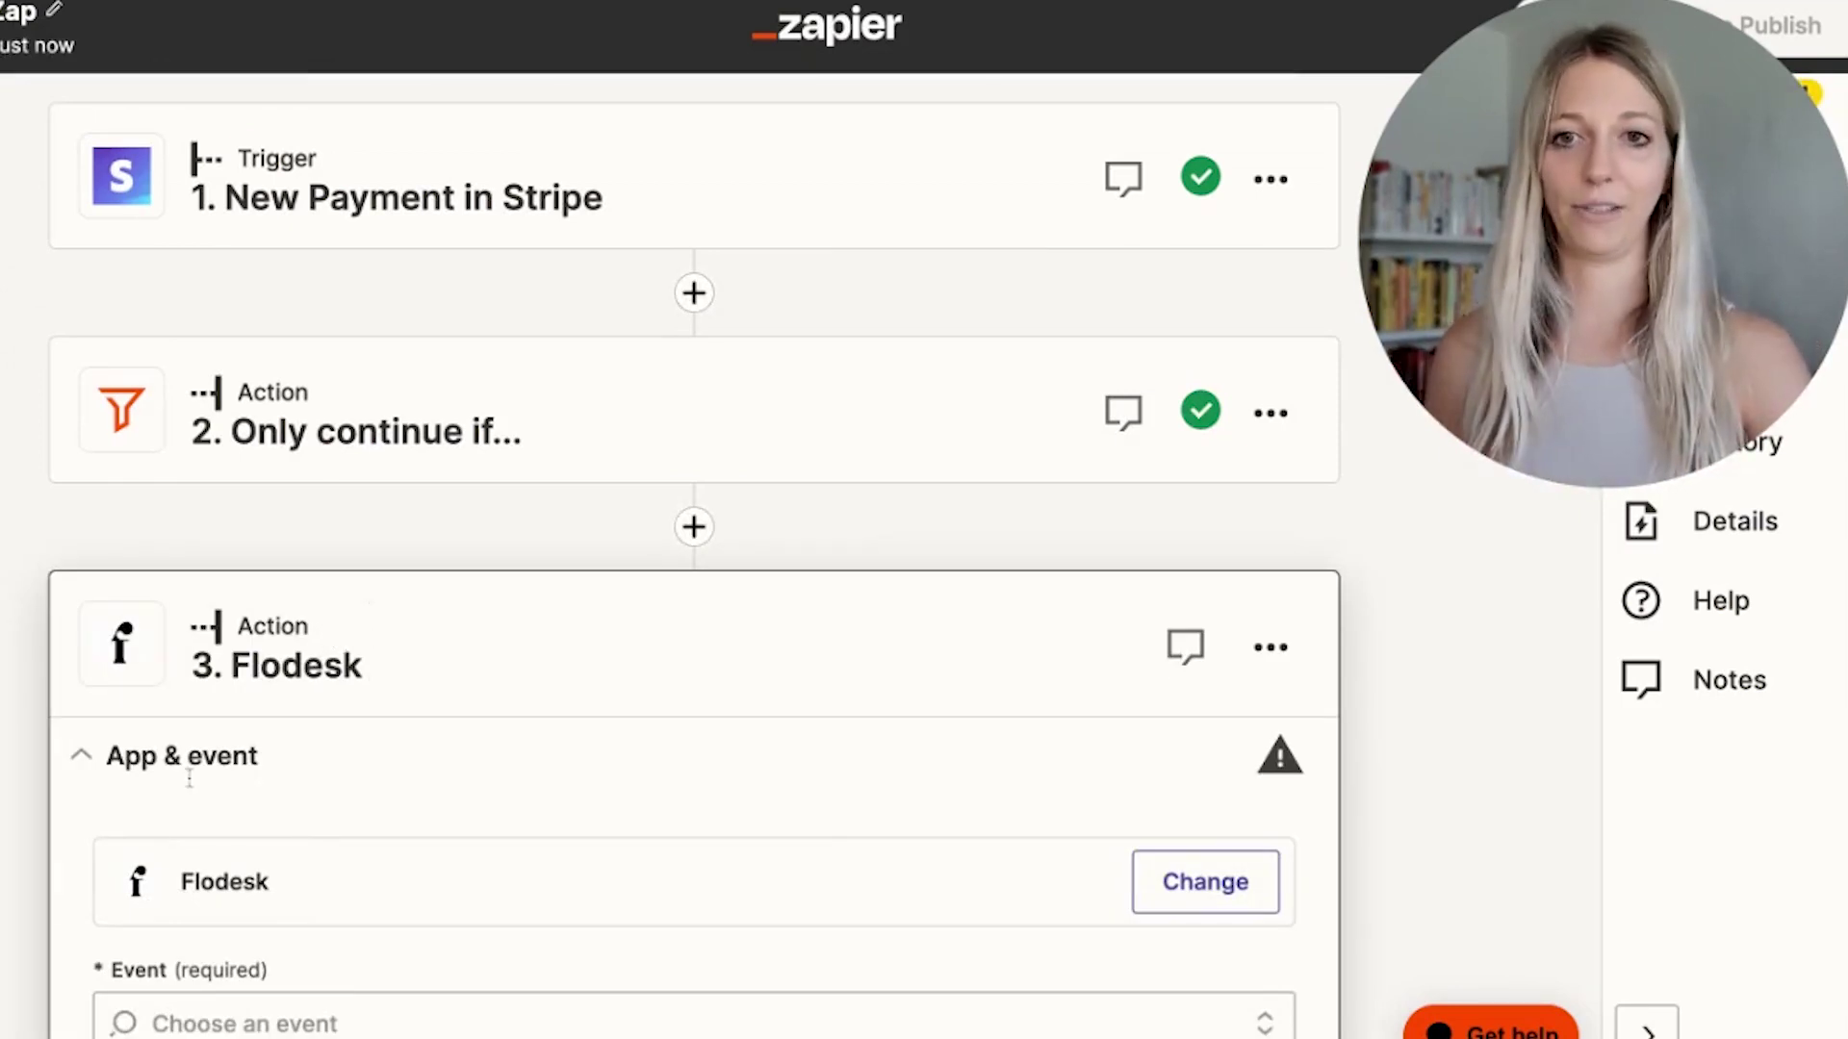
pyautogui.scroll(-3, 452, 765)
pyautogui.scroll(-2, 450, 767)
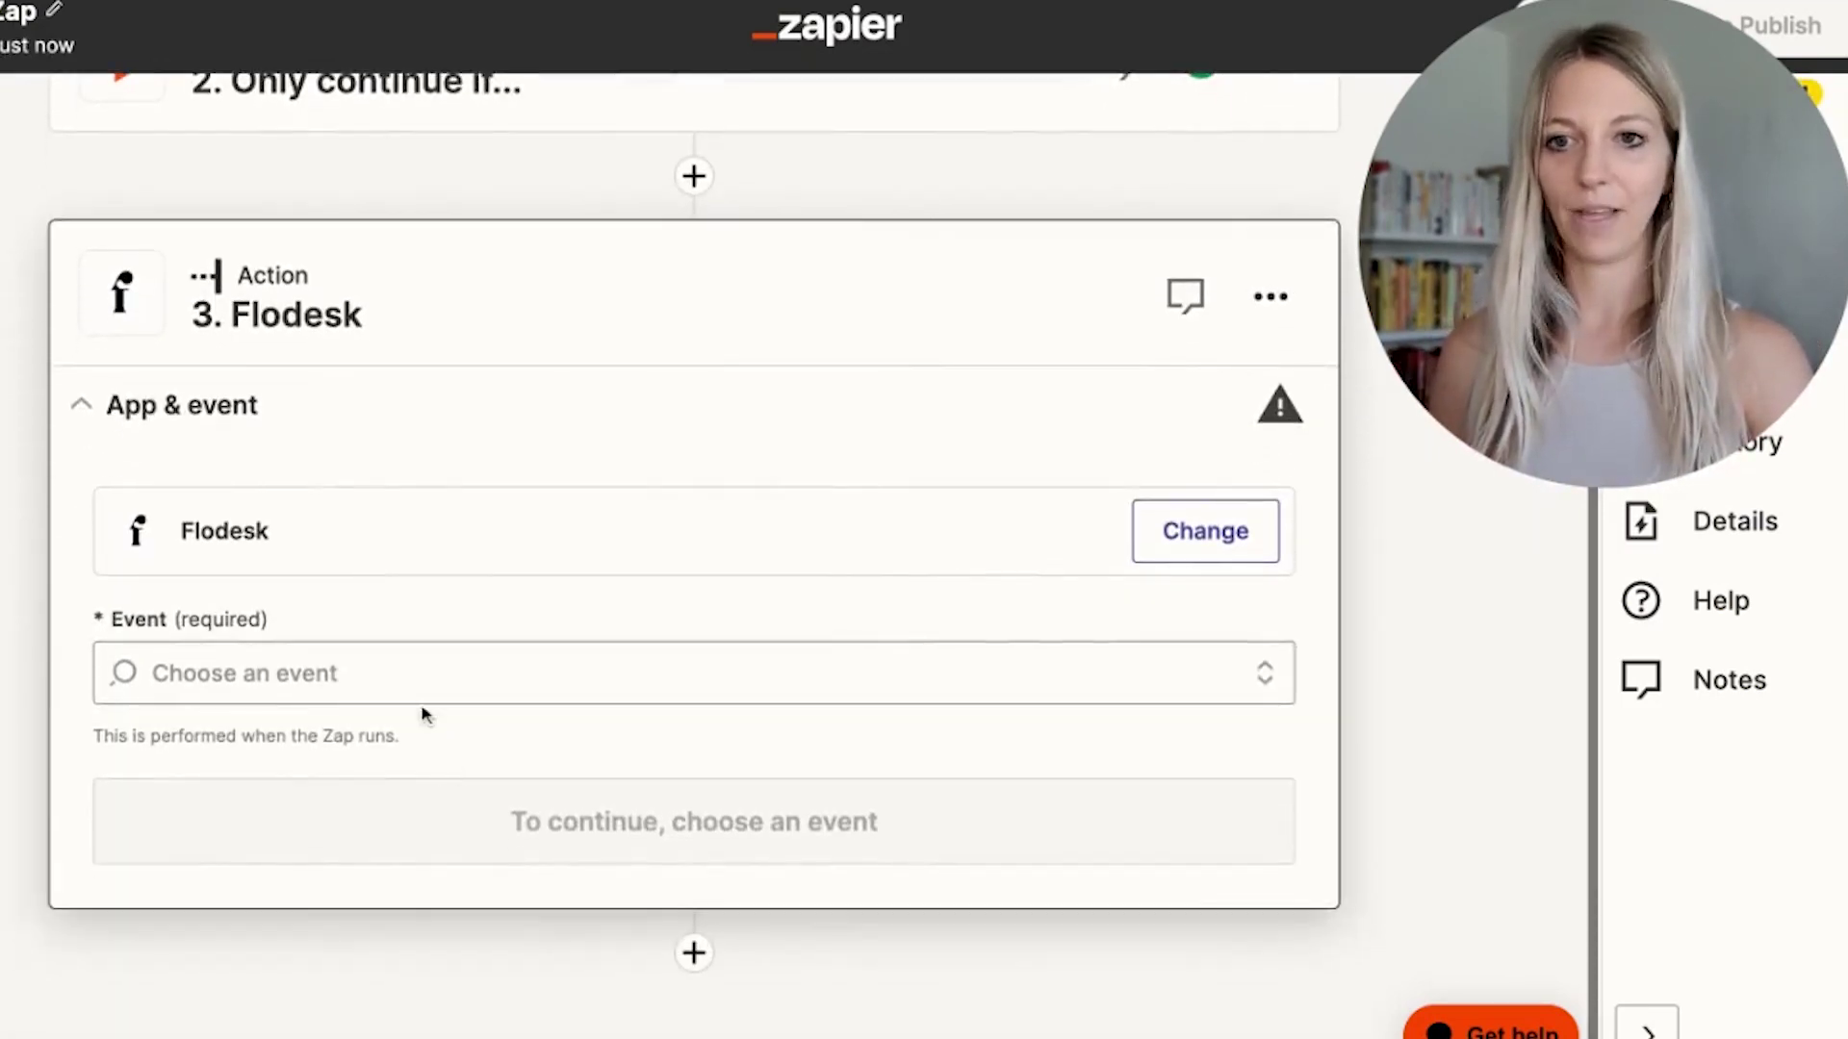
pyautogui.click(414, 664)
pyautogui.scroll(-2, 414, 662)
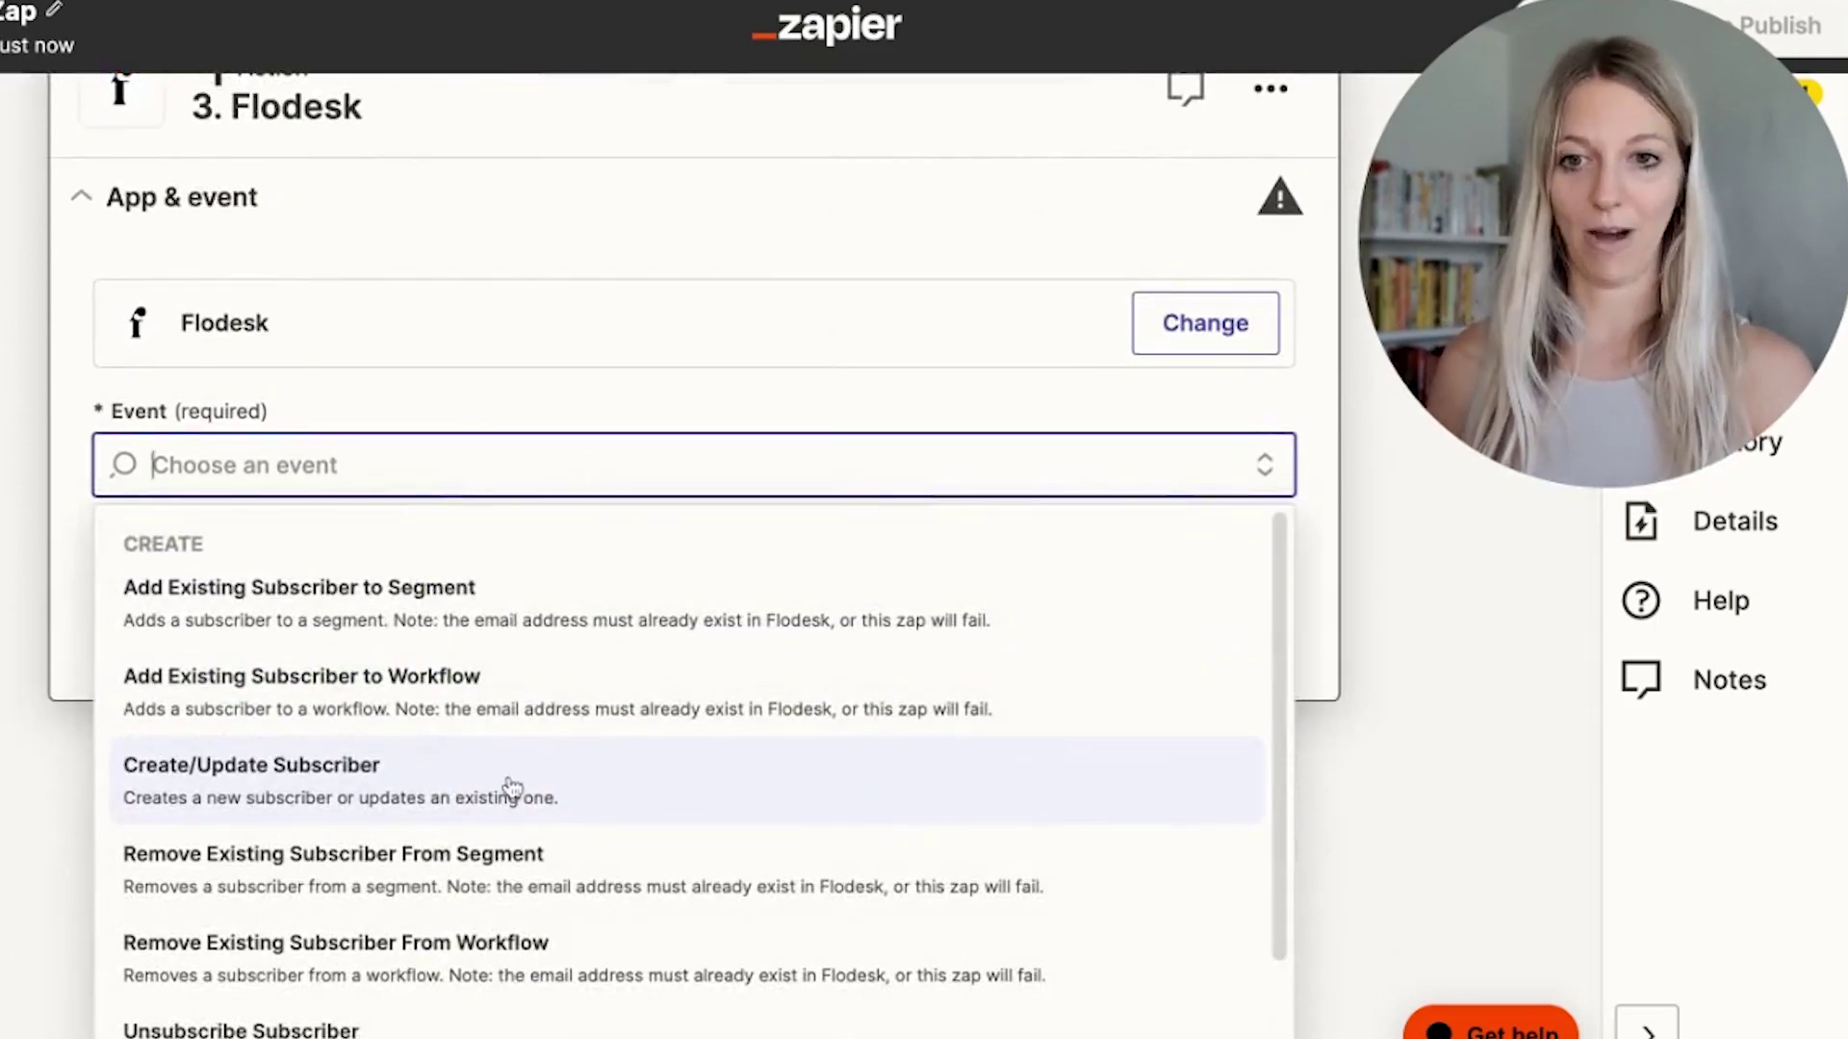
pyautogui.click(511, 789)
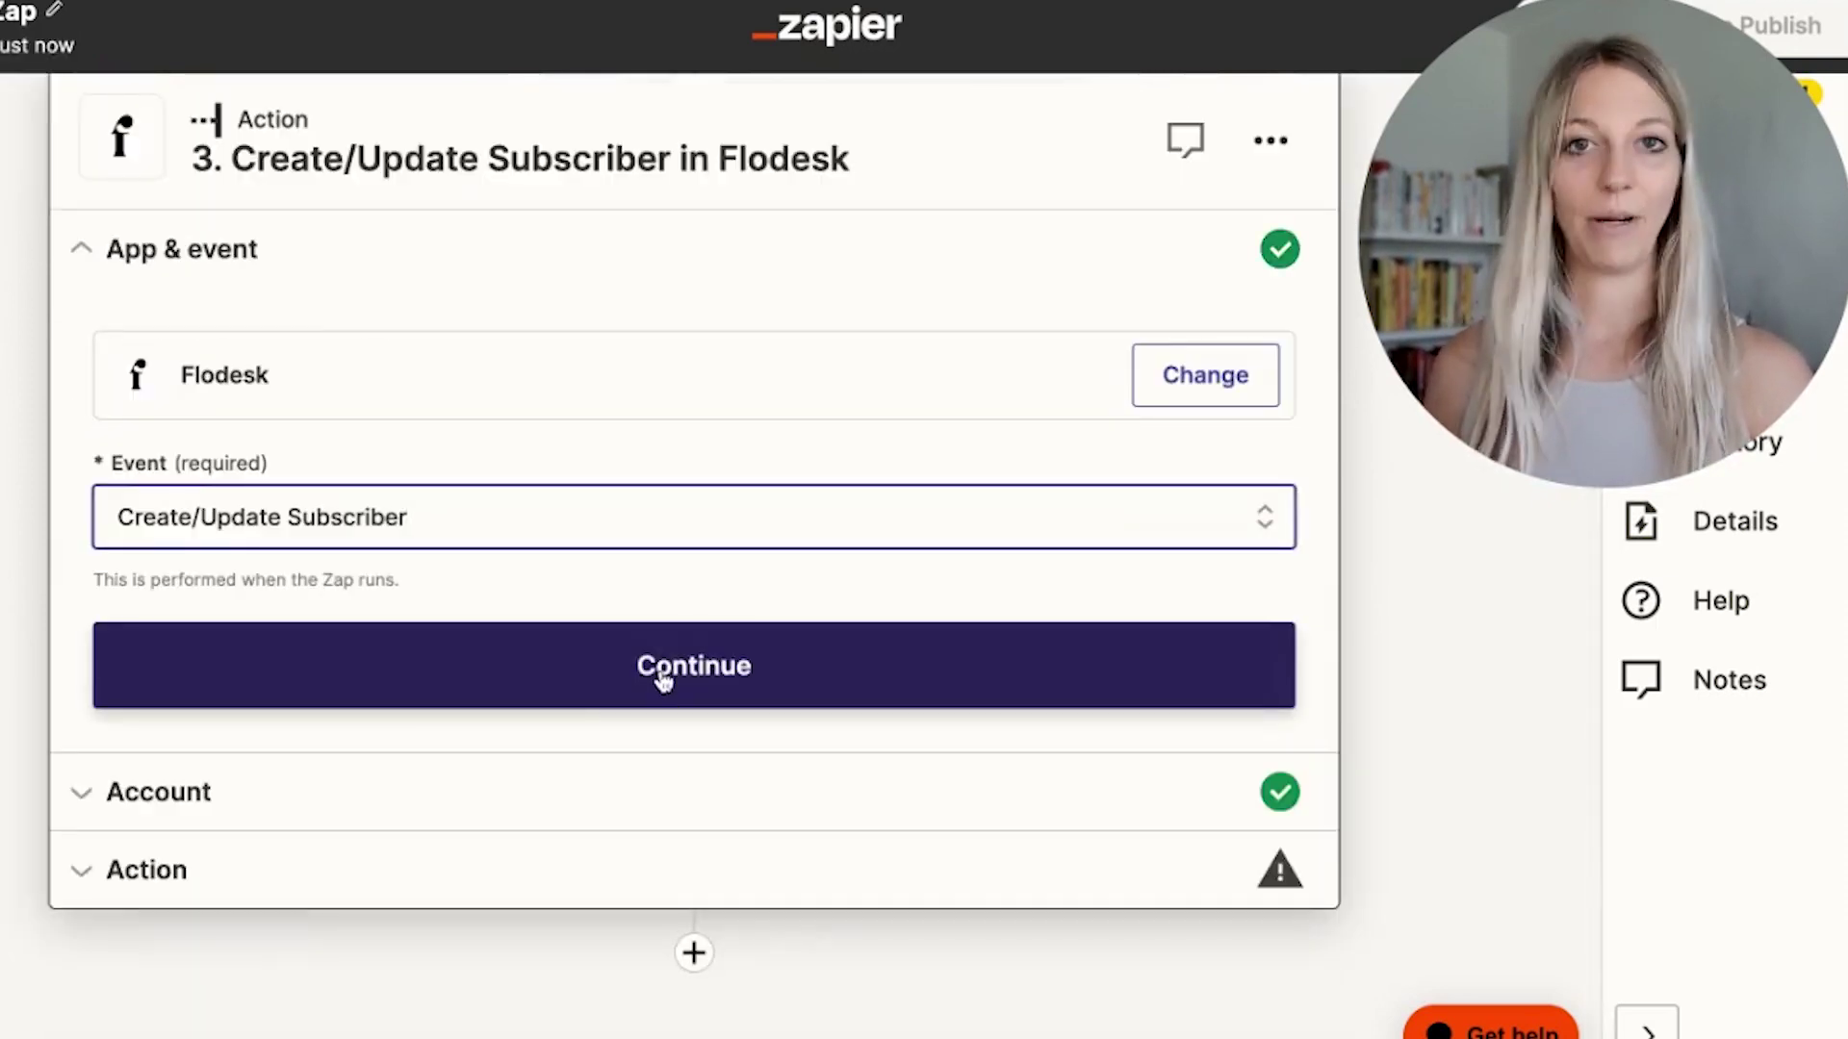
pyautogui.click(662, 678)
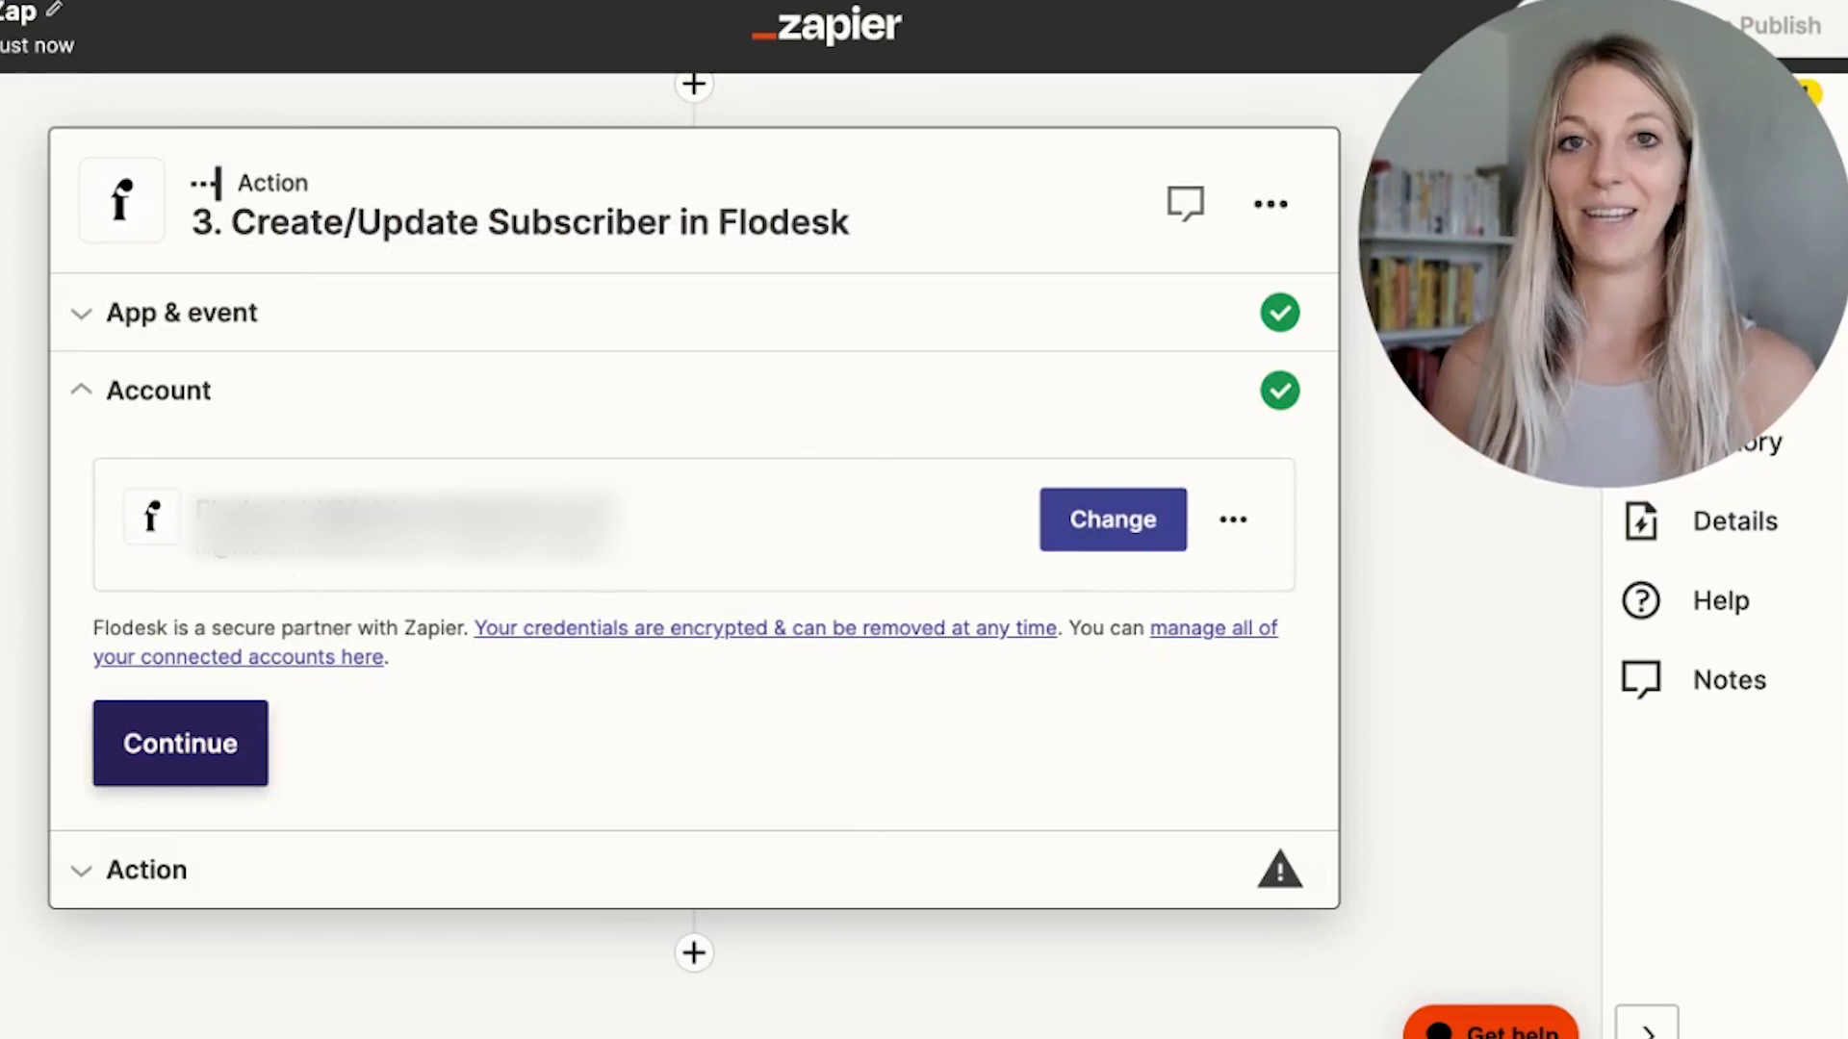
# Step: Keep the connected Flodesk account and choose the eBook Side Hustle Roadmap segment
pyautogui.click(180, 743)
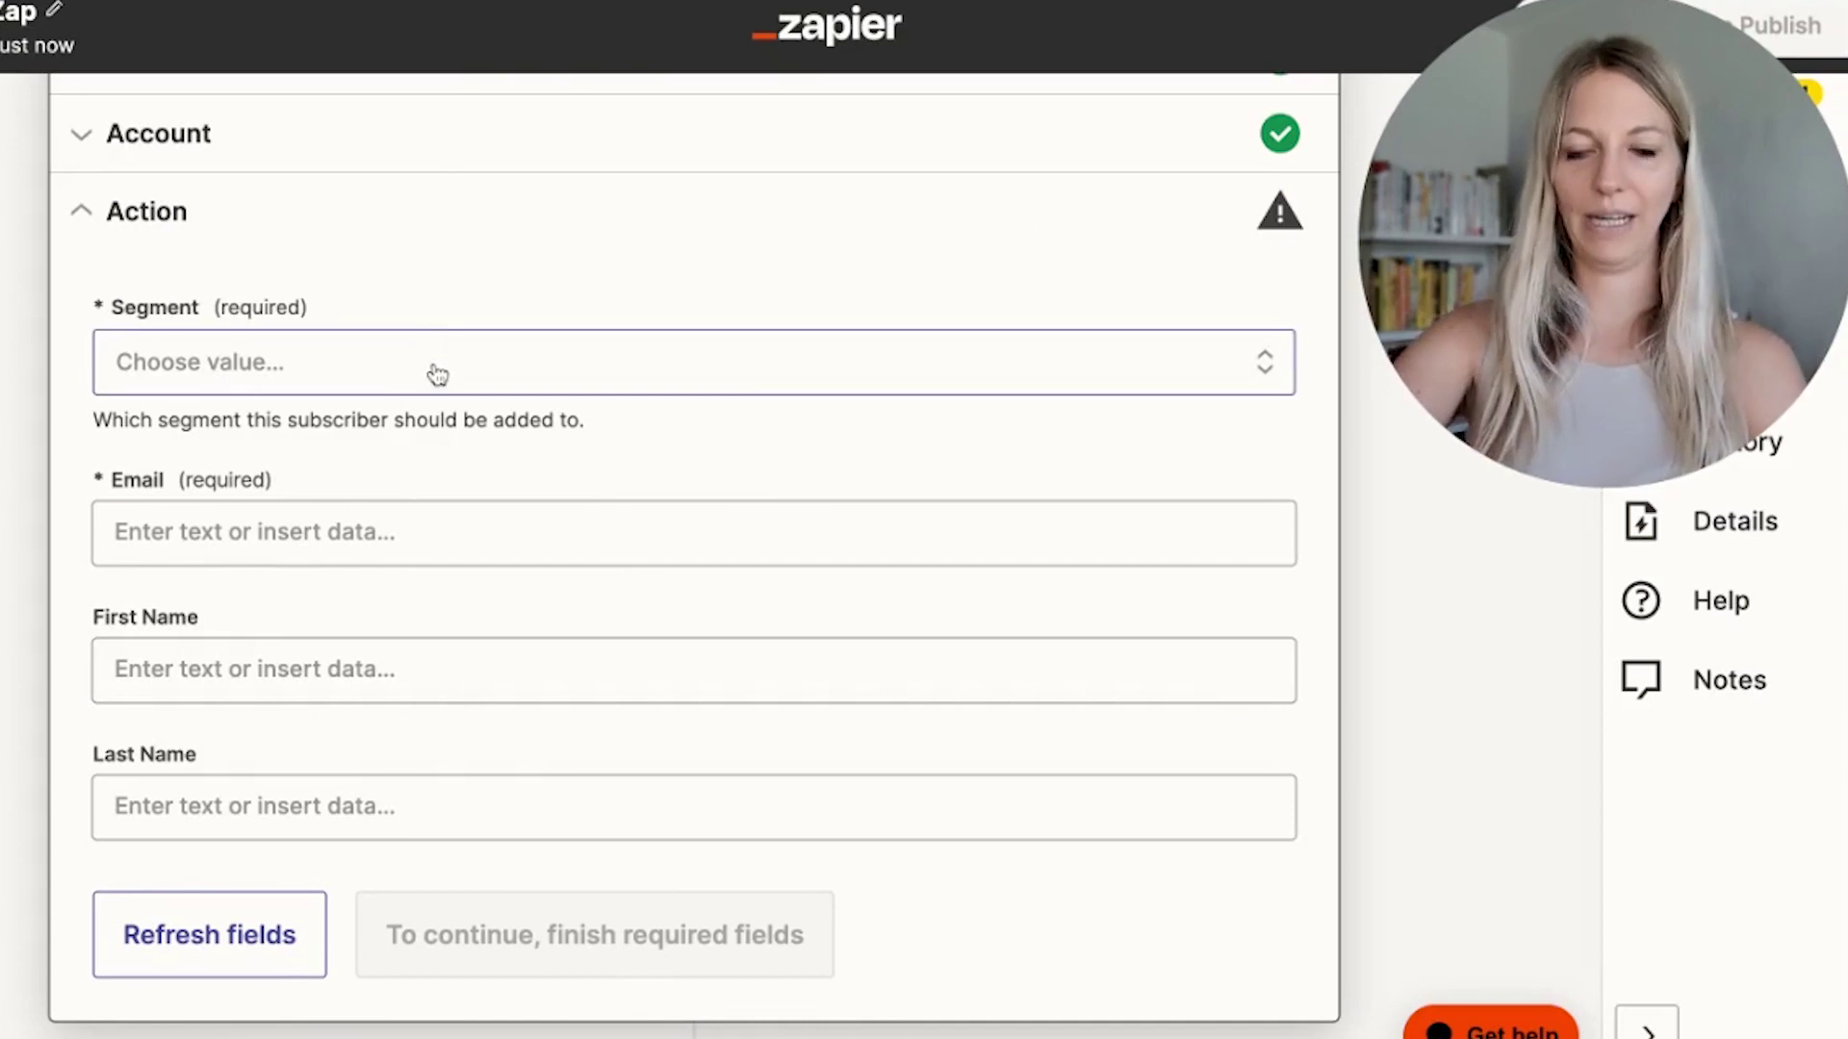
pyautogui.click(437, 374)
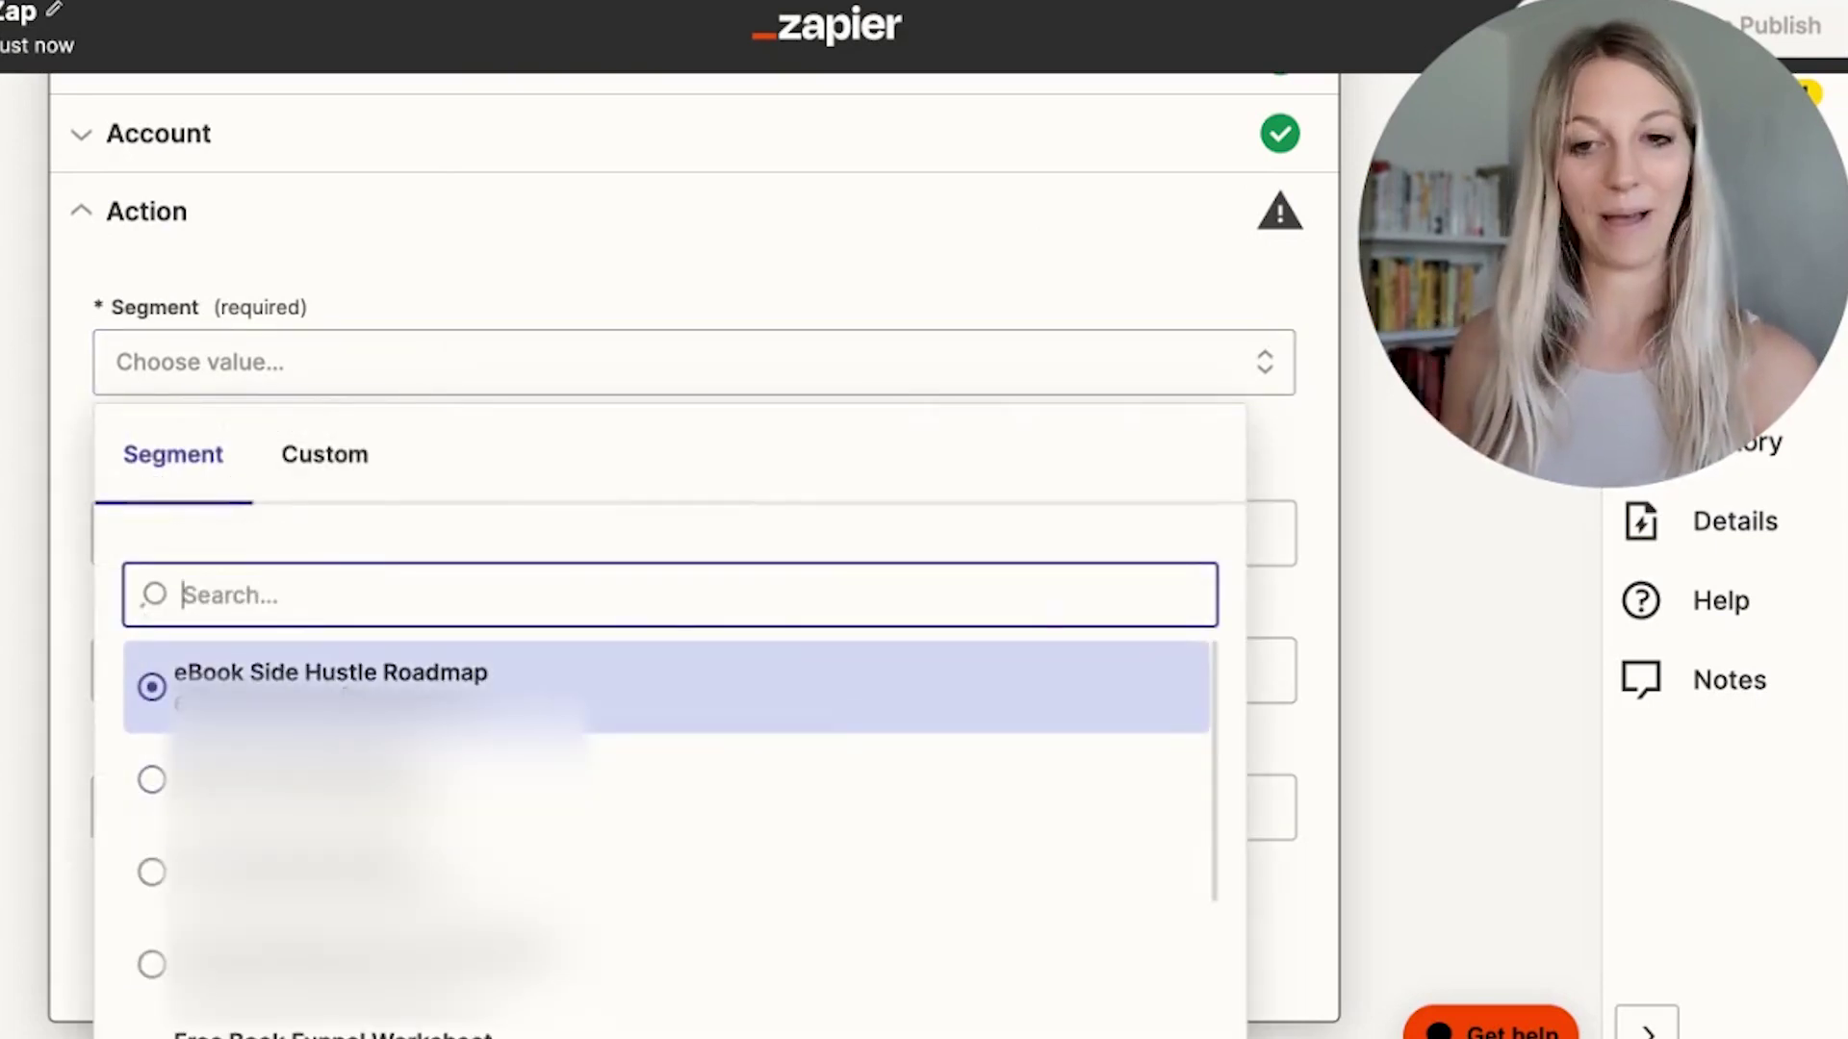
pyautogui.click(346, 683)
# Step: Map Stripe's Customer Email into the Flodesk Email field
pyautogui.click(347, 550)
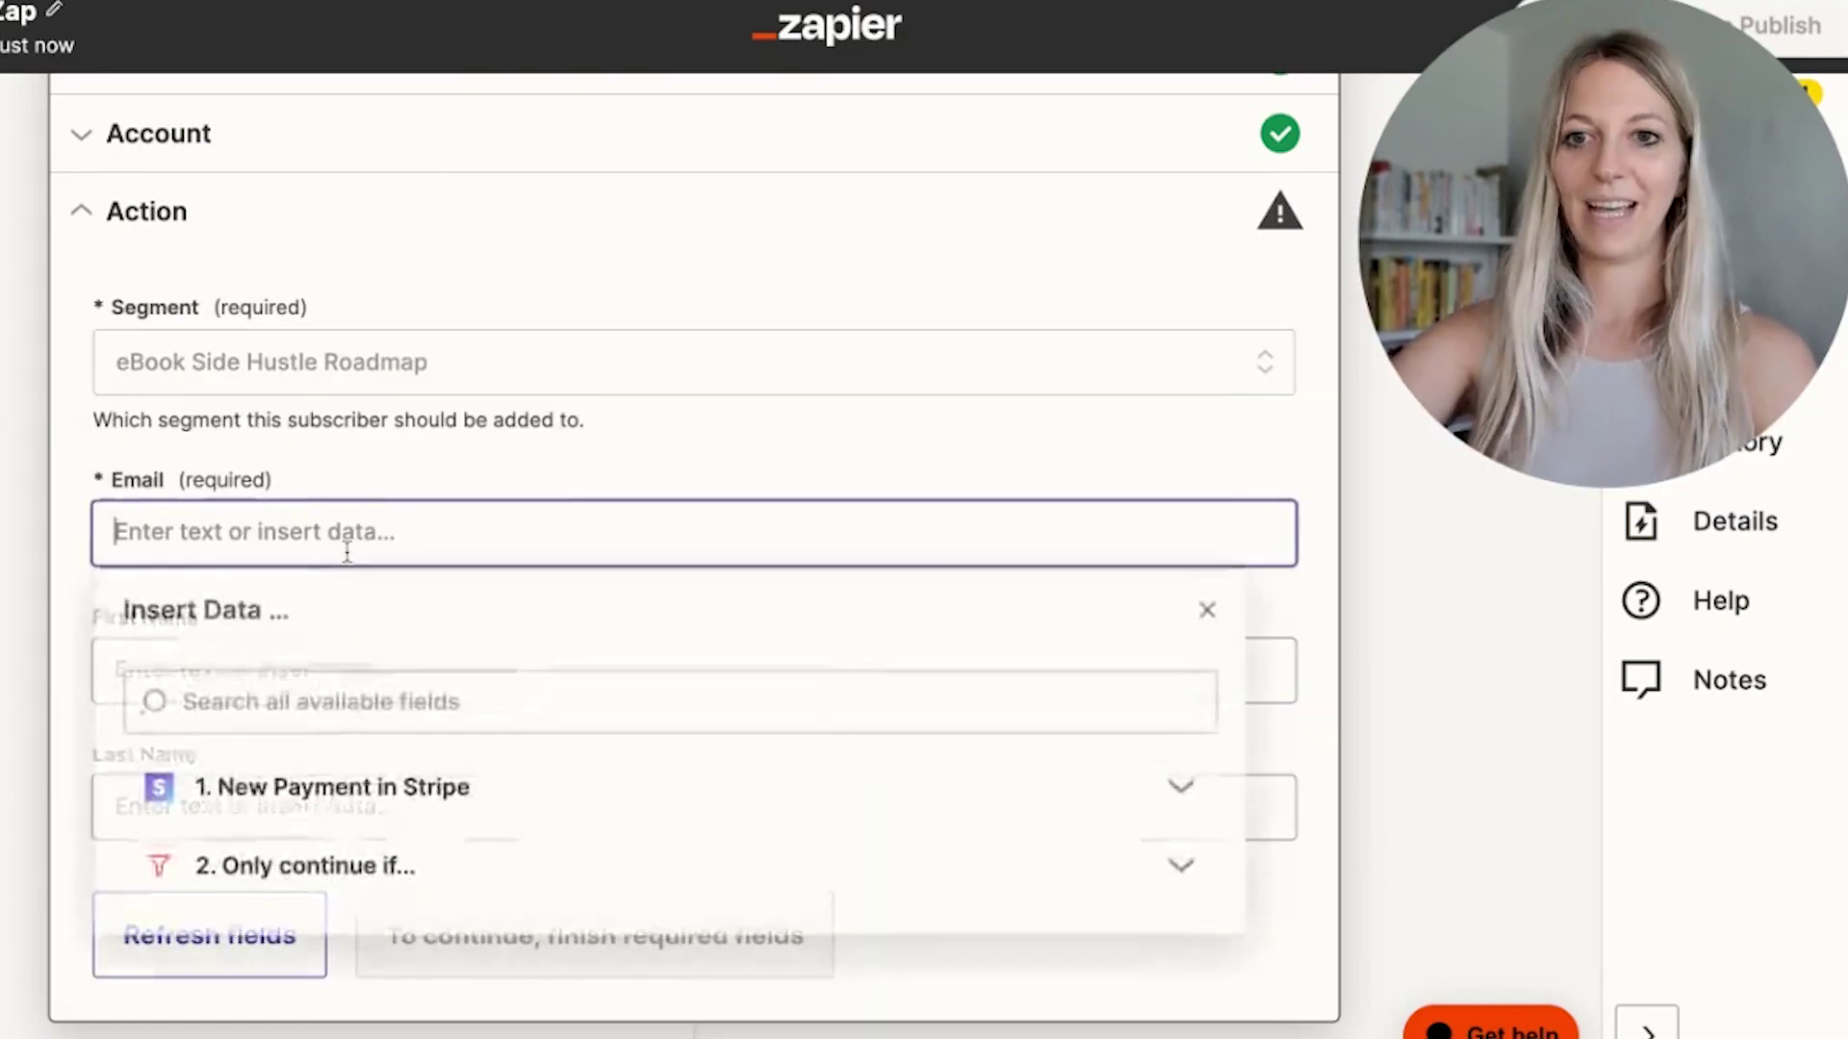
pyautogui.scroll(-2, 363, 836)
pyautogui.click(343, 616)
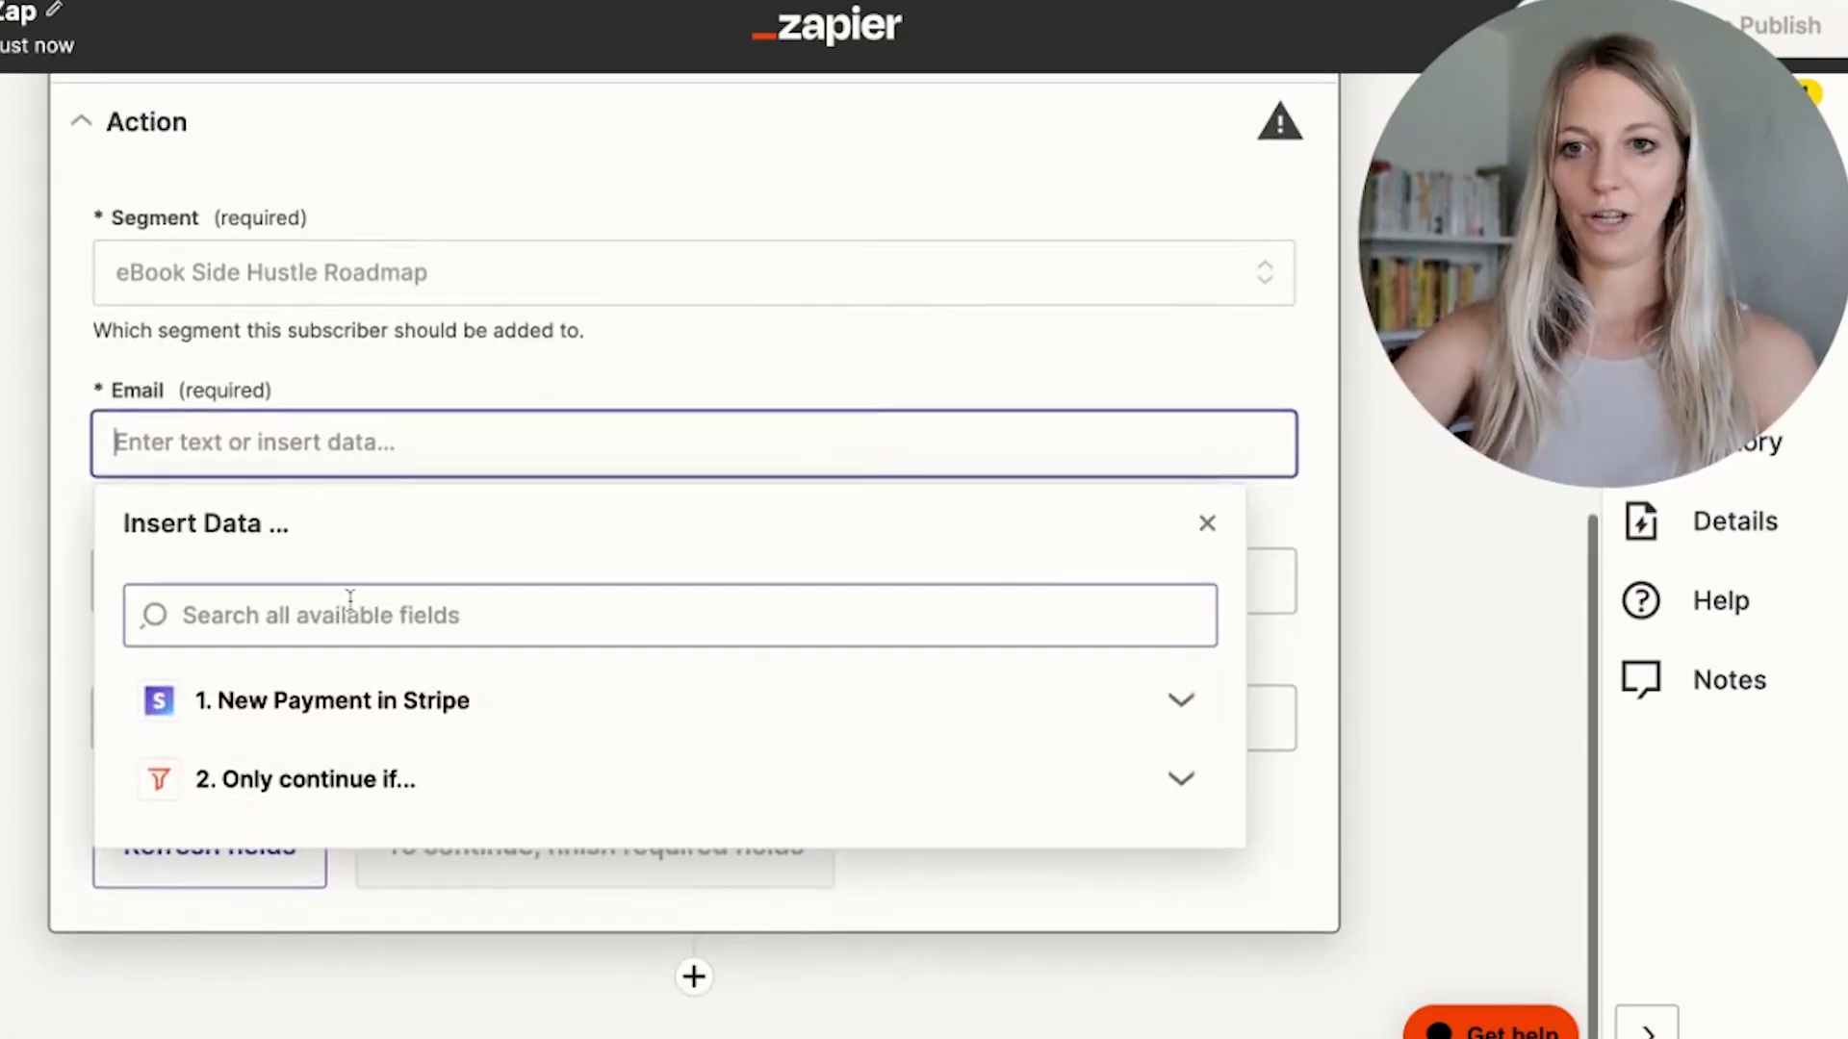
pyautogui.write('email')
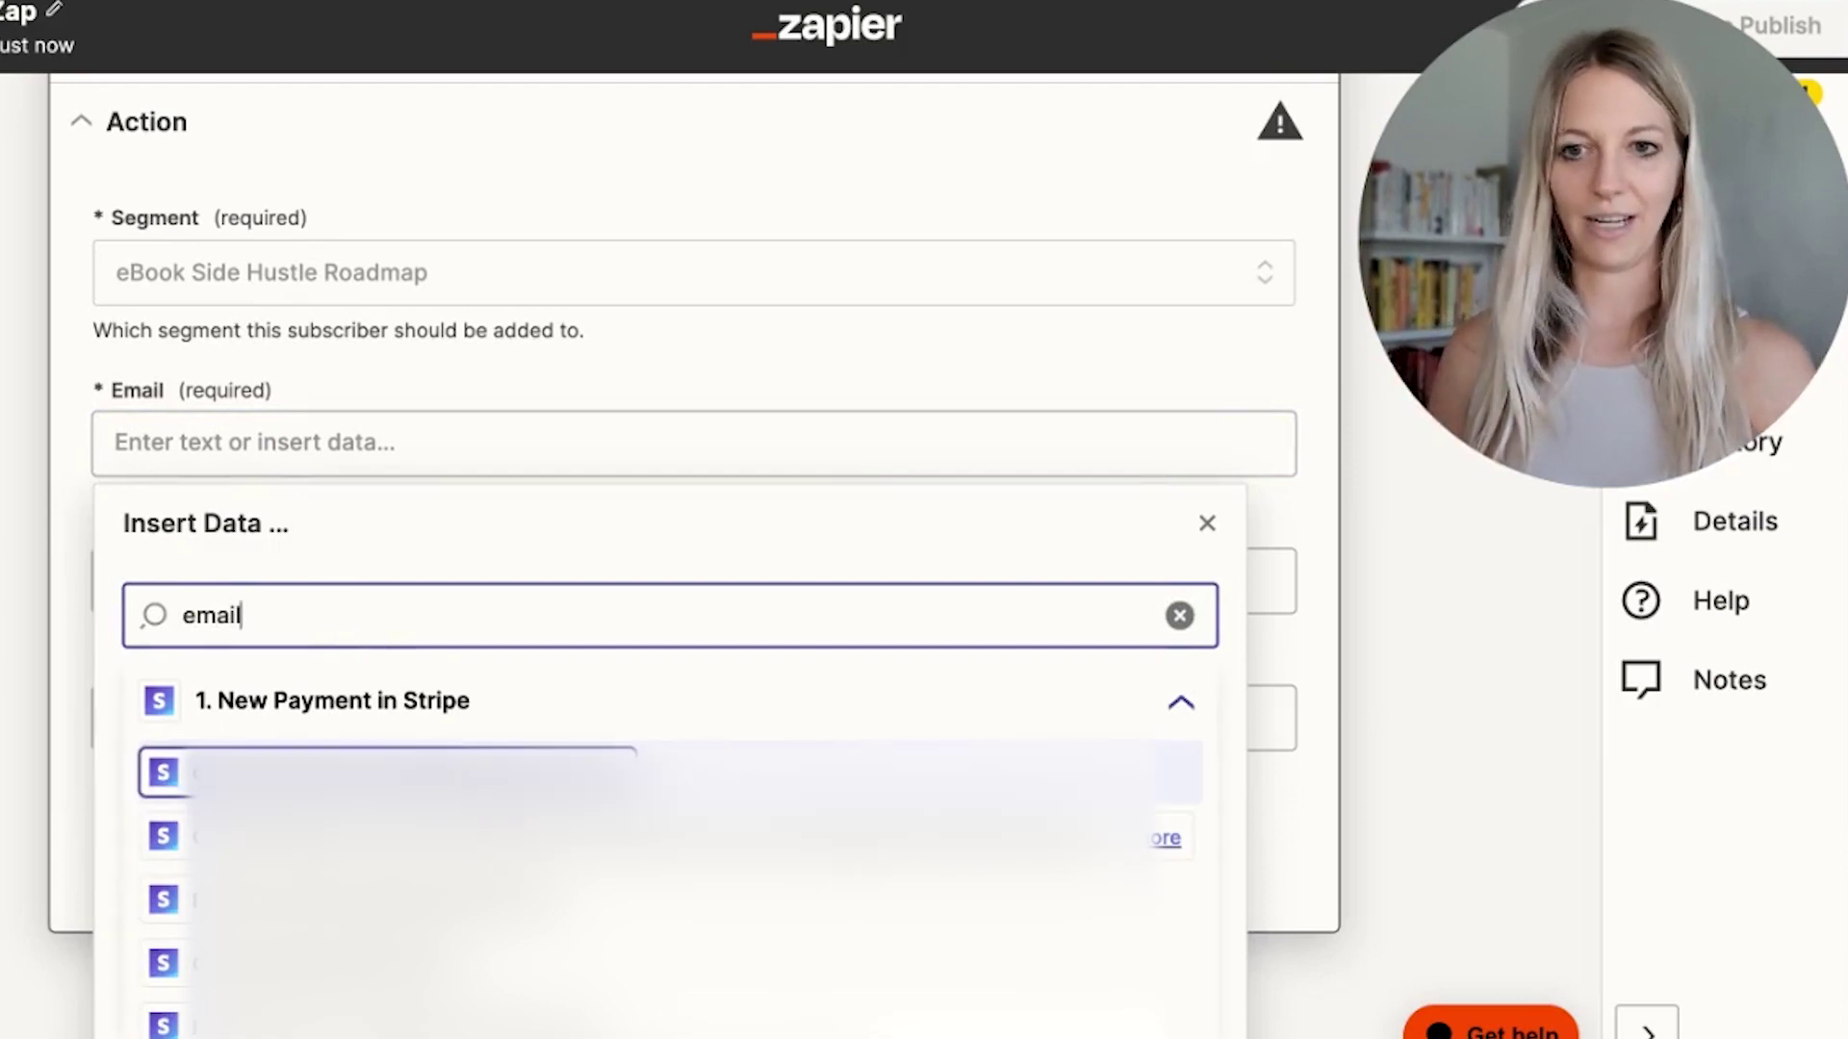
pyautogui.press('Return')
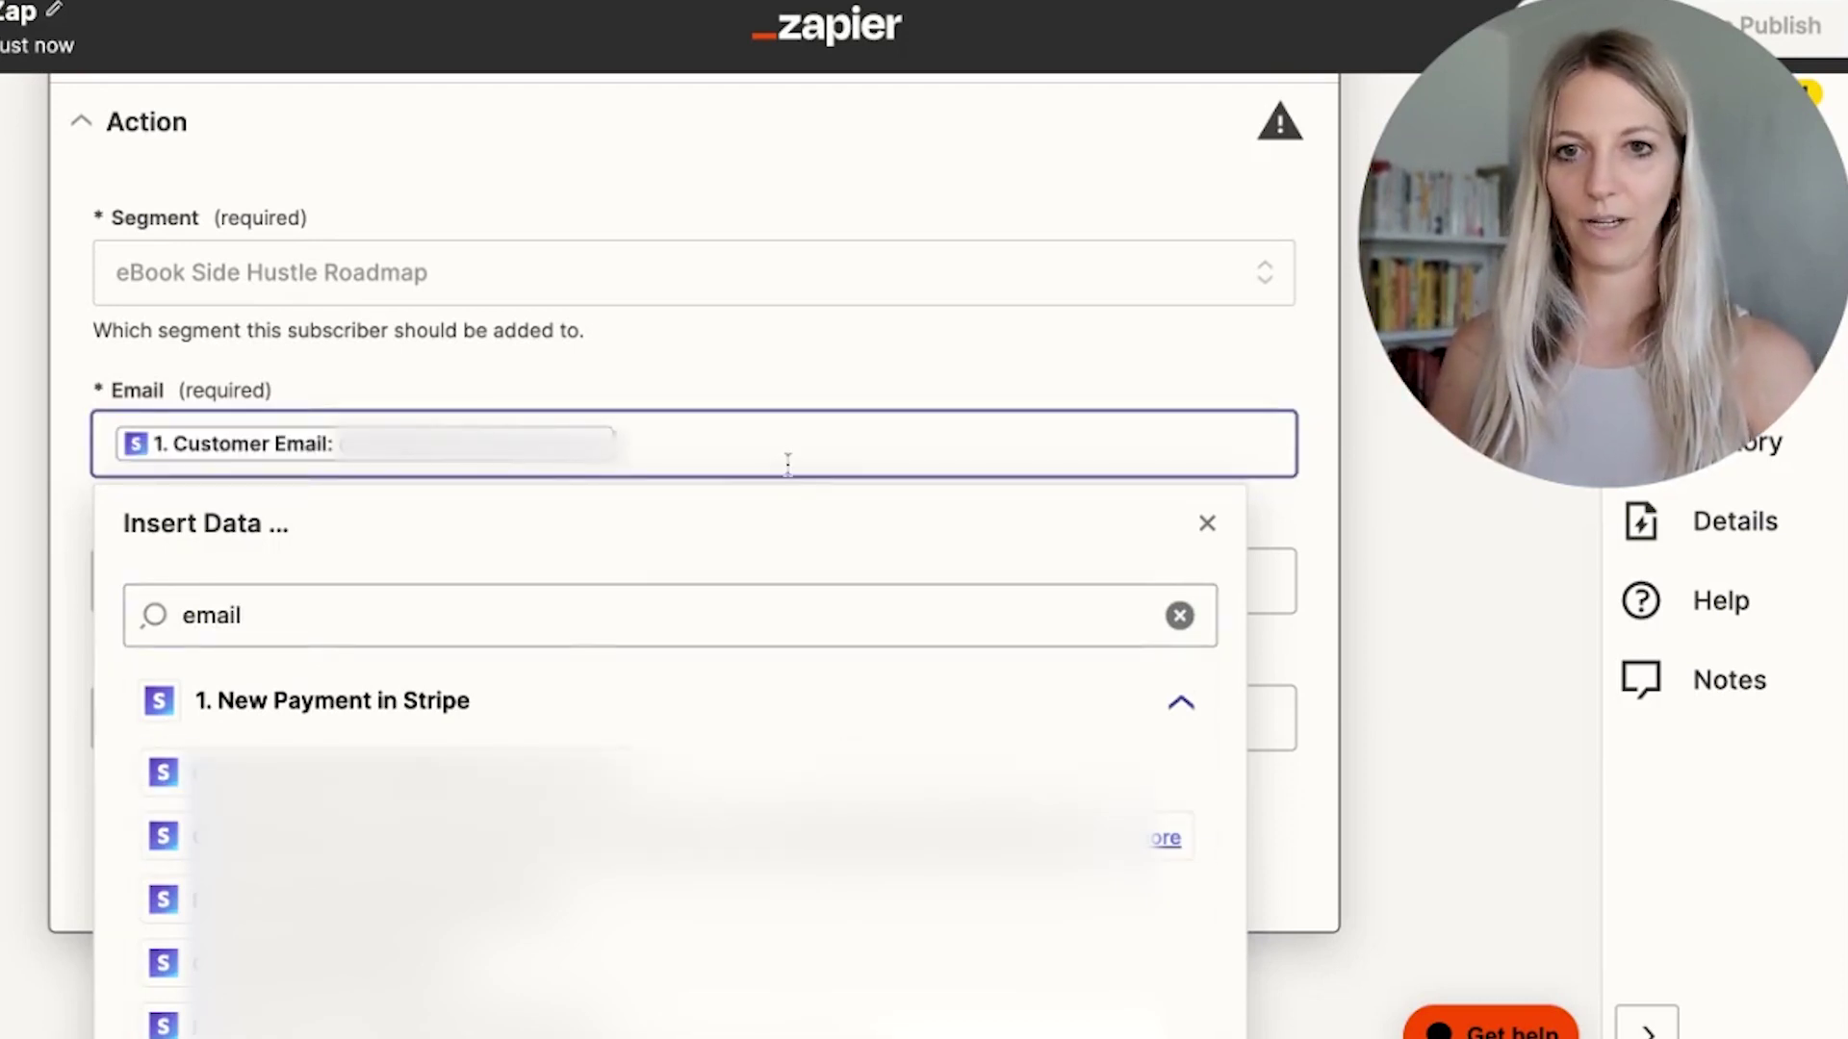
pyautogui.click(809, 377)
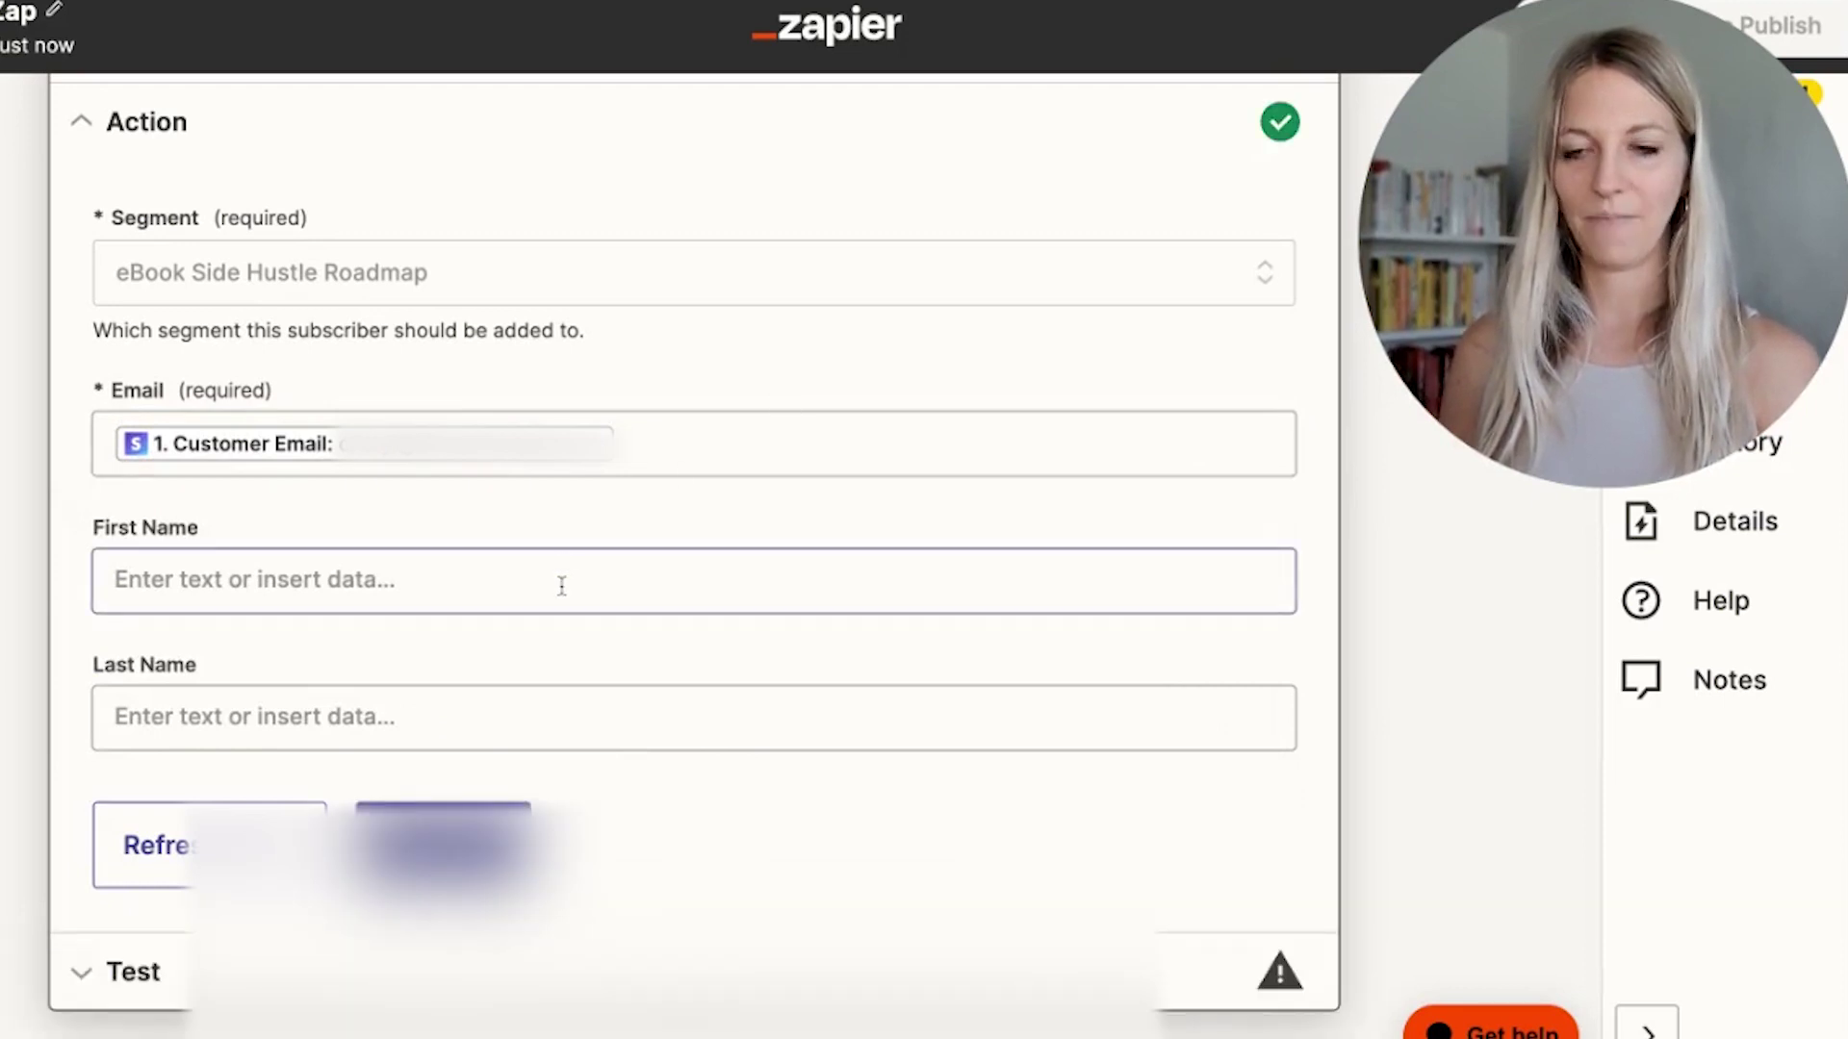
# Step: Map Stripe's Customer Name into the Flodesk First Name field
pyautogui.click(560, 583)
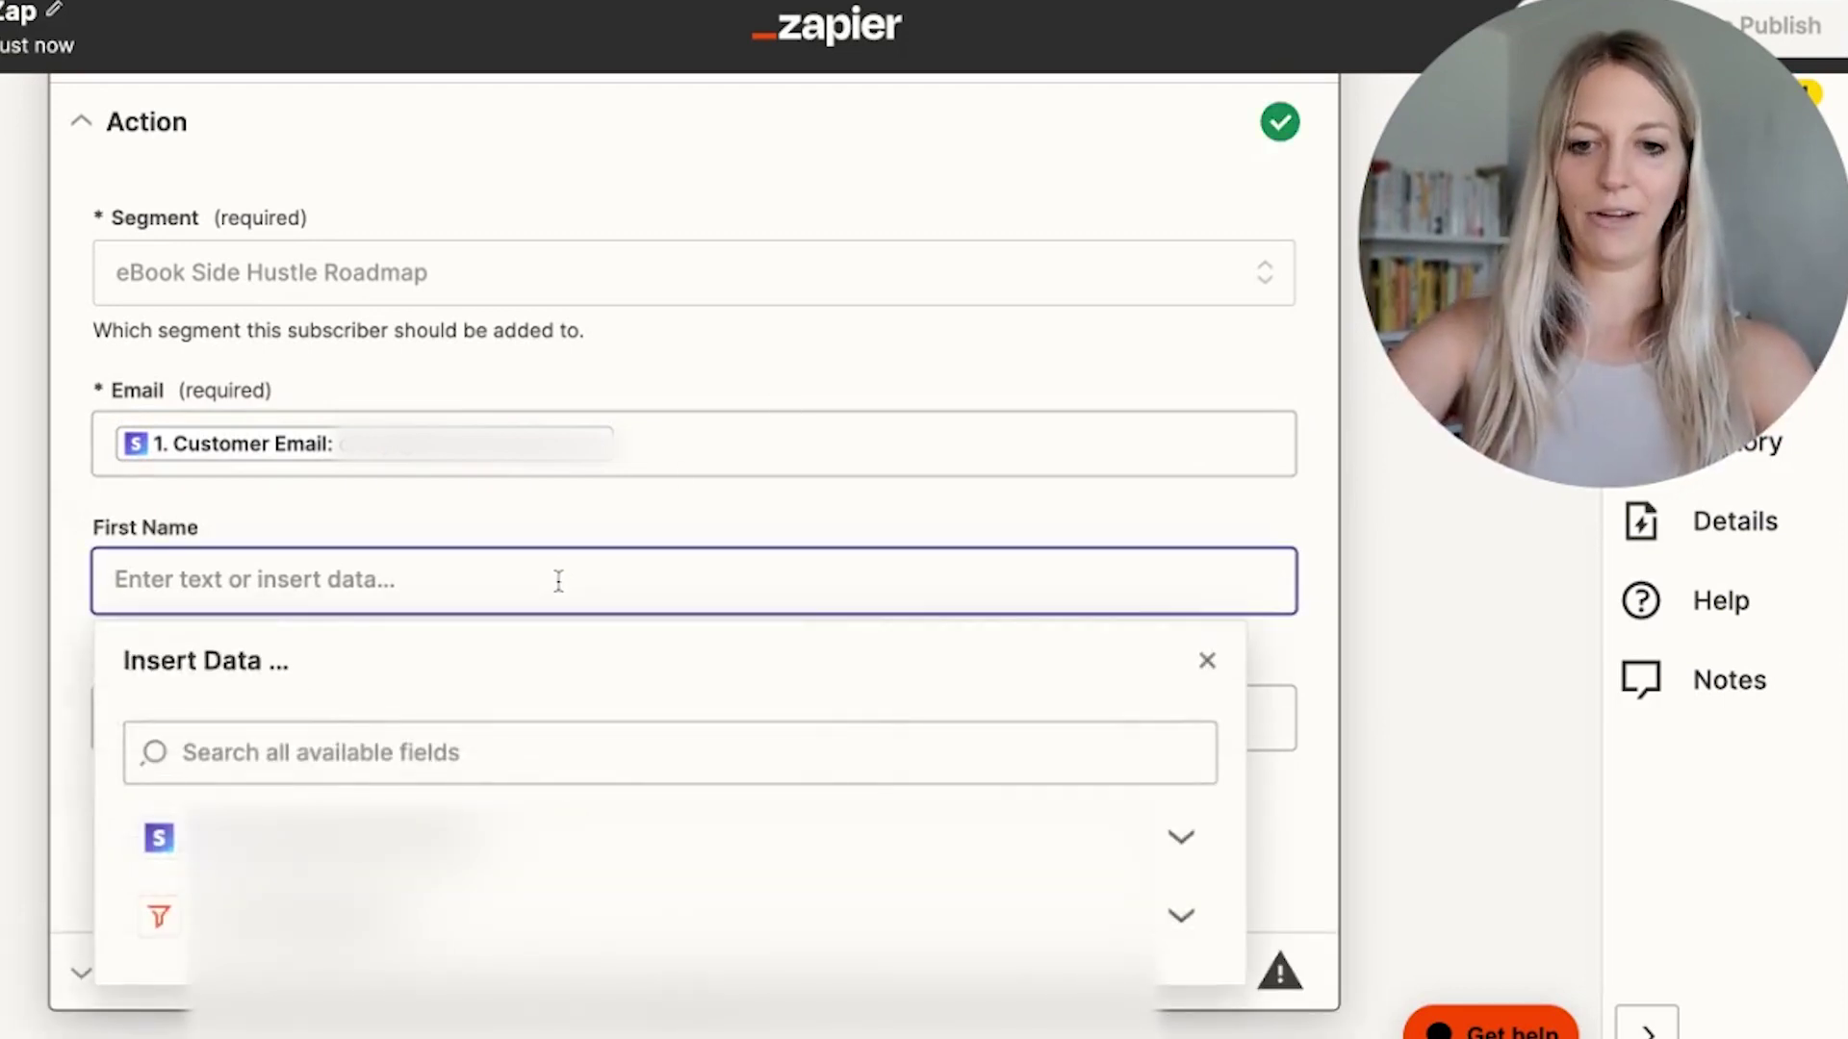
pyautogui.write('ri')
pyautogui.press('BackSpace')
pyautogui.press('BackSpace')
pyautogui.click(453, 760)
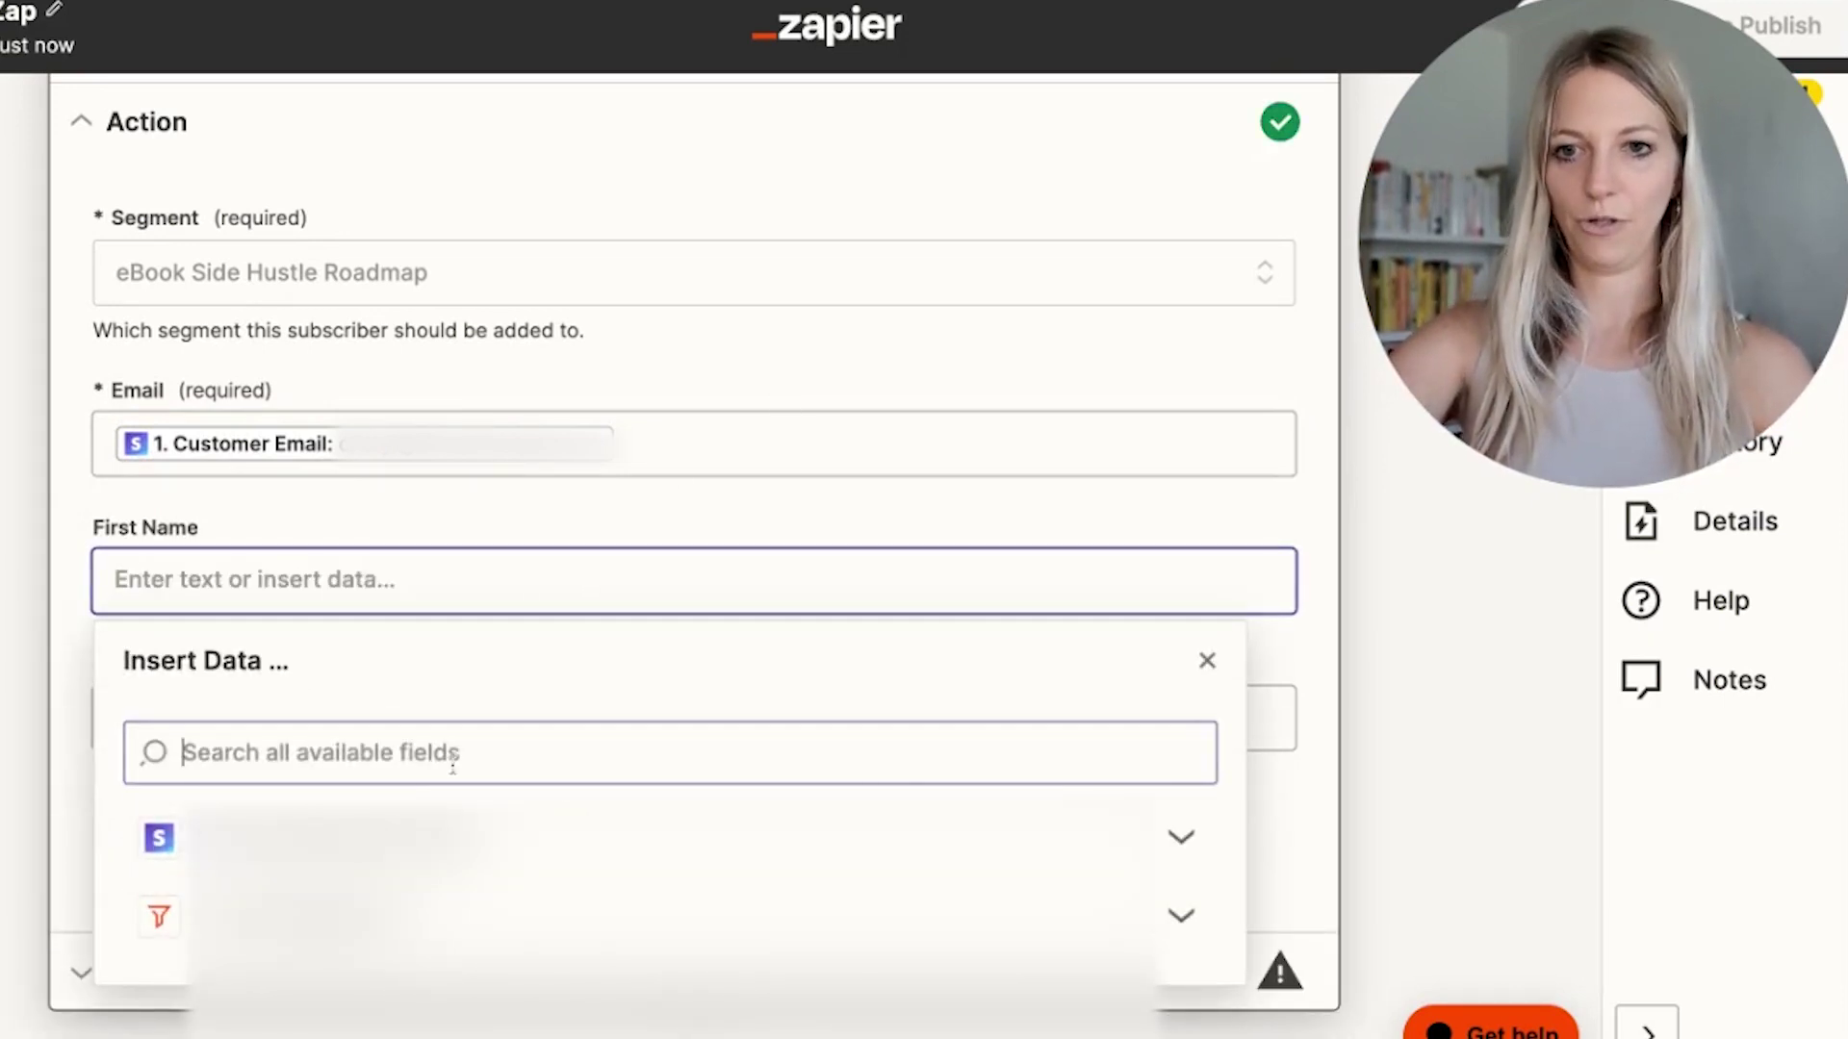
pyautogui.write('name')
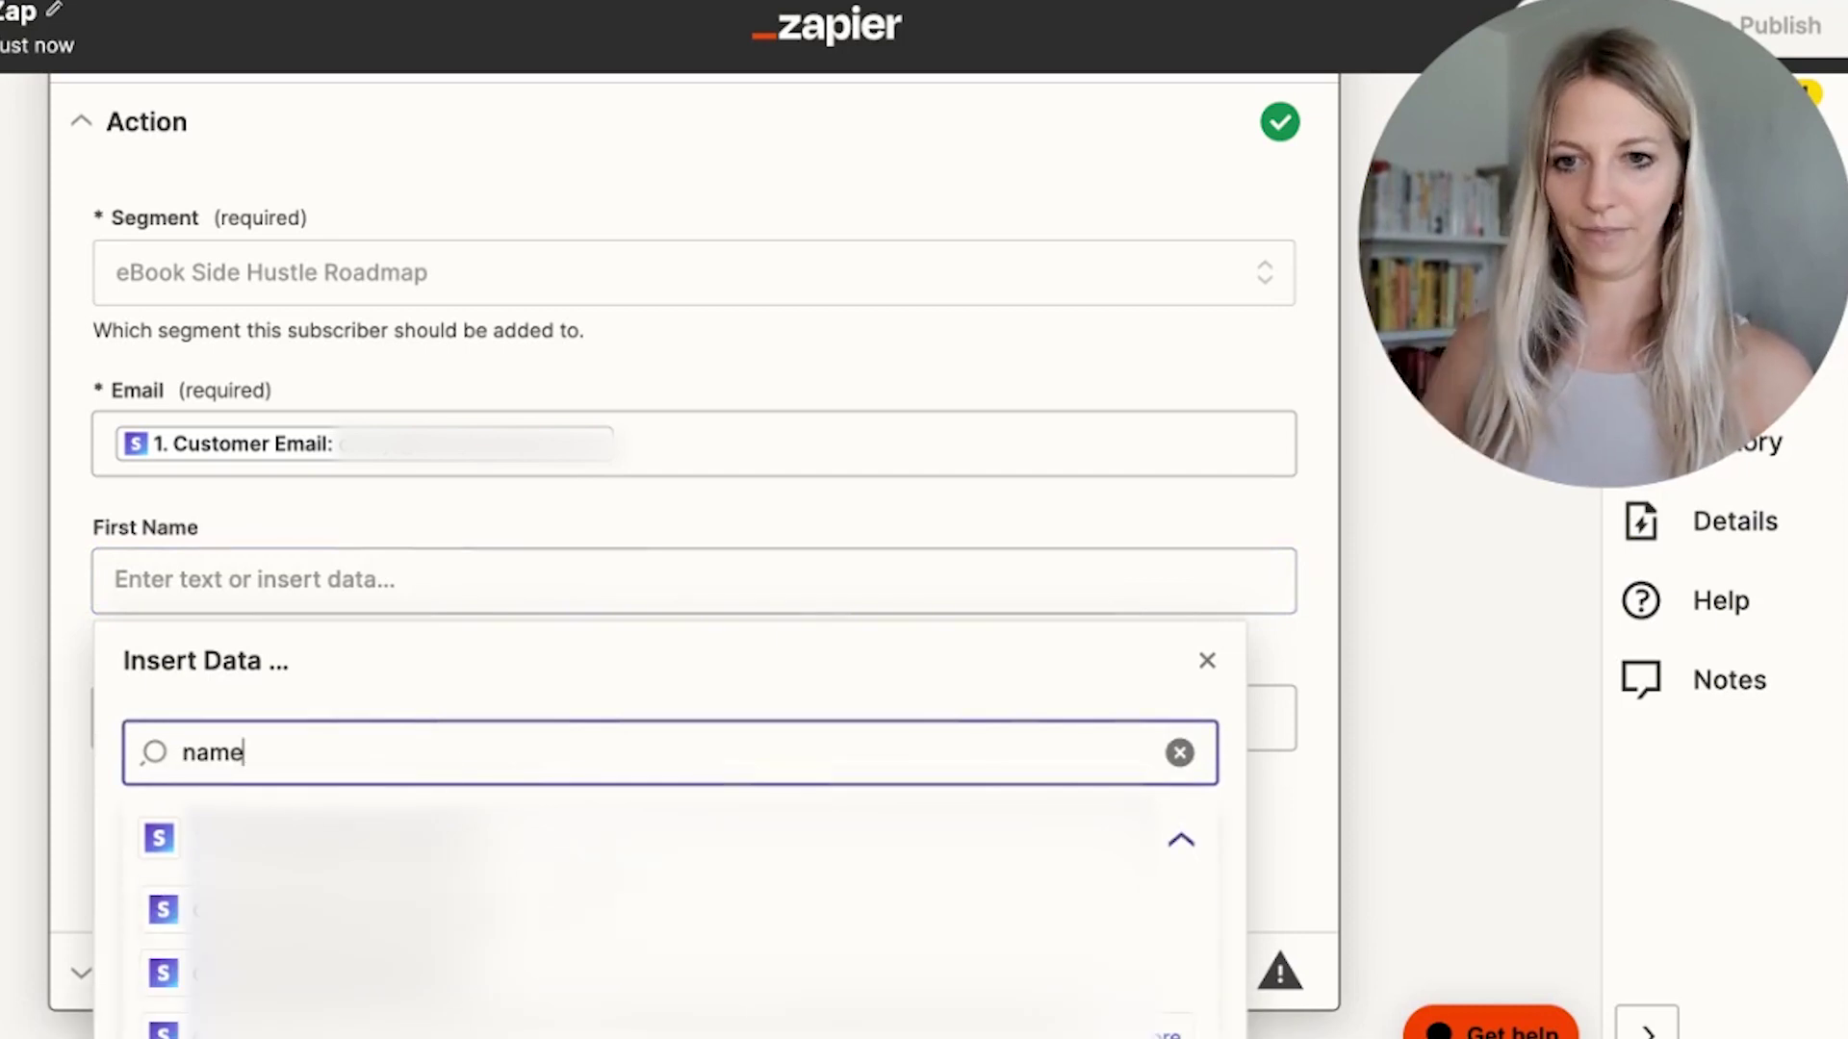
pyautogui.click(337, 906)
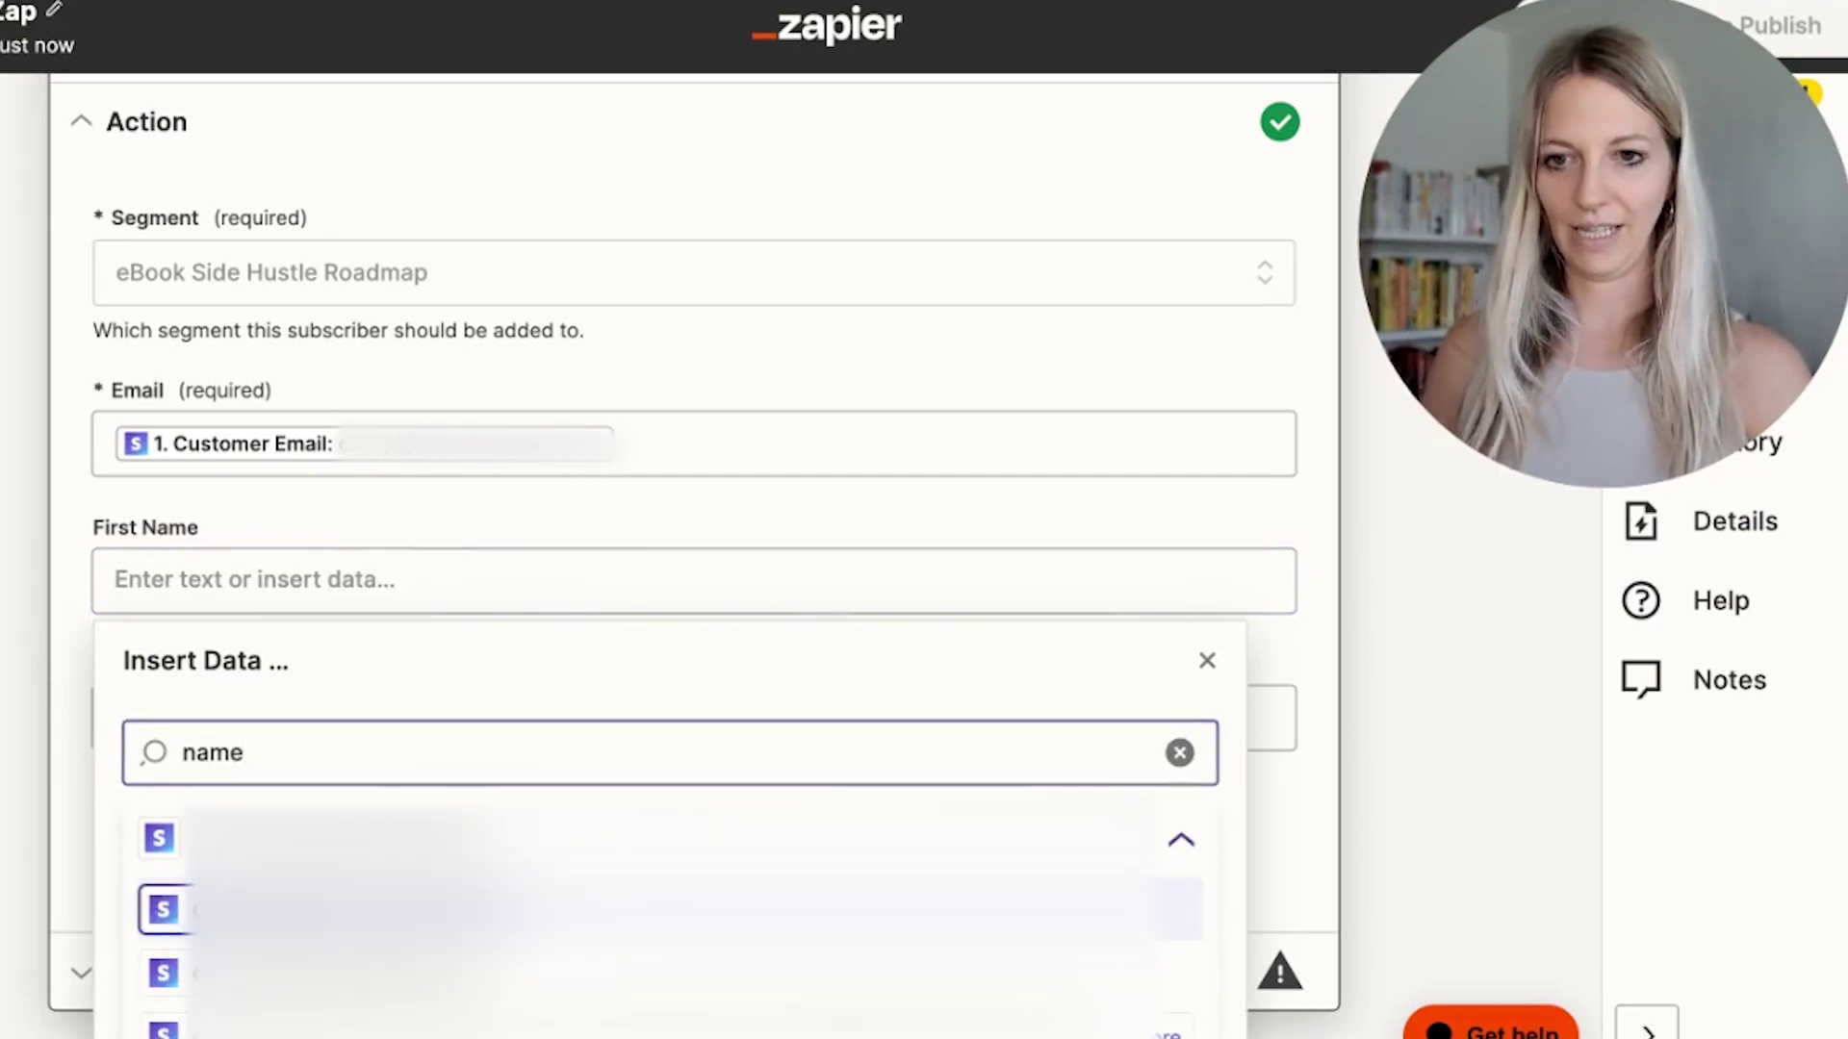
pyautogui.click(743, 514)
pyautogui.scroll(-1, 602, 781)
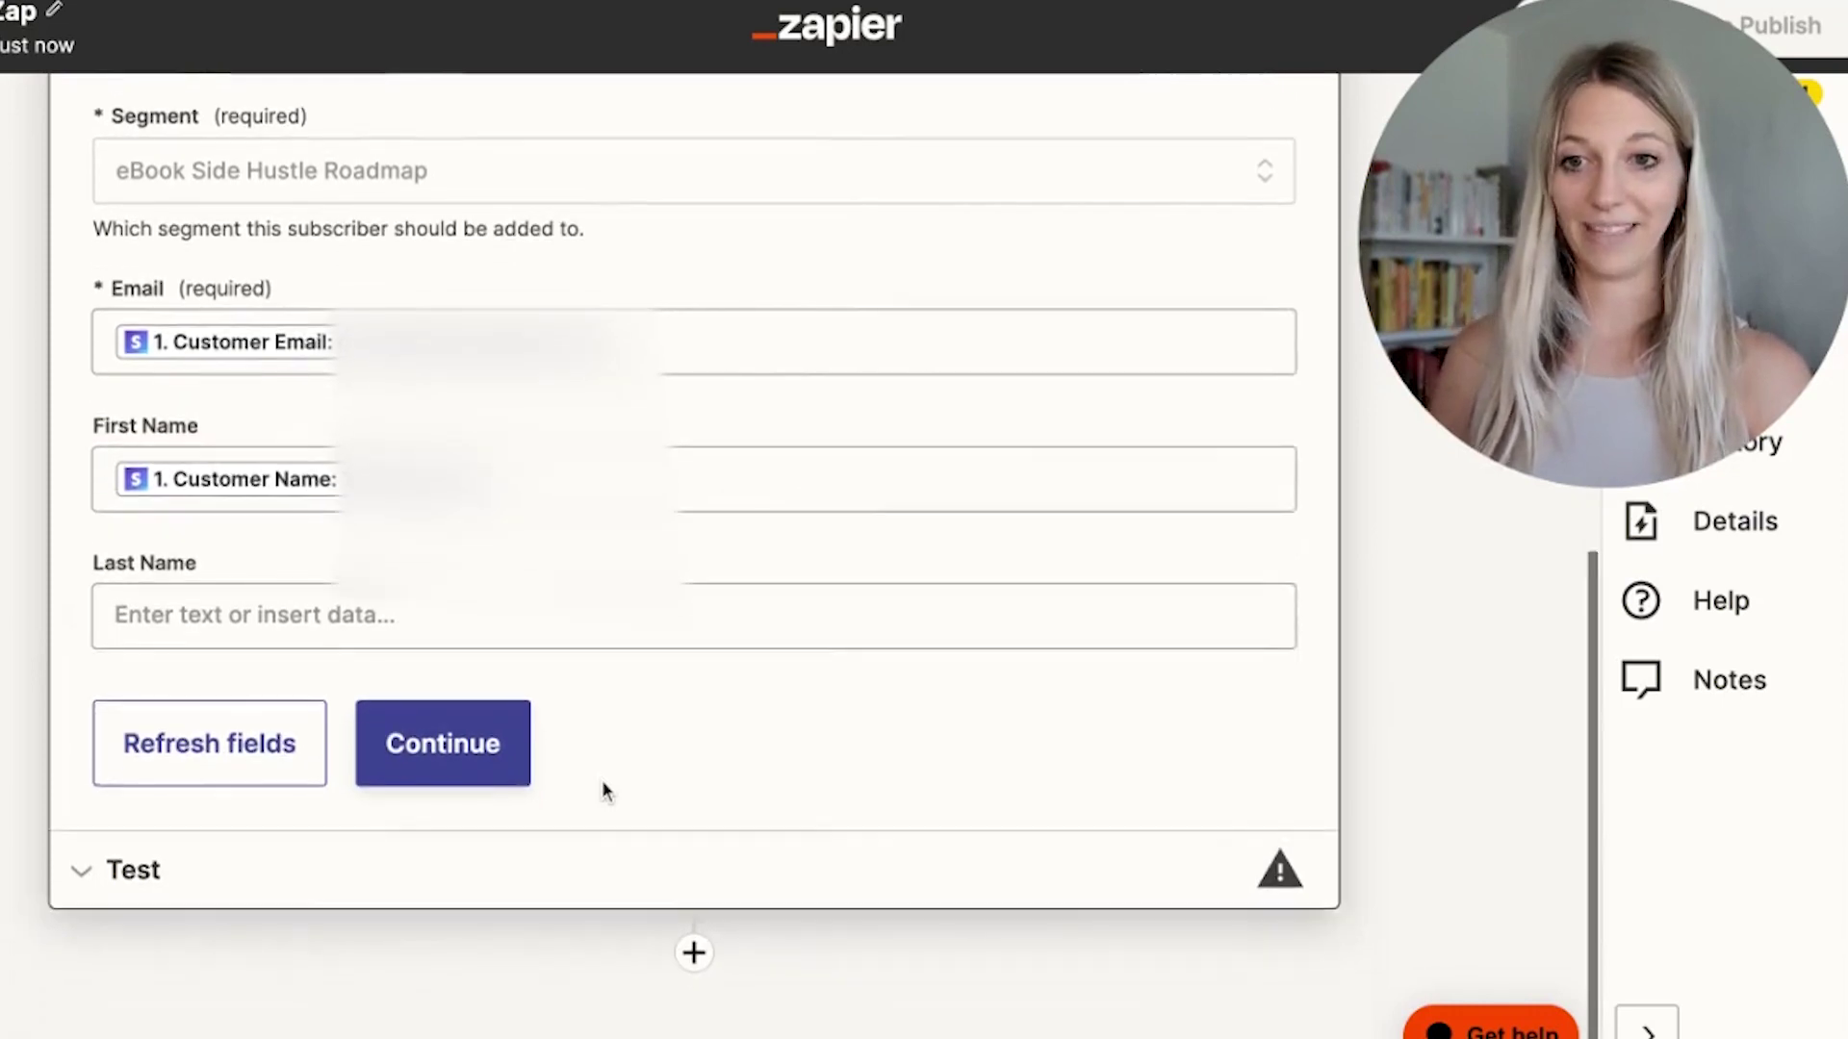
# Step: Confirm the Flodesk field mappings, skip the action test, and publish the Zap
pyautogui.click(442, 741)
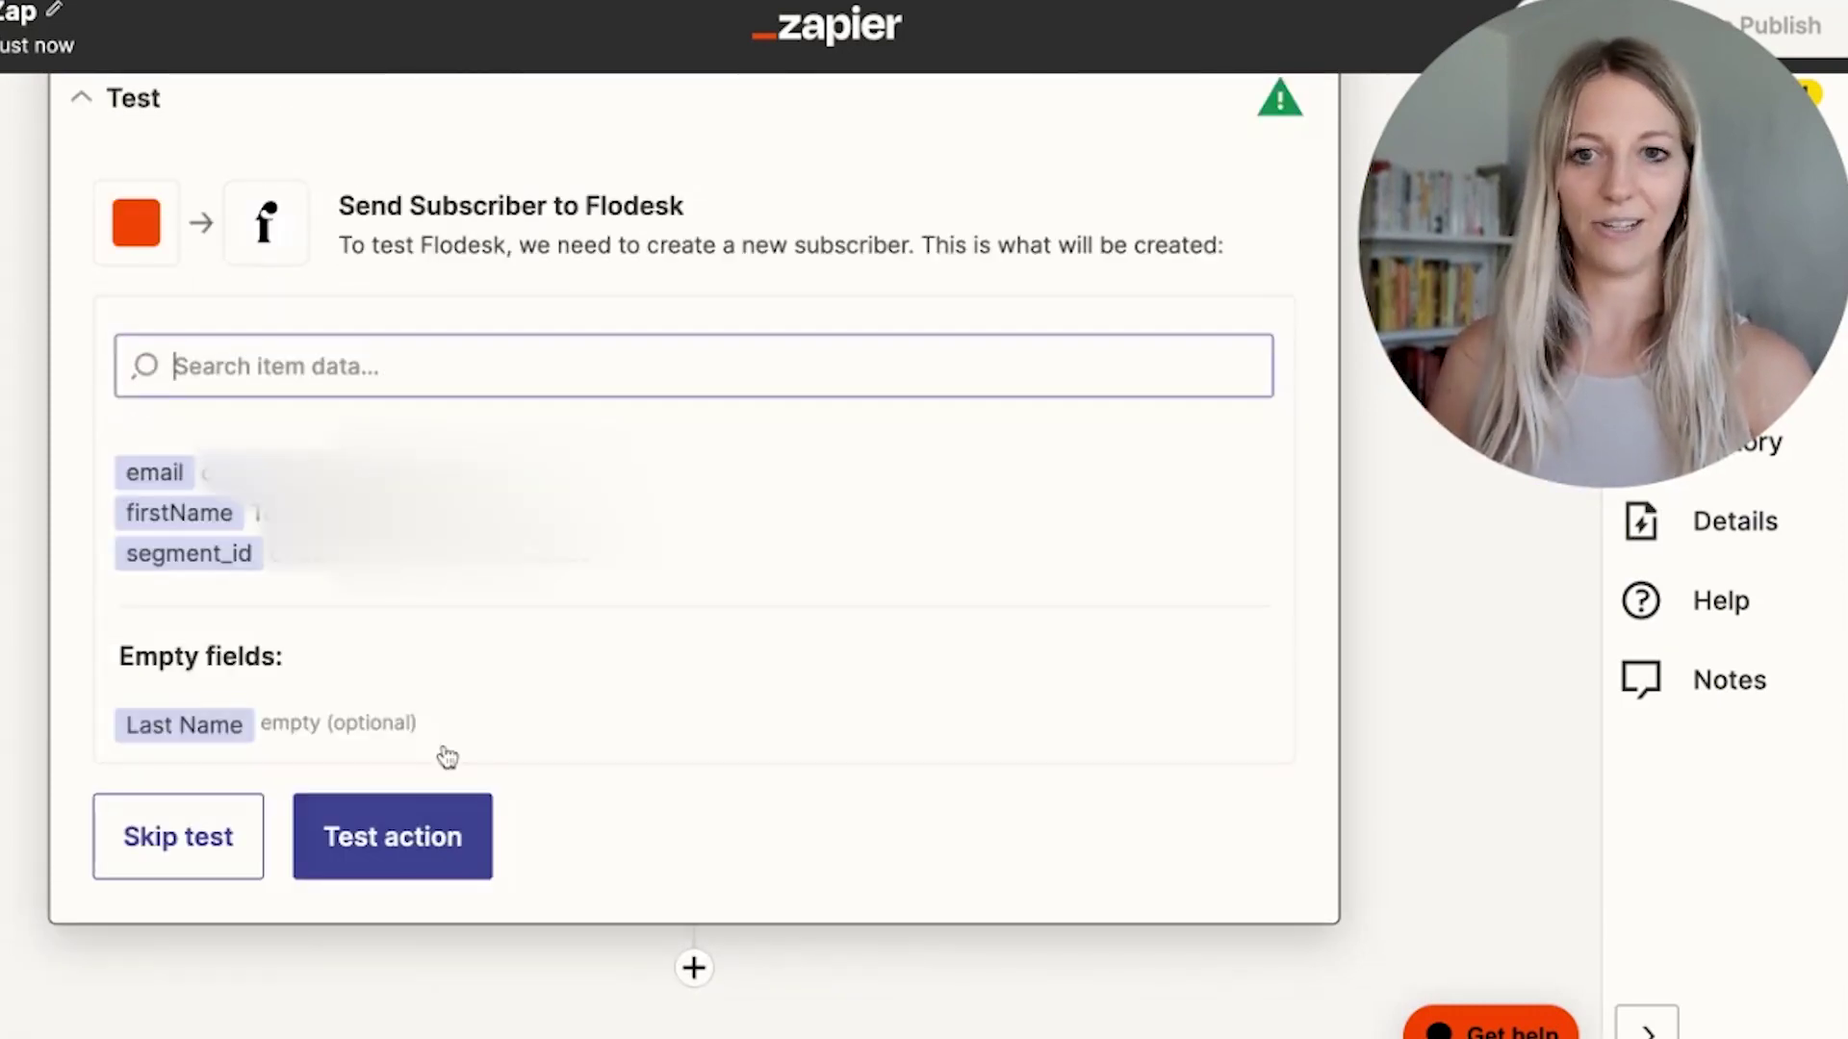
pyautogui.click(408, 857)
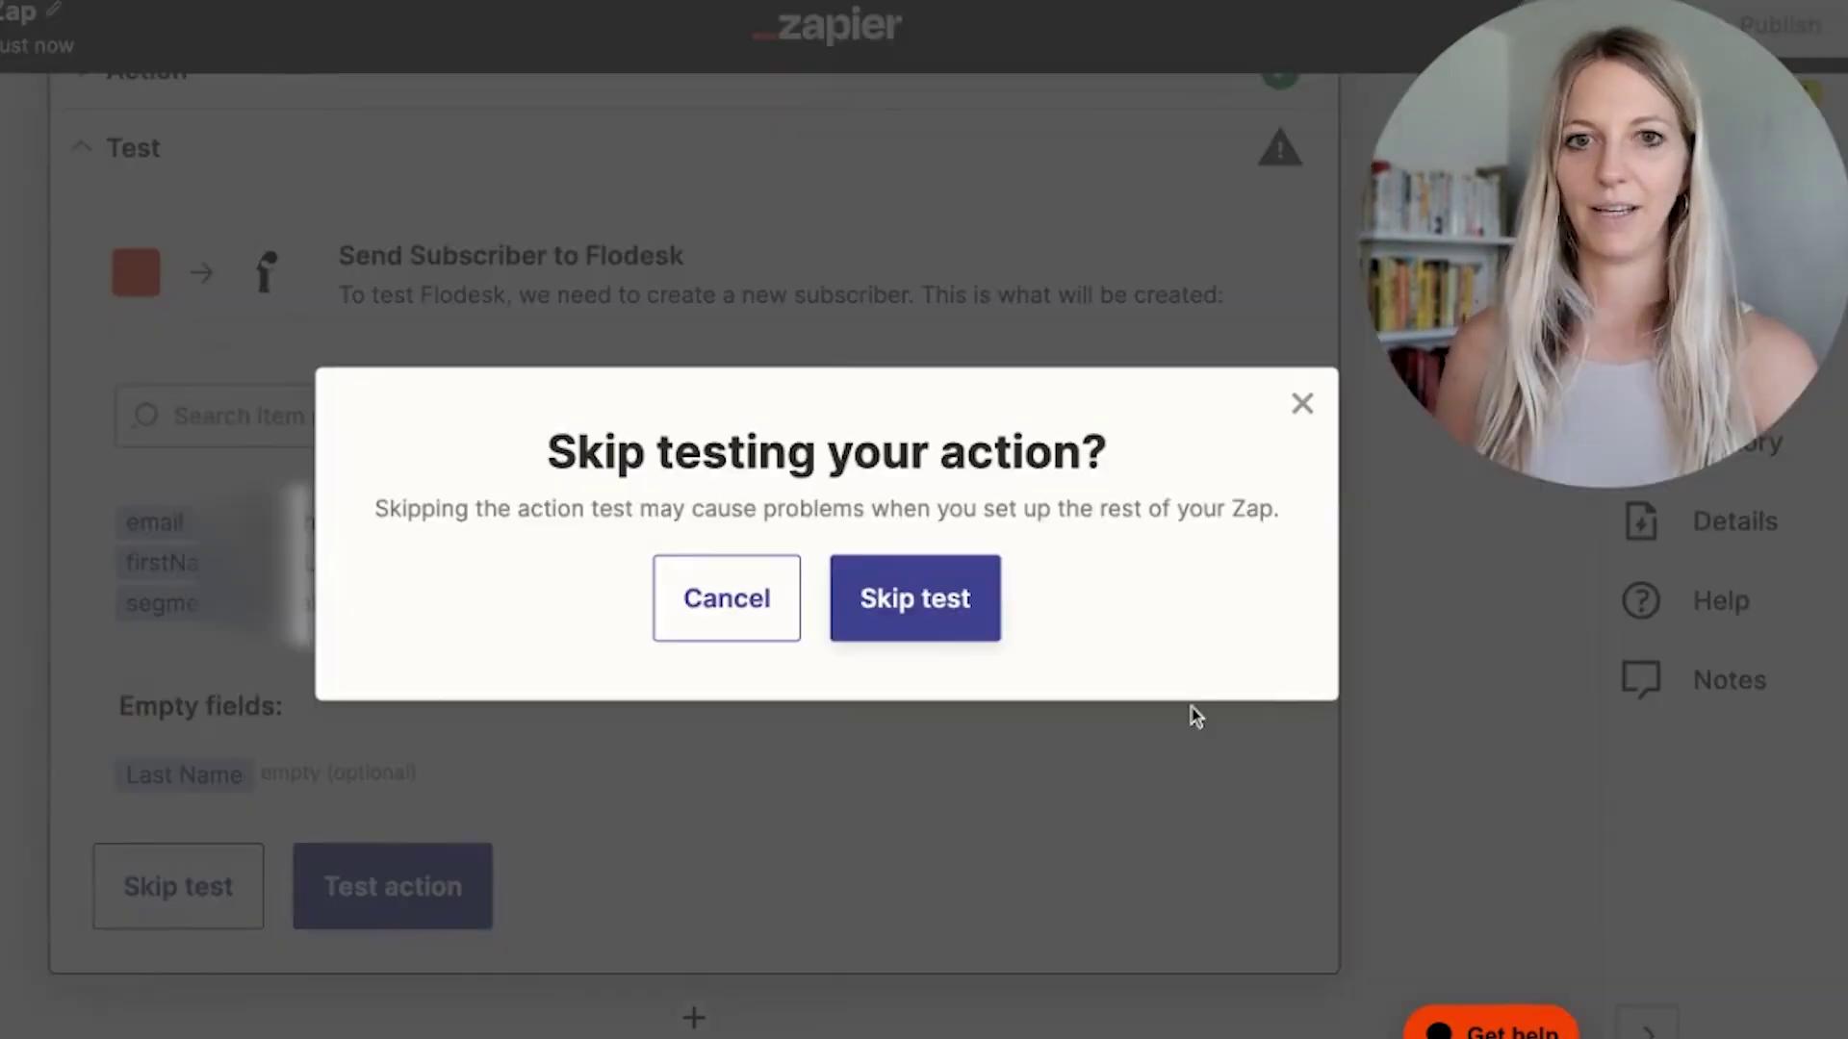
pyautogui.click(944, 623)
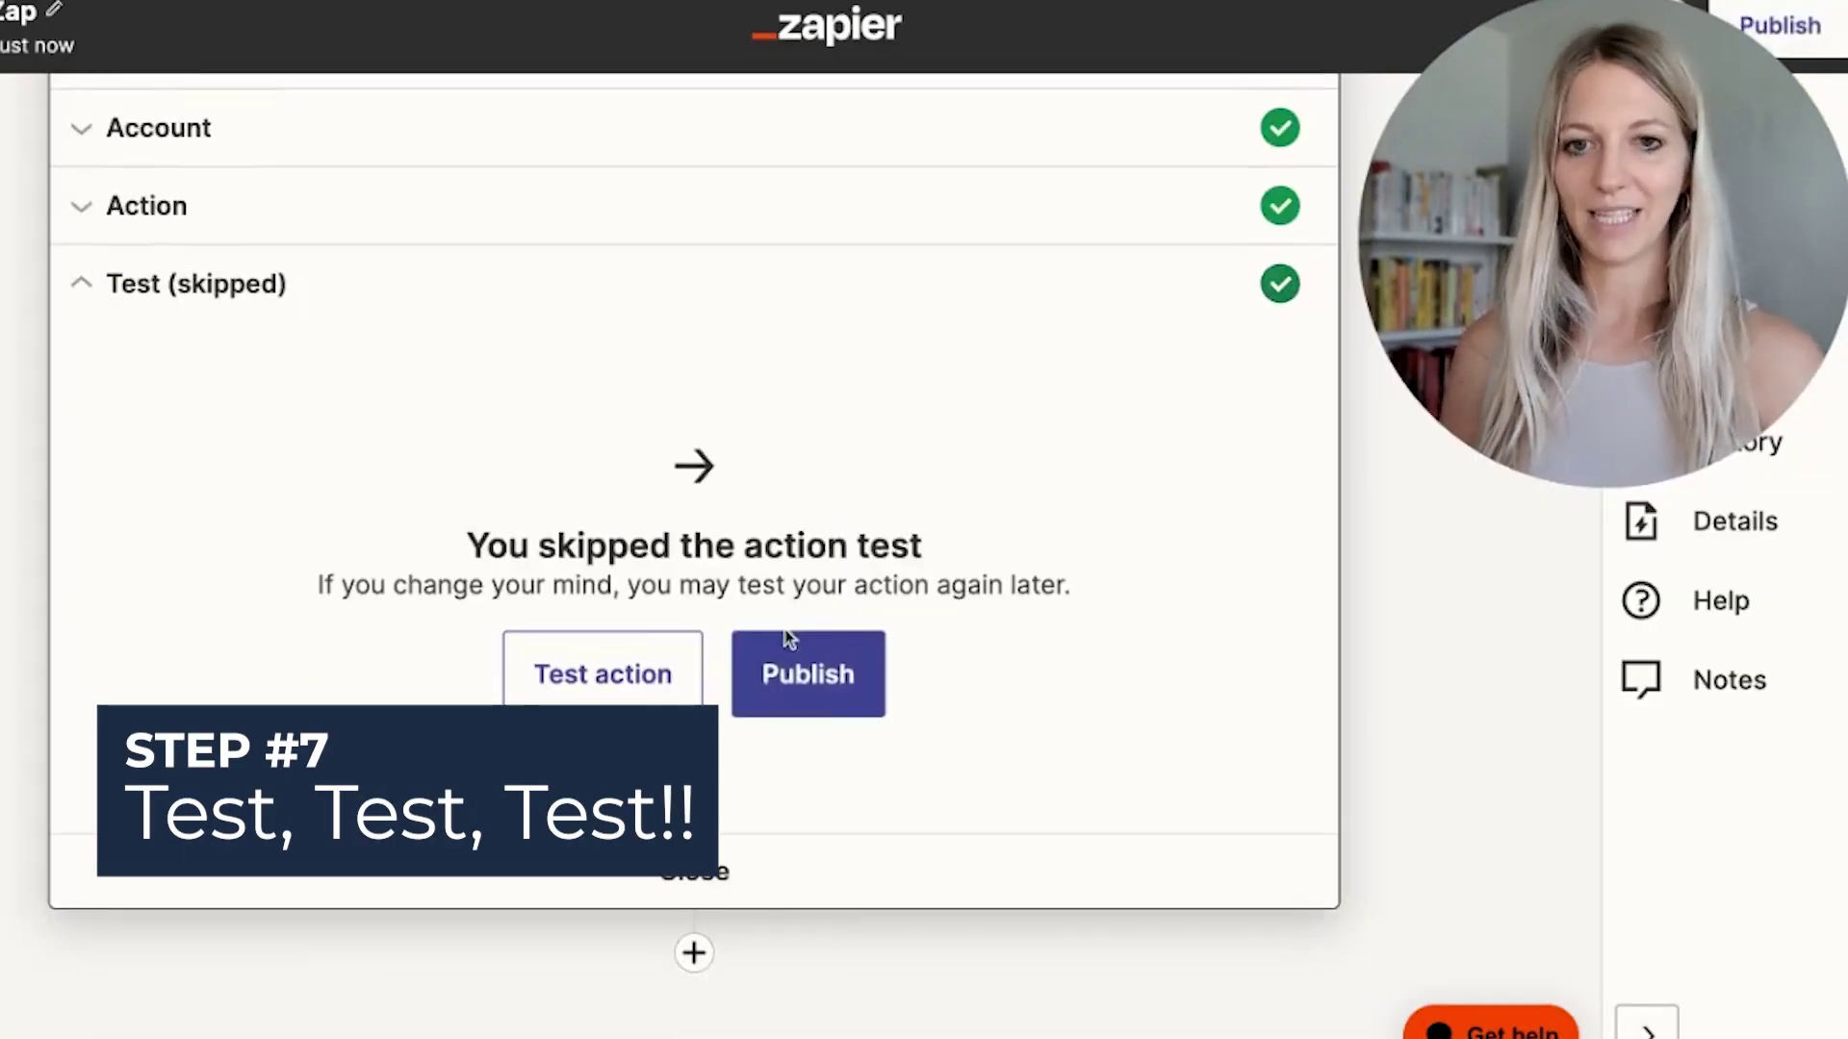
pyautogui.click(819, 678)
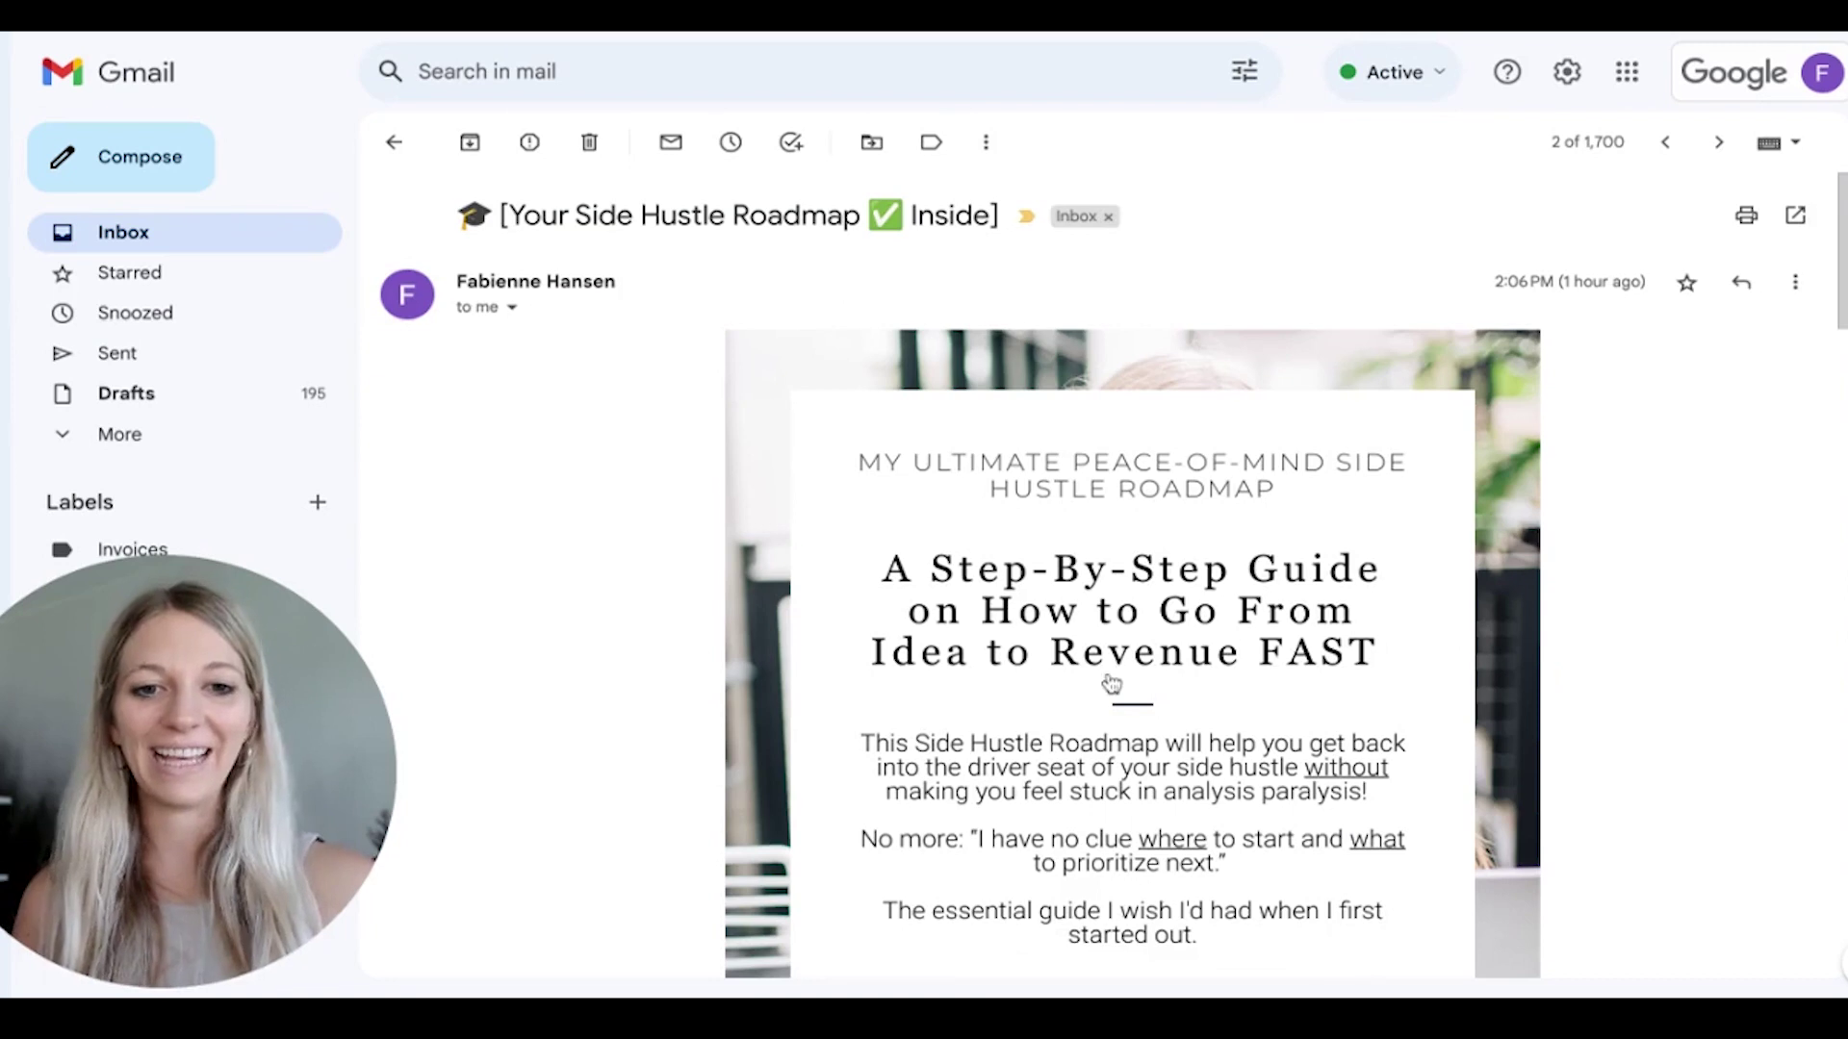
pyautogui.scroll(-2, 1112, 683)
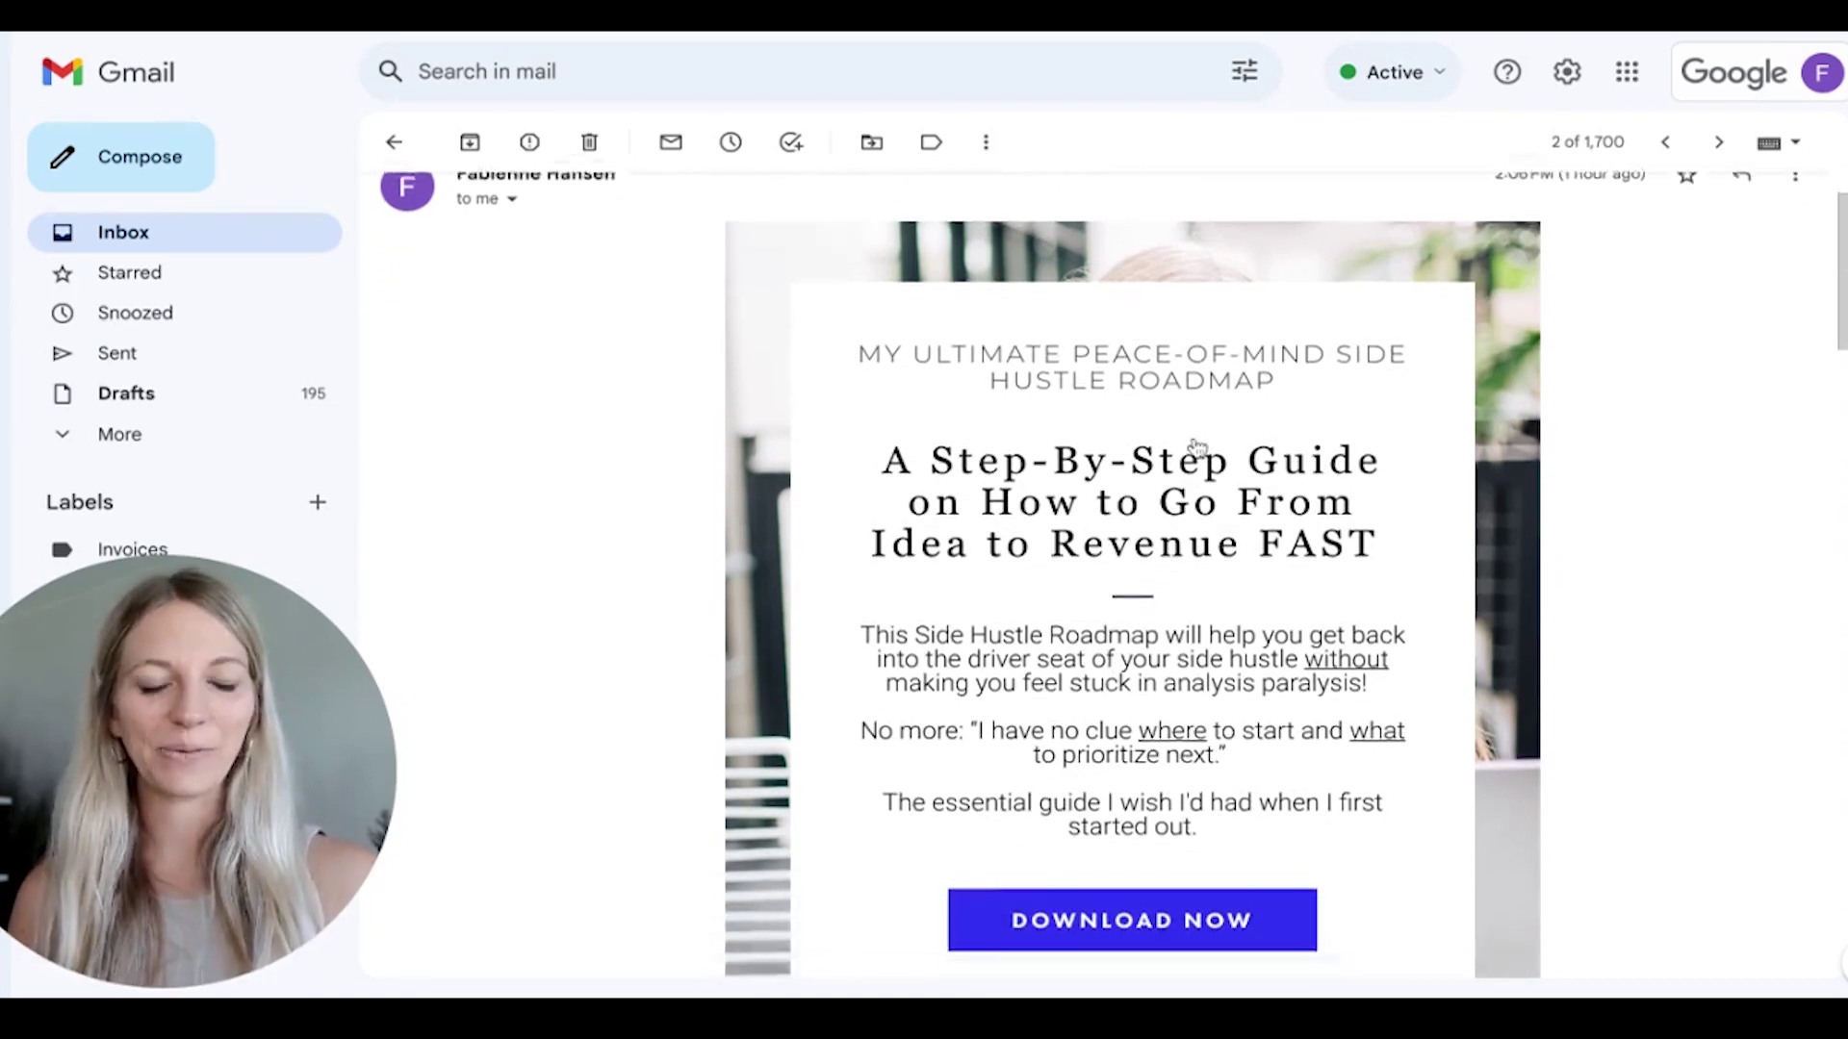
pyautogui.scroll(-3, 1196, 446)
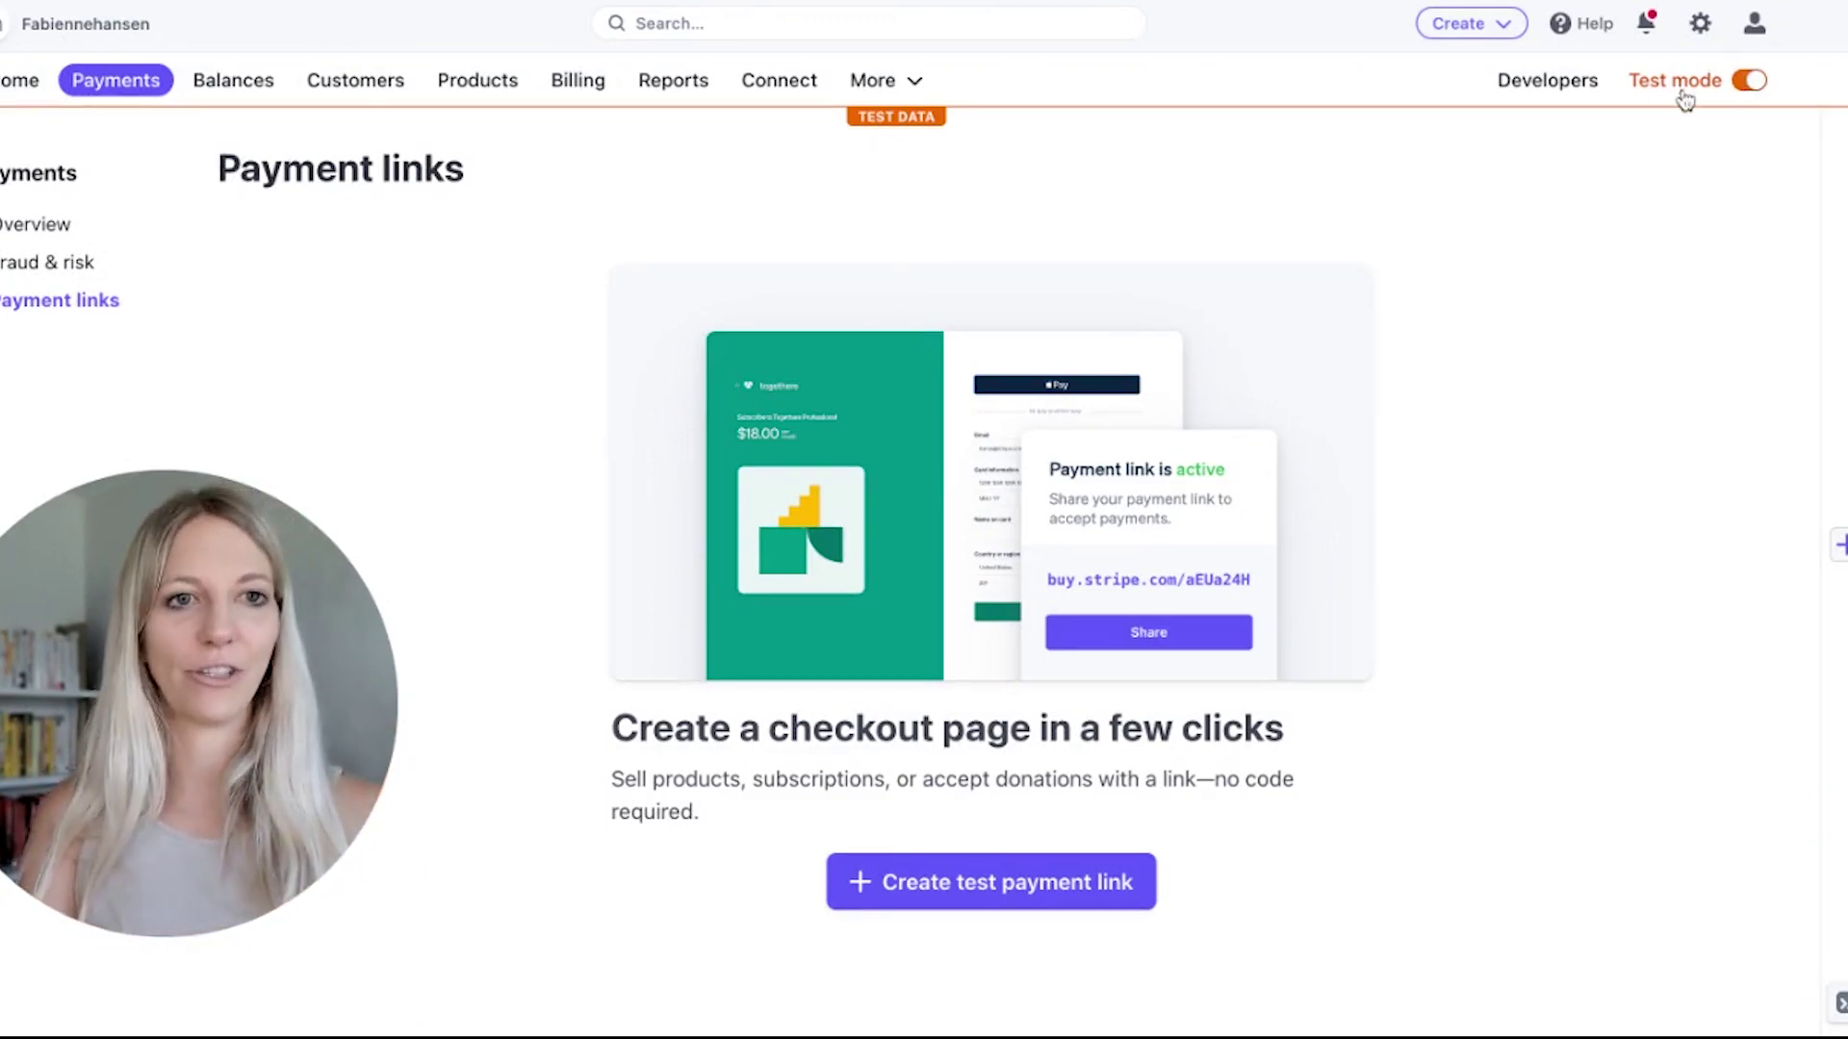
# Step: Create a new test payment link from Stripe's Payment links page
pyautogui.click(1015, 887)
pyautogui.moveTo(214, 735); pyautogui.dragTo(297, 401)
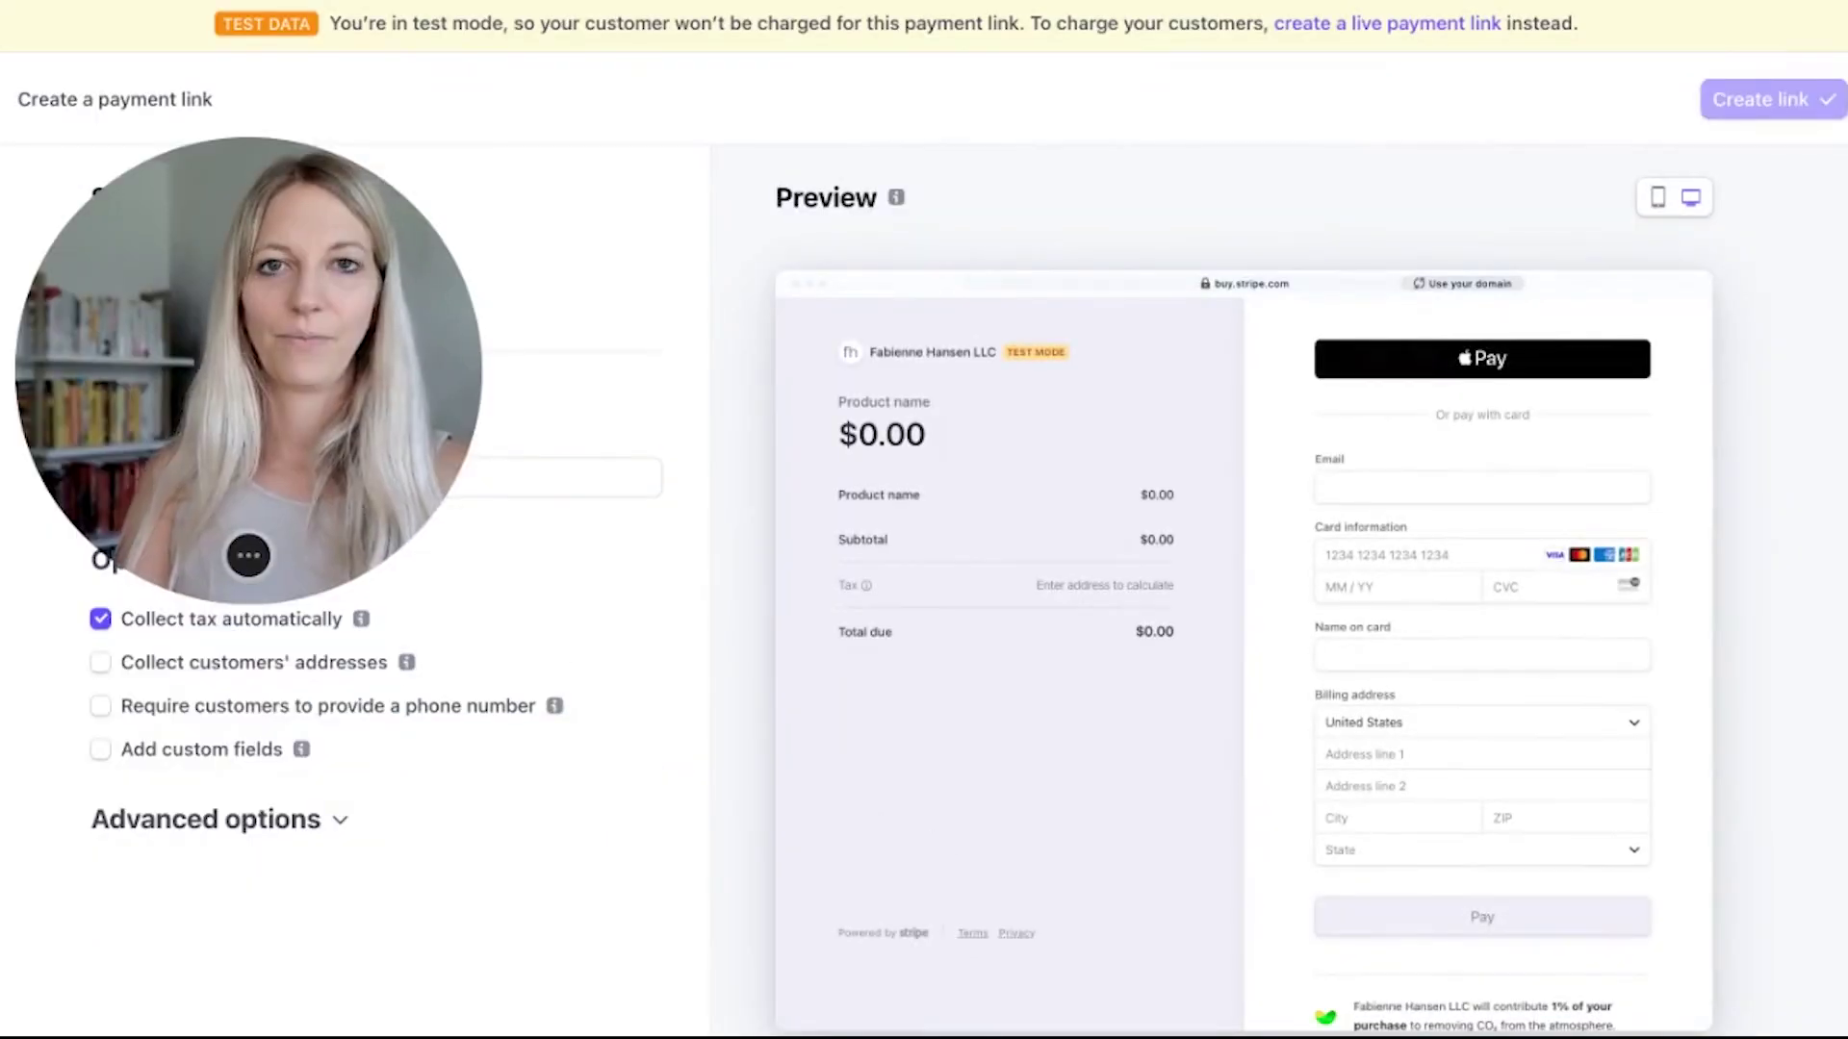